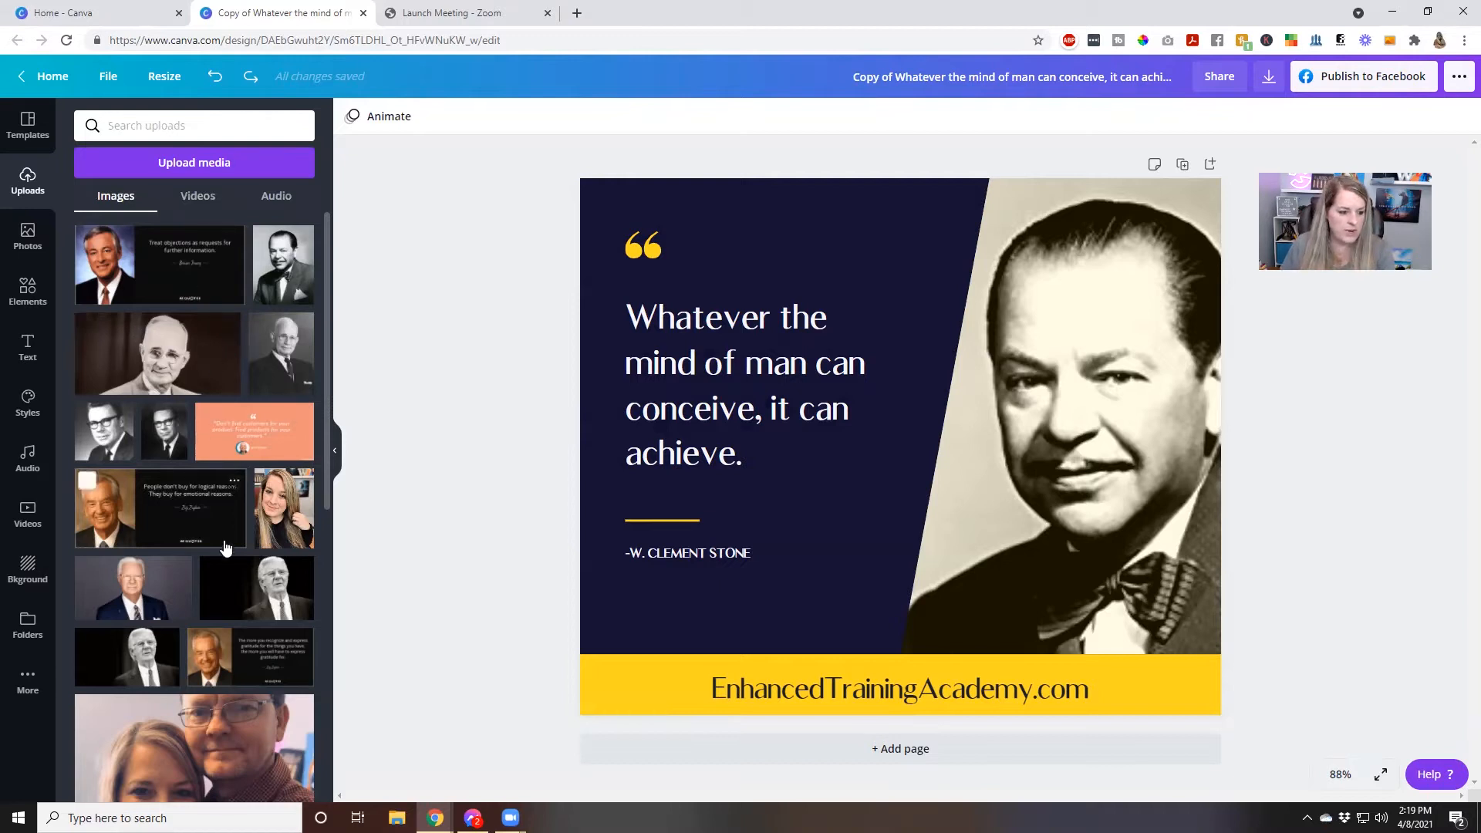
# Try to bring the outside photo of the man in the striped suit into the uploaded images
pyautogui.scroll(-1, 226, 548)
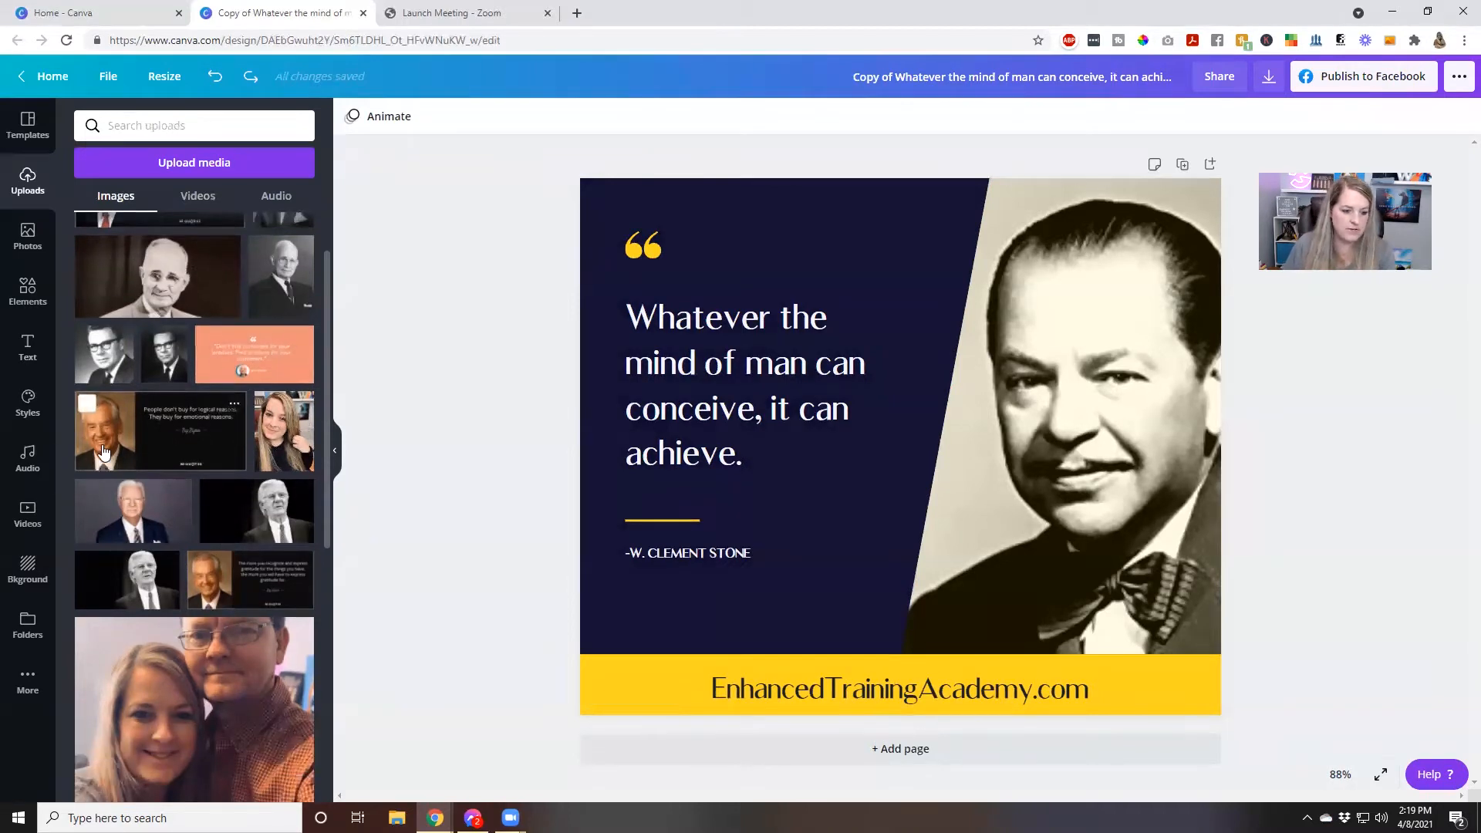
pyautogui.scroll(1, 104, 451)
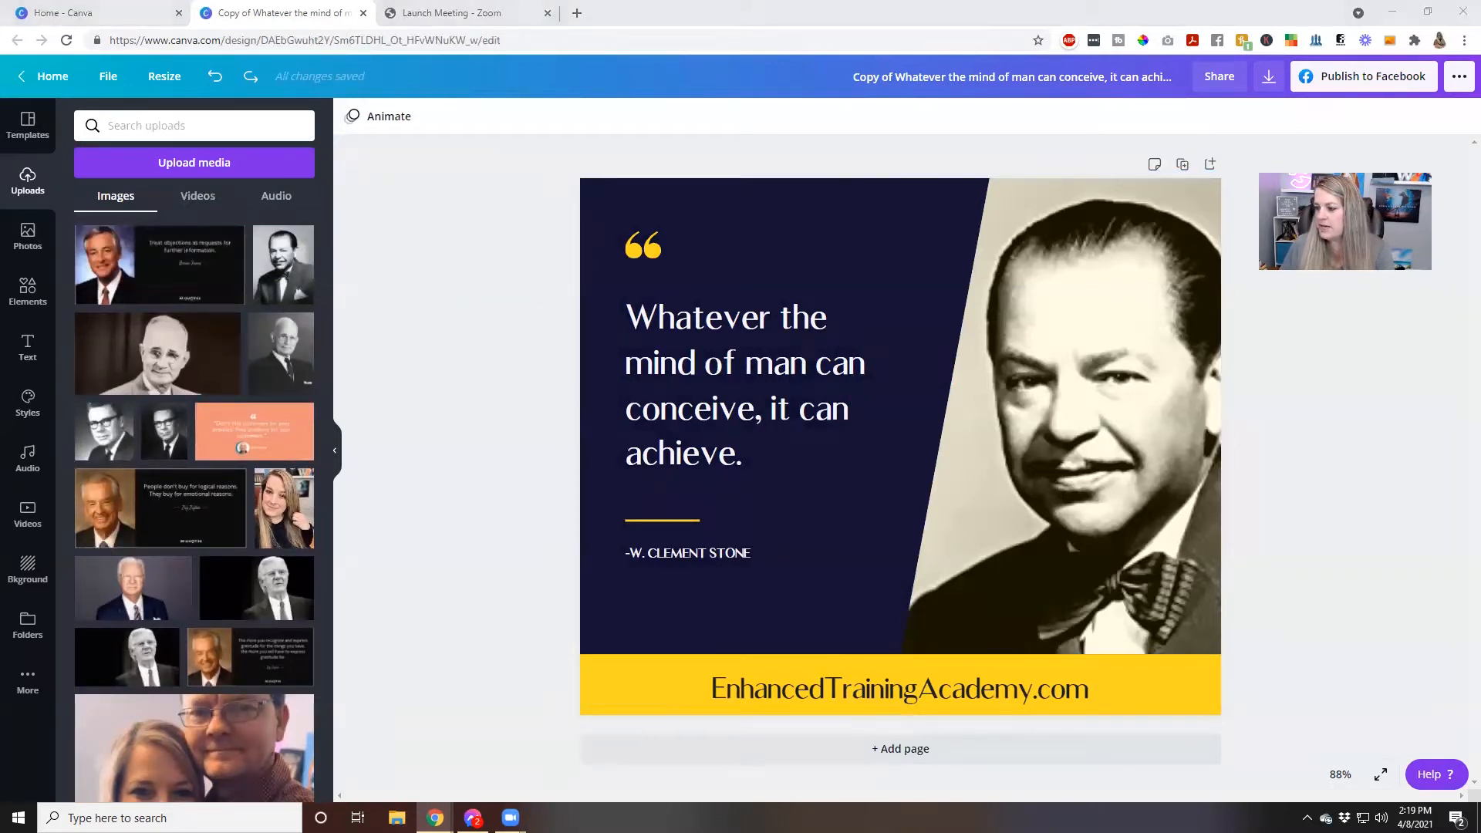
pyautogui.moveTo(1480, 532); pyautogui.dragTo(1132, 500)
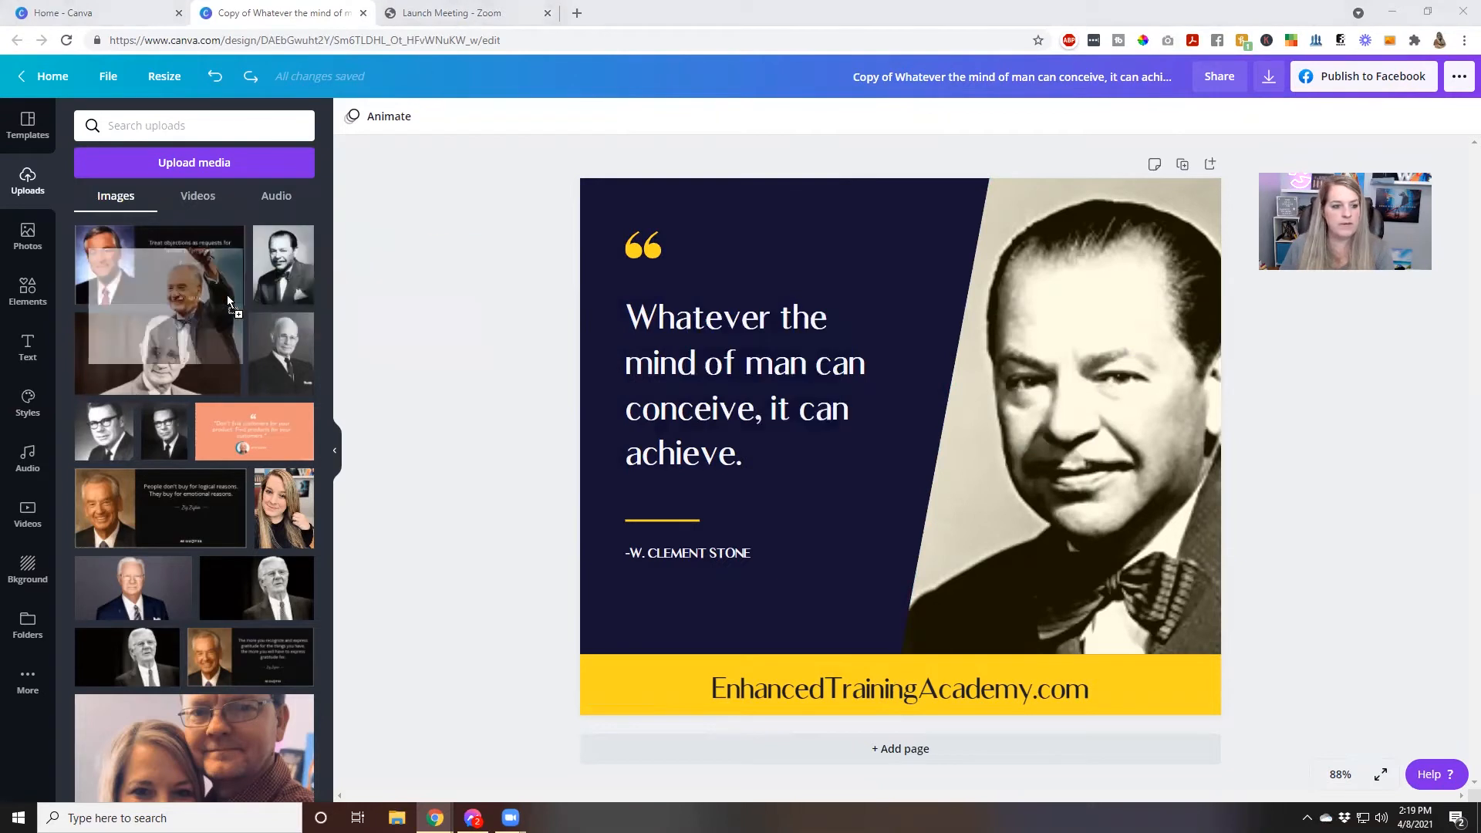
pyautogui.scroll(-15, 263, 463)
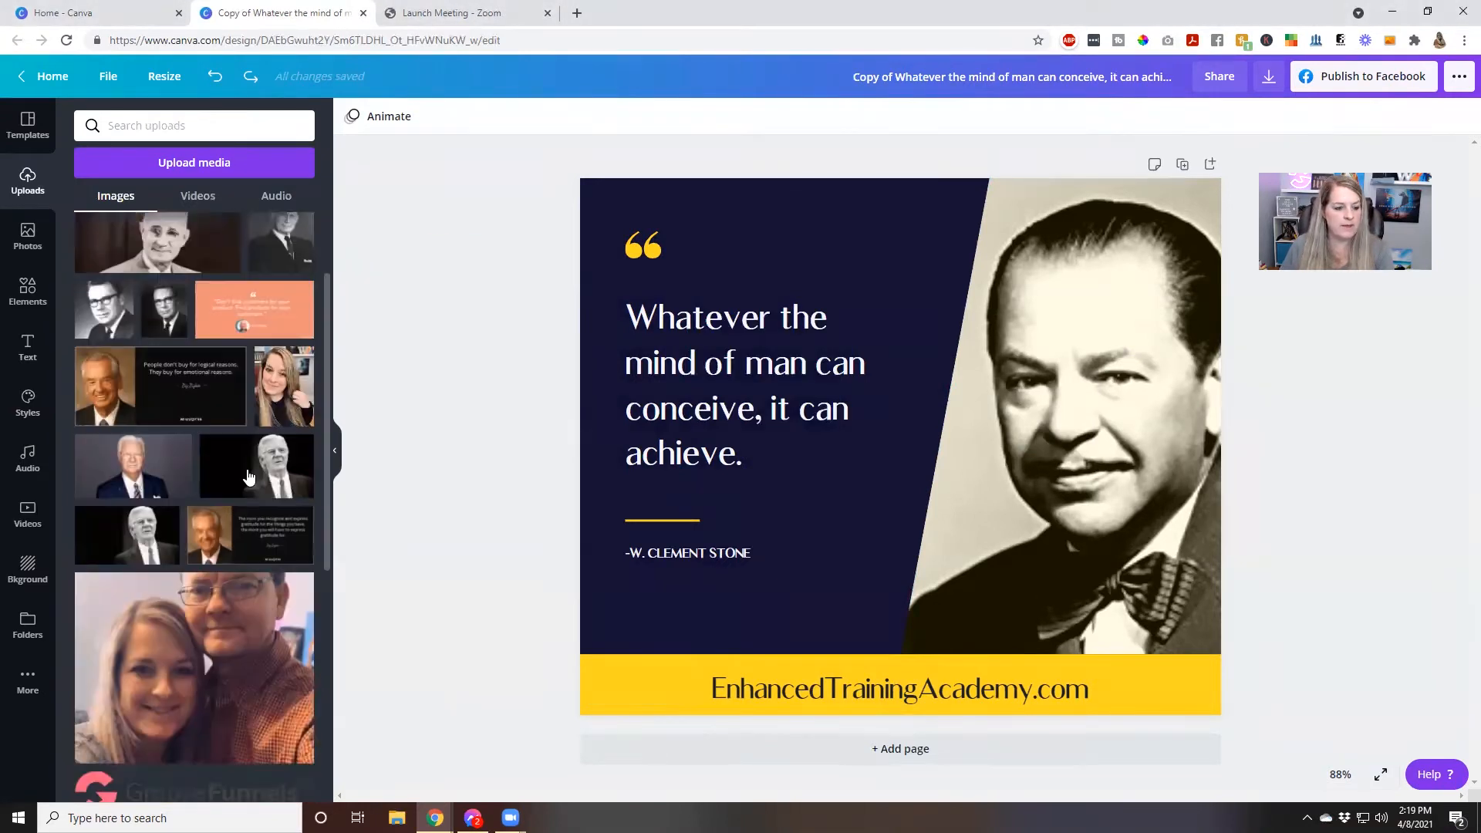
pyautogui.scroll(15, 272, 553)
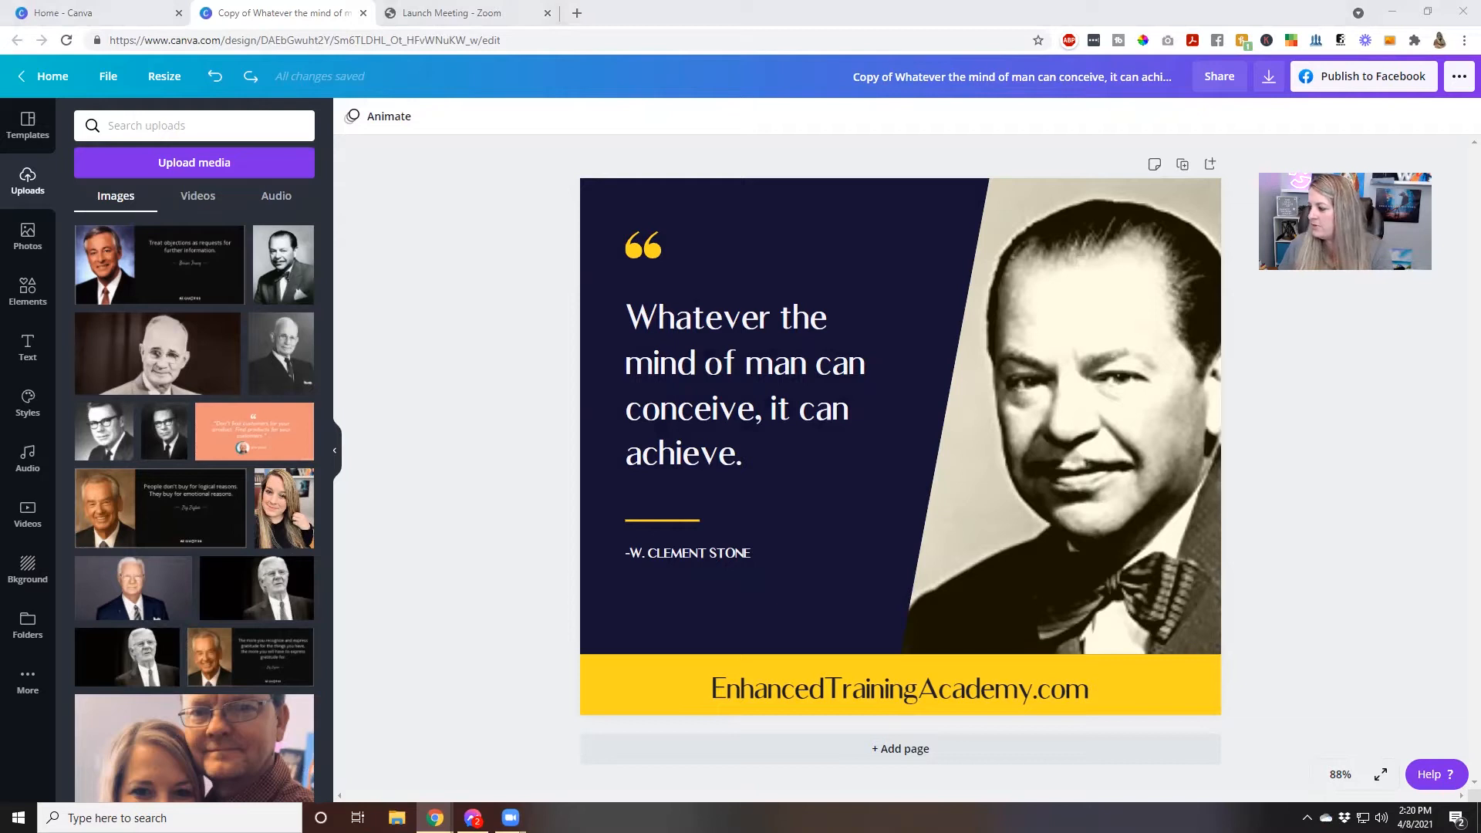
# Try to paste the copied photo of the man in the striped suit onto the design, removing the unwanted paste
pyautogui.rightClick(1166, 531)
pyautogui.click(1222, 524)
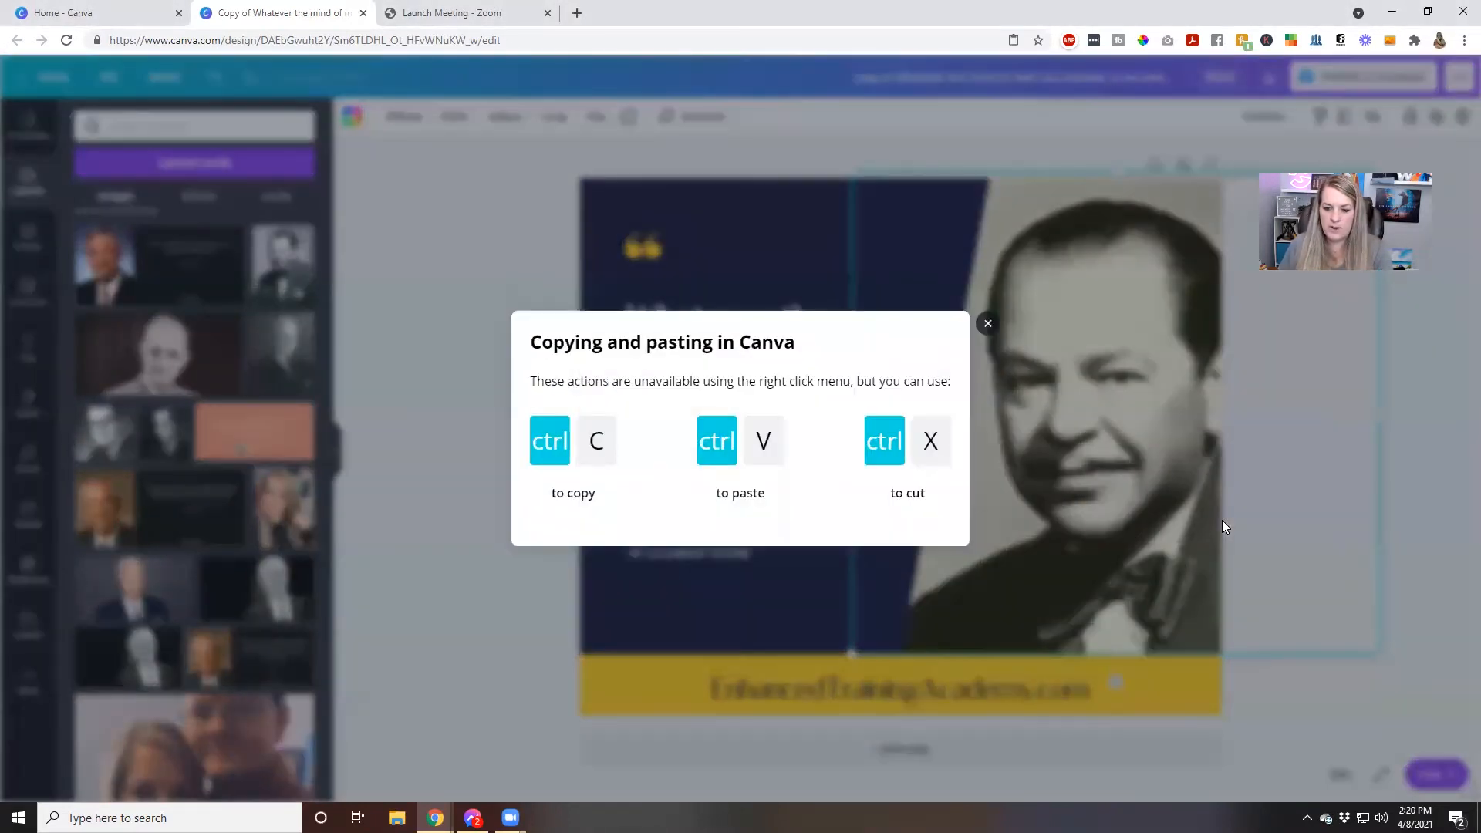
pyautogui.click(988, 325)
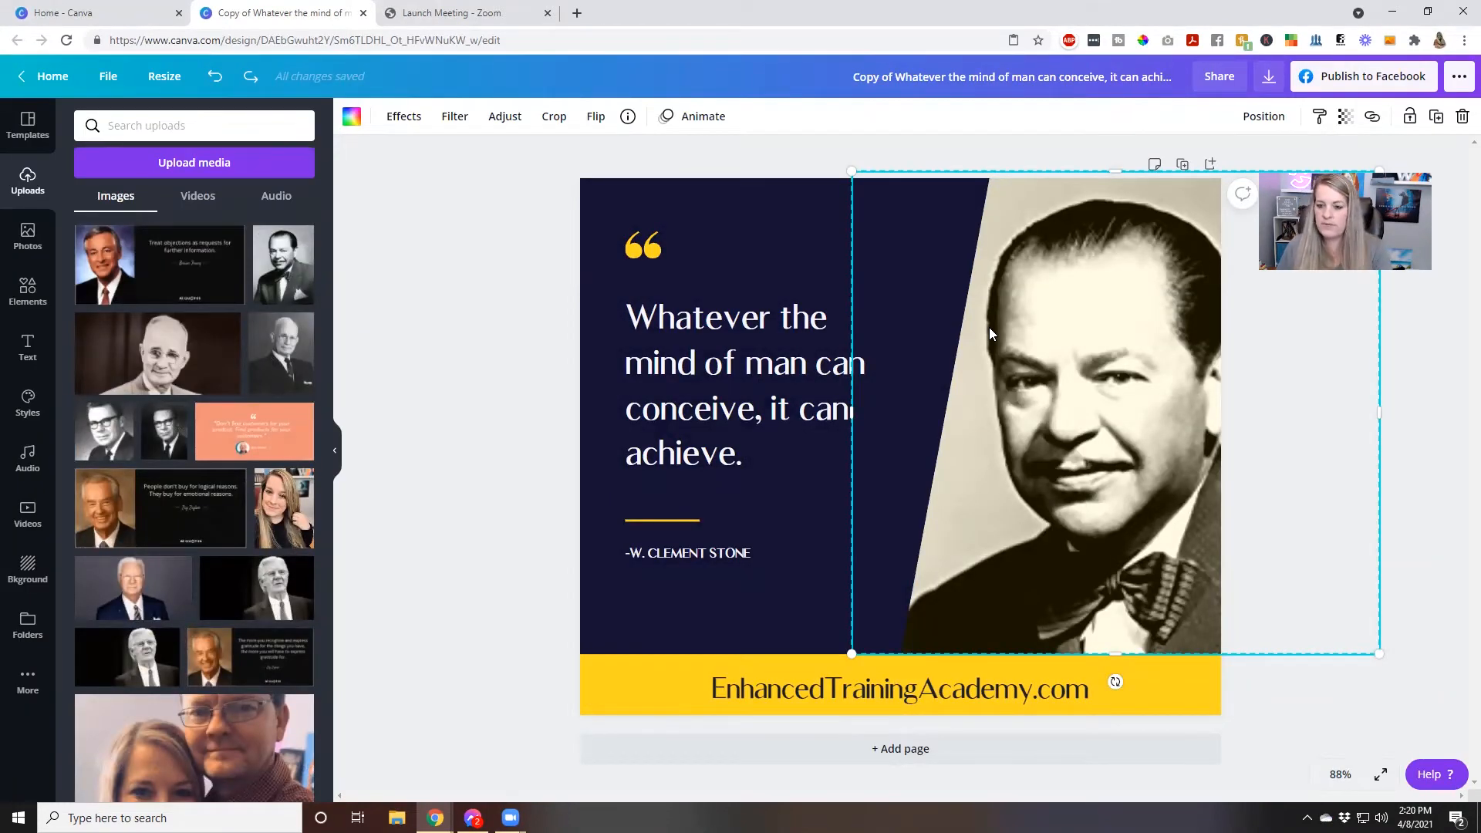
pyautogui.hotkey('ctrl', 'v')
pyautogui.press('Delete')
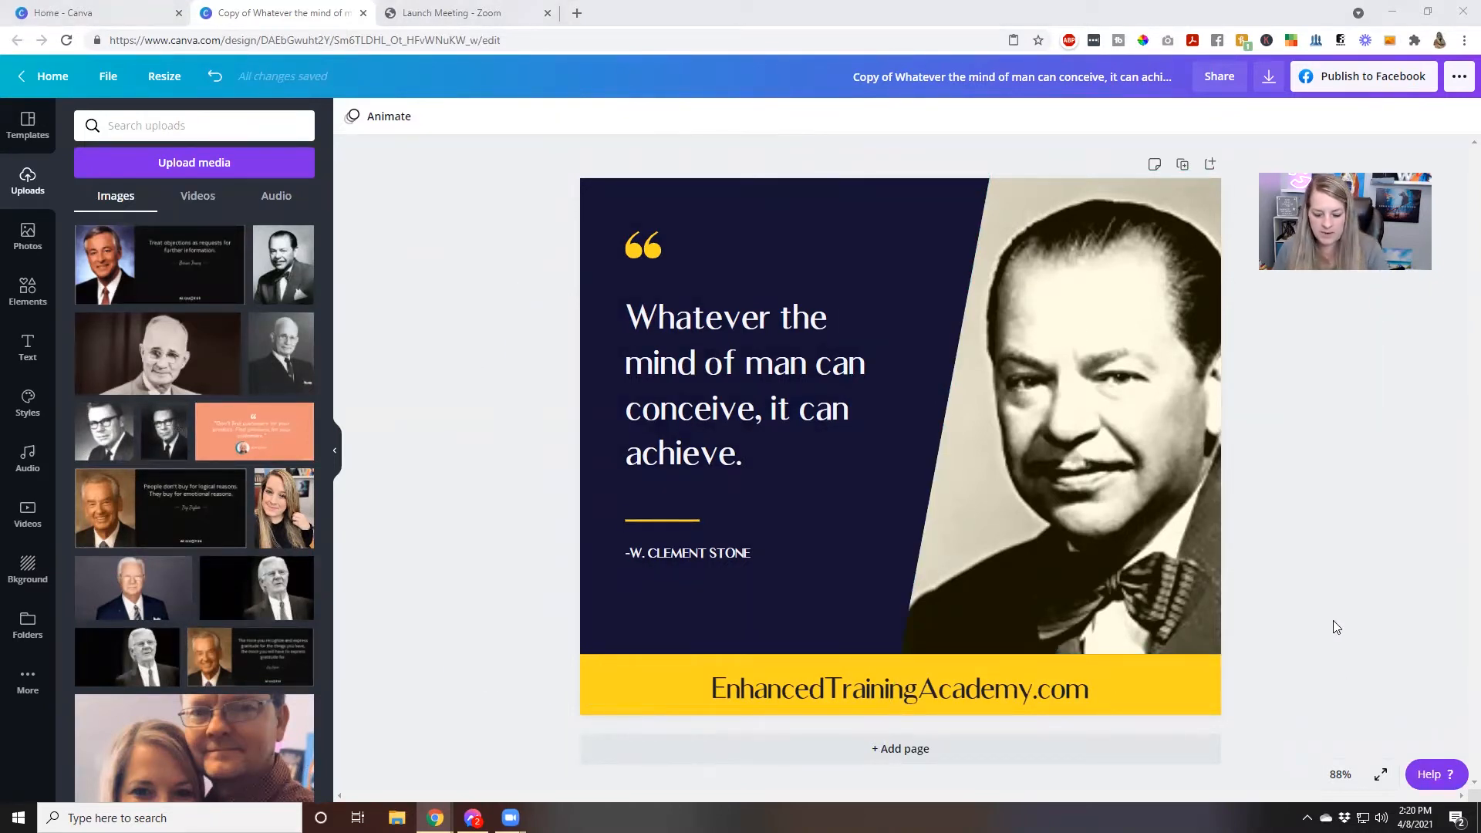
# Paste the copied photo, place it in the slanted portrait frame, and shift it left within the crop
pyautogui.hotkey('ctrl', 'v')
pyautogui.moveTo(989, 520); pyautogui.dragTo(1266, 579)
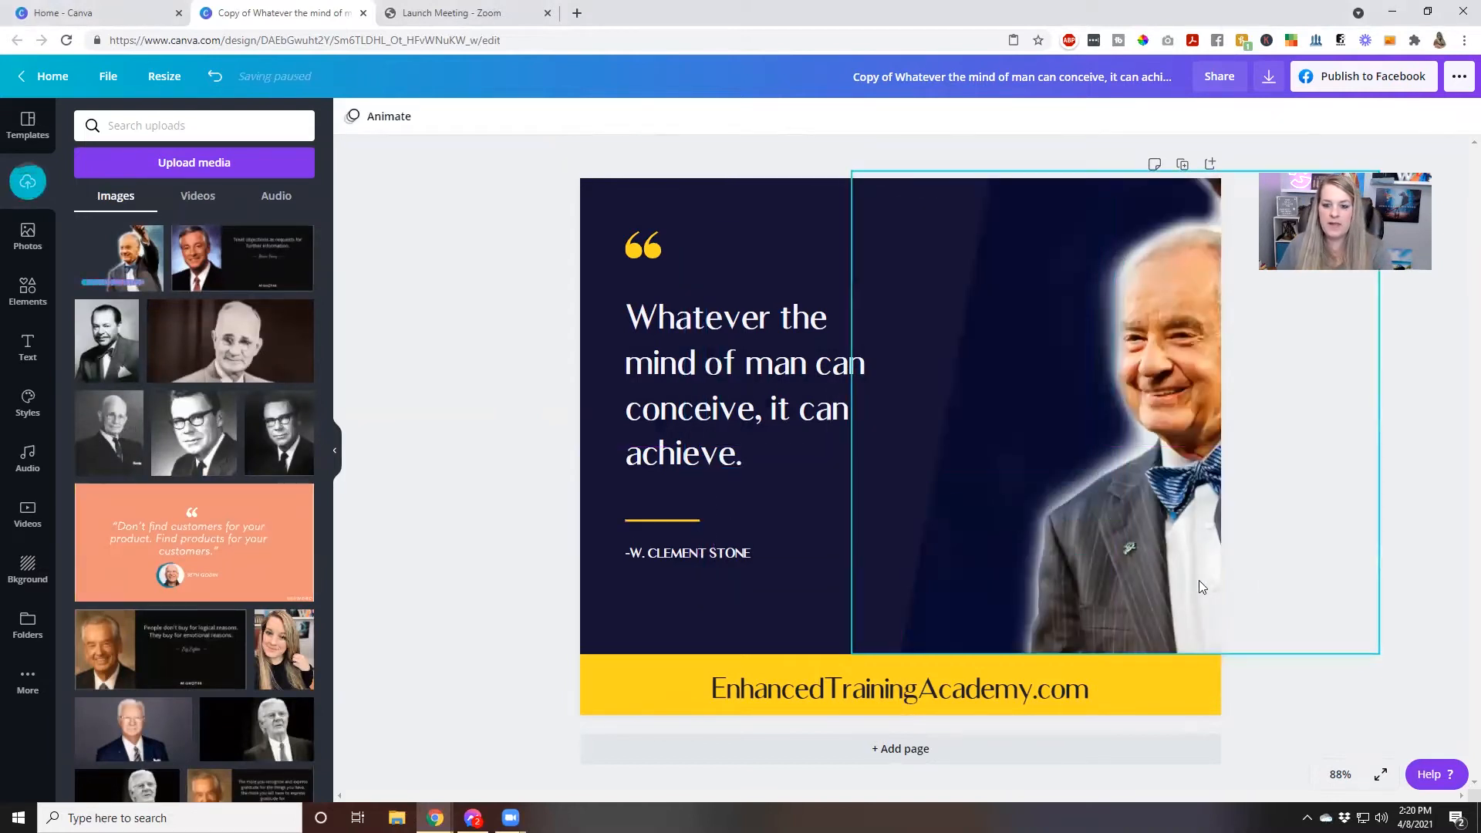
pyautogui.doubleClick(1123, 549)
pyautogui.moveTo(1123, 549); pyautogui.dragTo(903, 542)
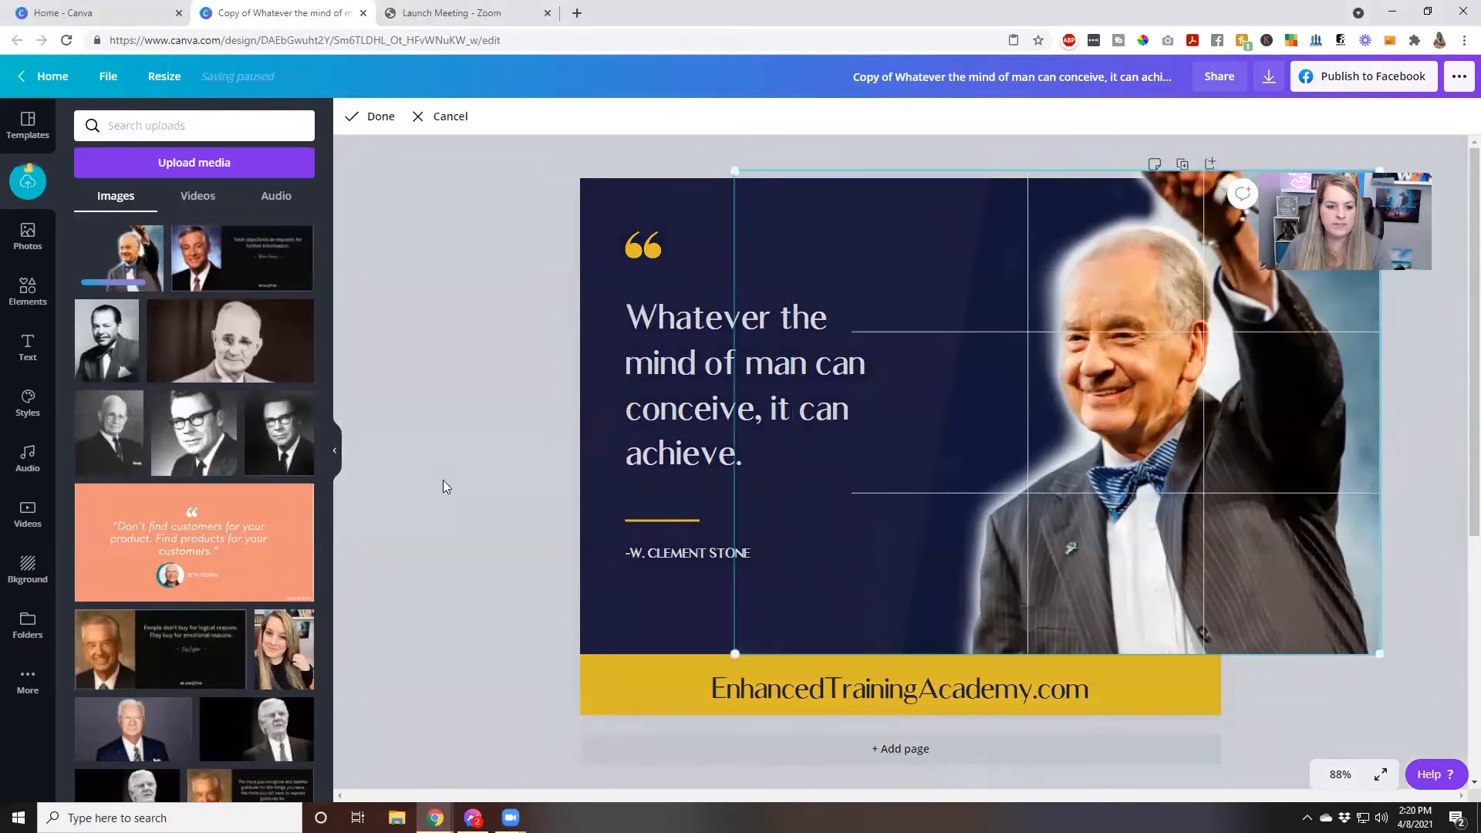
pyautogui.click(443, 482)
# Move the dark slanted panel and the portrait frame to the left so more of the man fits on the page
pyautogui.click(1146, 482)
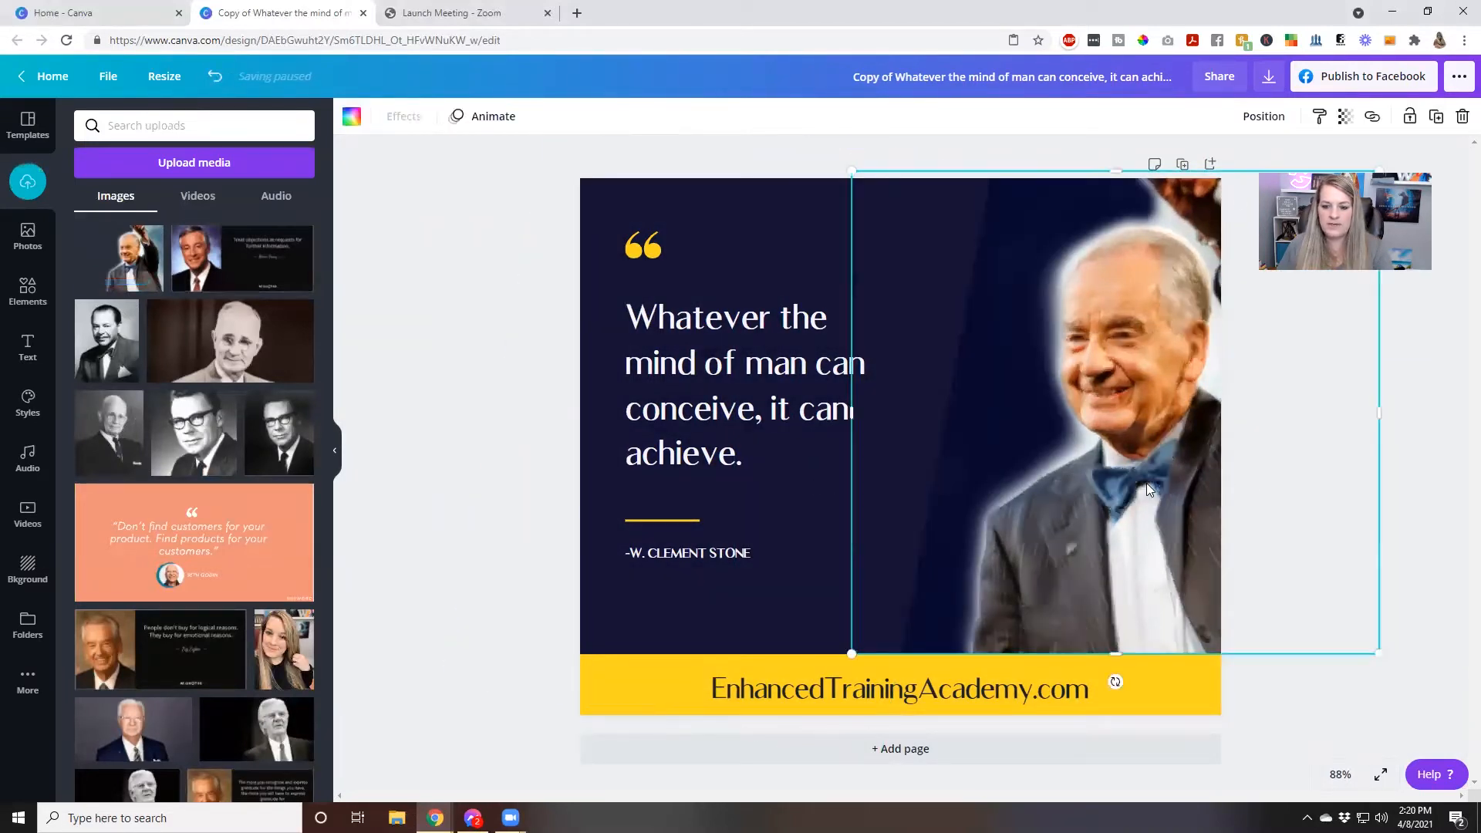
pyautogui.moveTo(799, 532); pyautogui.dragTo(771, 530)
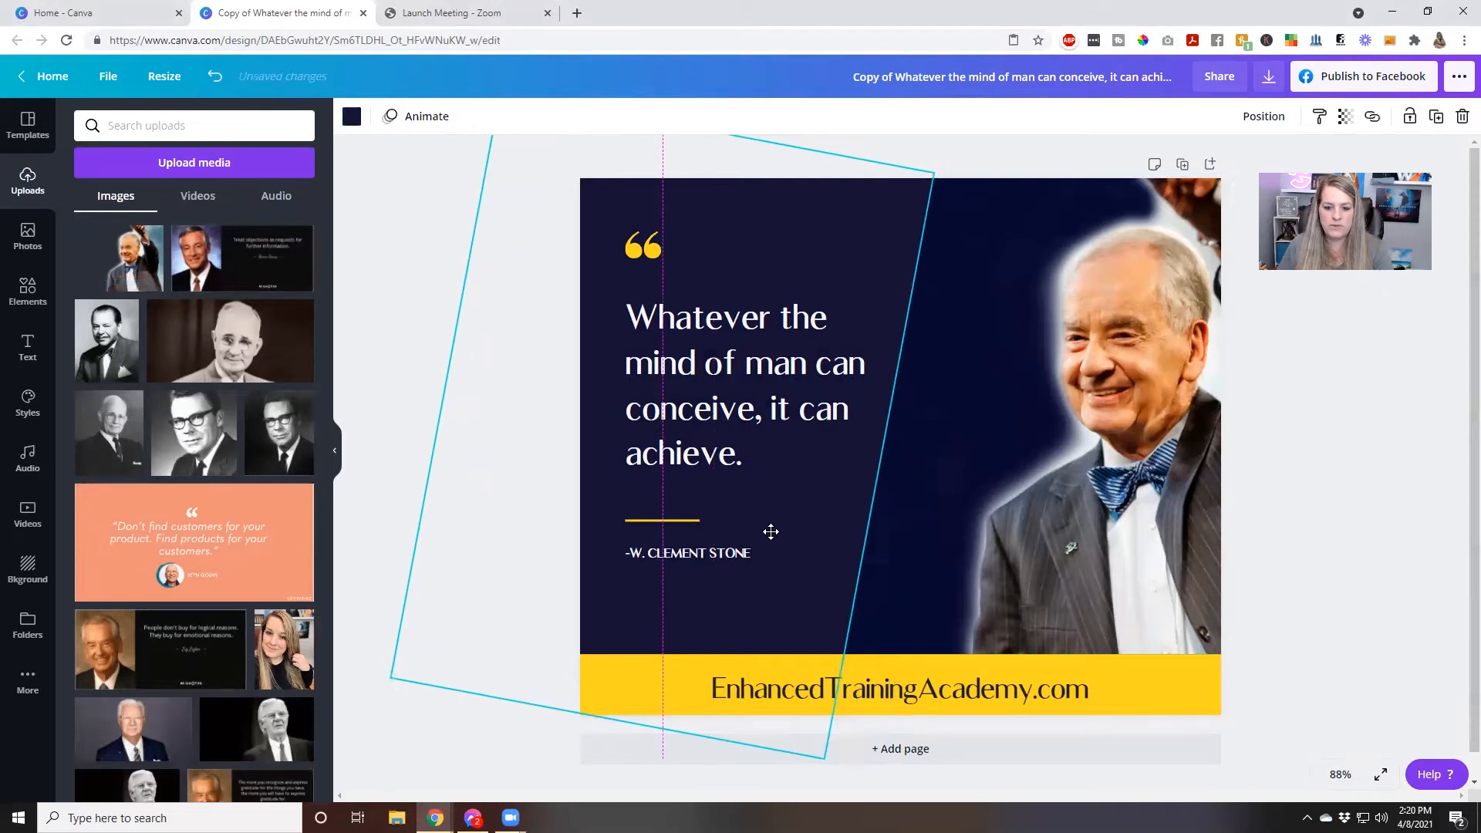
pyautogui.moveTo(1088, 531); pyautogui.dragTo(993, 535)
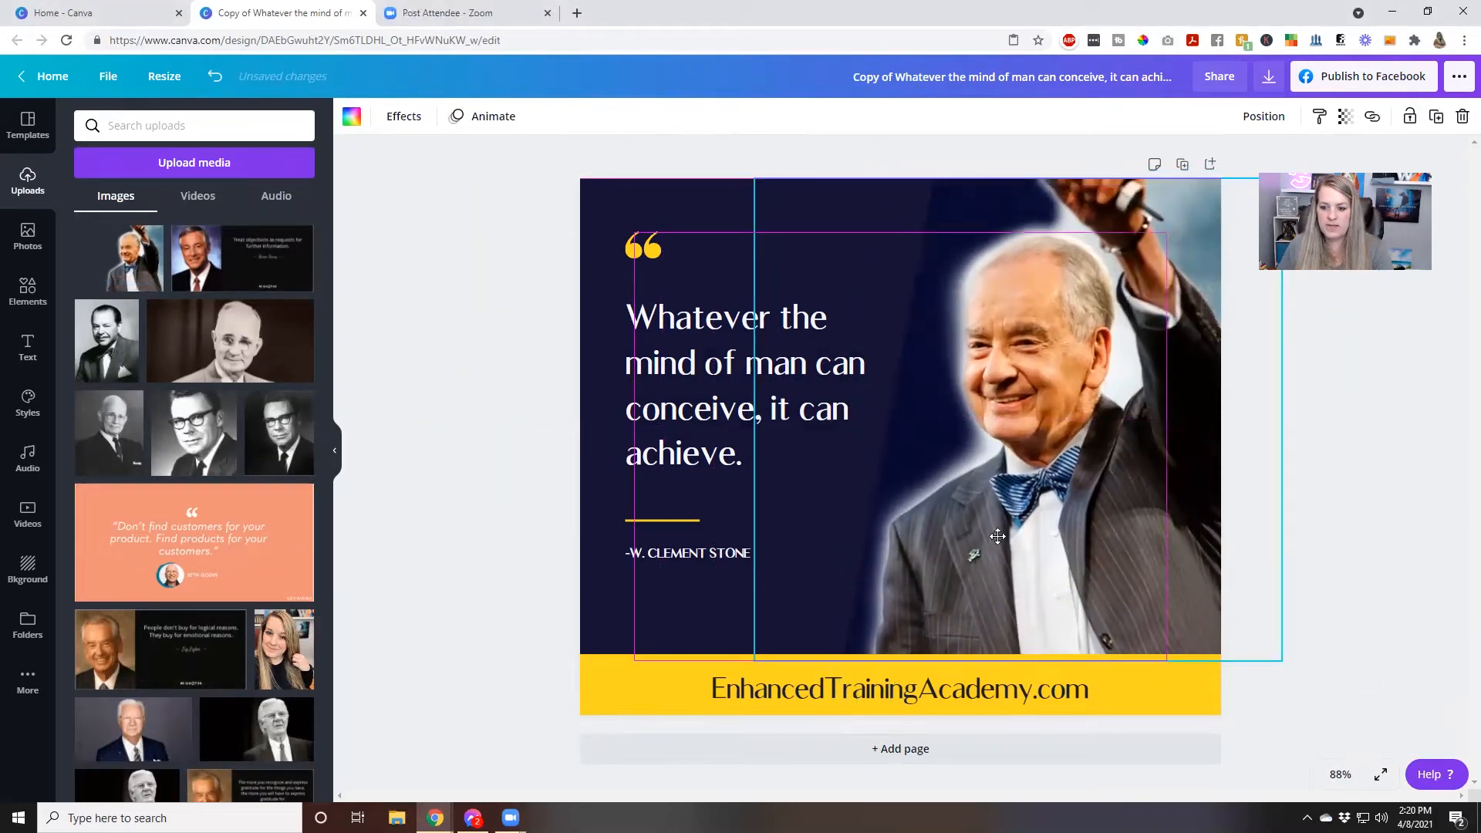
pyautogui.click(1336, 537)
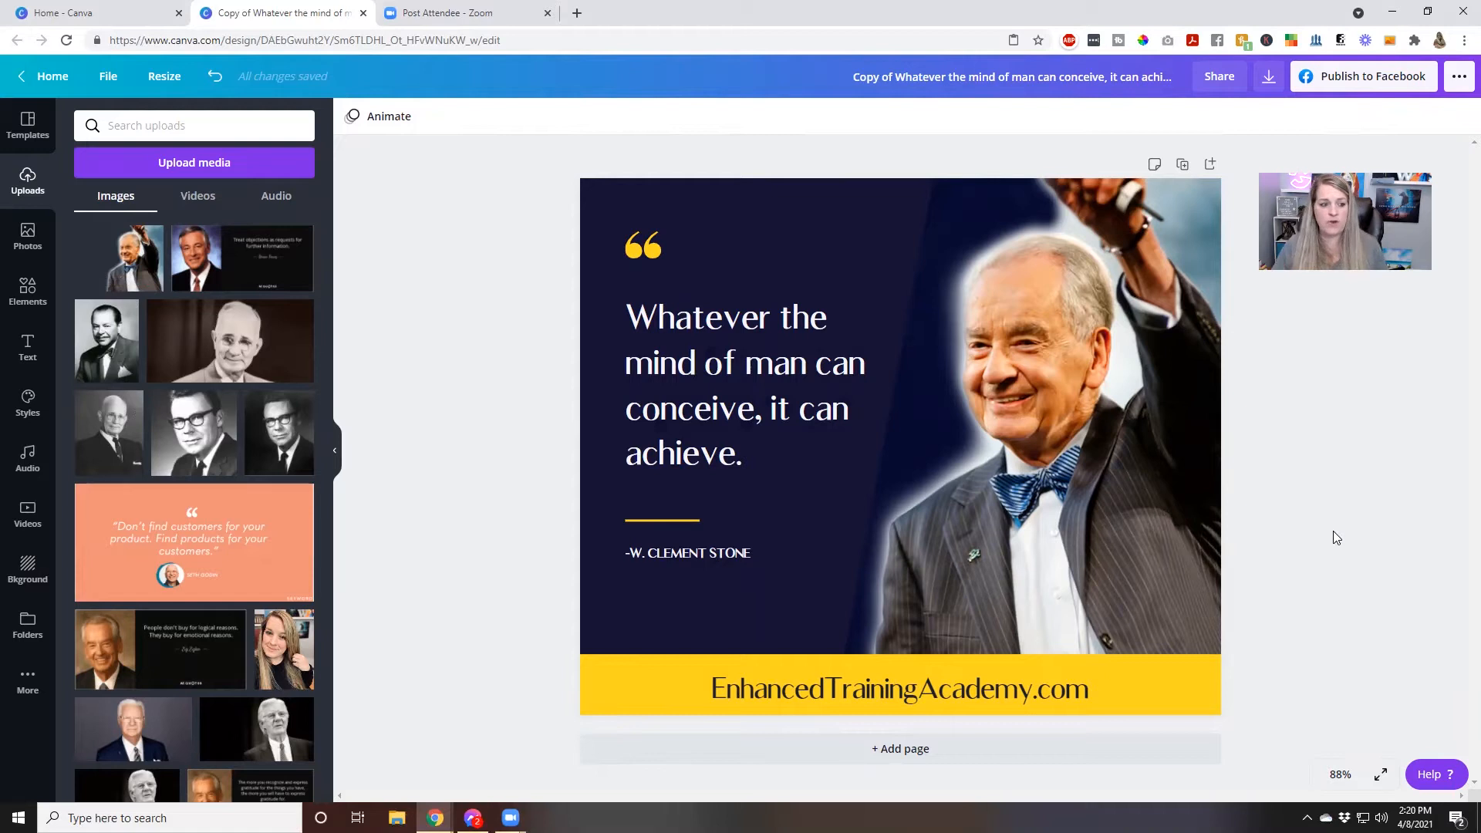
# Remove the photo from the frame and refill the frame with the newest portrait from the uploaded images
pyautogui.click(1058, 432)
pyautogui.press('Delete')
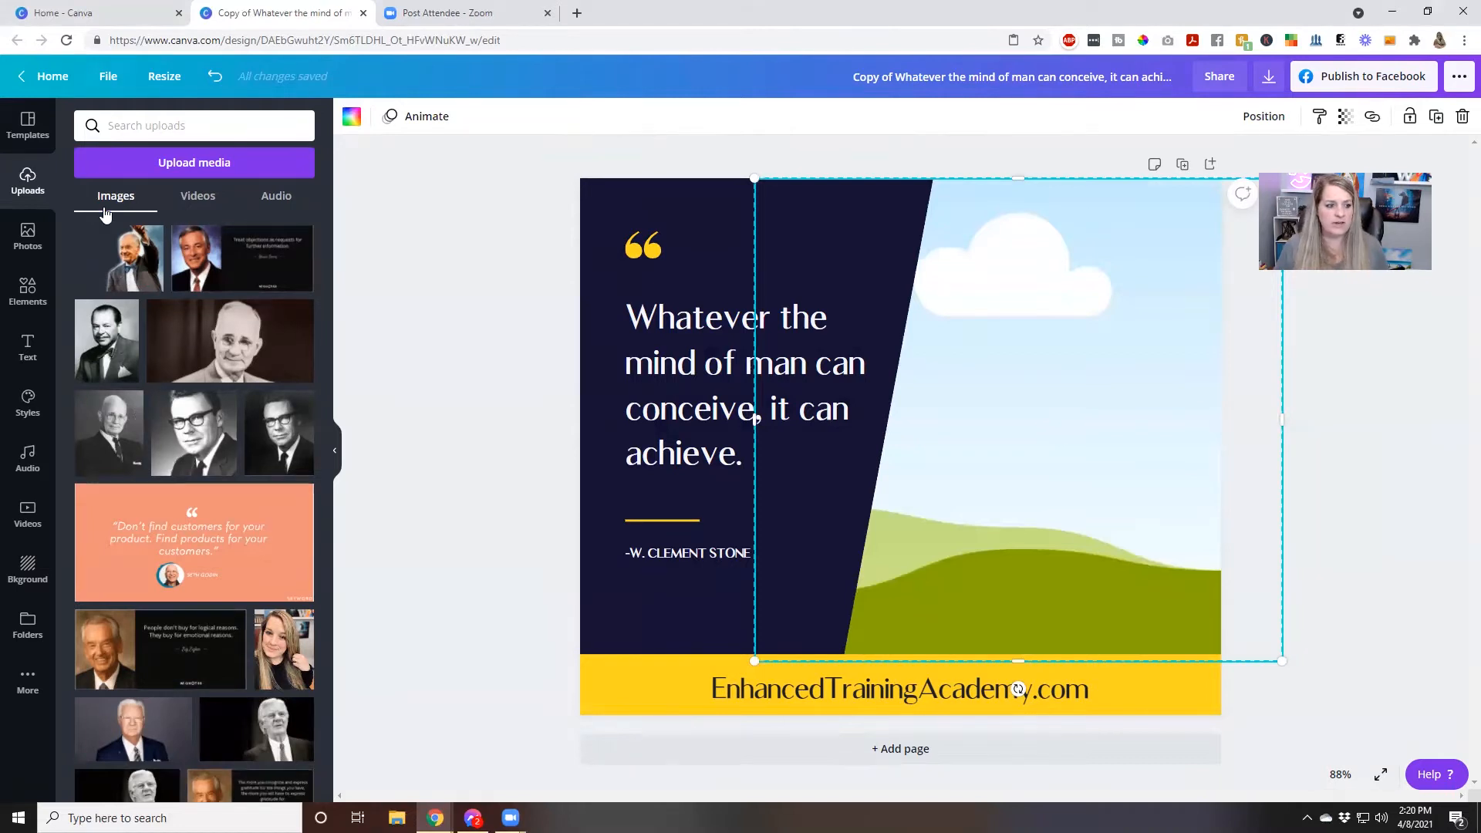
pyautogui.moveTo(109, 241); pyautogui.dragTo(1008, 404)
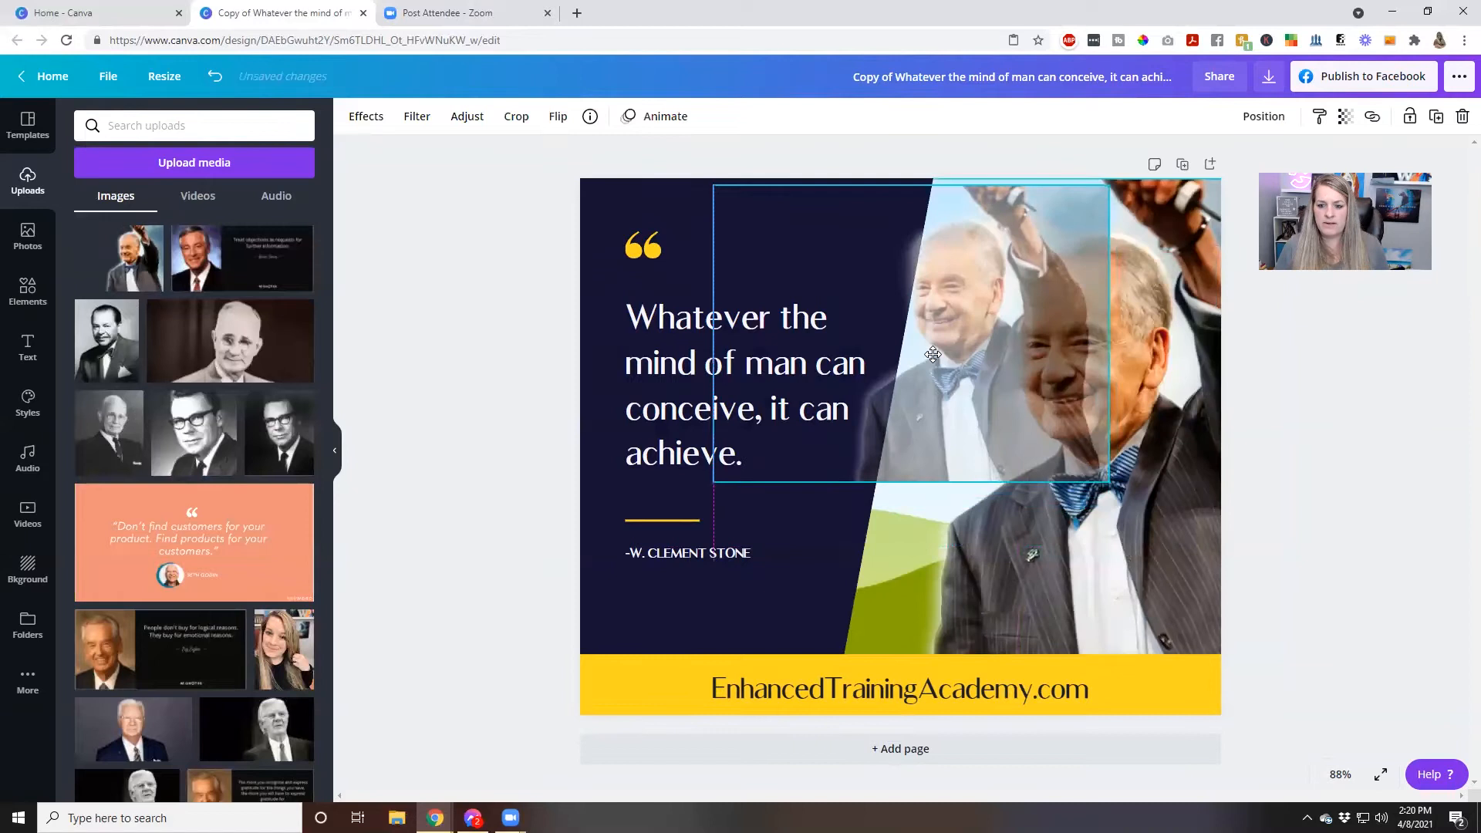
# Reposition the portrait within its frame by shifting it left, and apply the crop
pyautogui.doubleClick(1106, 579)
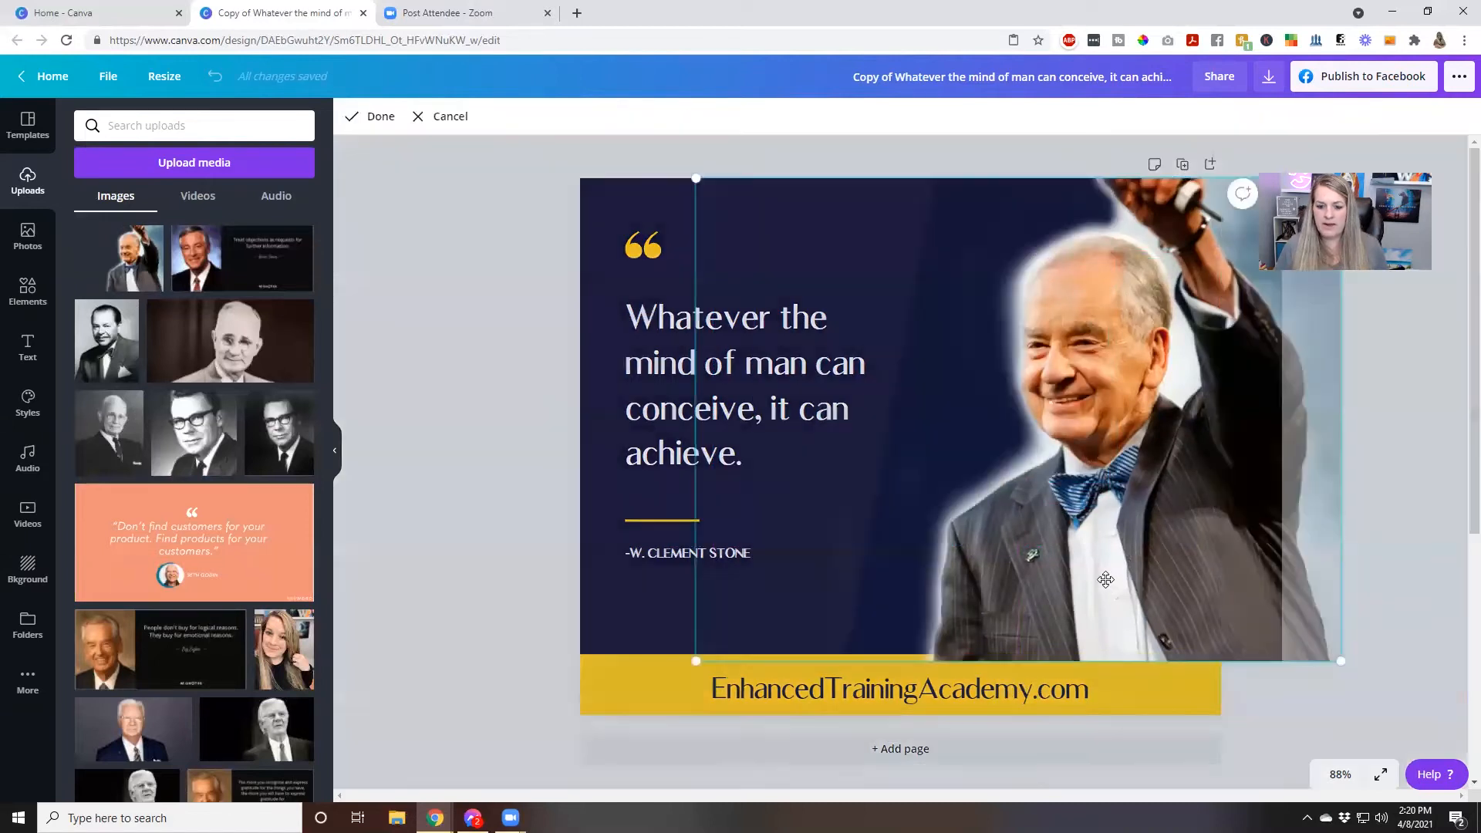
pyautogui.moveTo(1106, 578); pyautogui.dragTo(1031, 583)
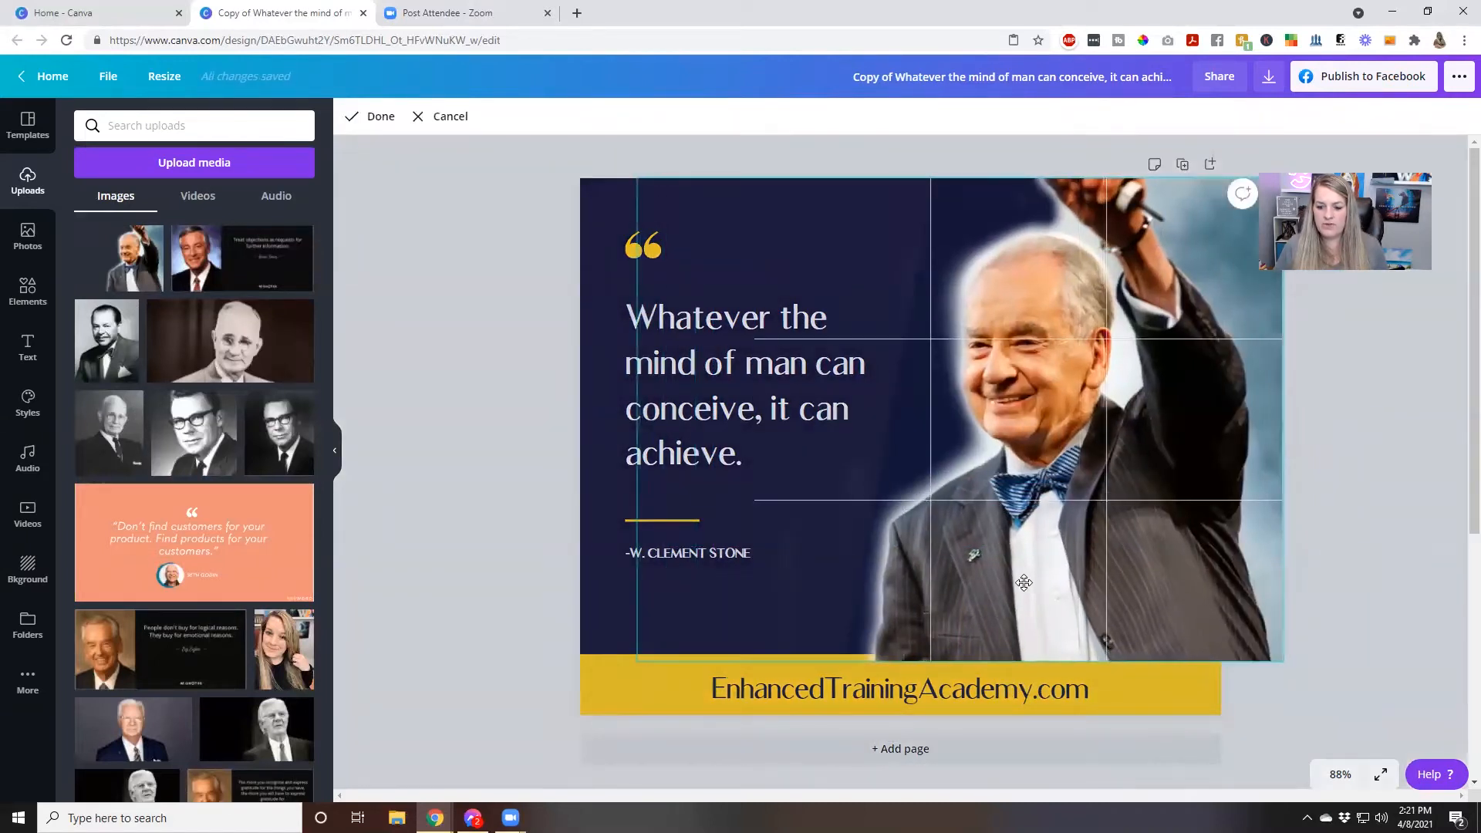
pyautogui.click(1328, 651)
pyautogui.click(461, 497)
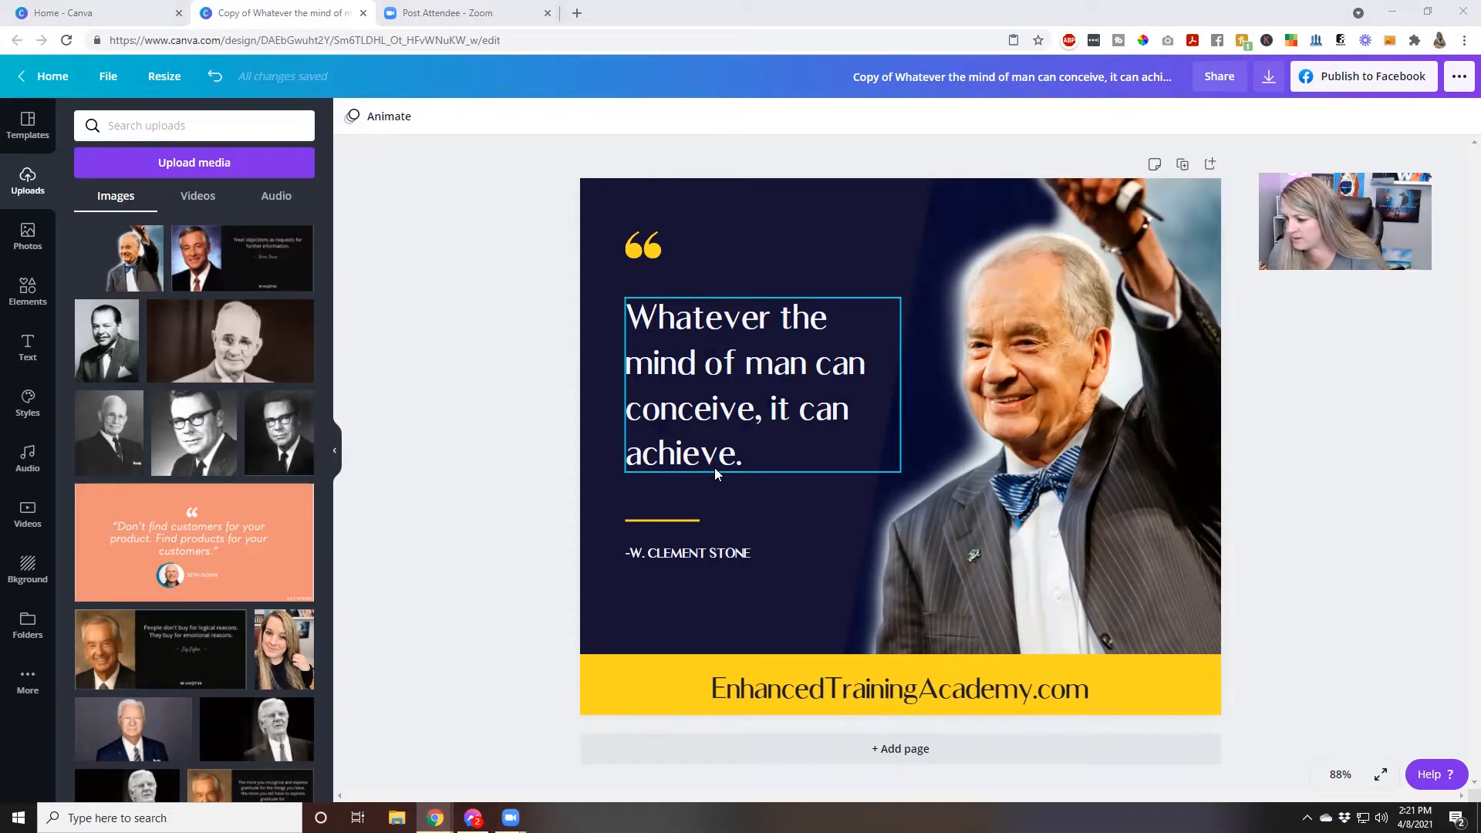
# Replace the quote text with "If you don't plan your time, someone else will help you waste it."
pyautogui.click(706, 417)
pyautogui.click(720, 276)
pyautogui.click(722, 327)
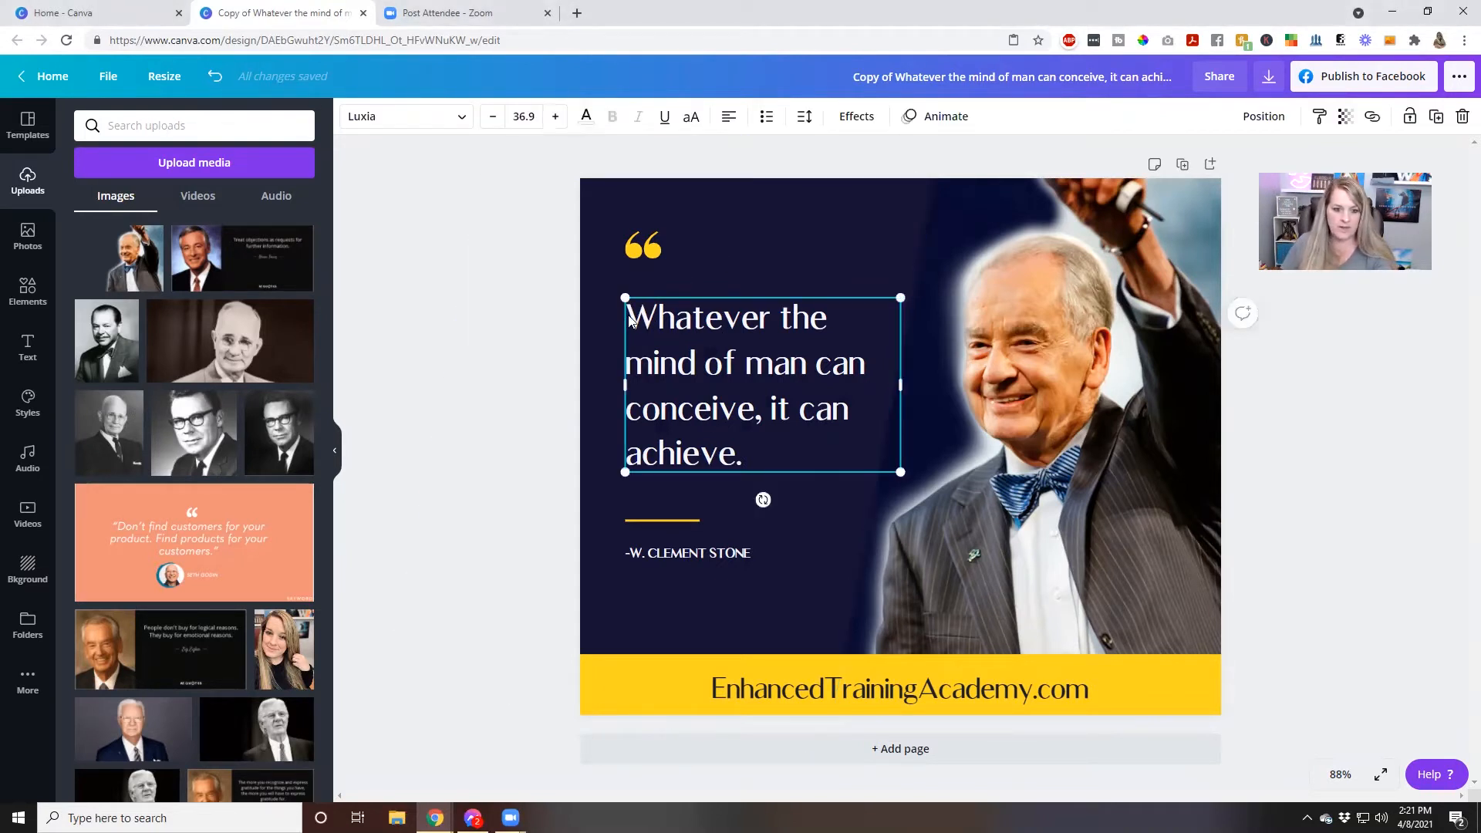
pyautogui.moveTo(748, 461); pyautogui.dragTo(631, 324)
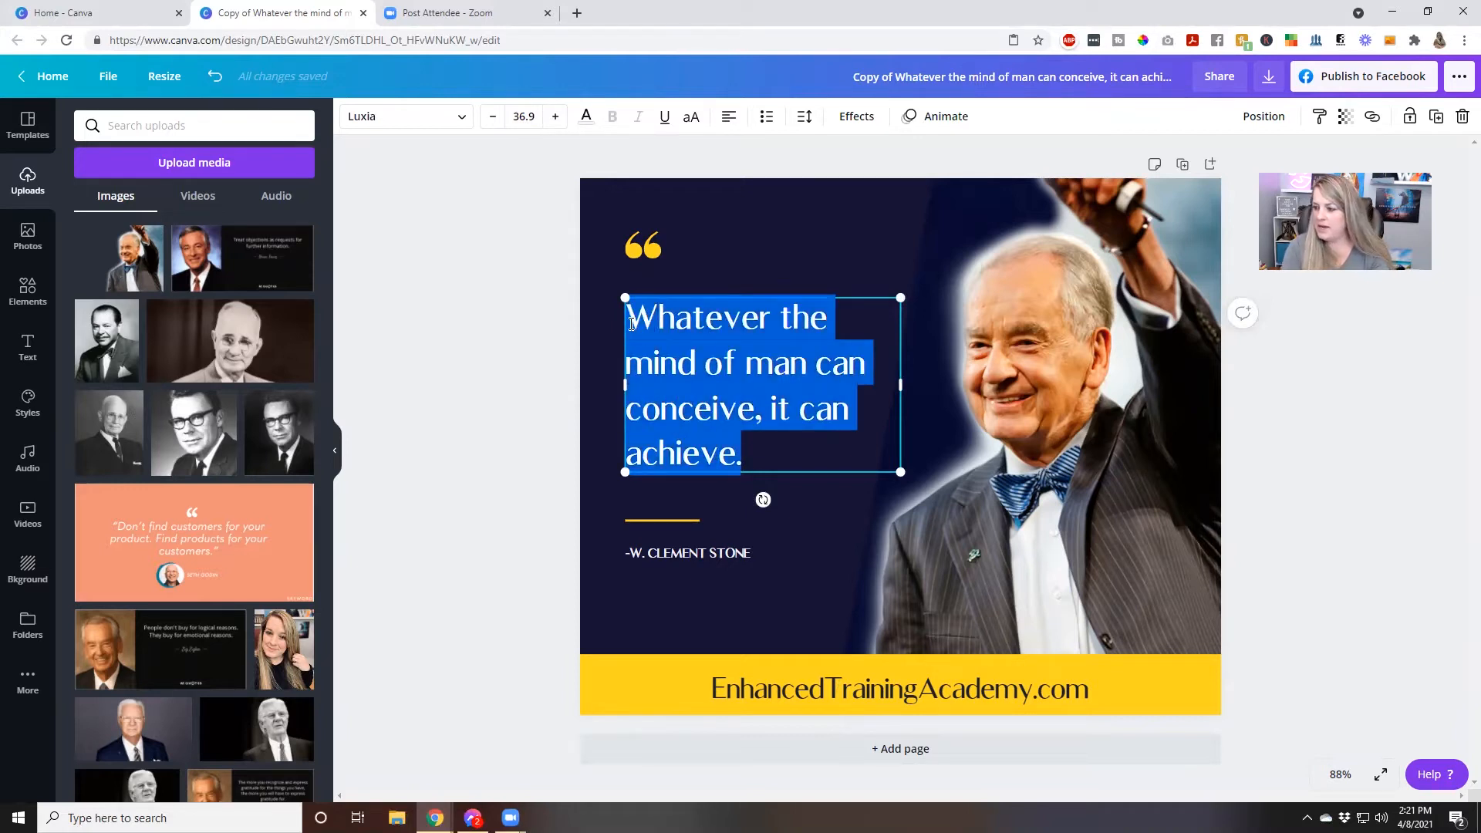
pyautogui.write('If you d')
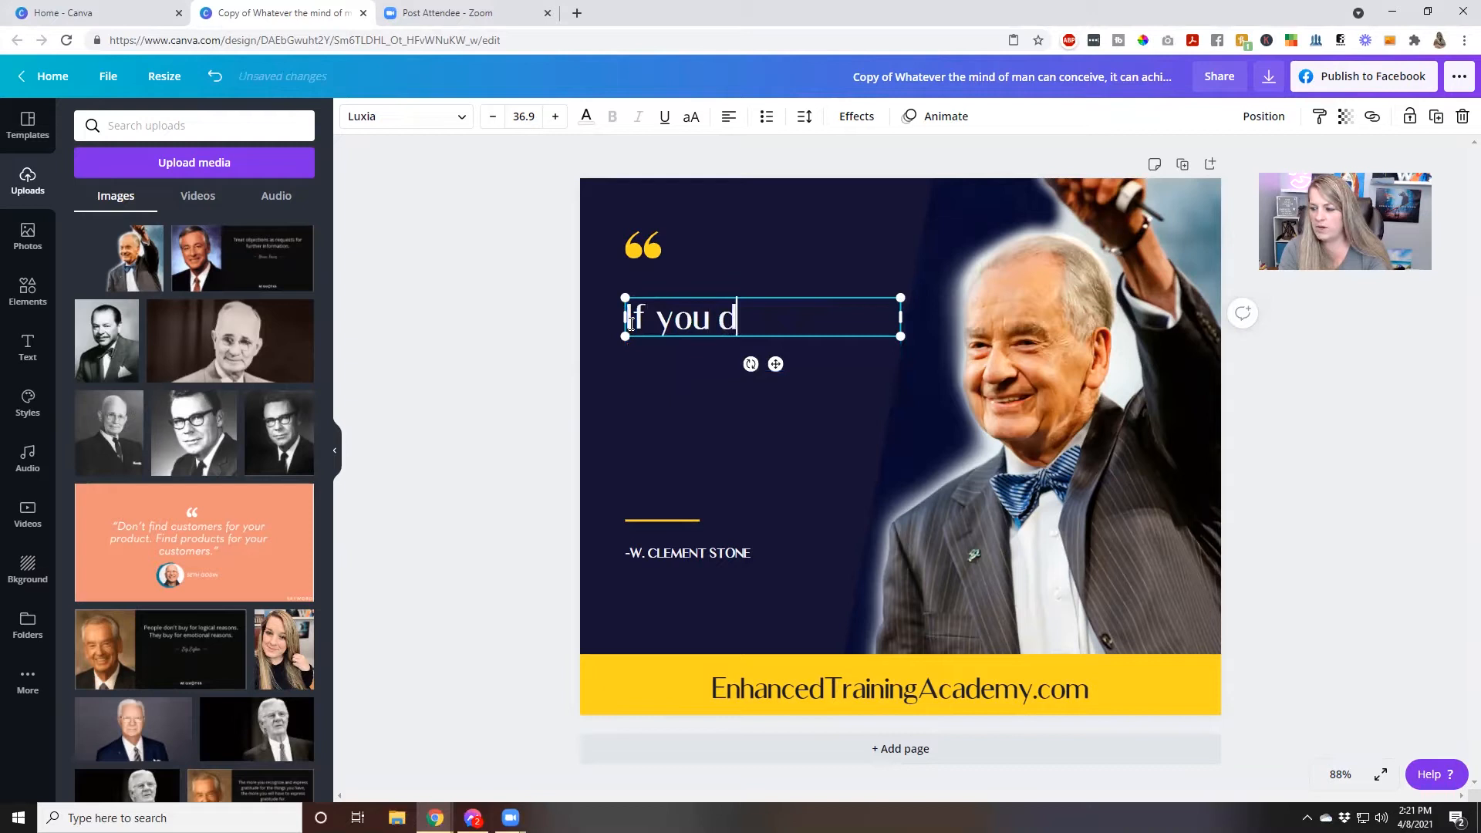
pyautogui.write("on't plan your")
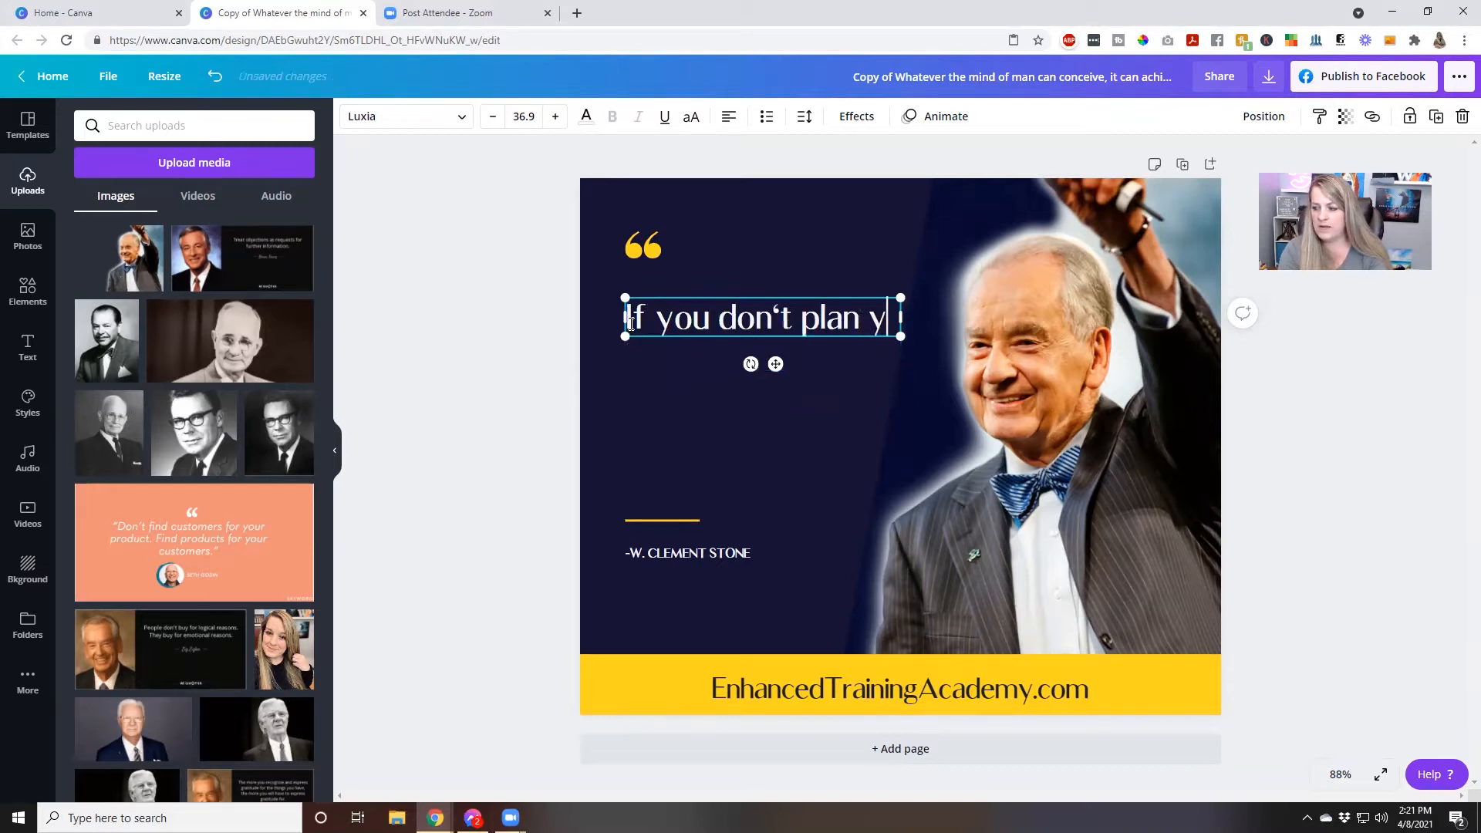
pyautogui.write(' time, ')
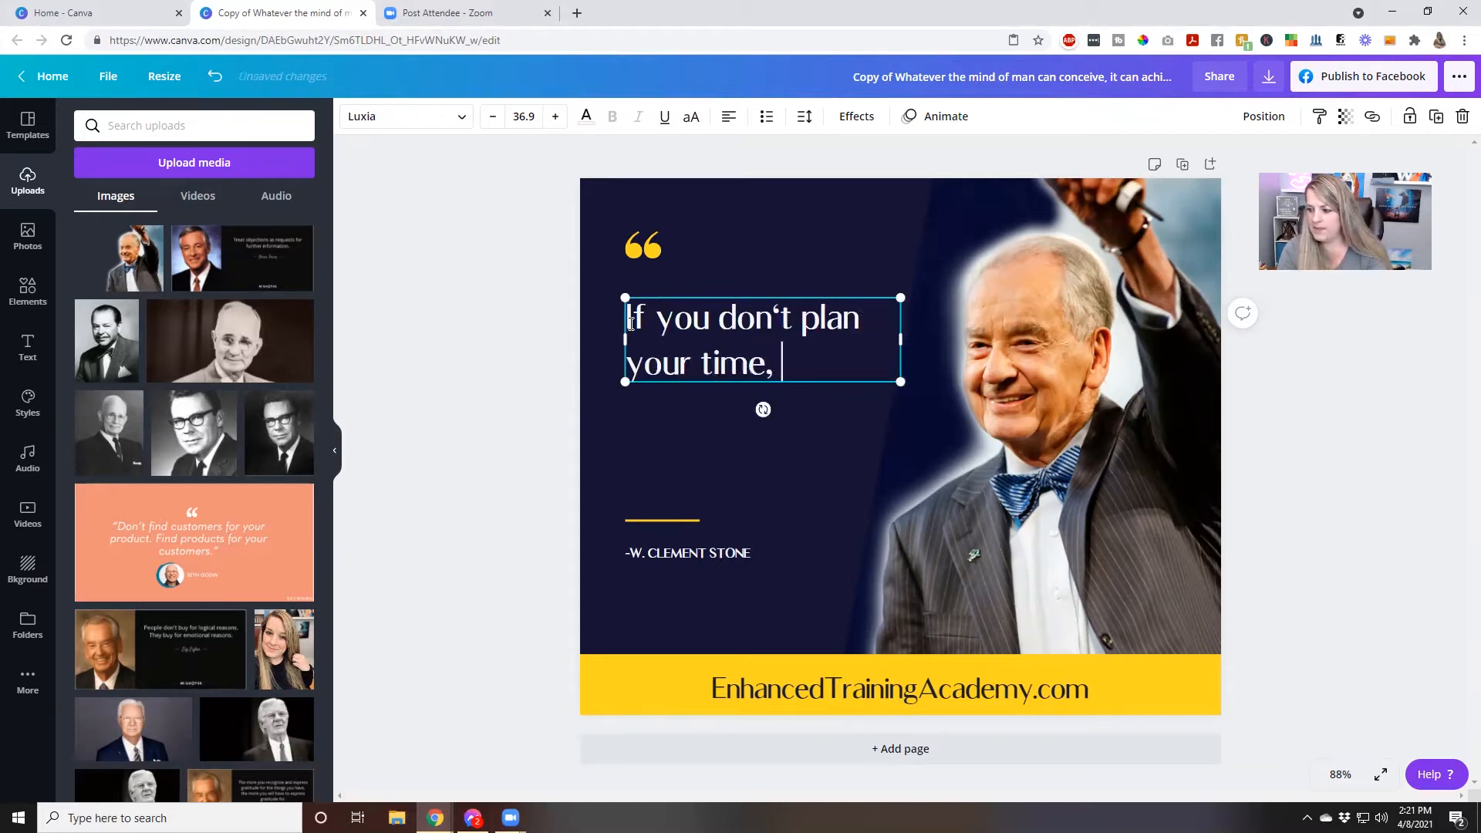
pyautogui.write('somewon e')
pyautogui.press('BackSpace')
pyautogui.press('BackSpace')
pyautogui.press('BackSpace')
pyautogui.press('BackSpace')
pyautogui.press('BackSpace')
pyautogui.write('one ')
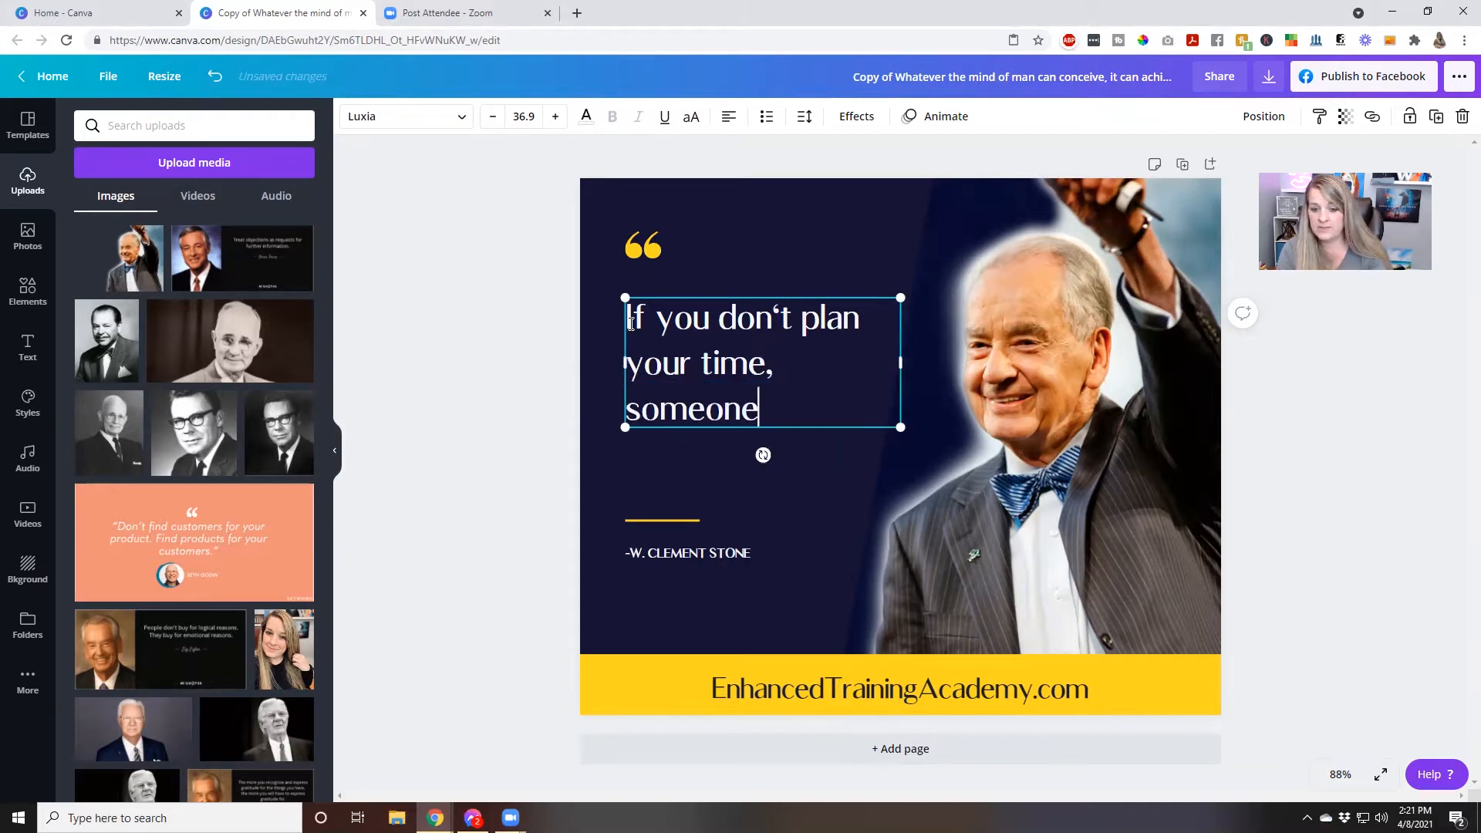
pyautogui.write('else ')
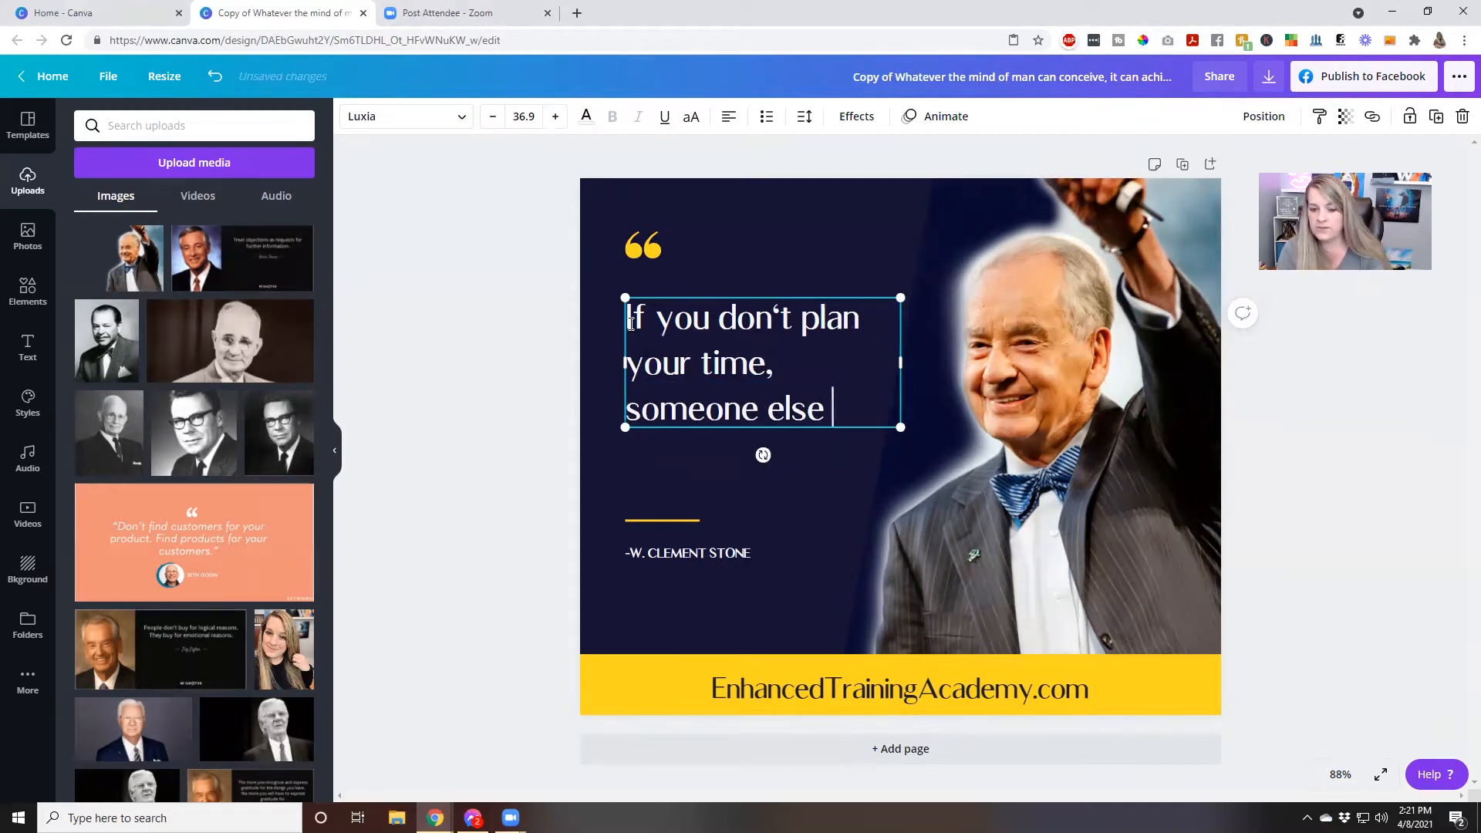
pyautogui.write('will help you w')
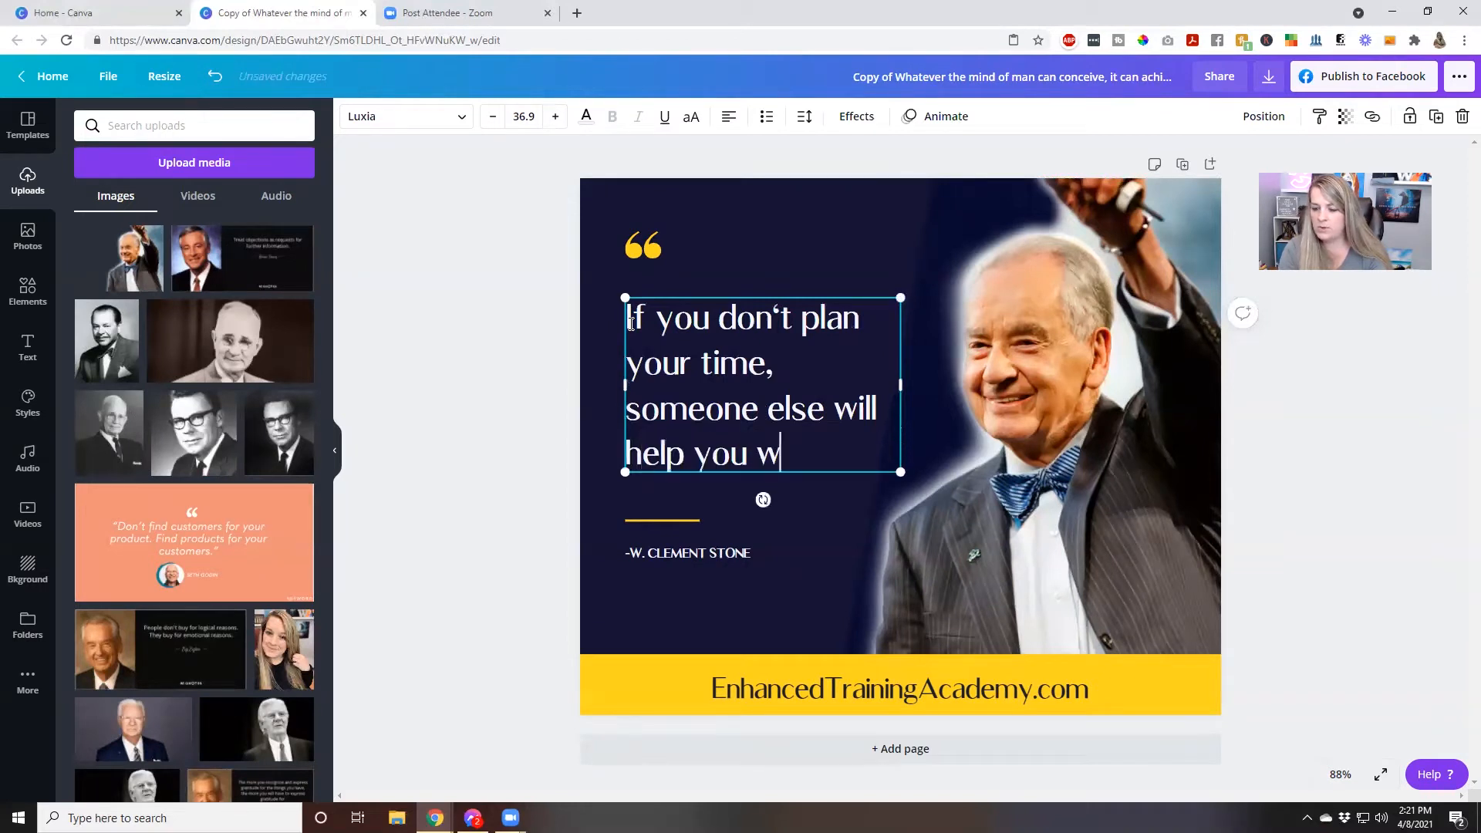
pyautogui.write('aste it.')
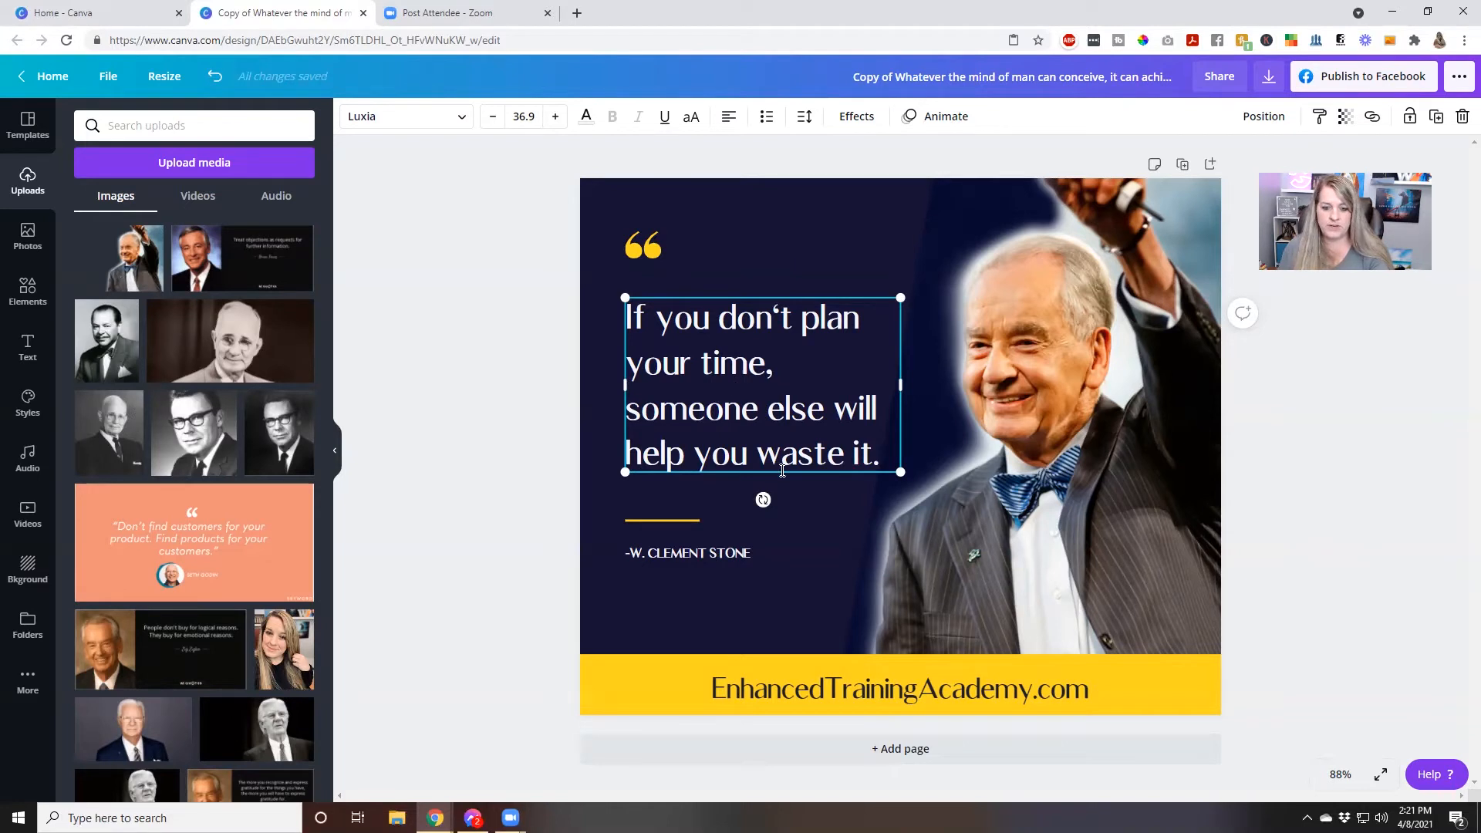
# Move the quote text box slightly left, away from the man's portrait
pyautogui.click(916, 390)
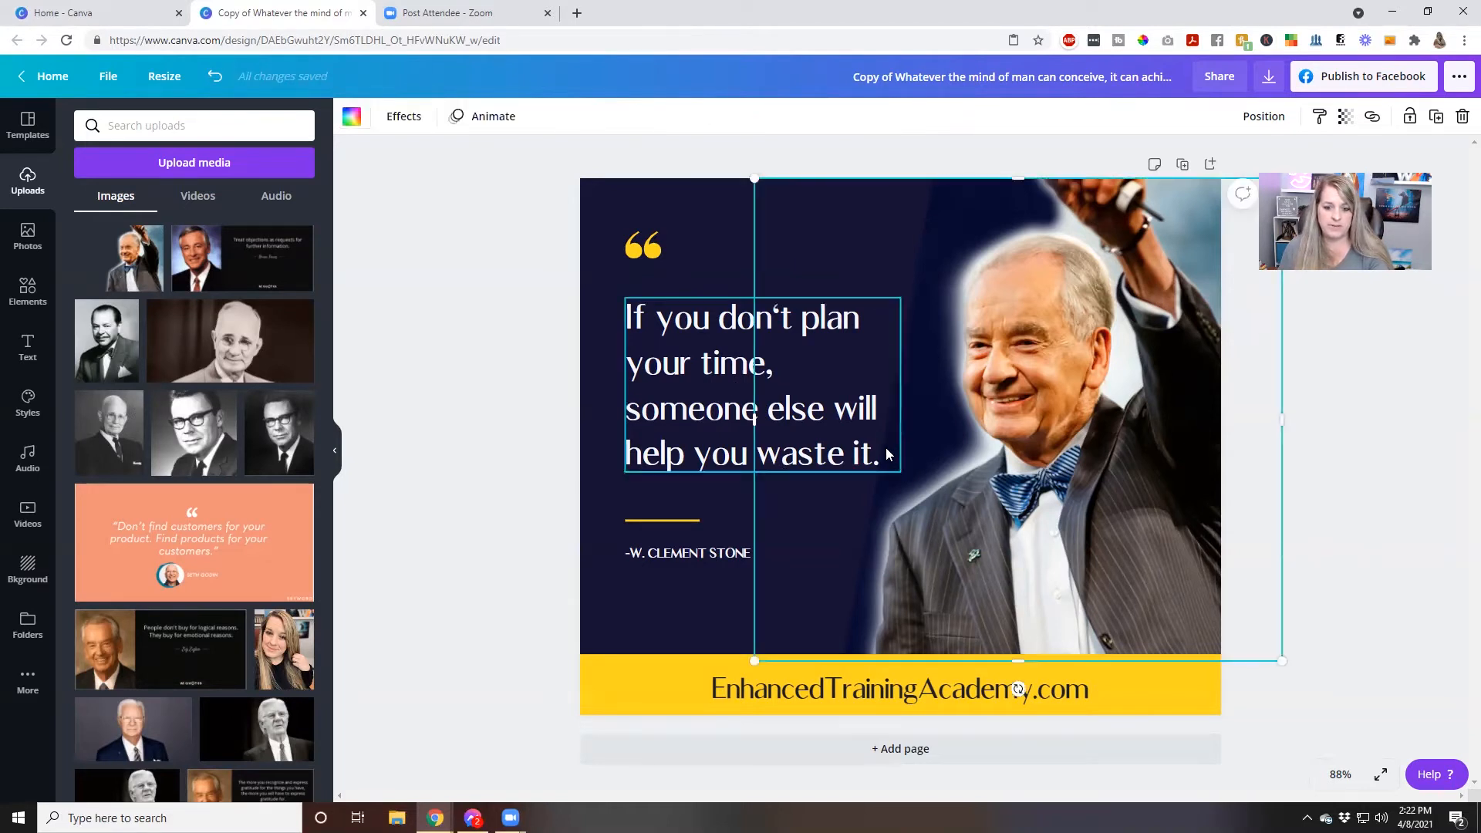
pyautogui.moveTo(854, 455)
pyautogui.mouseDown()
pyautogui.moveTo(840, 421)
pyautogui.moveTo(846, 465)
pyautogui.moveTo(844, 453)
pyautogui.mouseUp()
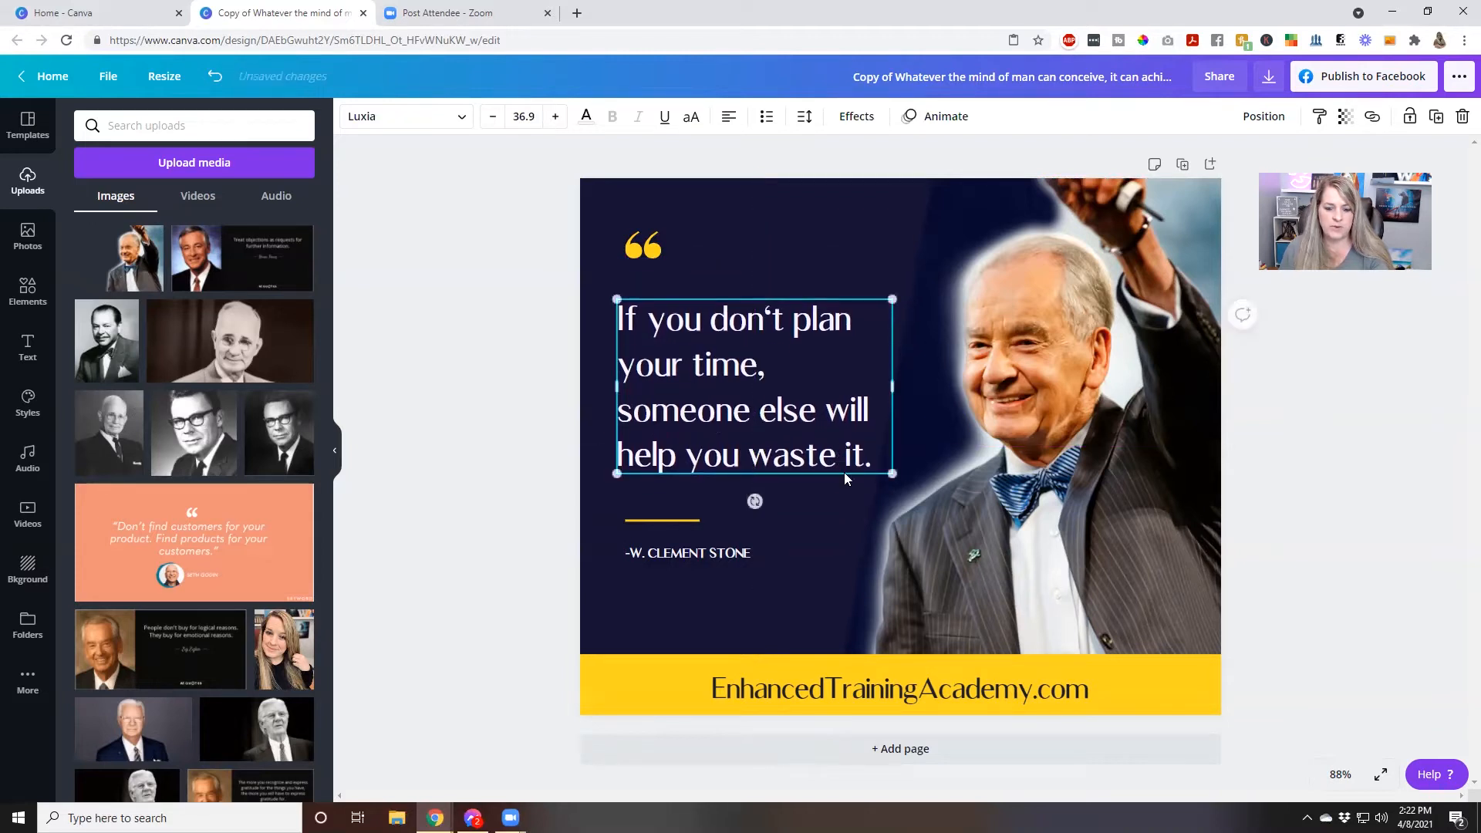
pyautogui.click(837, 516)
pyautogui.click(899, 492)
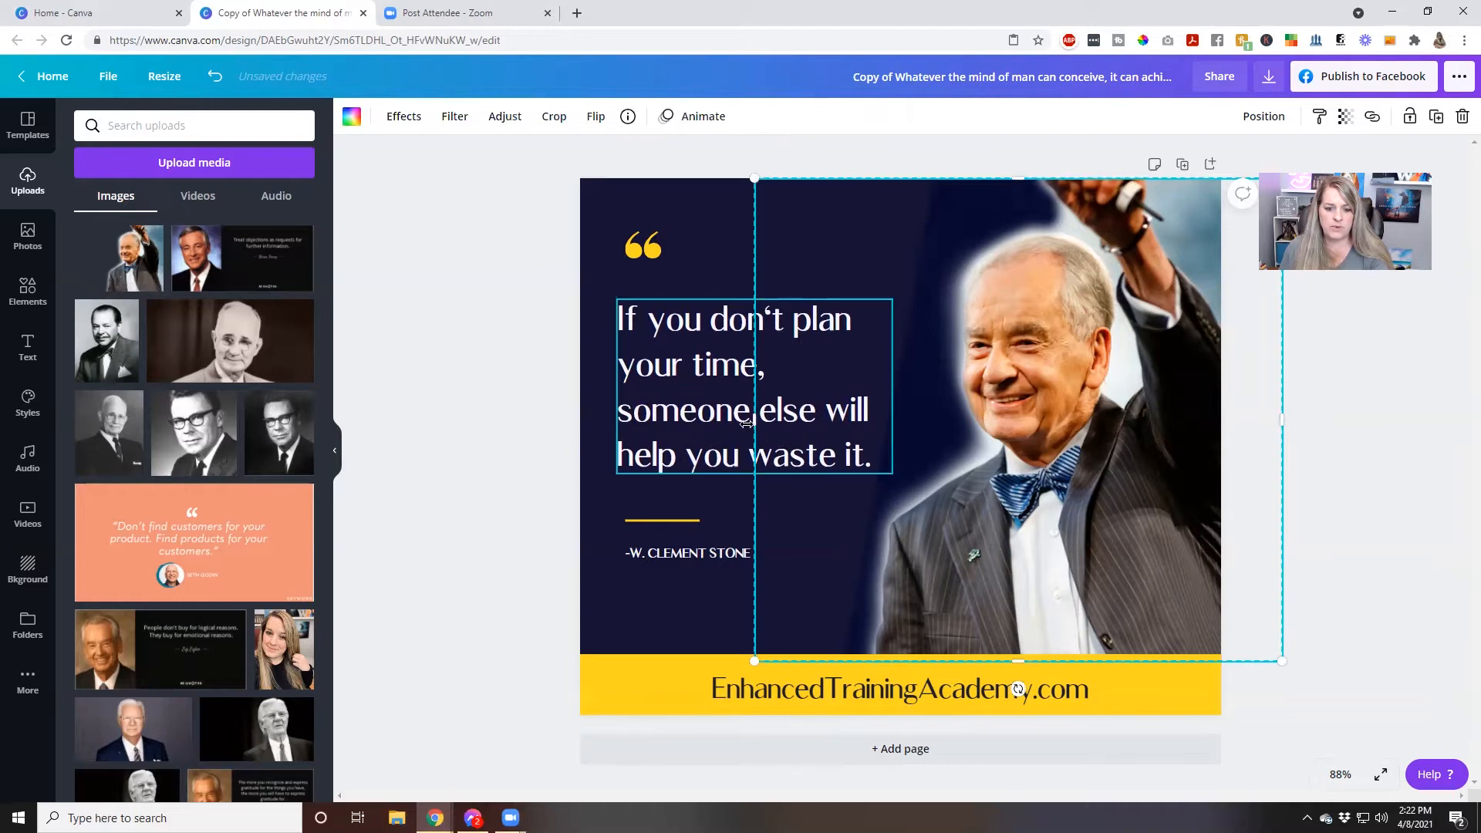
# Try uppercase lettering on the quote text and switch it back to sentence case
pyautogui.click(714, 425)
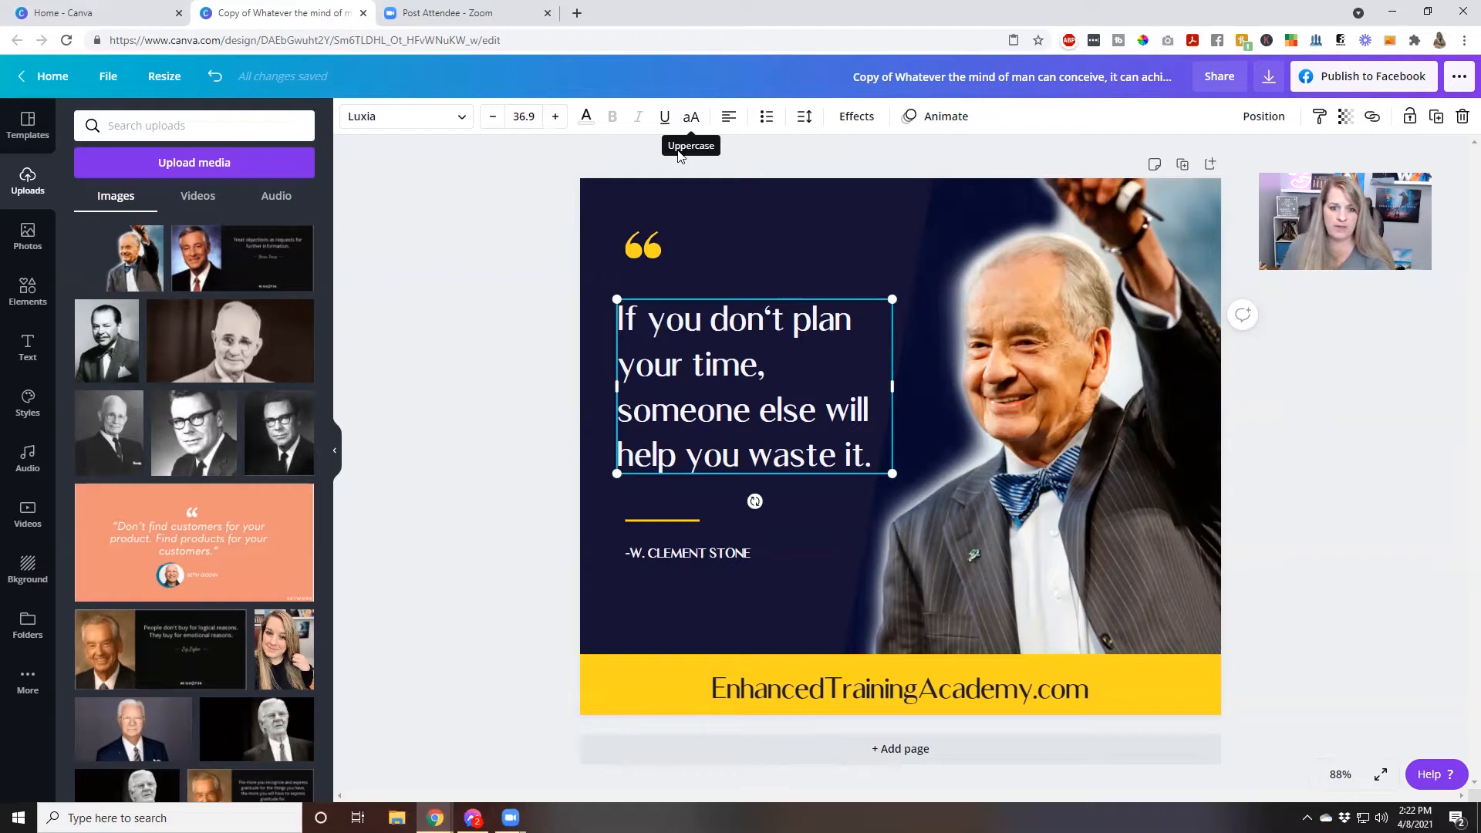
pyautogui.click(691, 122)
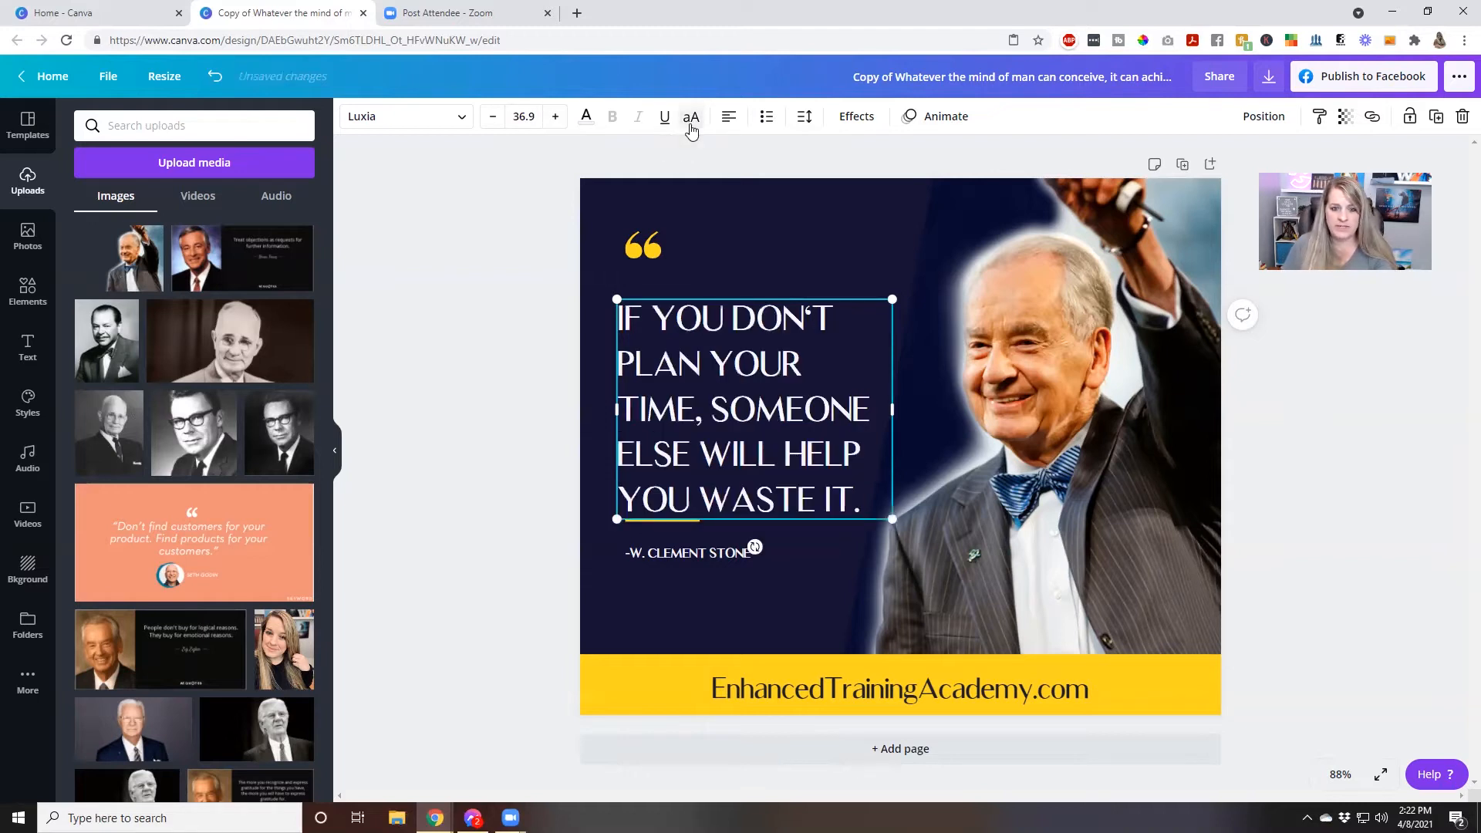
pyautogui.click(692, 123)
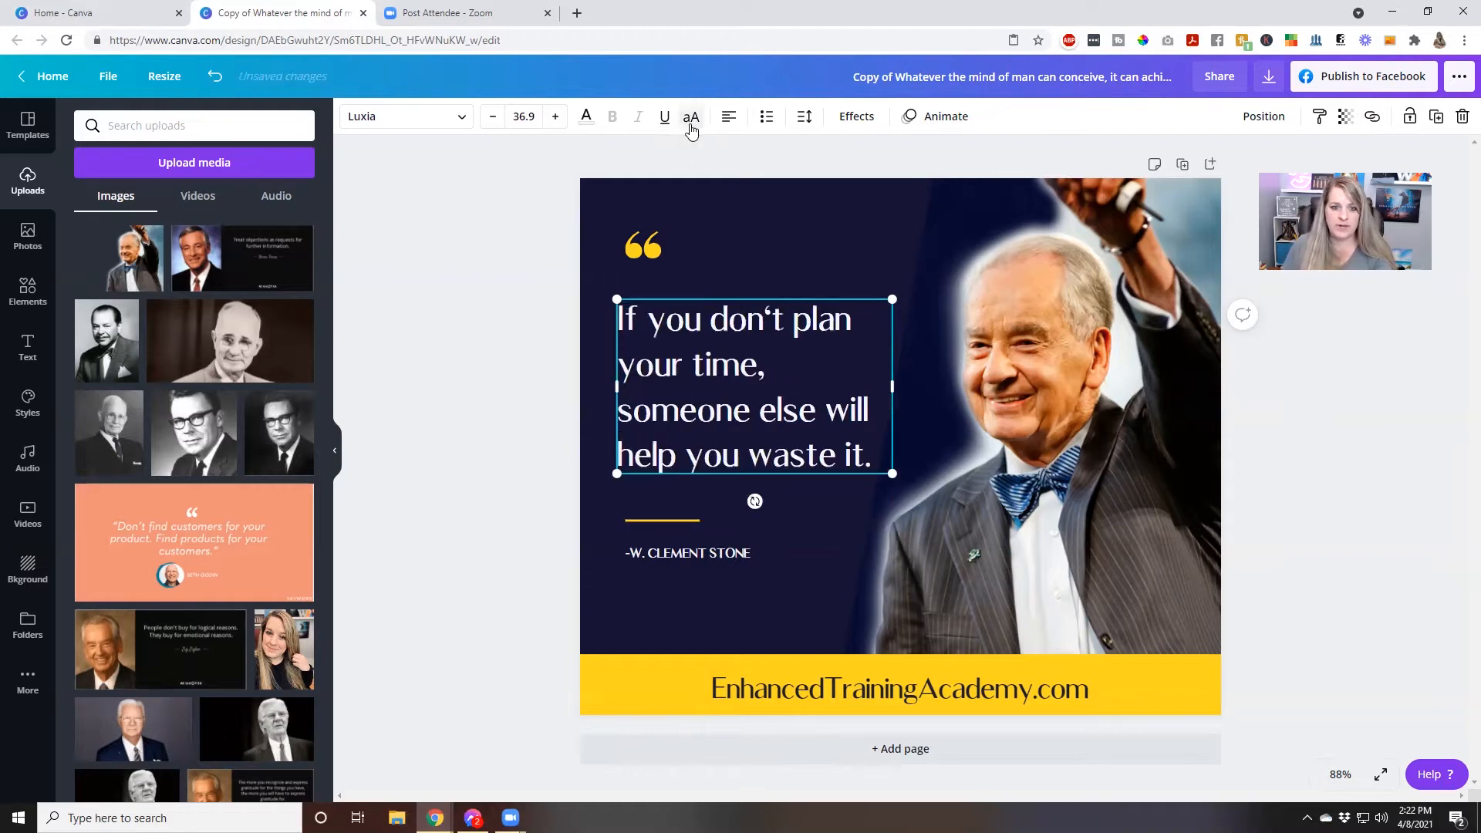
# Set the quote text's font size to 35.9
pyautogui.click(556, 117)
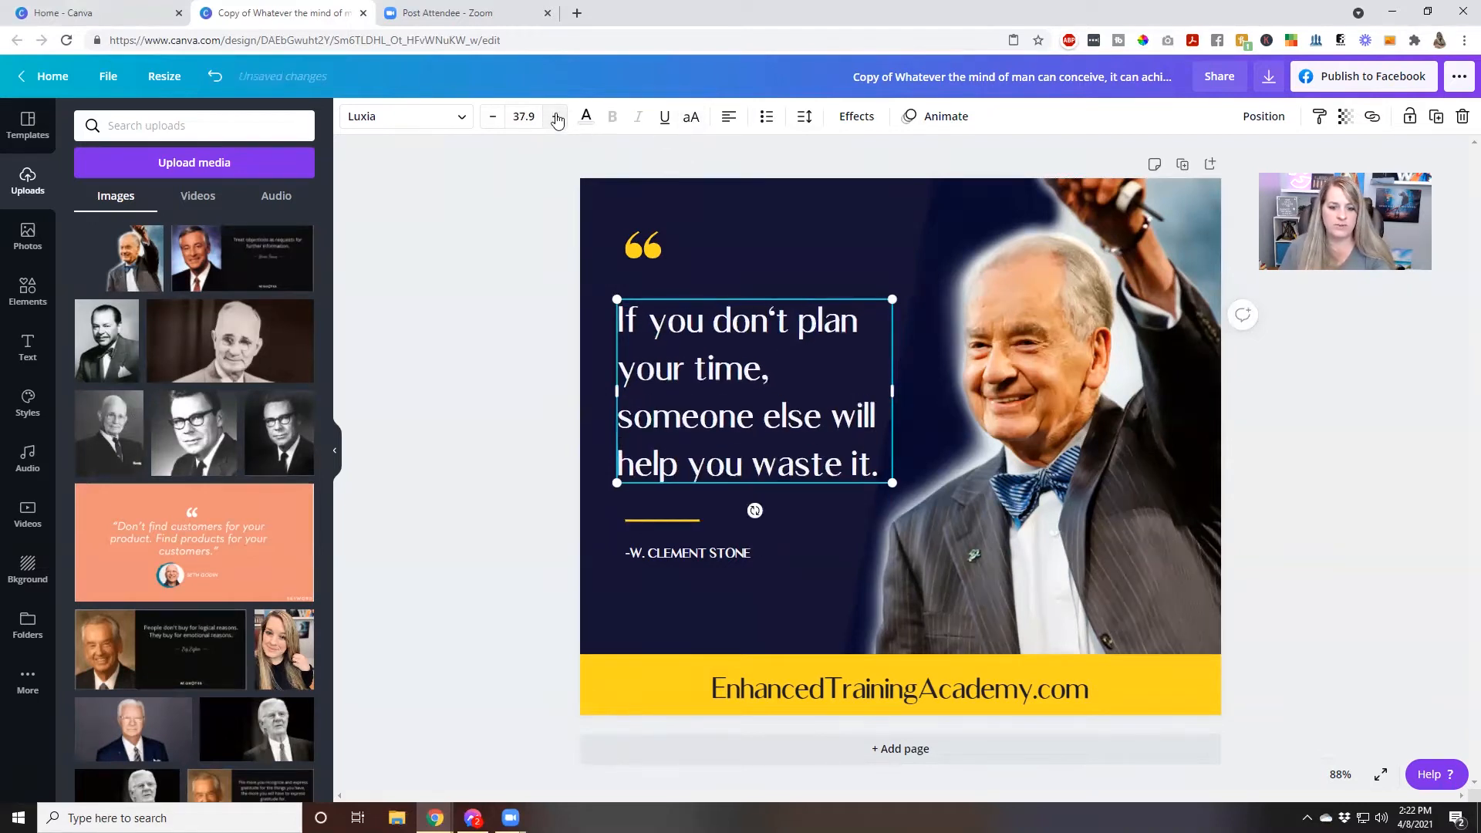
pyautogui.click(491, 117)
pyautogui.click(490, 117)
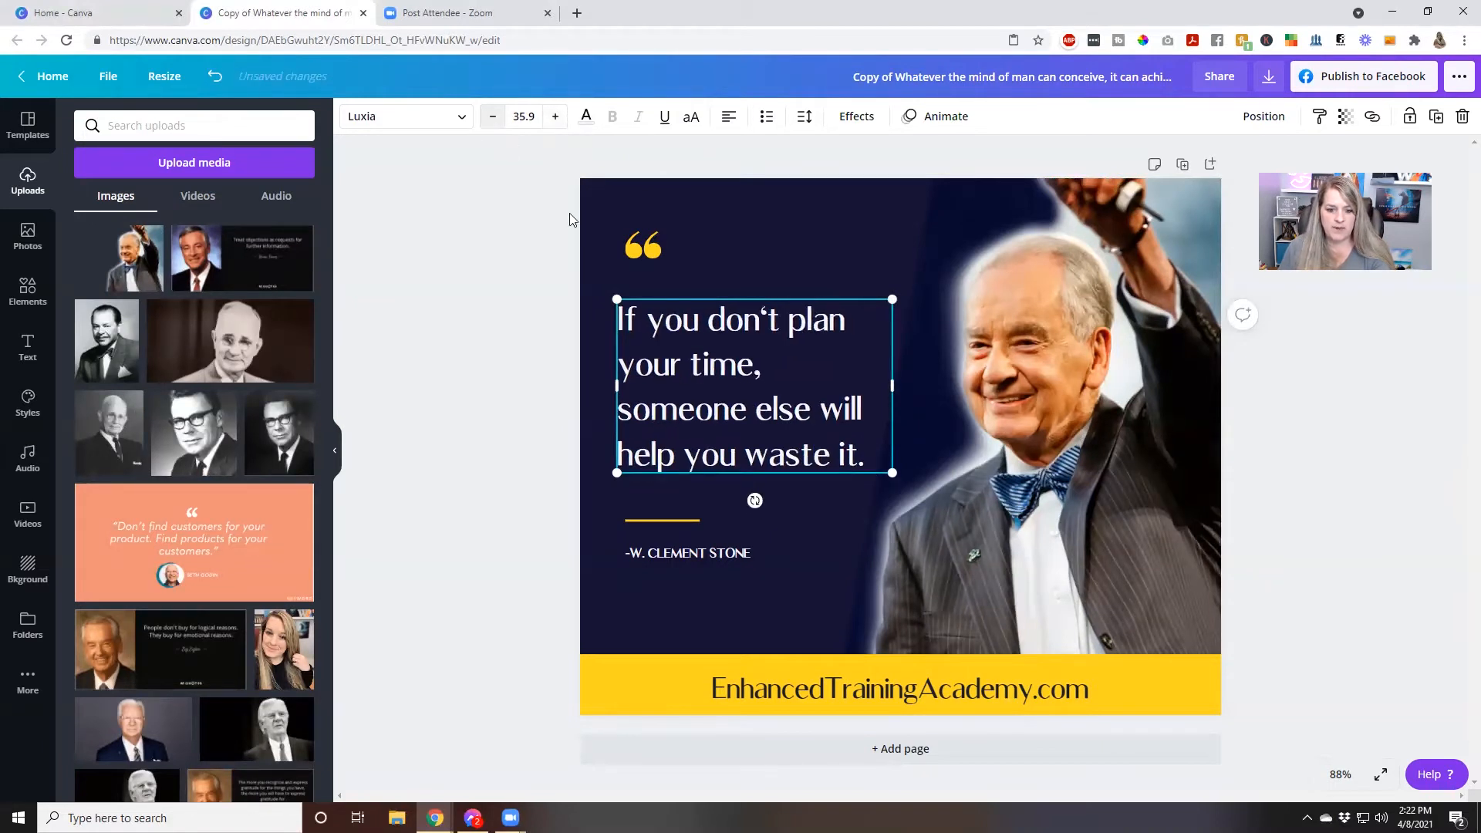
# Replace the attribution under the quote with "- Zig Ziglar" and turn off its uppercase lettering
pyautogui.click(757, 549)
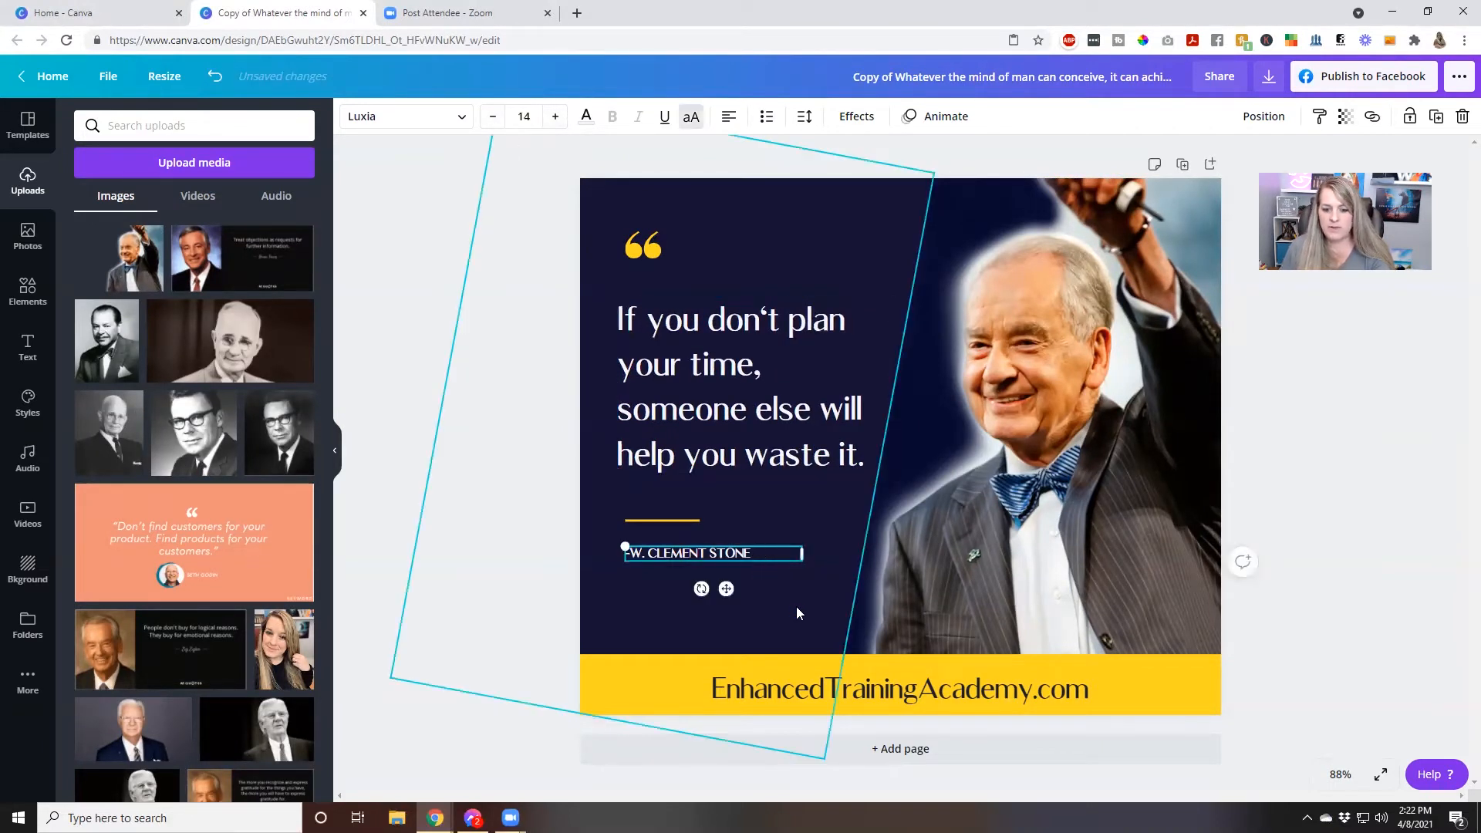
pyautogui.tripleClick(787, 555)
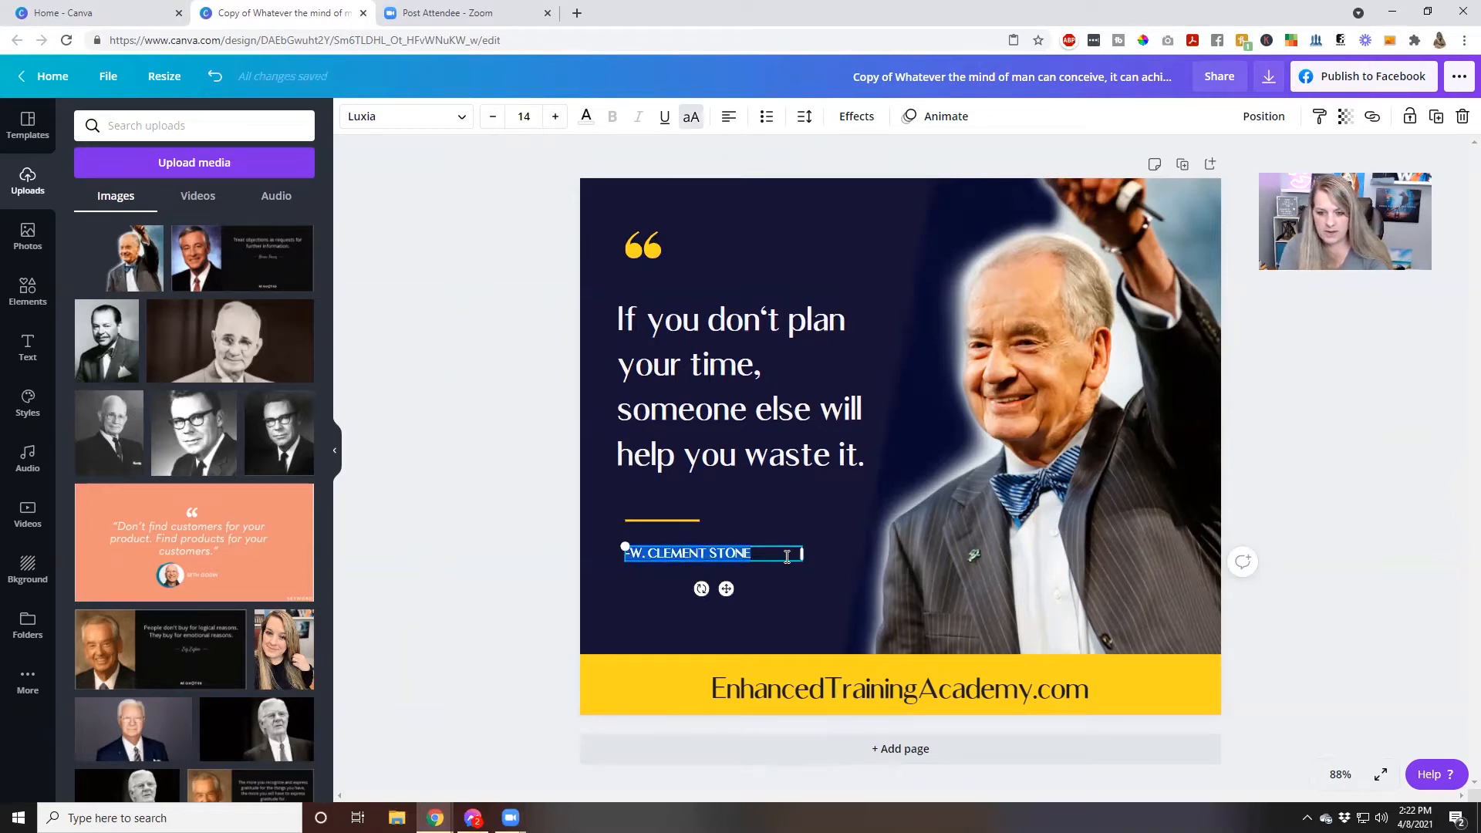
pyautogui.press('BackSpace')
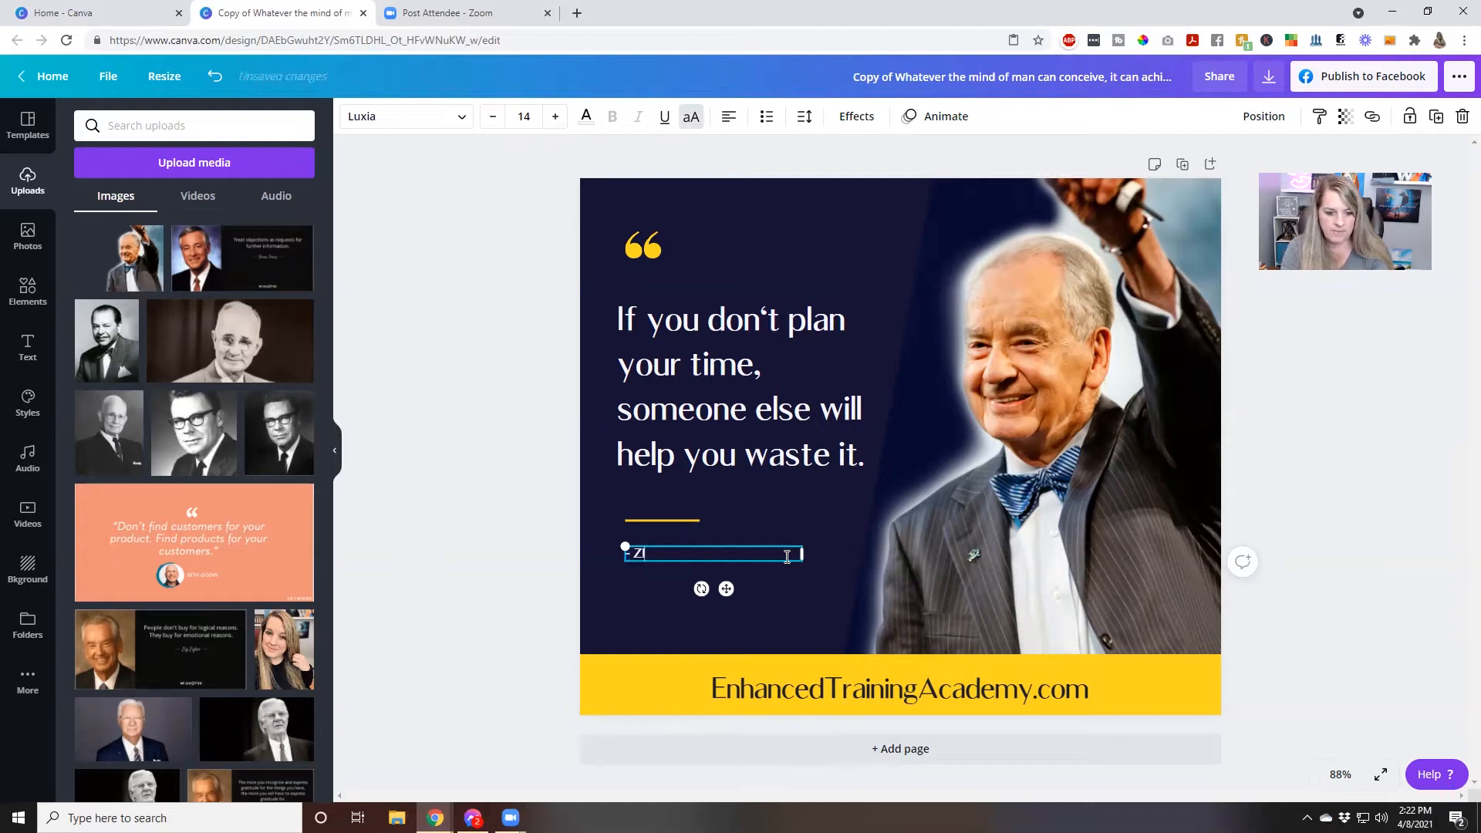
pyautogui.write('AR')
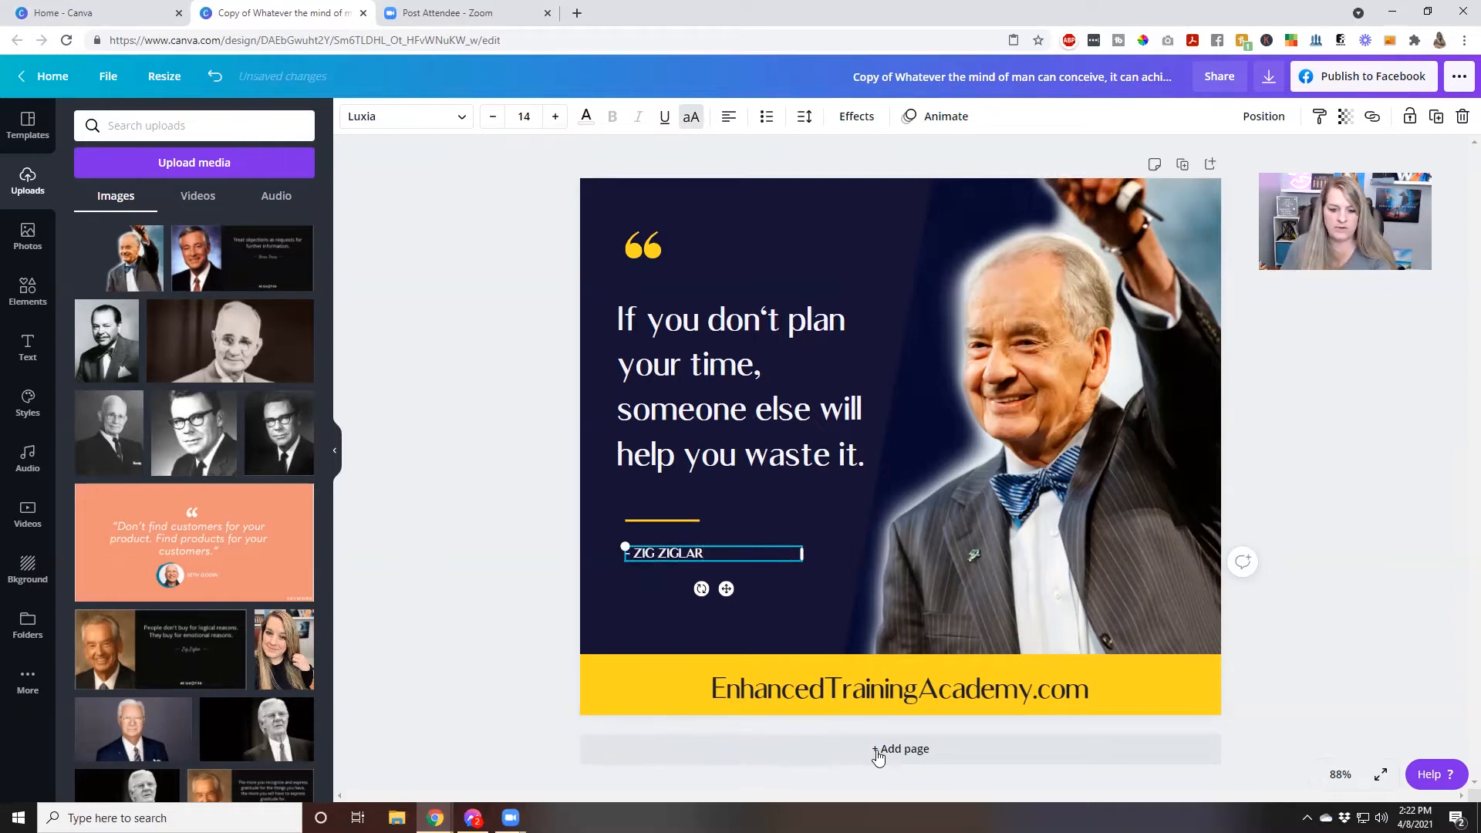
pyautogui.click(732, 567)
pyautogui.click(733, 554)
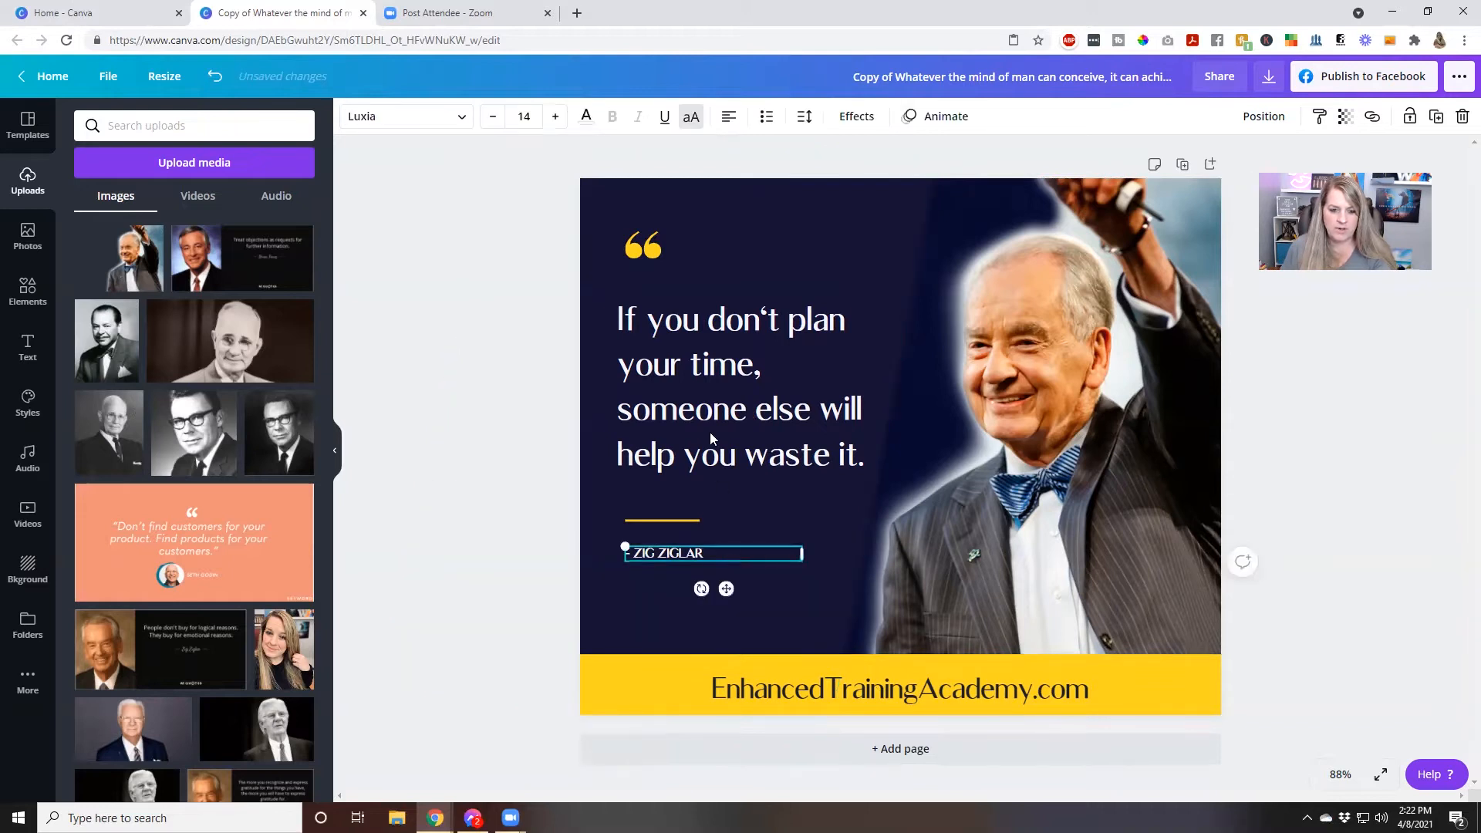
pyautogui.click(691, 119)
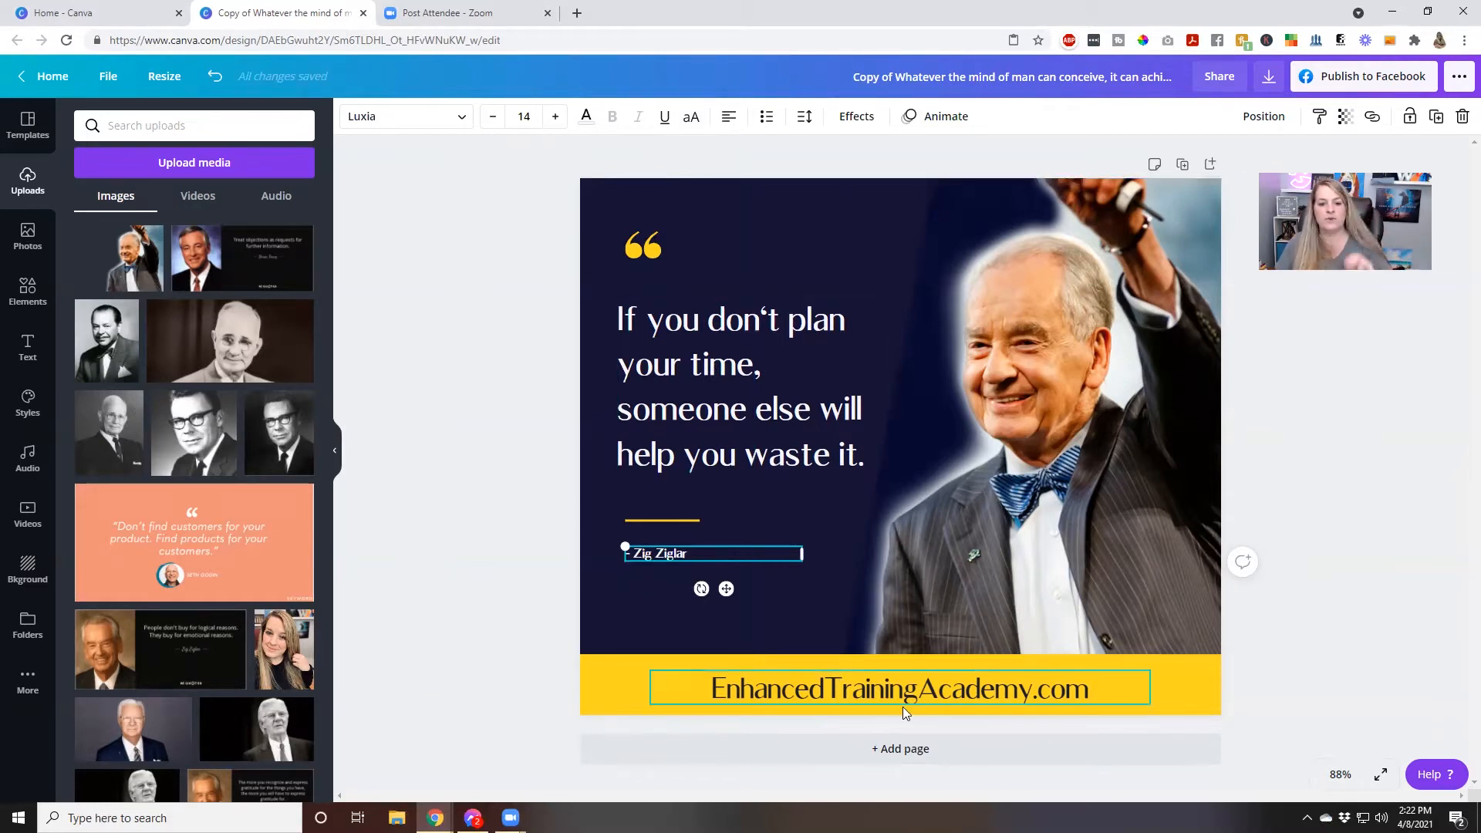
# Change the attribution's font to Montserrat Classic, trying the Advetime script font and looking through the other available fonts
pyautogui.click(362, 120)
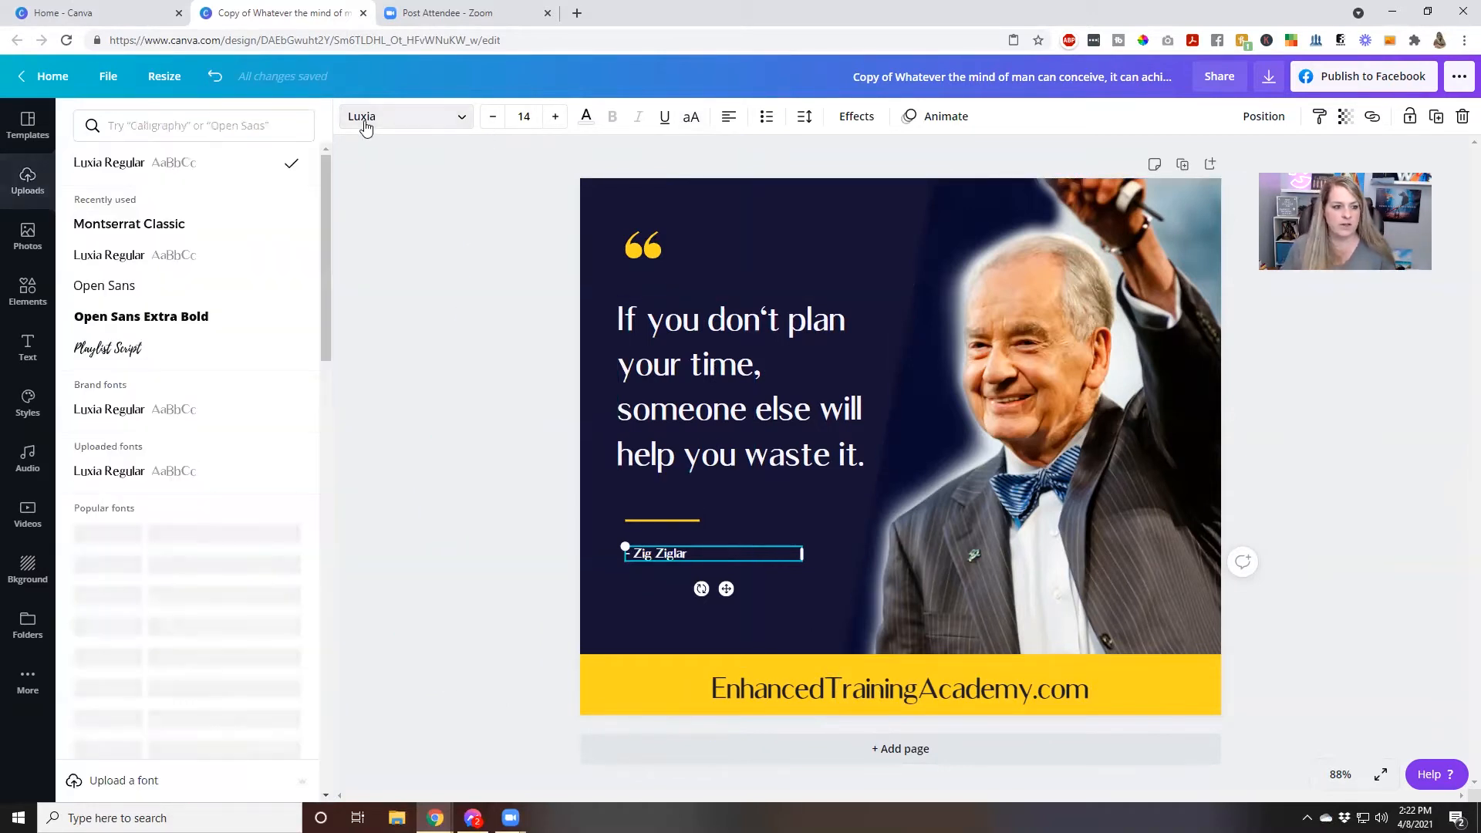
pyautogui.click(172, 228)
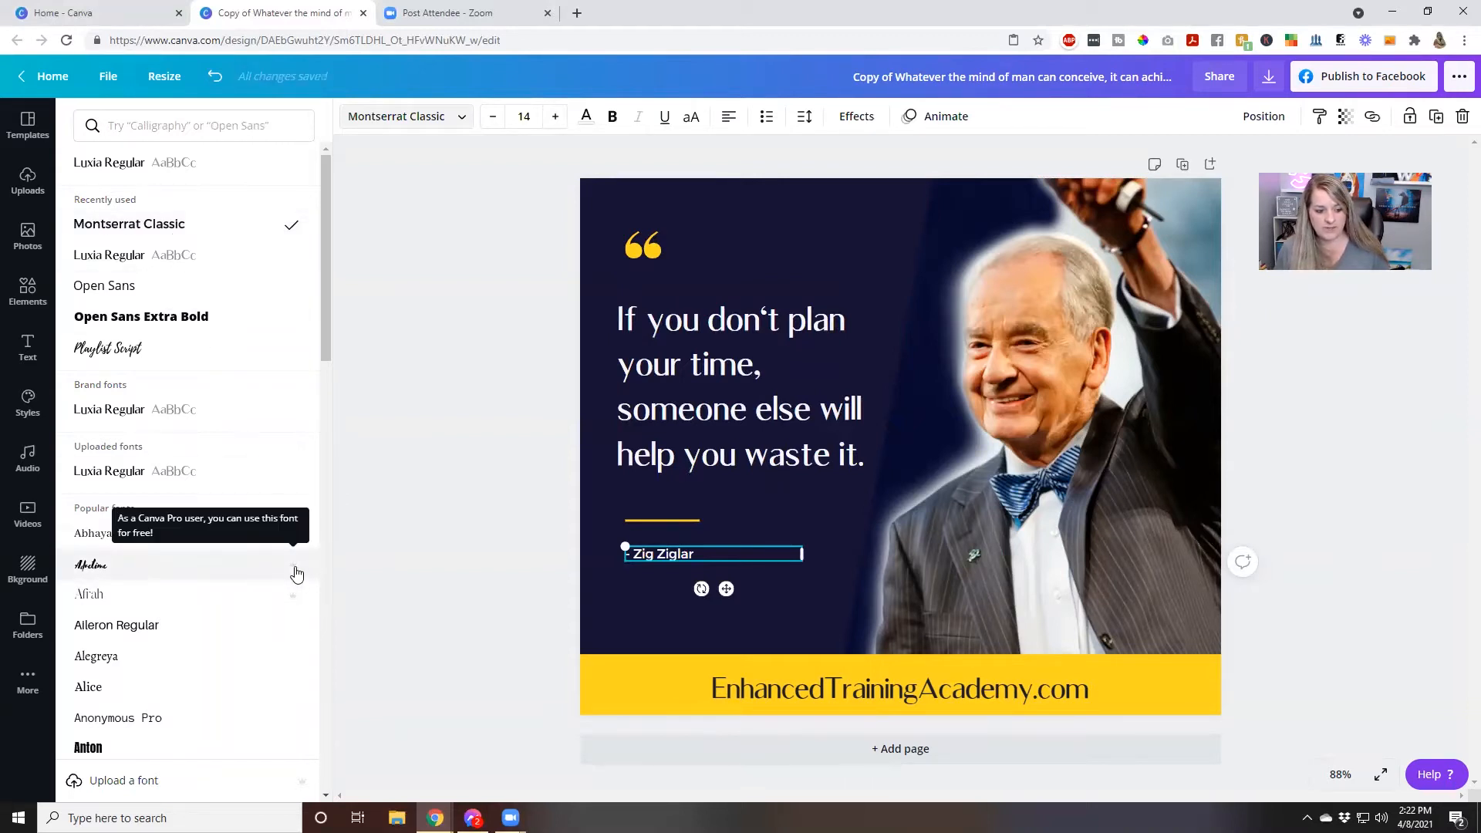
pyautogui.click(243, 577)
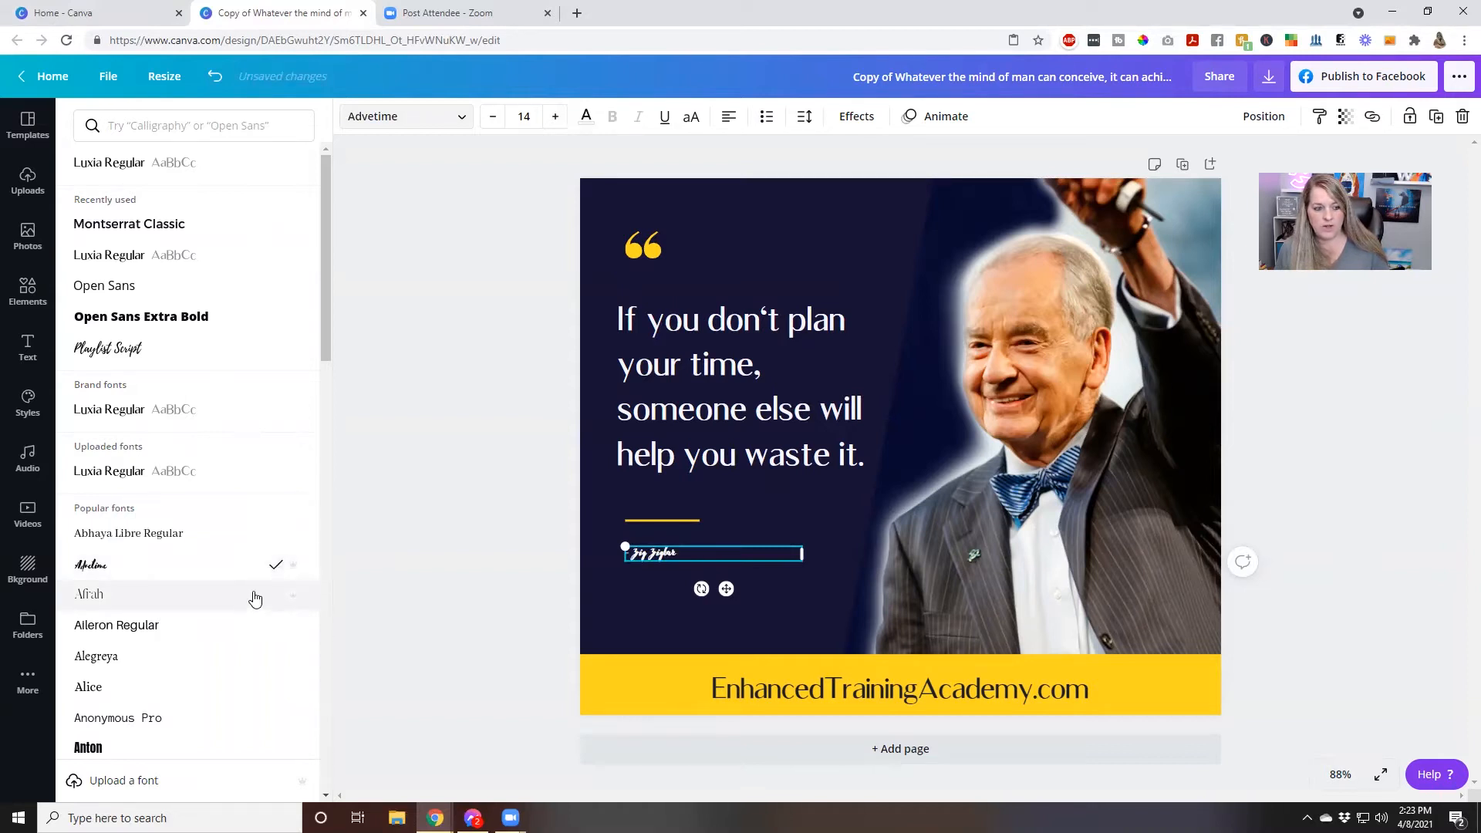
pyautogui.click(130, 224)
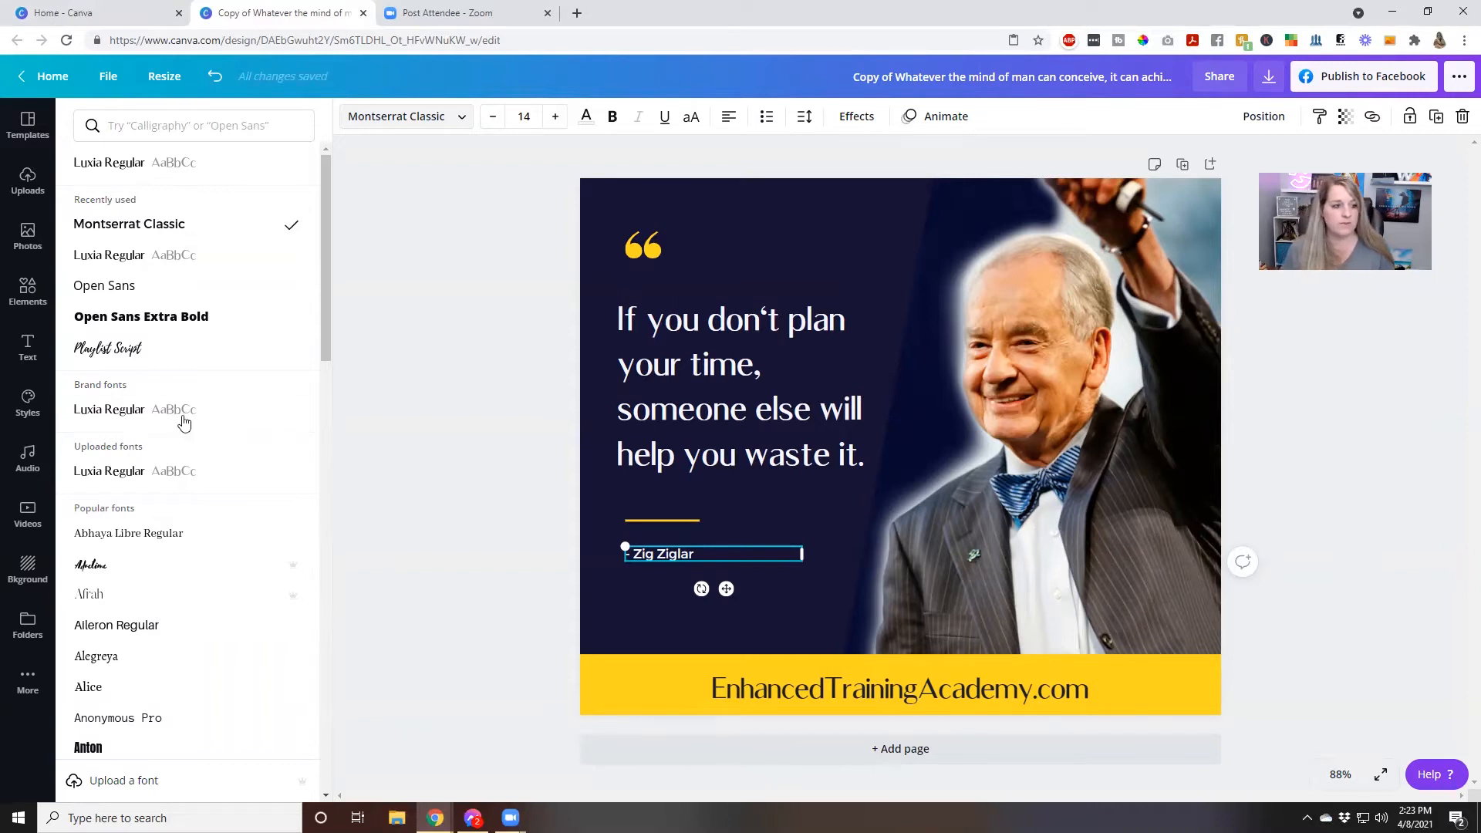
pyautogui.scroll(-20, 213, 483)
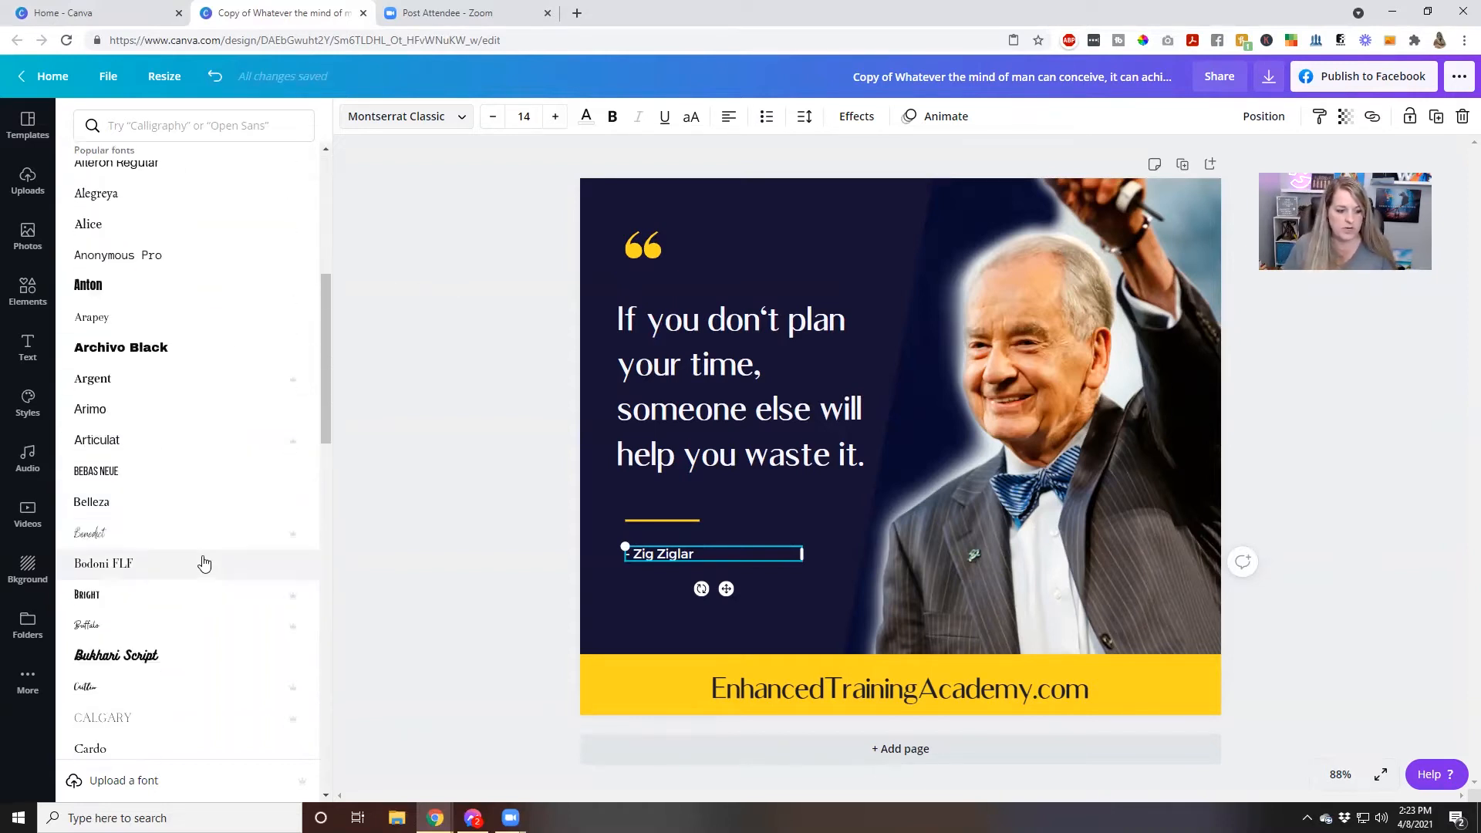
pyautogui.scroll(-20, 200, 551)
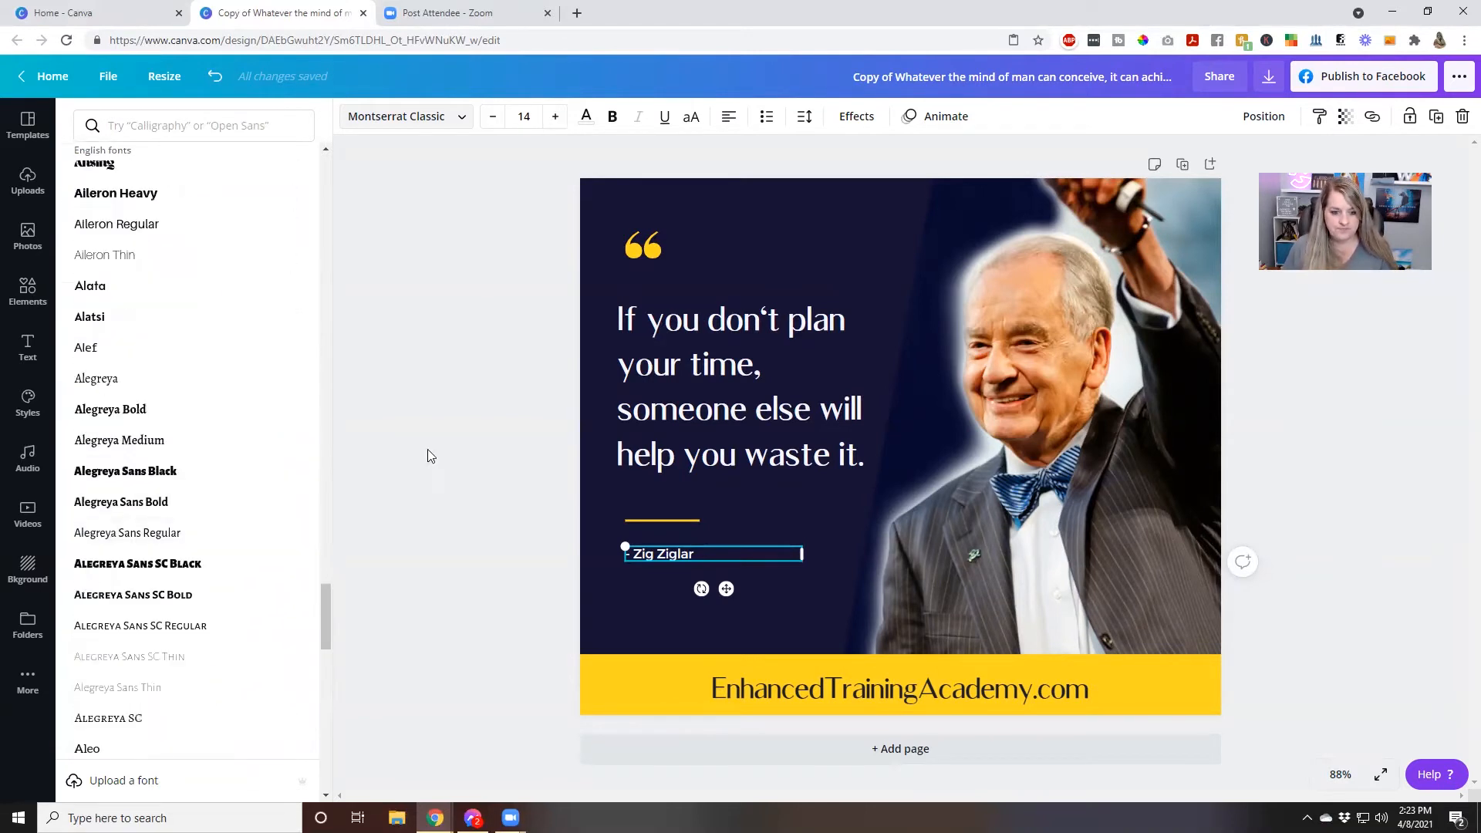
pyautogui.click(446, 117)
# Browse the recommended and trending stock photos, and open the stock video library
pyautogui.click(28, 228)
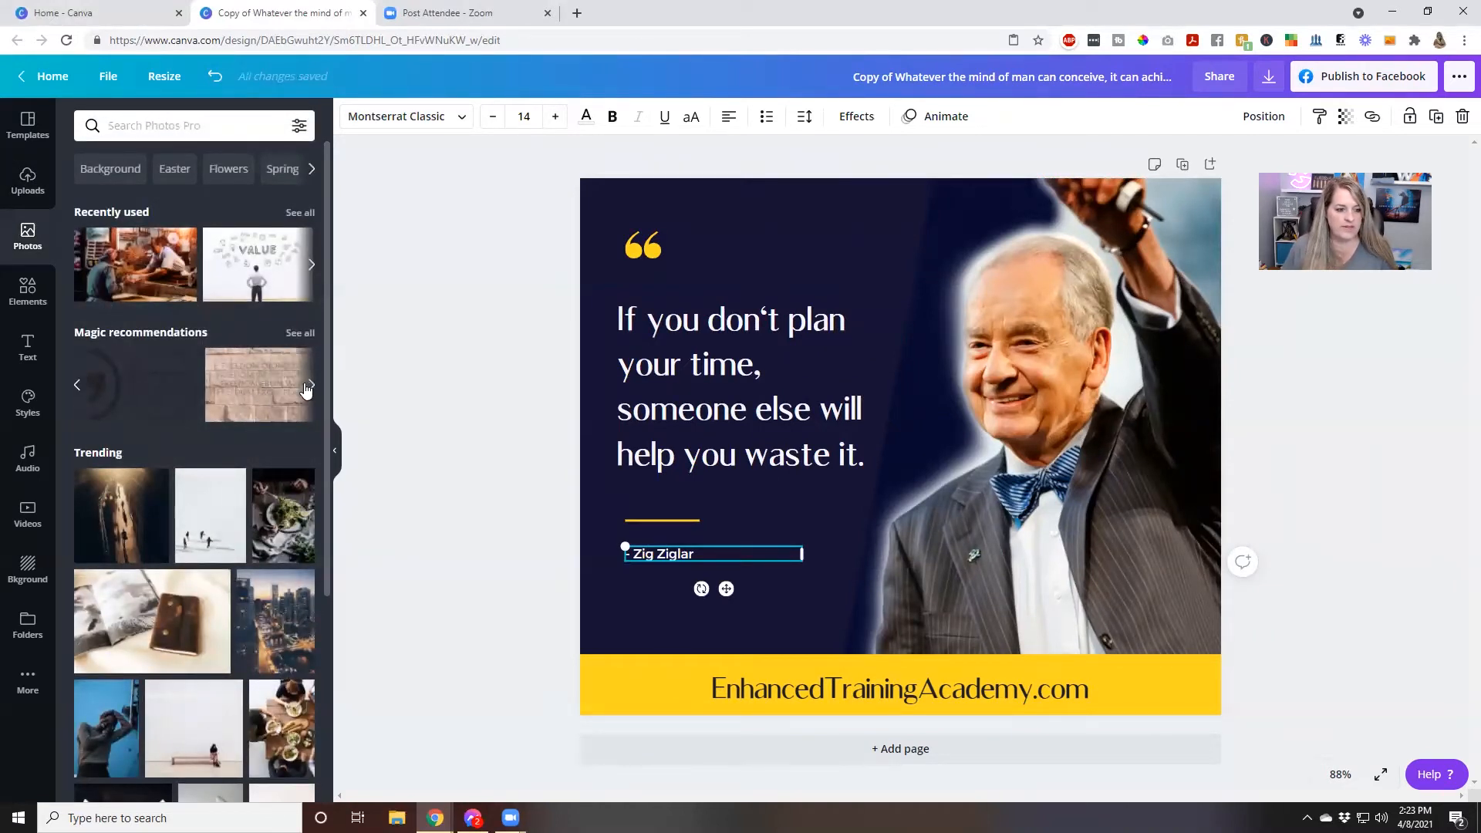
pyautogui.moveTo(150, 413)
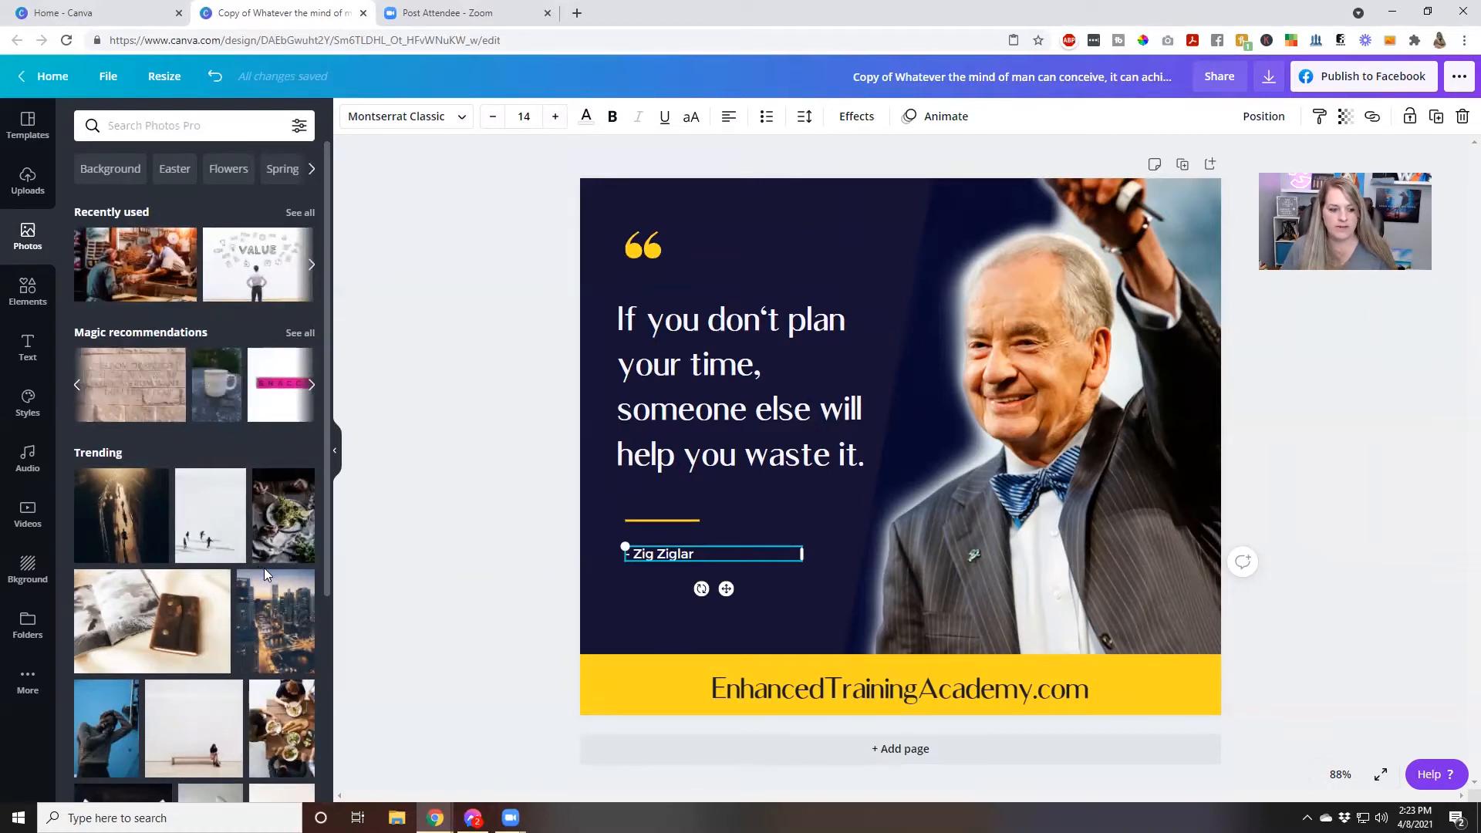
pyautogui.scroll(-6, 215, 688)
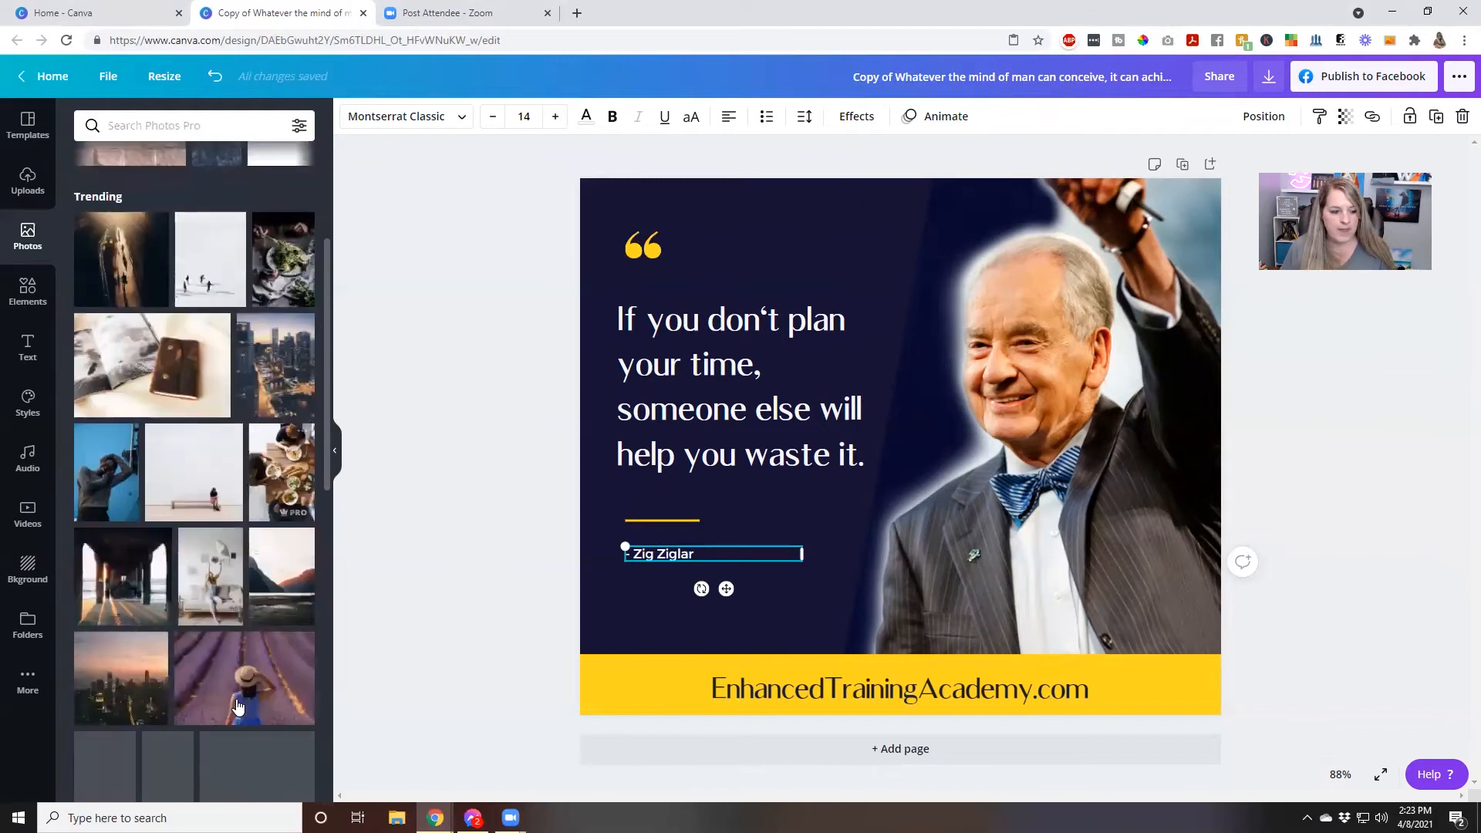
pyautogui.scroll(-1, 215, 688)
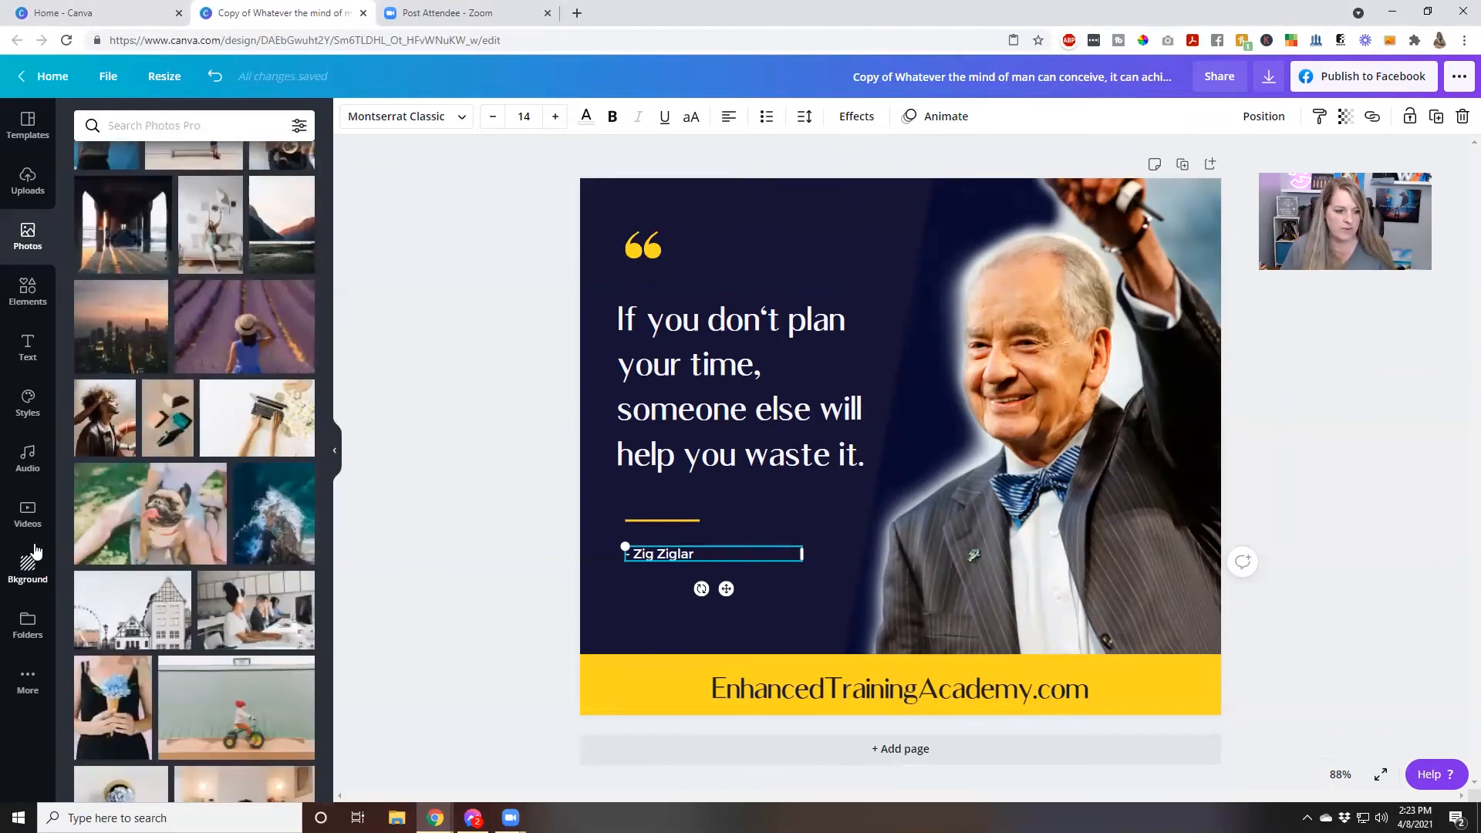
pyautogui.click(28, 515)
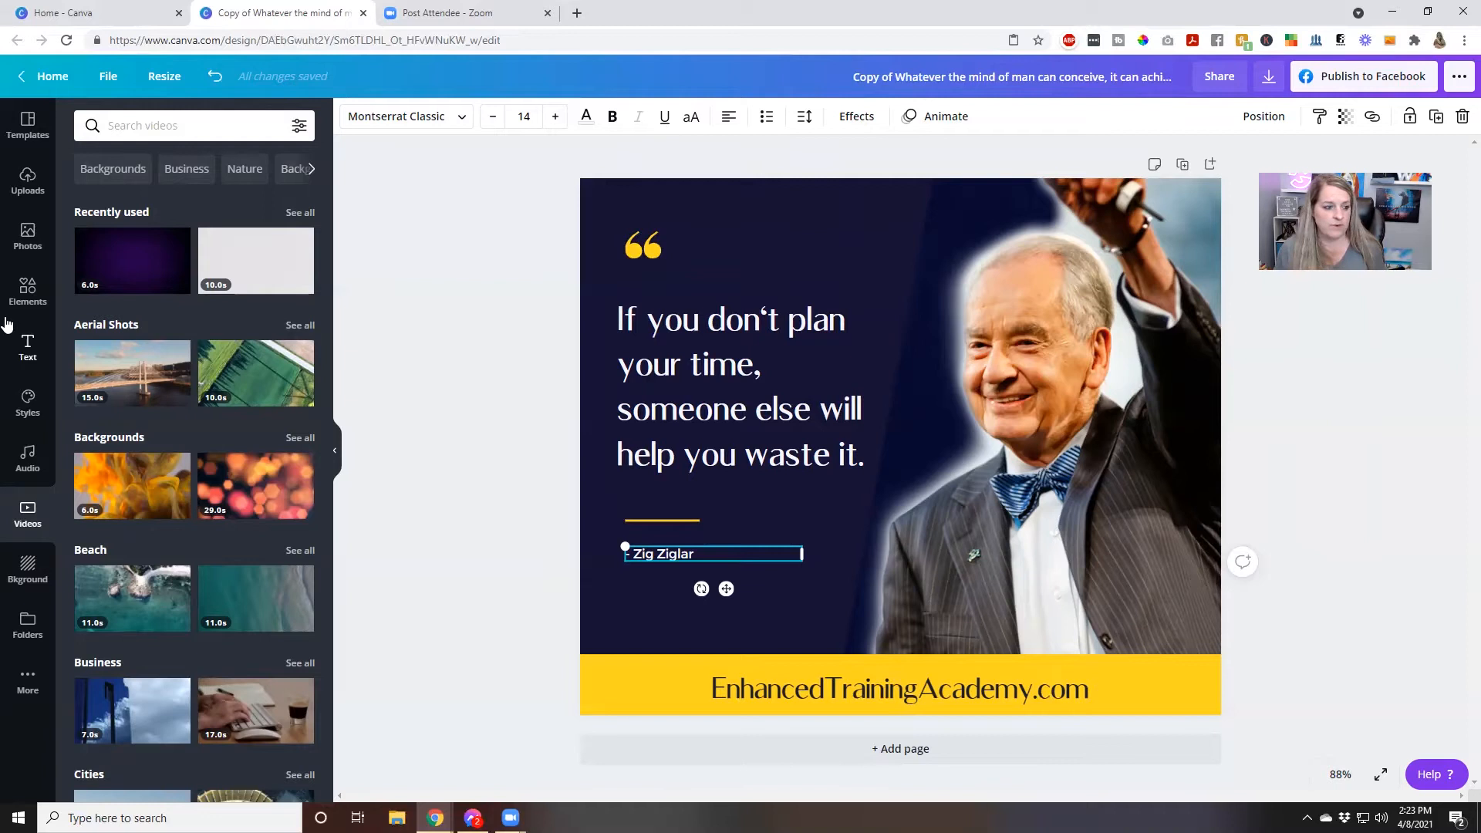
# Browse the illustration collections in the elements library
pyautogui.click(54, 312)
pyautogui.scroll(-5, 131, 386)
pyautogui.scroll(-20, 132, 402)
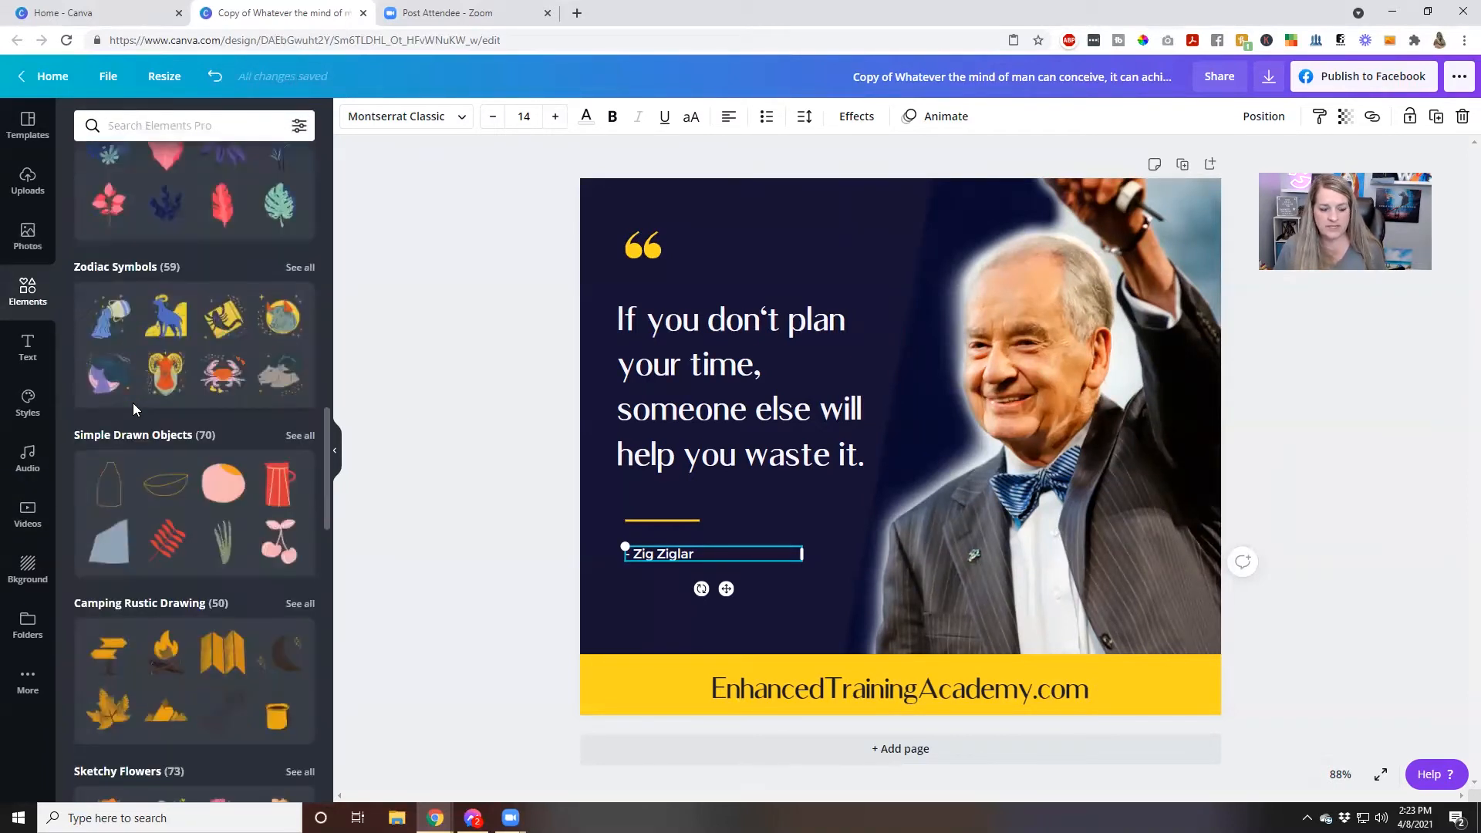
pyautogui.scroll(-5, 132, 393)
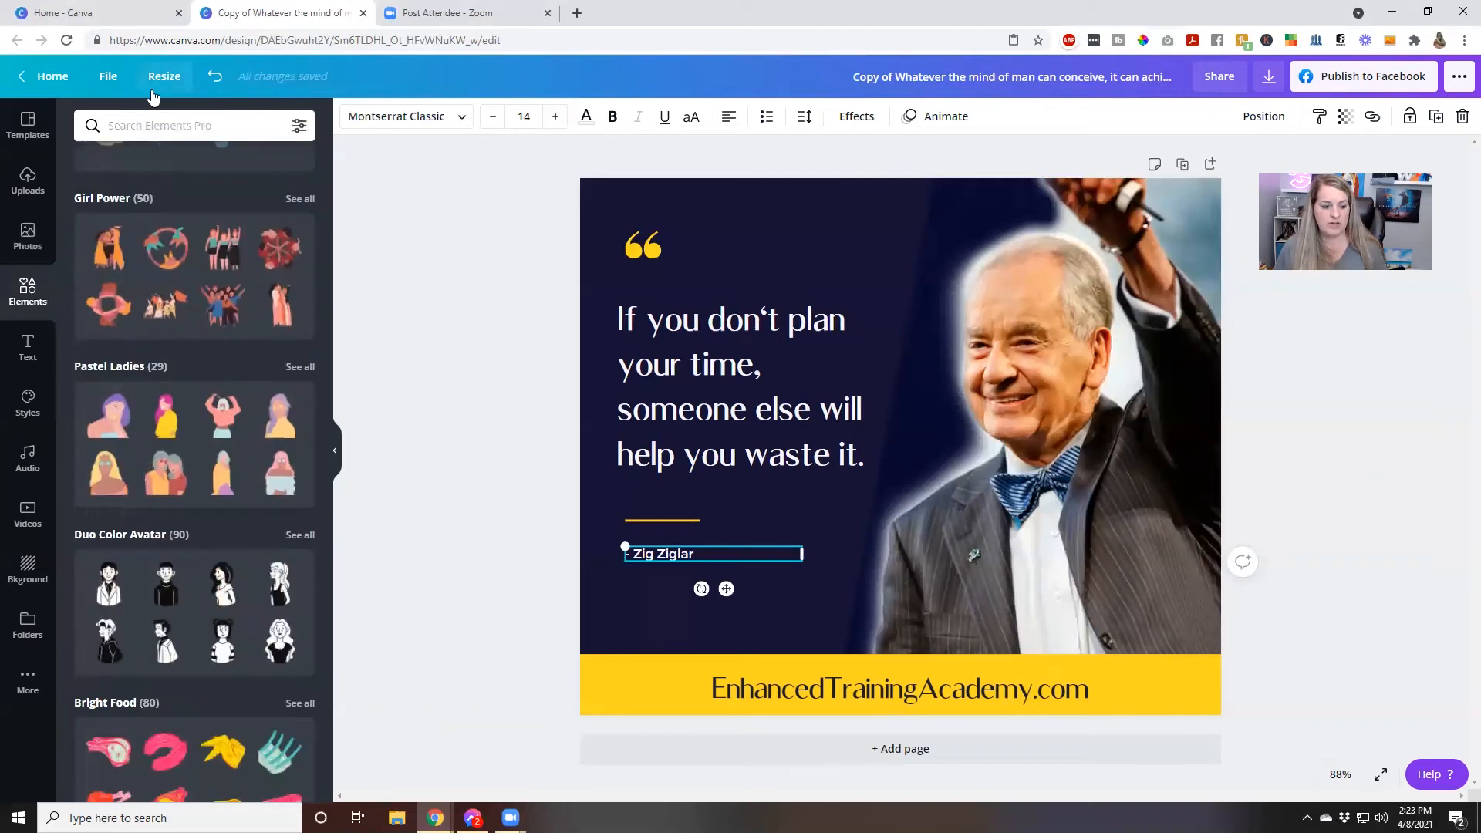
# Search the elements for "microphone" and look through the matching graphics
pyautogui.click(155, 120)
pyautogui.write('microphone')
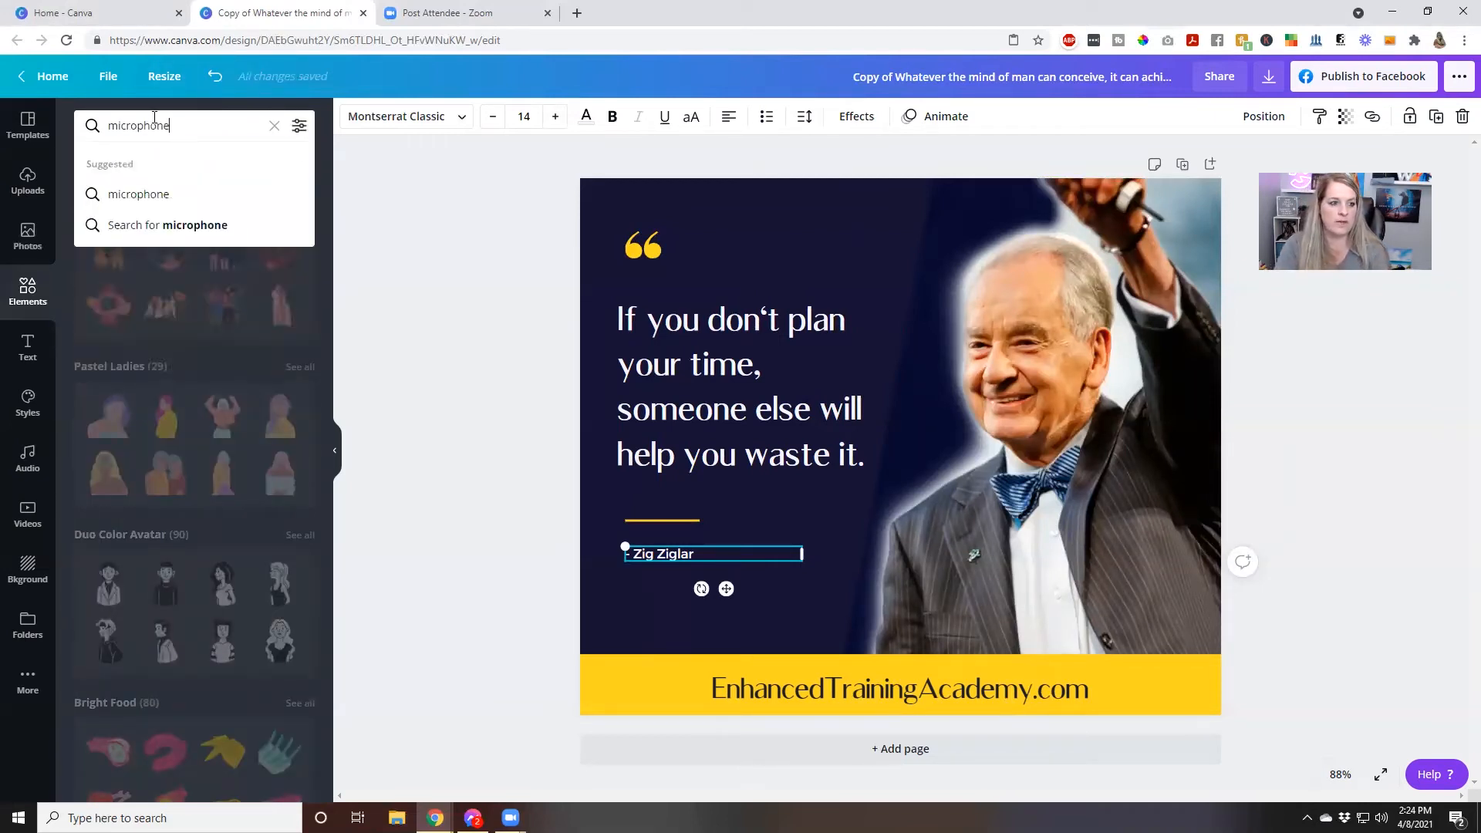
pyautogui.press('Return')
pyautogui.scroll(-3, 251, 553)
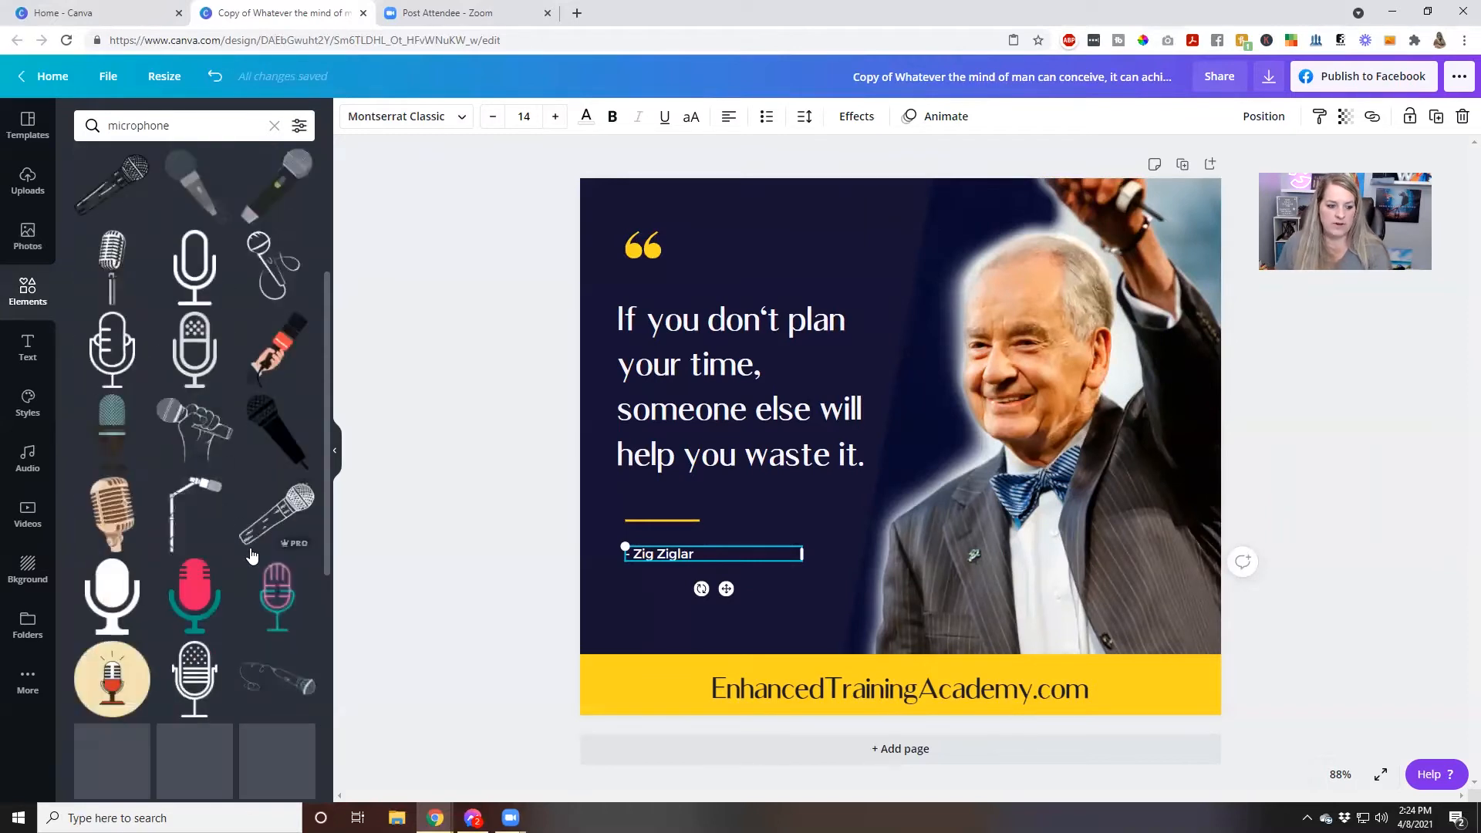
pyautogui.scroll(-5, 253, 556)
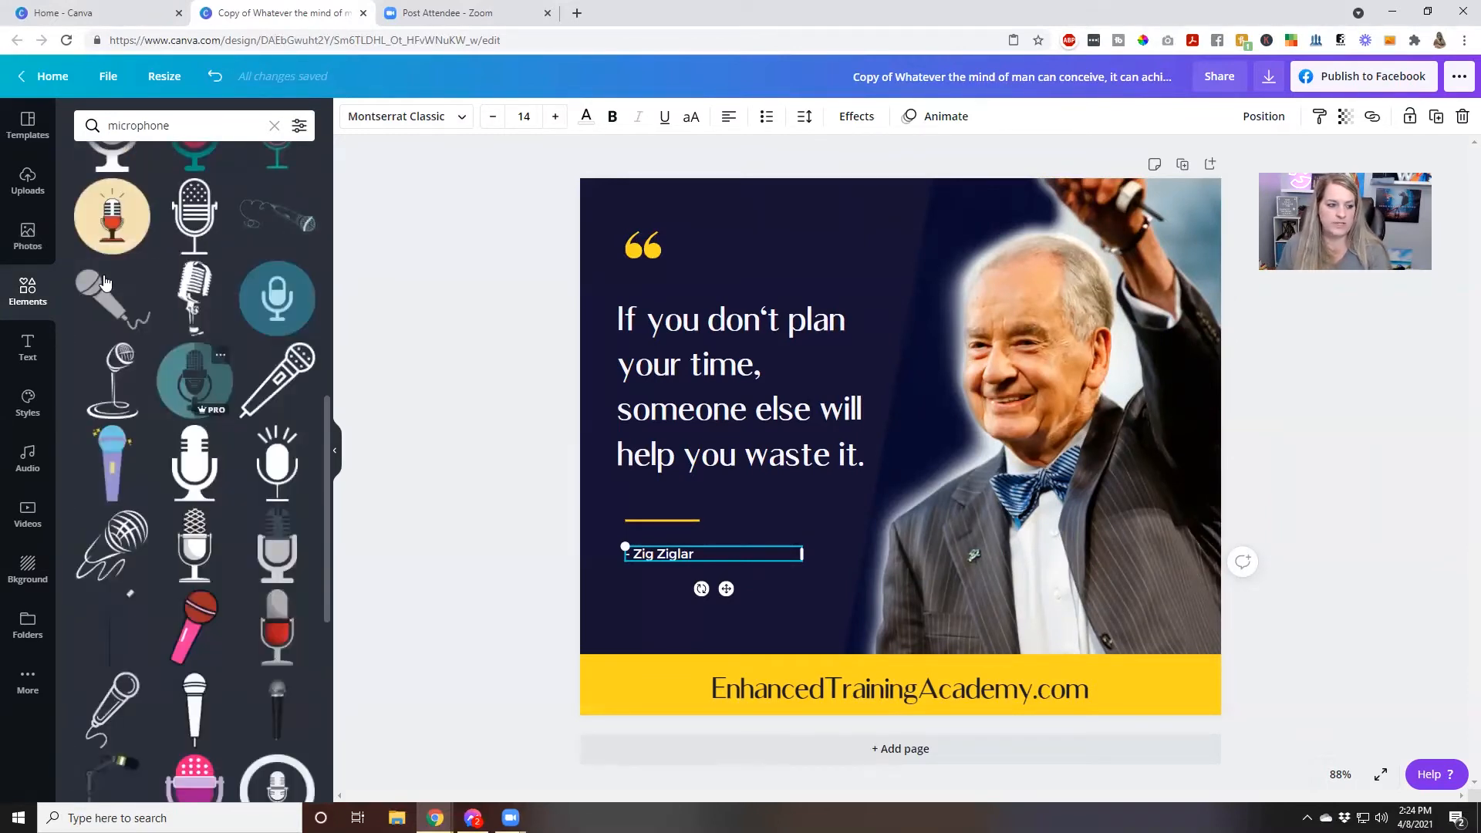
# Search the stock photos for "microphone"
pyautogui.click(27, 233)
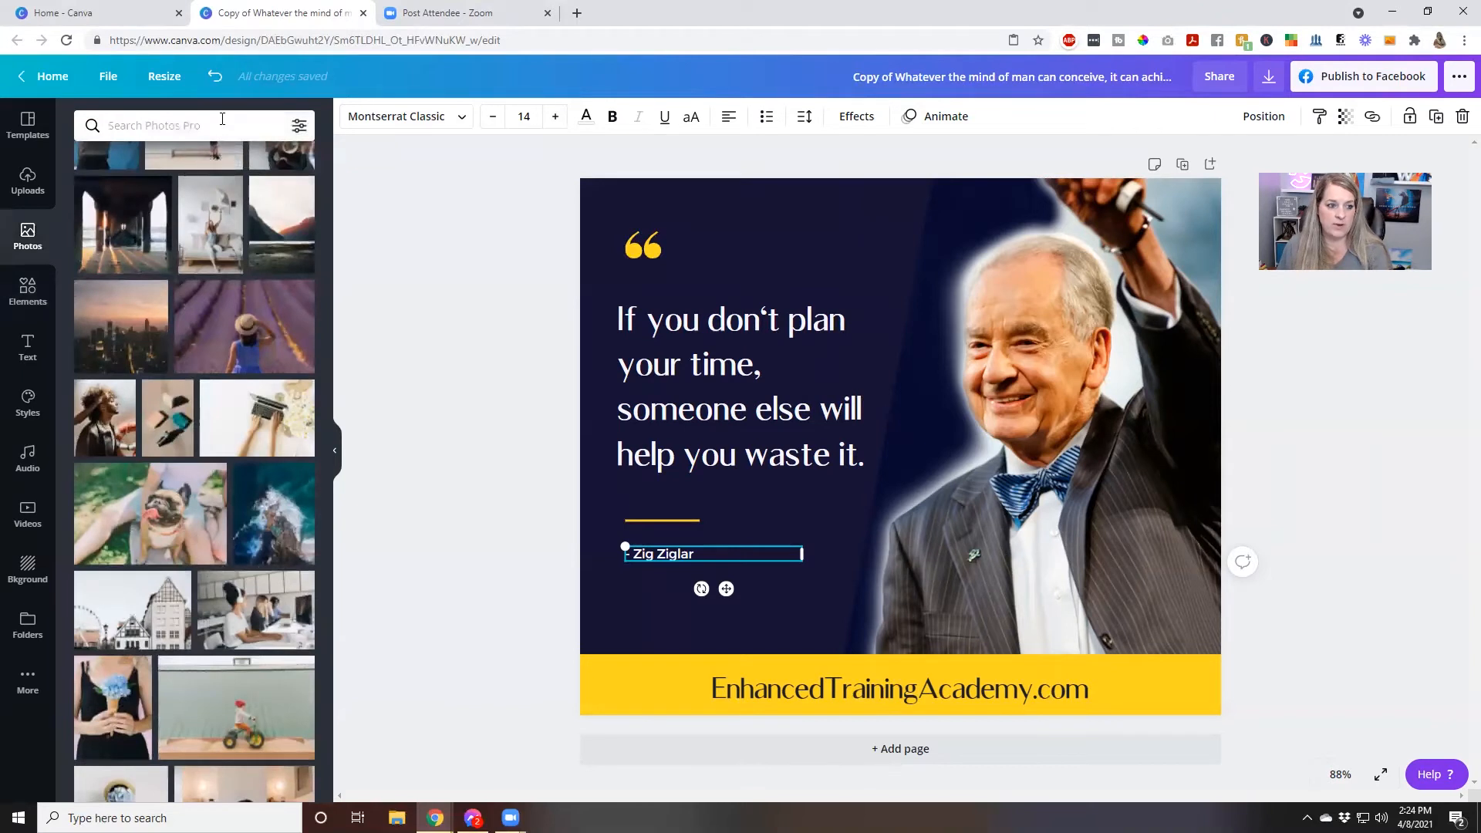
pyautogui.click(222, 123)
pyautogui.write('micro')
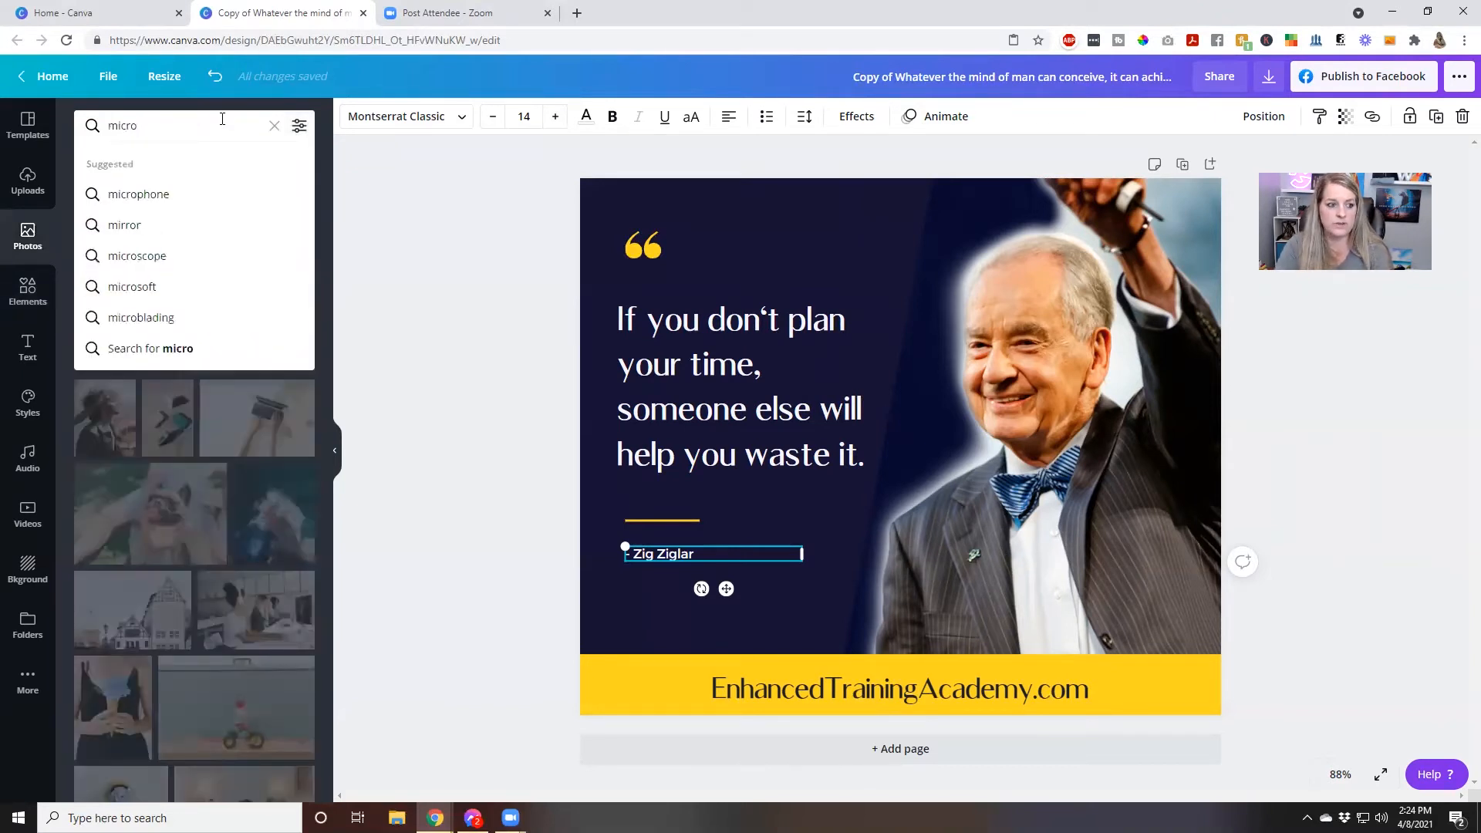
pyautogui.click(187, 190)
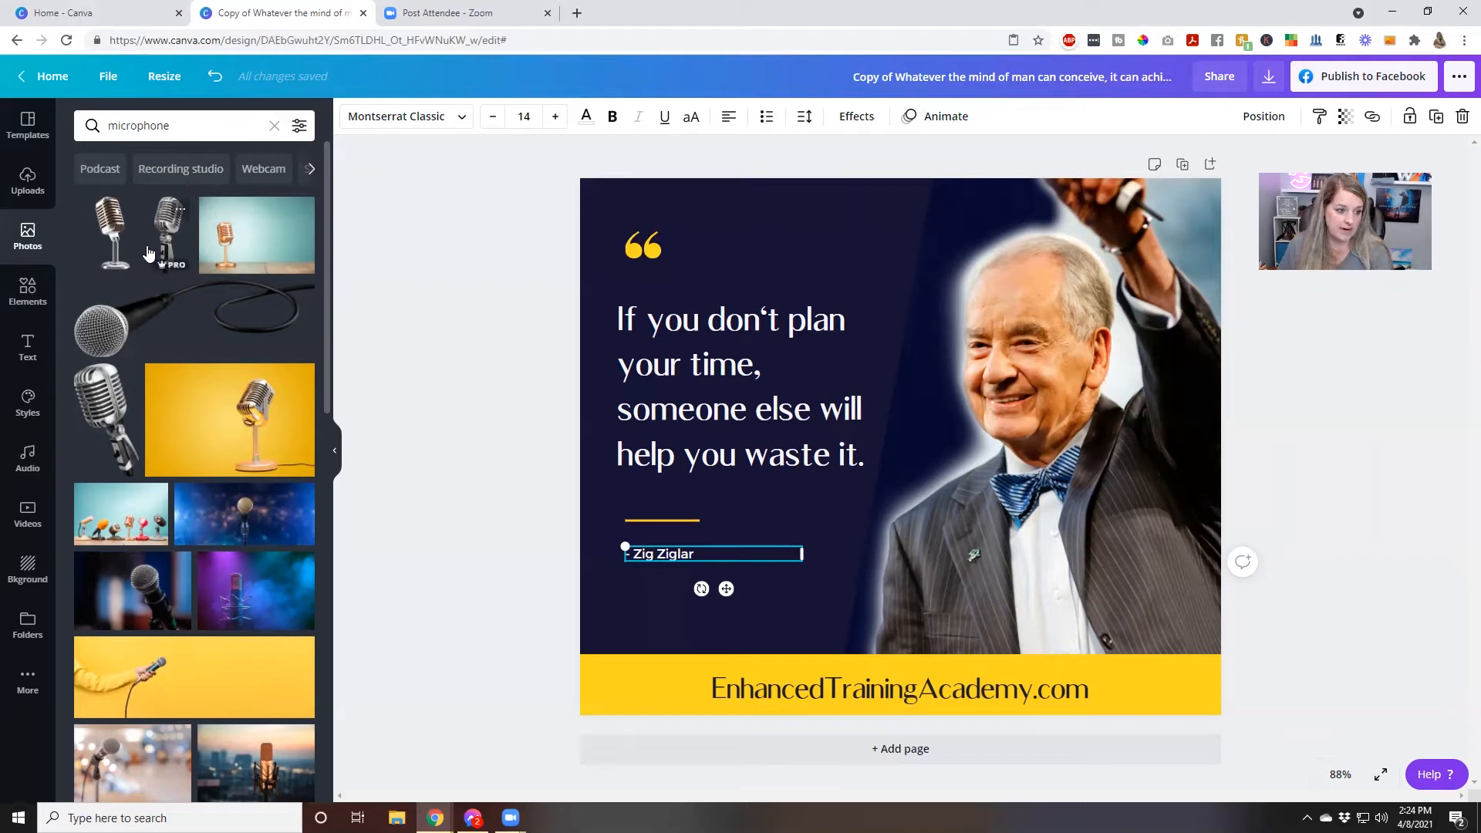
# Look at the video library, and preview the Rainbow Takeover track in the audio library
pyautogui.click(28, 514)
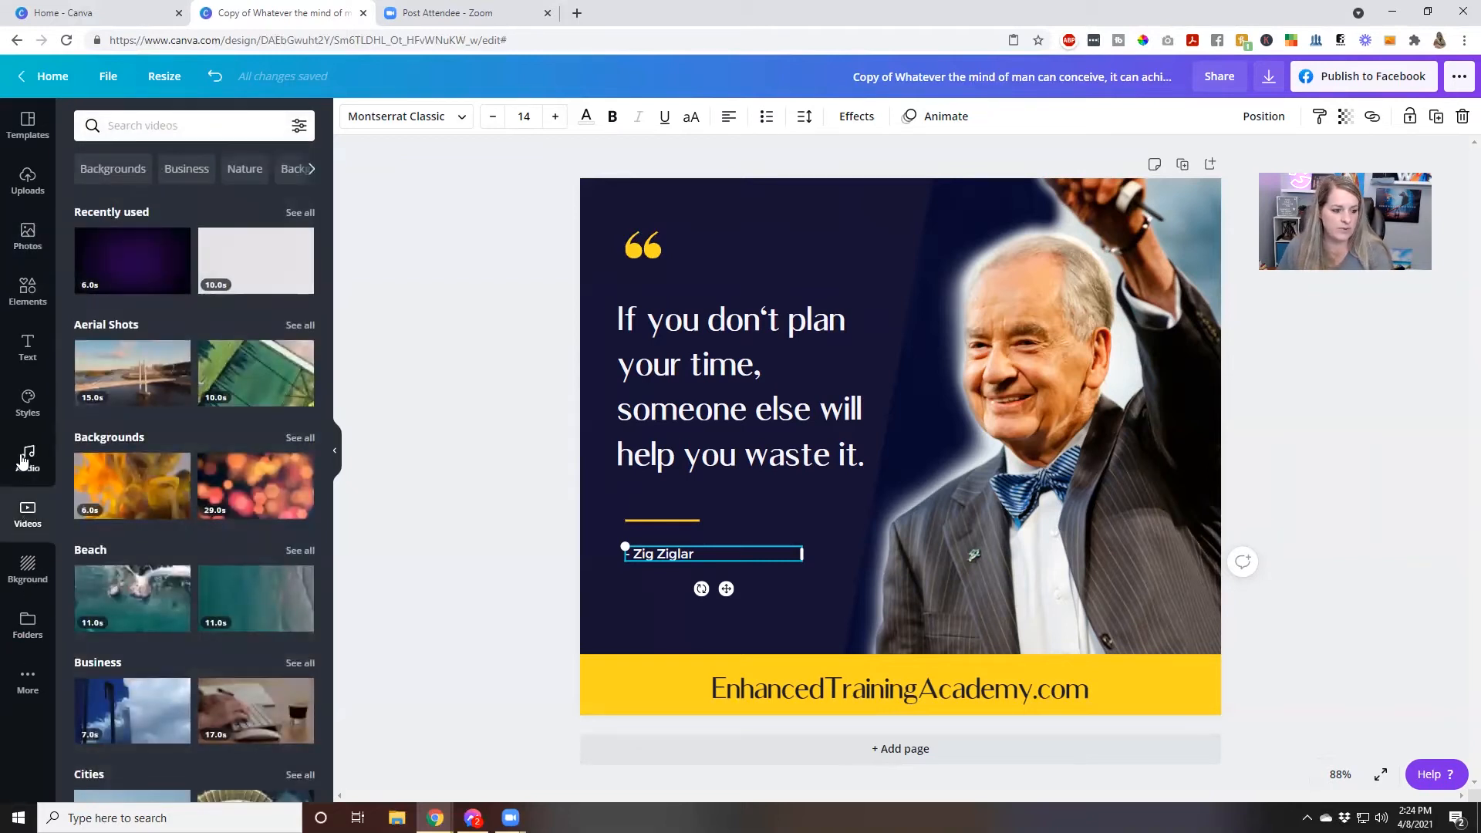
pyautogui.click(24, 461)
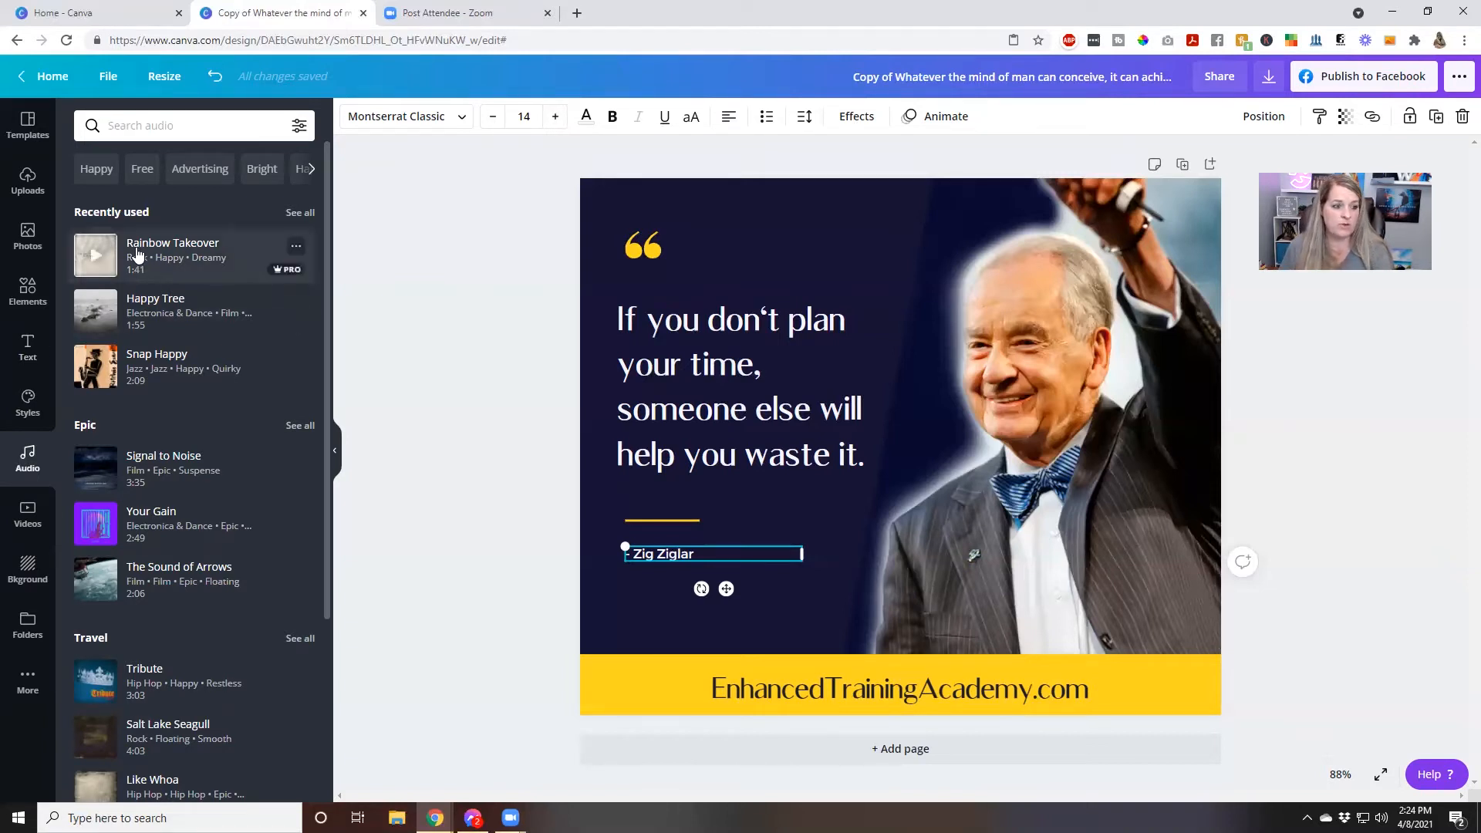
pyautogui.click(94, 259)
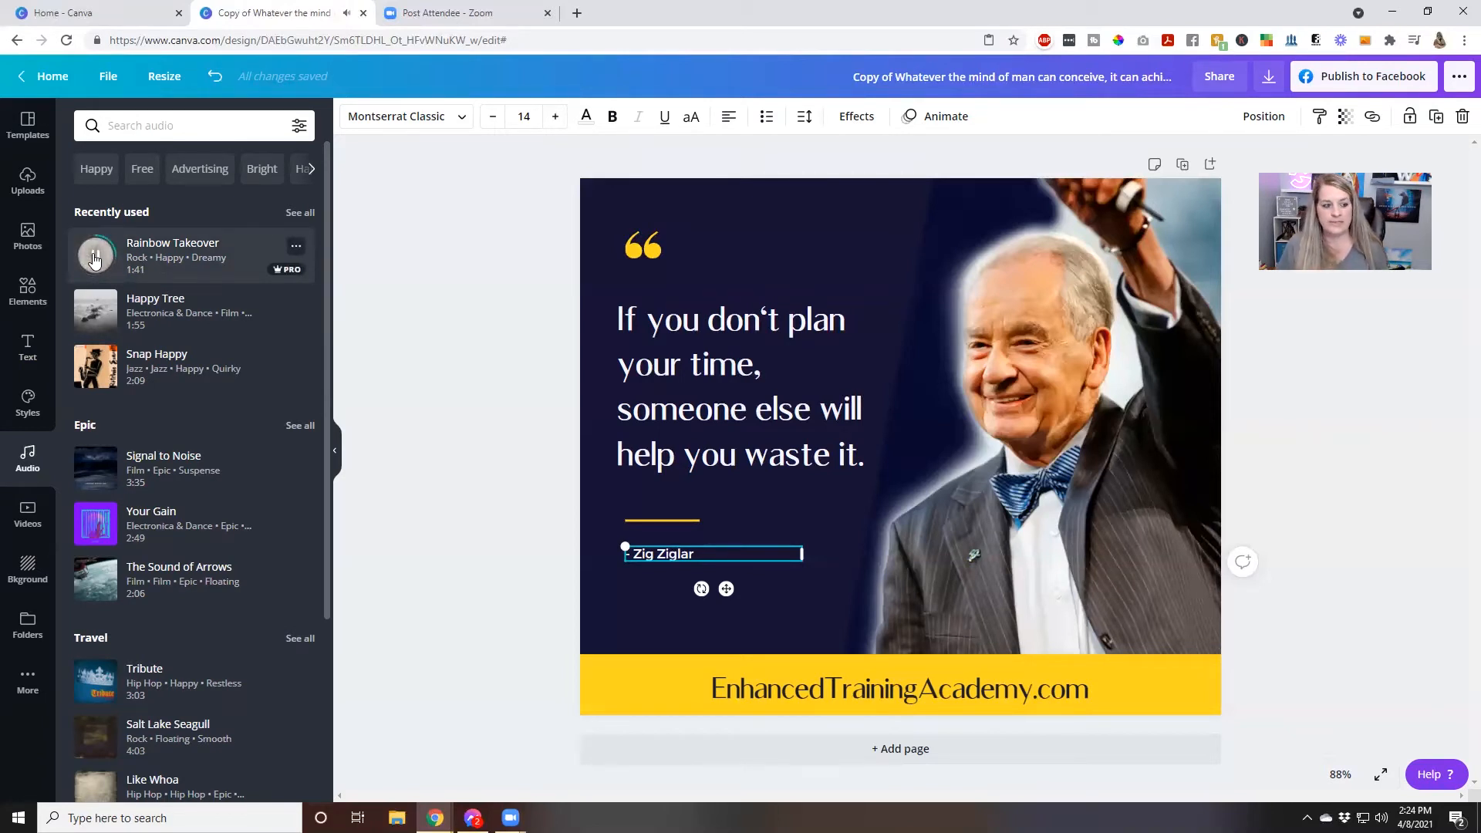
pyautogui.click(94, 260)
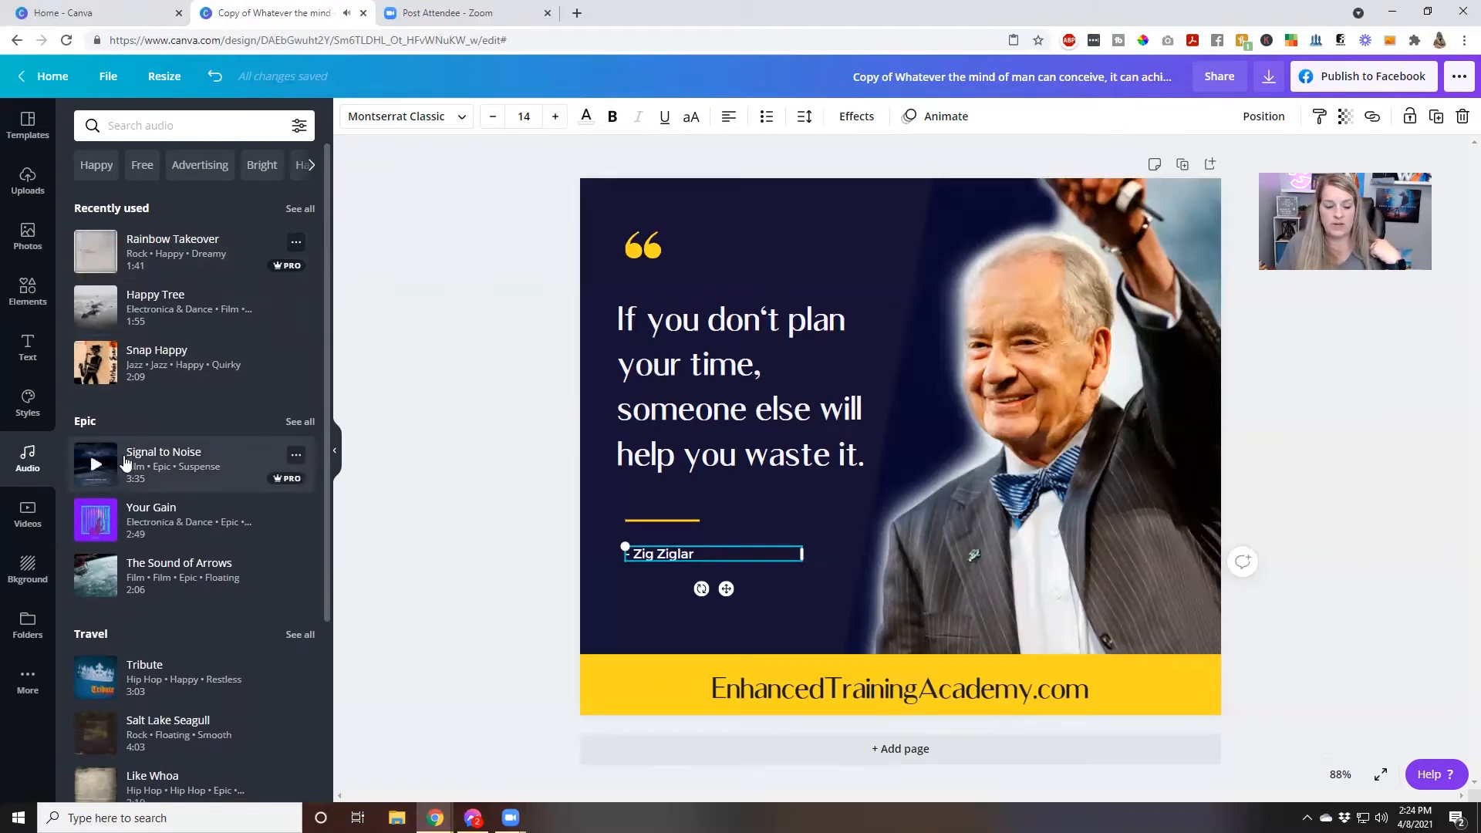
# Preview the piano tracks Sweet Hope, Pine and Breakfast on the Balcony in the audio library
pyautogui.scroll(-4, 126, 461)
pyautogui.scroll(-4, 123, 455)
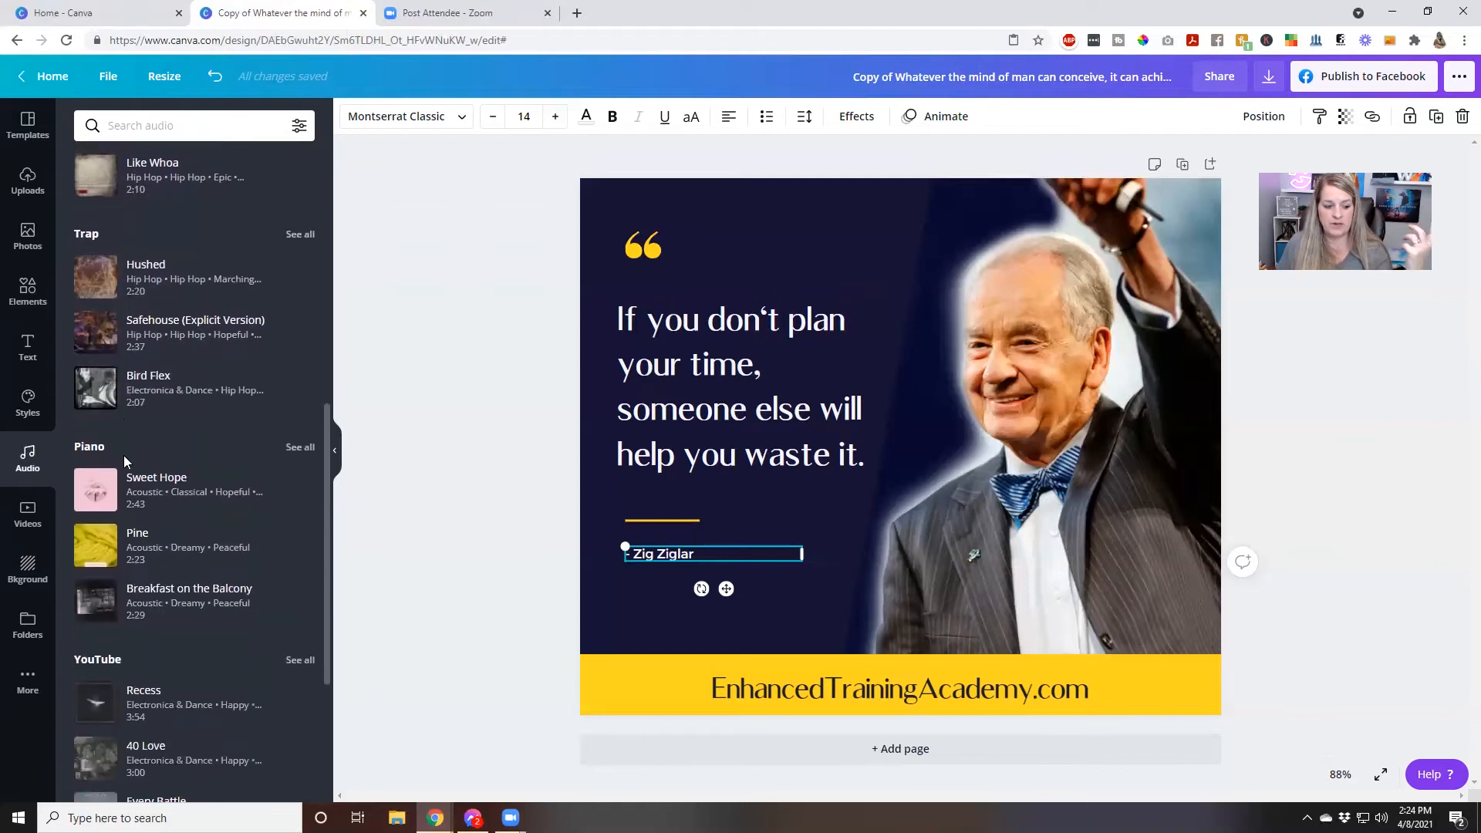
pyautogui.click(98, 491)
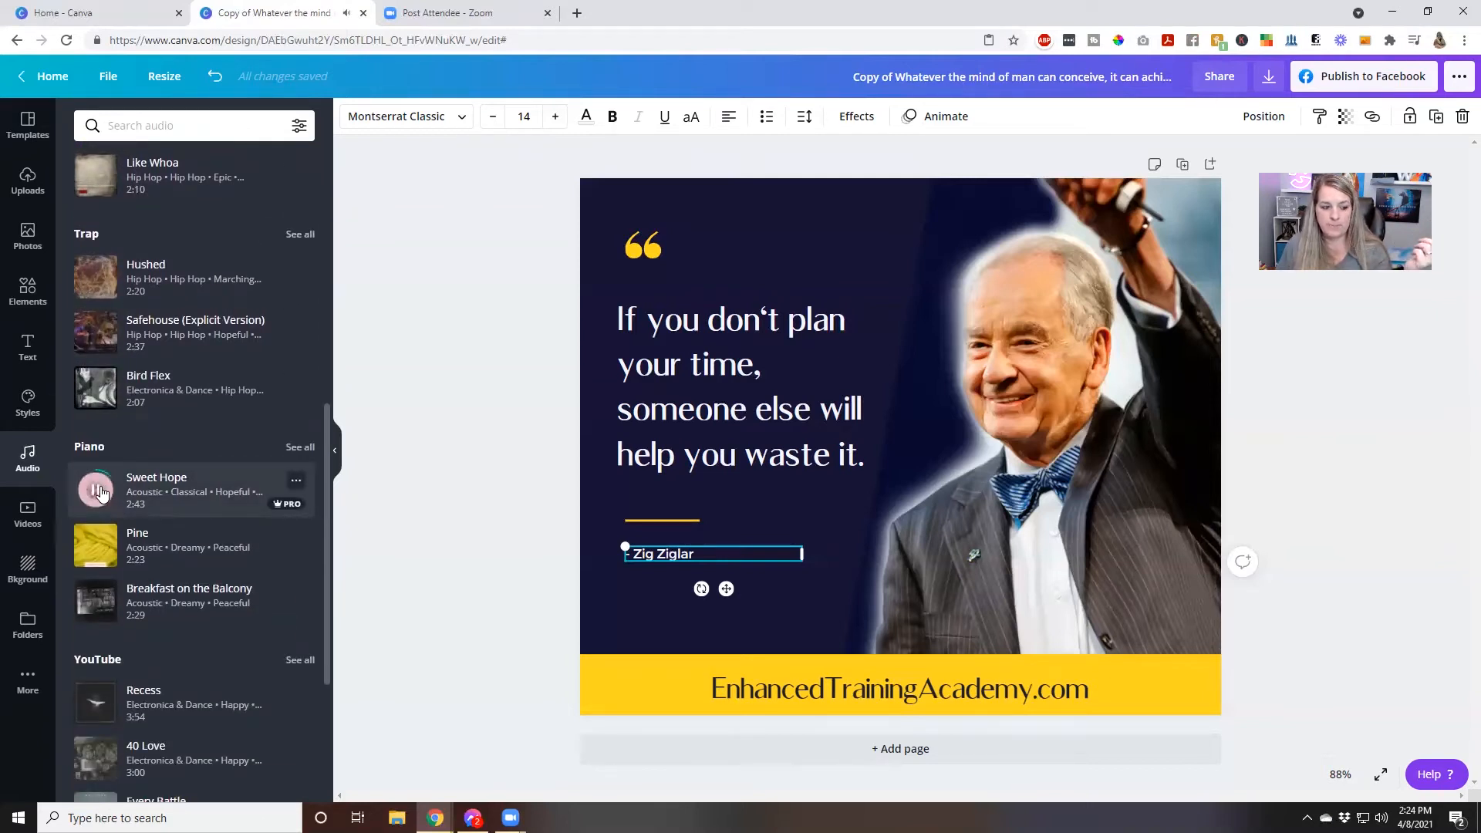
pyautogui.click(100, 546)
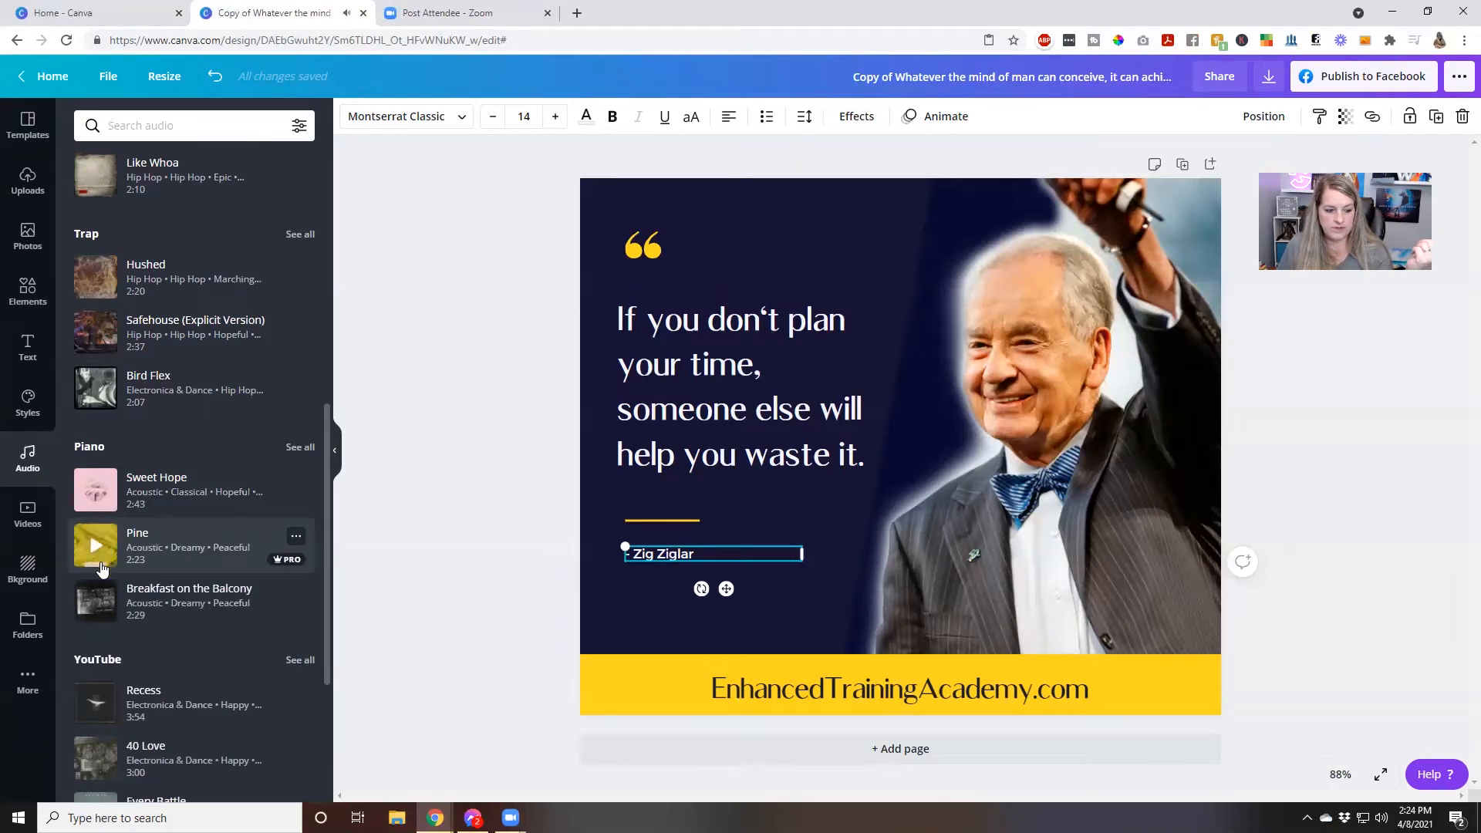
pyautogui.click(96, 601)
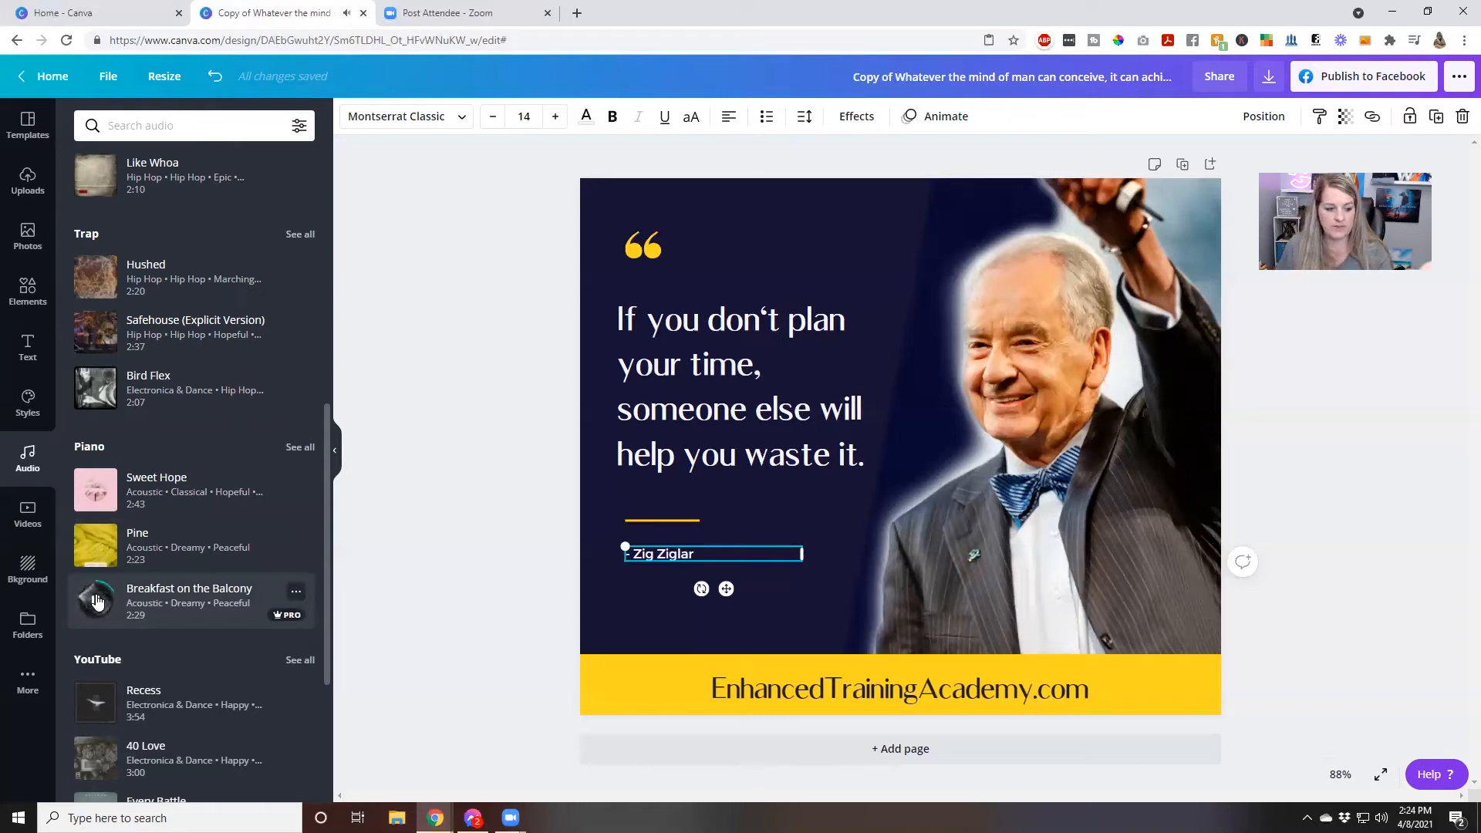
# Preview the instrumental track Blues or Something like That in the audio library and add it to the design
pyautogui.scroll(-5, 97, 600)
pyautogui.scroll(-4, 96, 600)
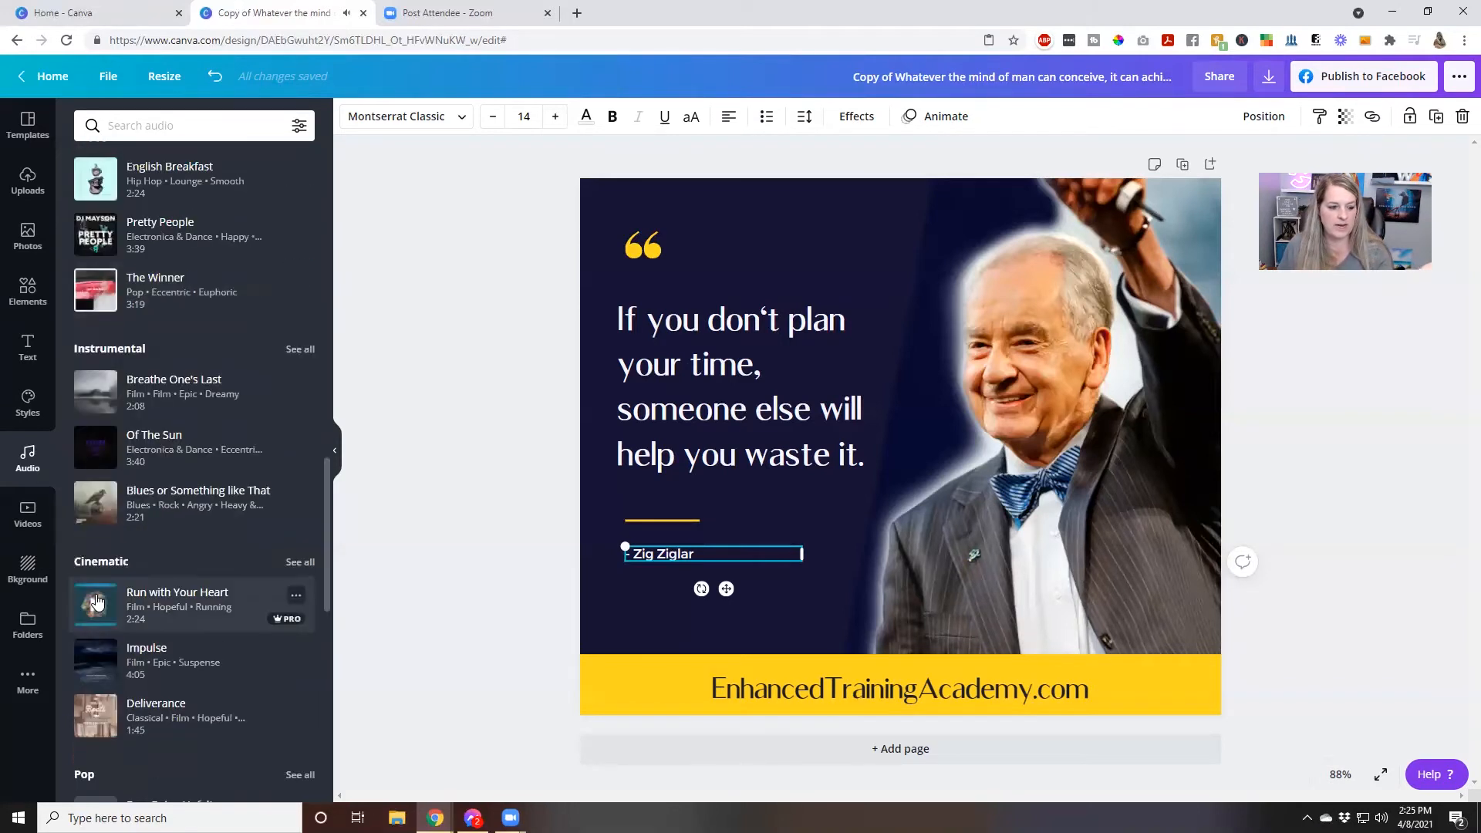
pyautogui.click(97, 520)
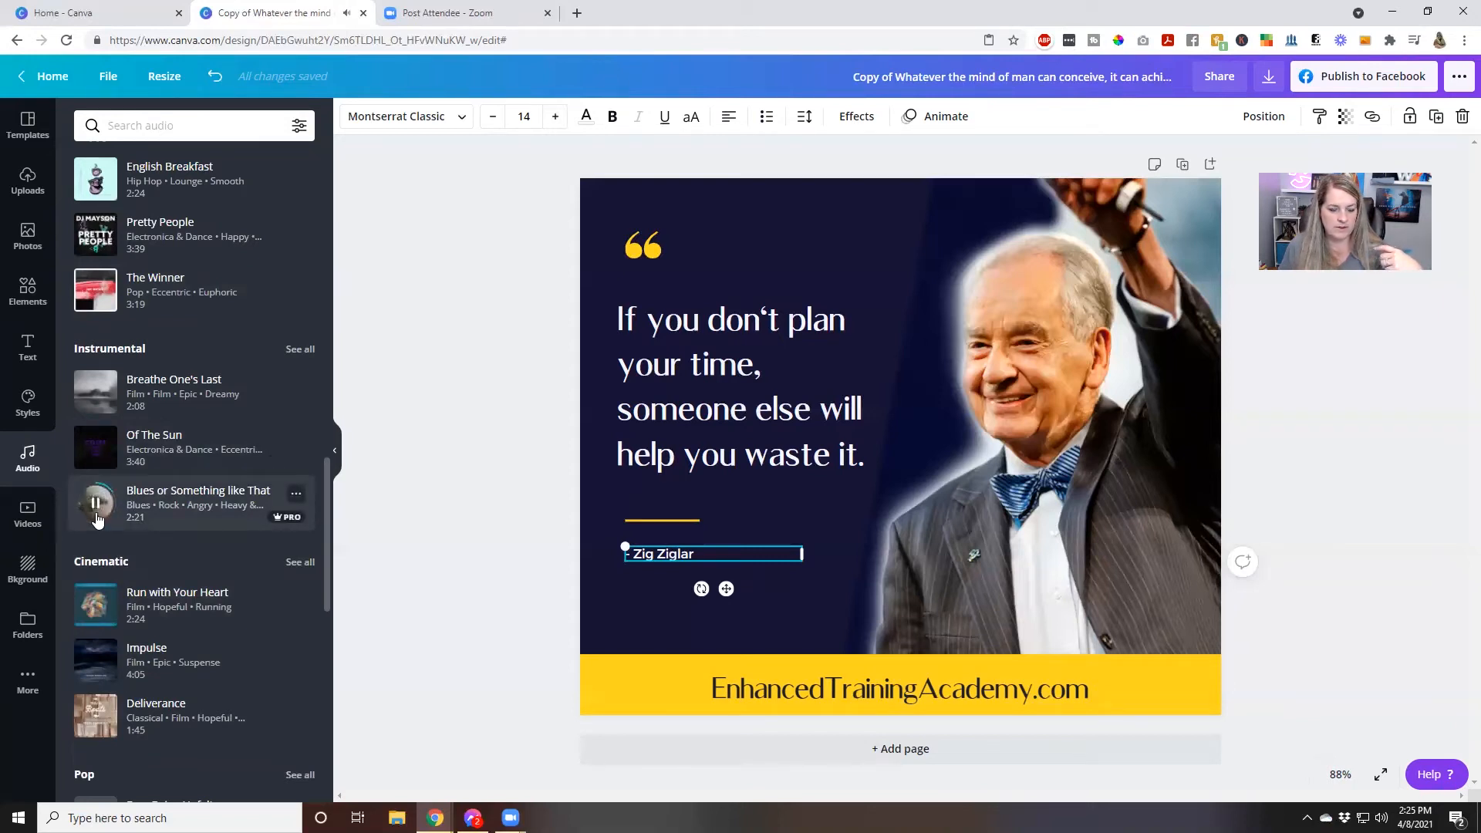
pyautogui.click(185, 510)
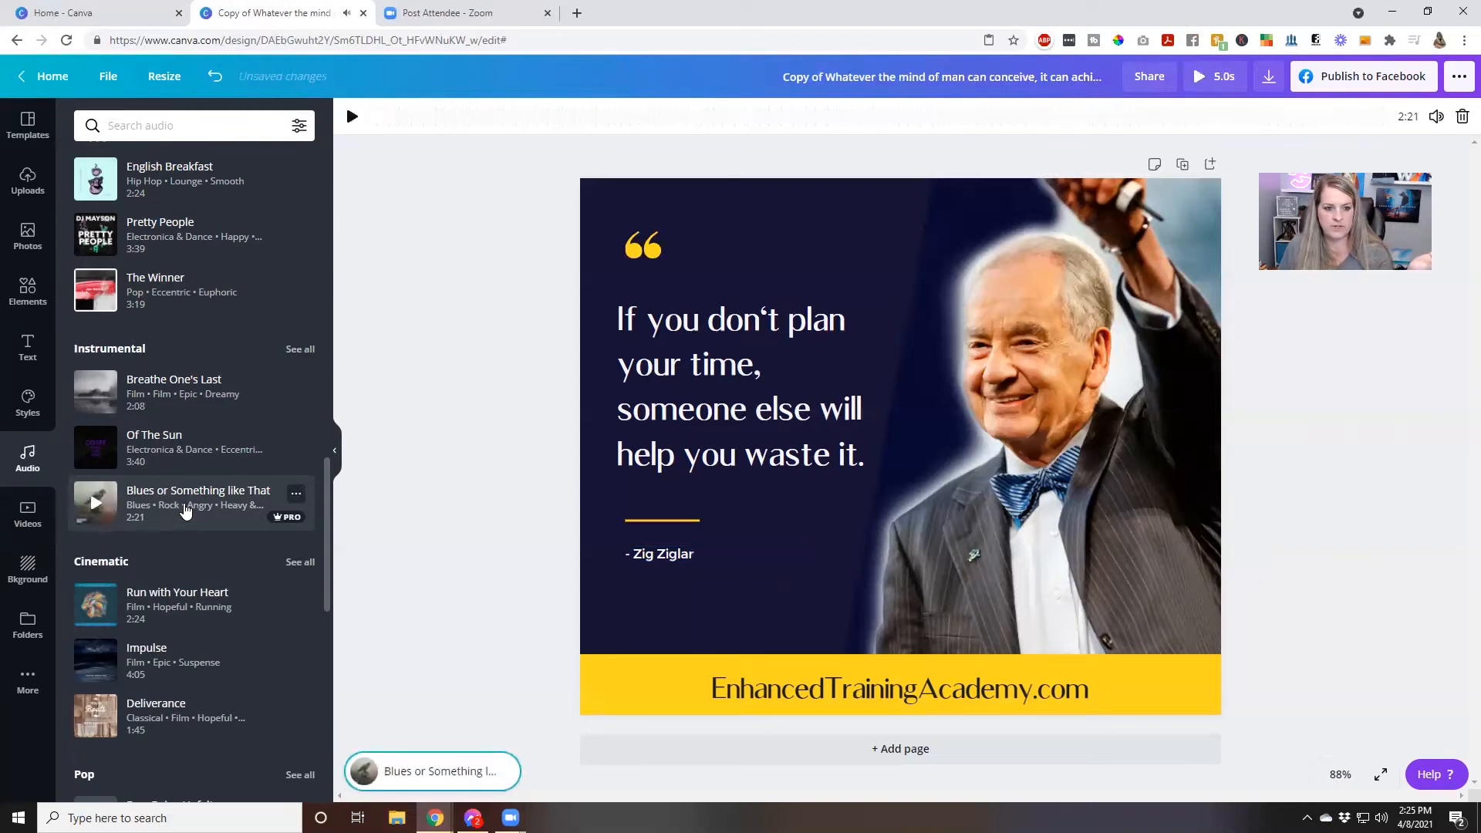
# Try different sections of the added soundtrack, set it to start at about 12.5 s, and preview the design with audio
pyautogui.click(403, 775)
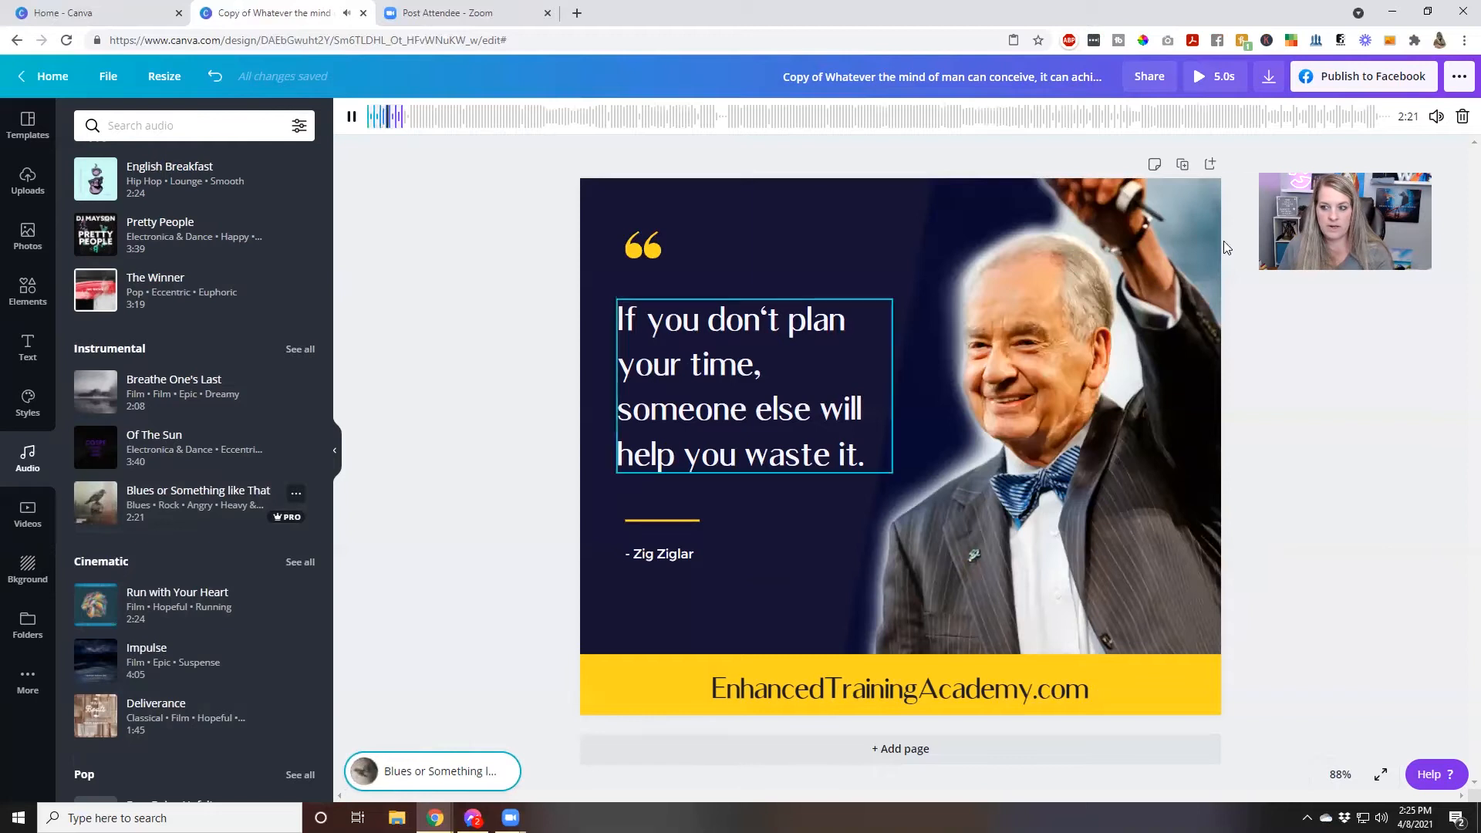
pyautogui.moveTo(502, 117); pyautogui.dragTo(457, 116)
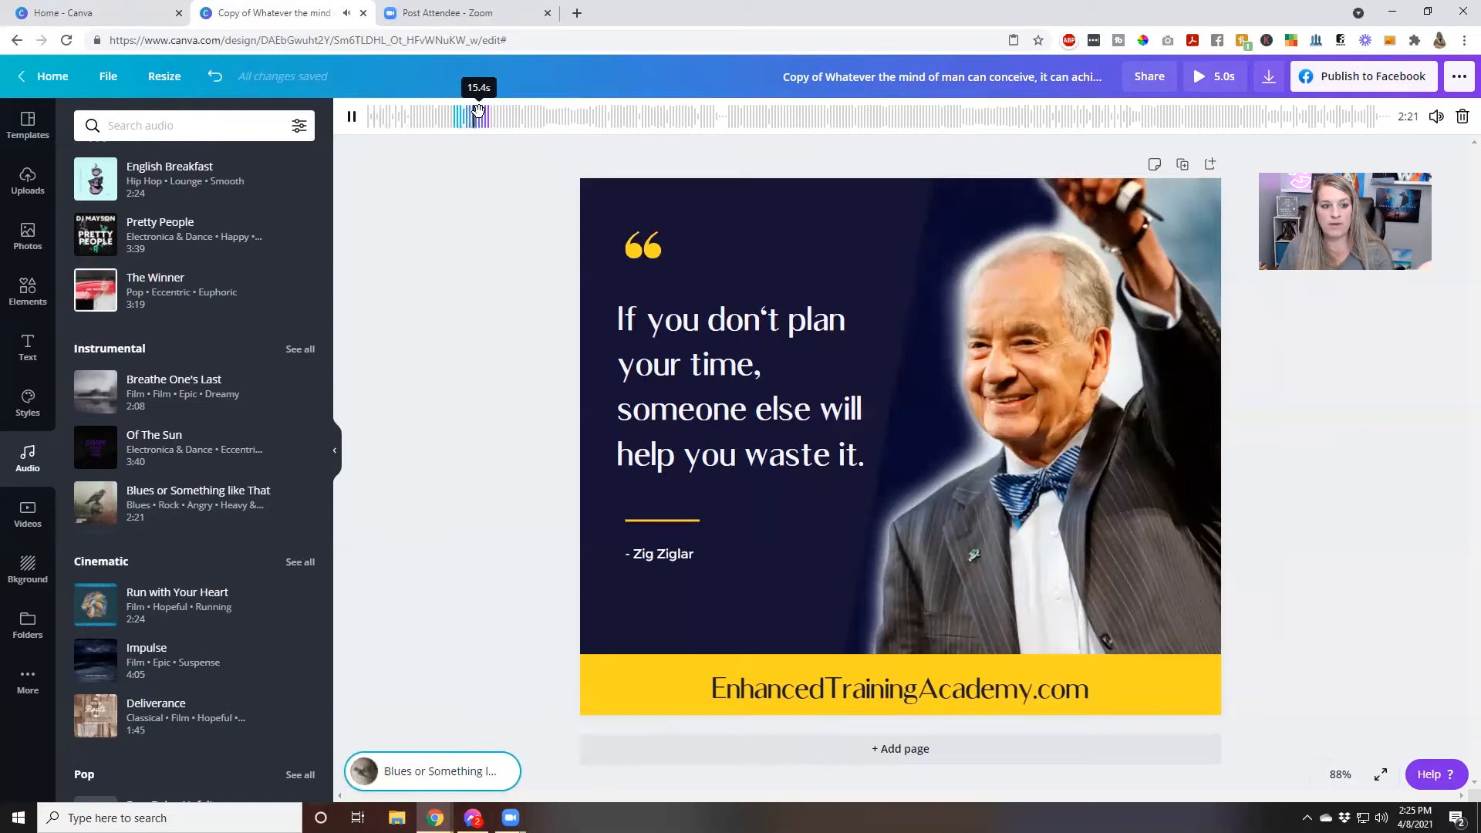
pyautogui.moveTo(549, 123); pyautogui.dragTo(704, 128)
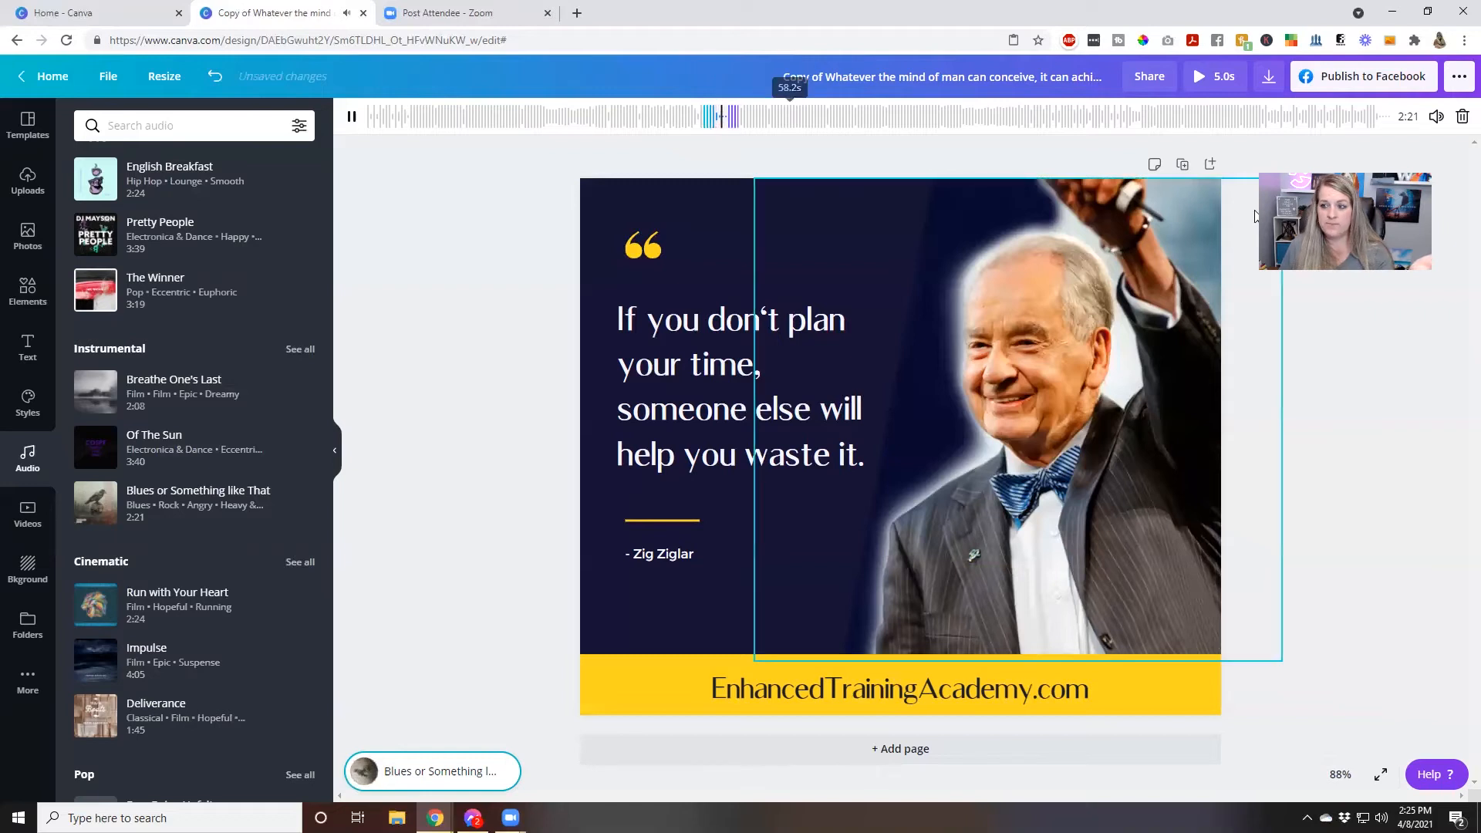
pyautogui.click(400, 116)
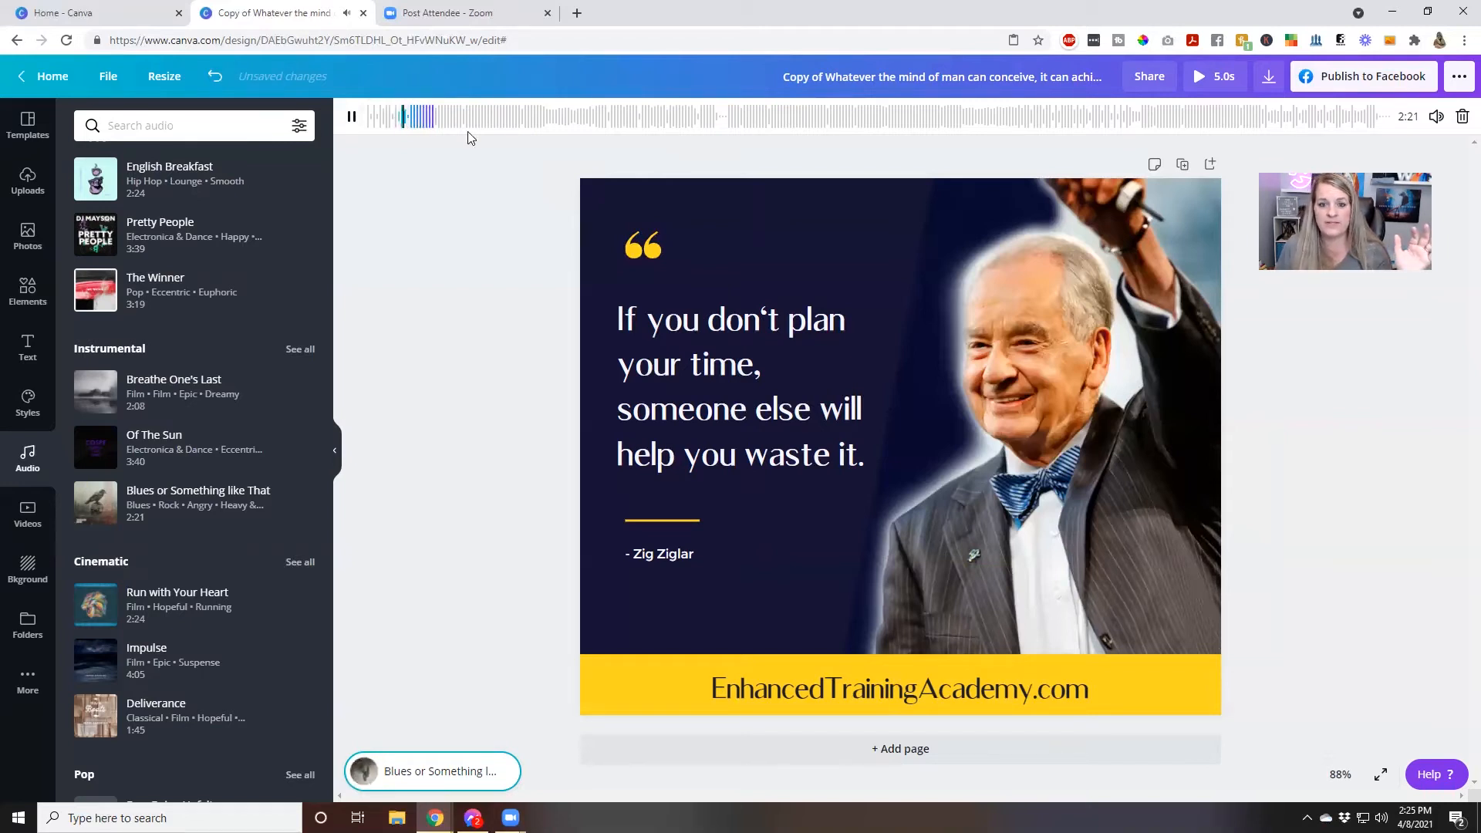
pyautogui.moveTo(403, 115); pyautogui.dragTo(457, 114)
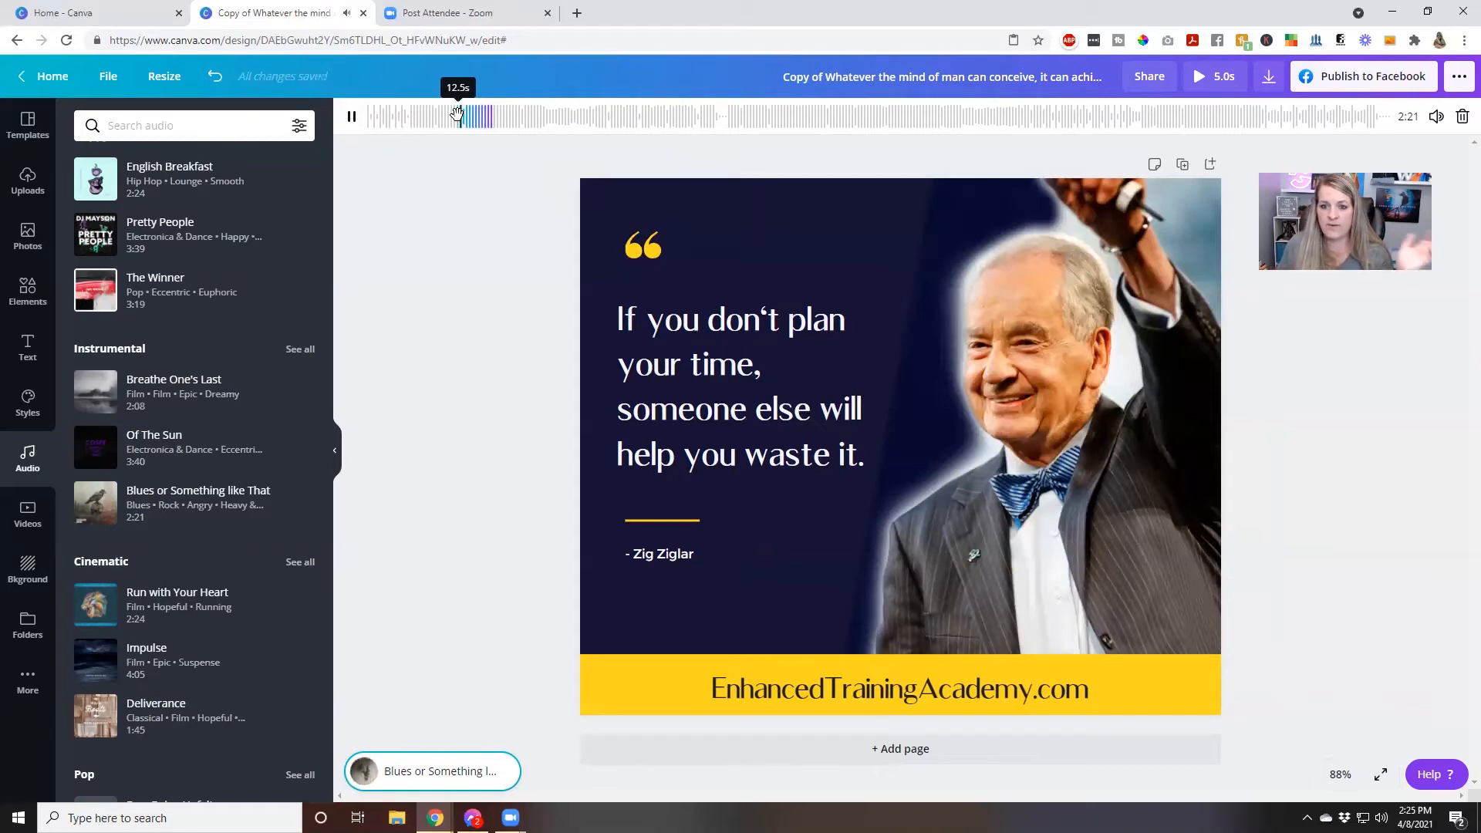
pyautogui.click(1224, 76)
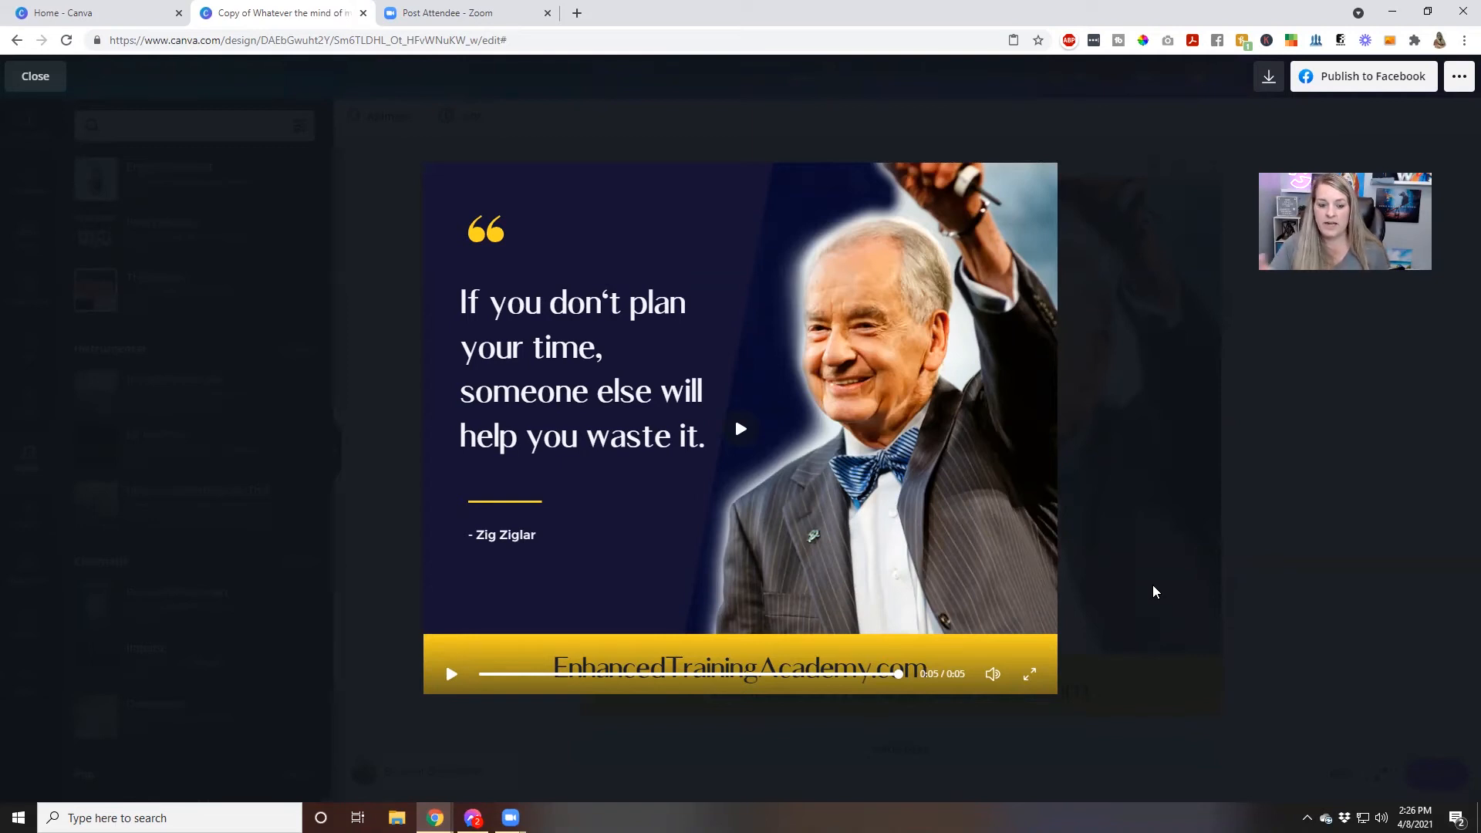
pyautogui.click(12, 77)
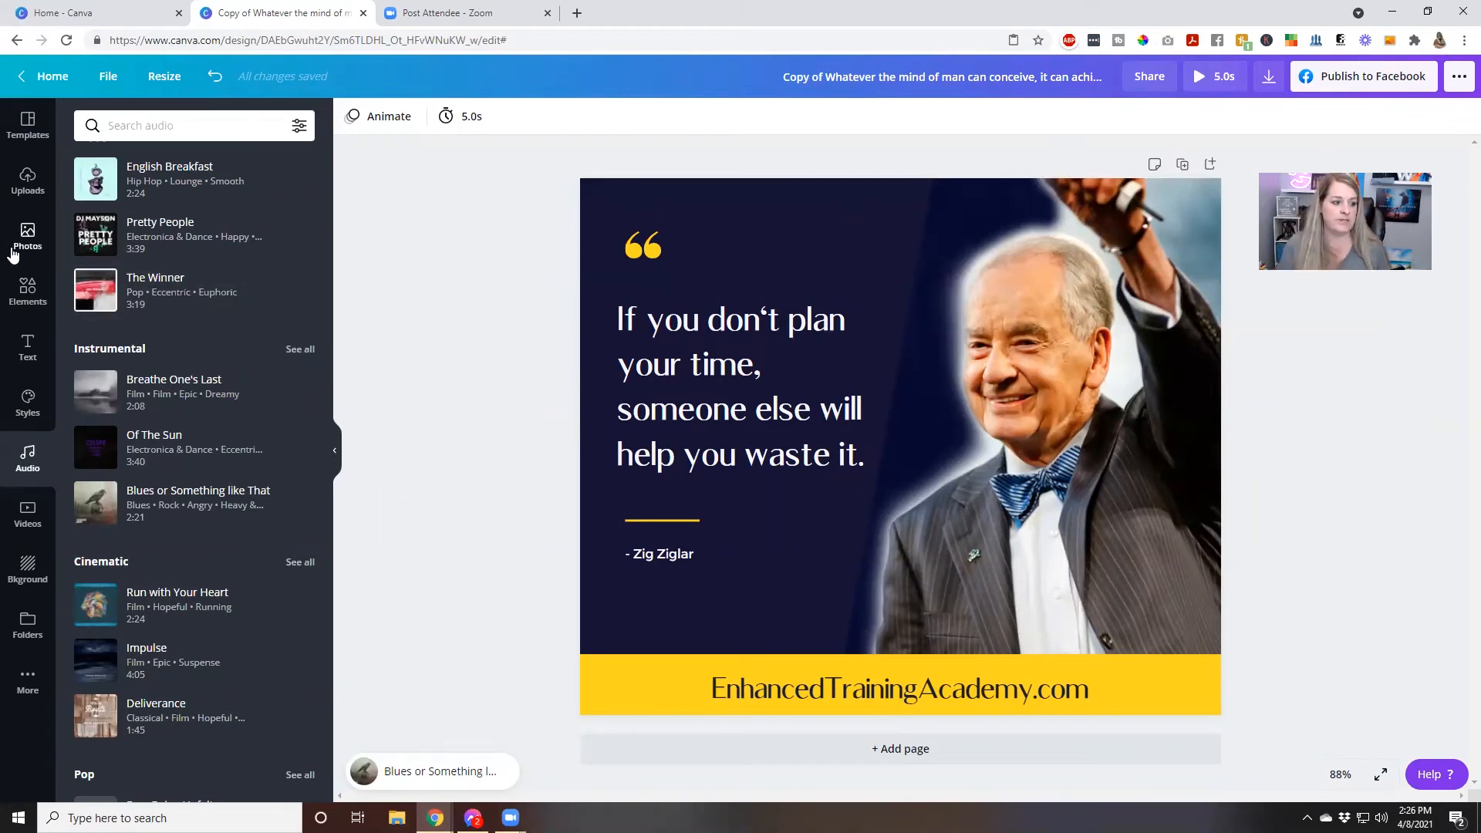
# Replace the portrait with the uploaded photo of the woman pointing at the camera
pyautogui.click(29, 185)
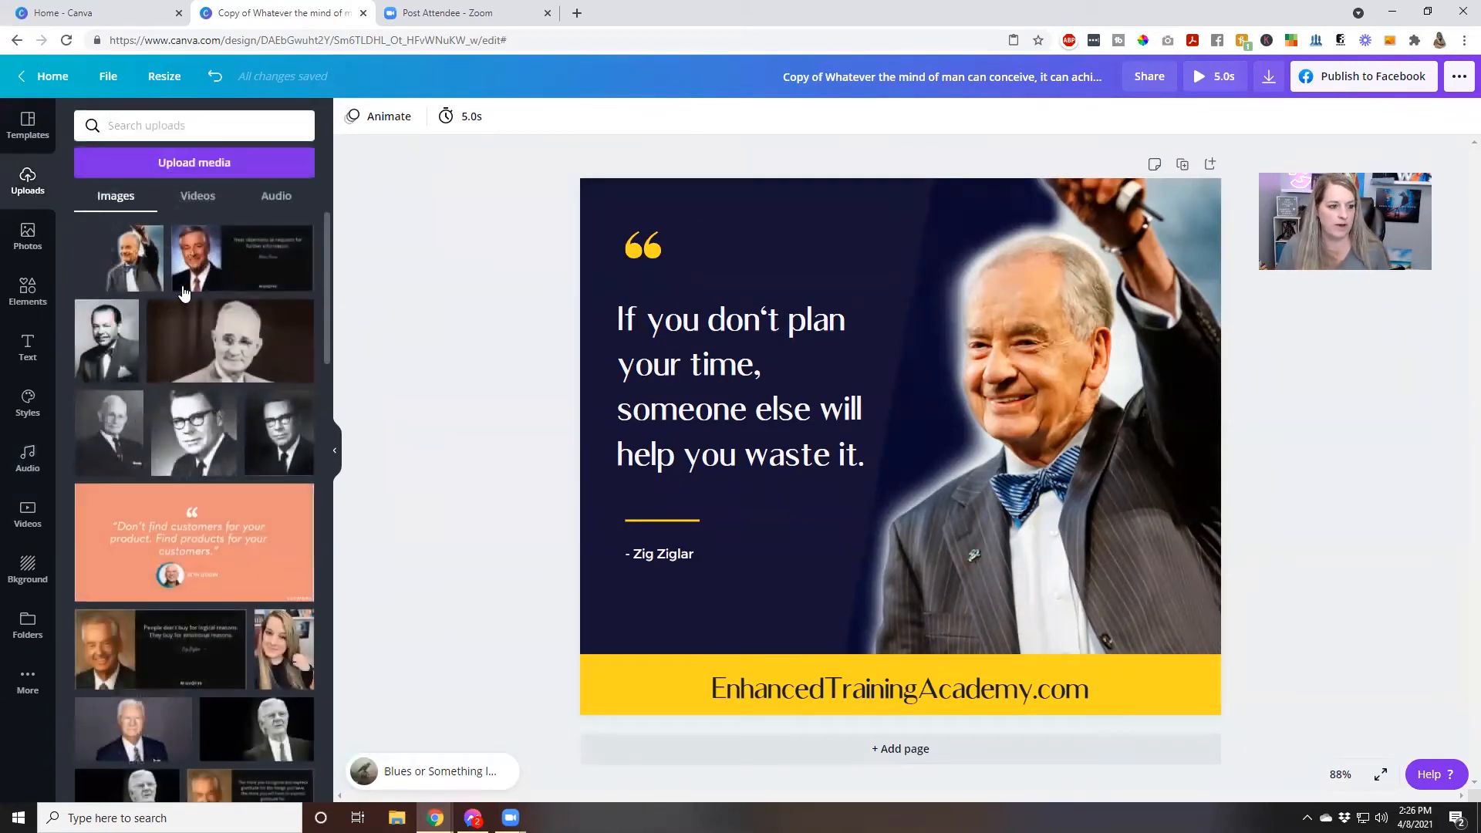
pyautogui.scroll(-3, 189, 322)
pyautogui.scroll(-10, 188, 322)
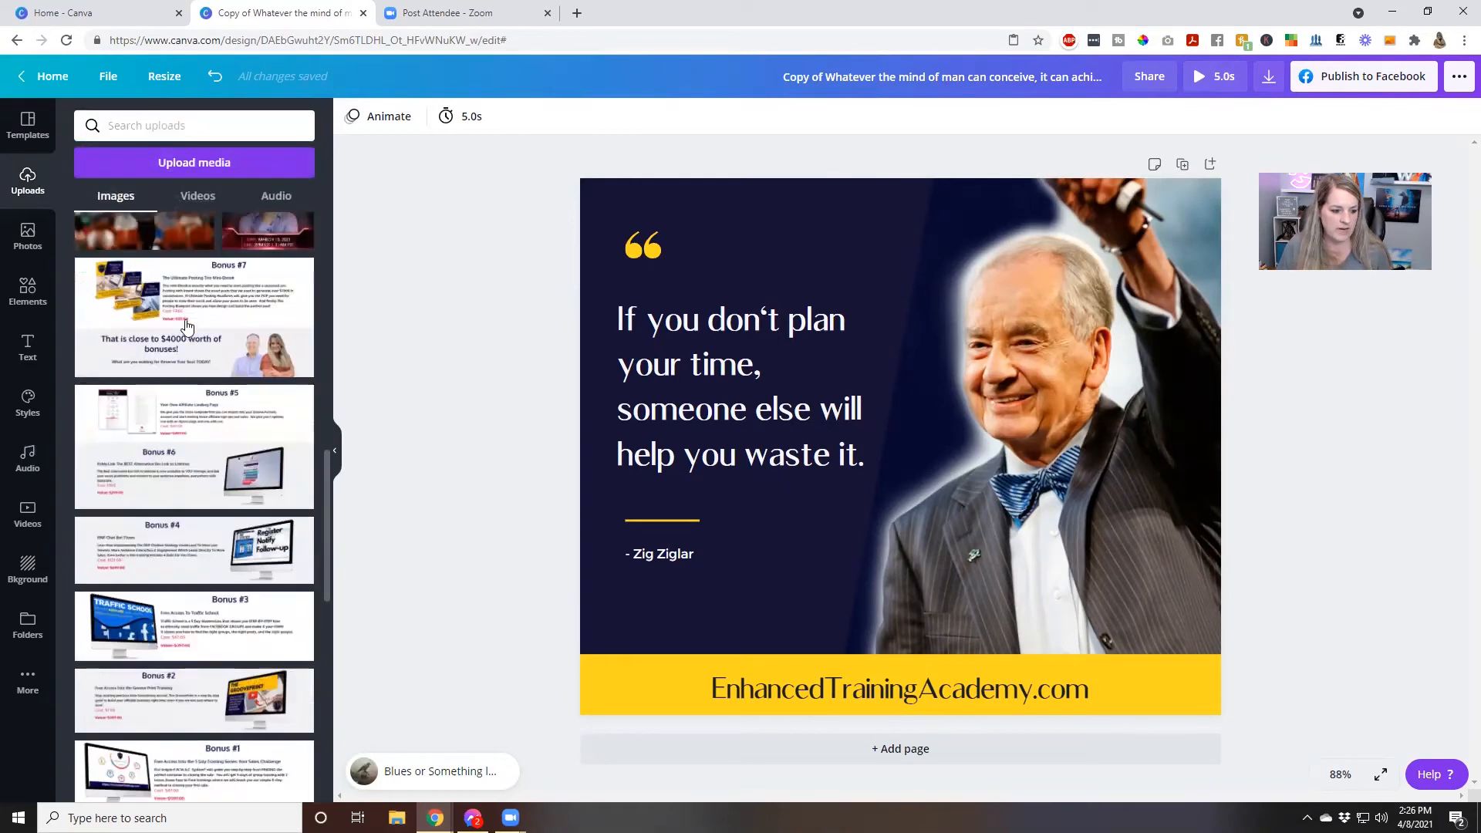
pyautogui.scroll(-3, 186, 327)
pyautogui.moveTo(280, 377); pyautogui.dragTo(1090, 427)
pyautogui.doubleClick(1021, 345)
pyautogui.click(483, 356)
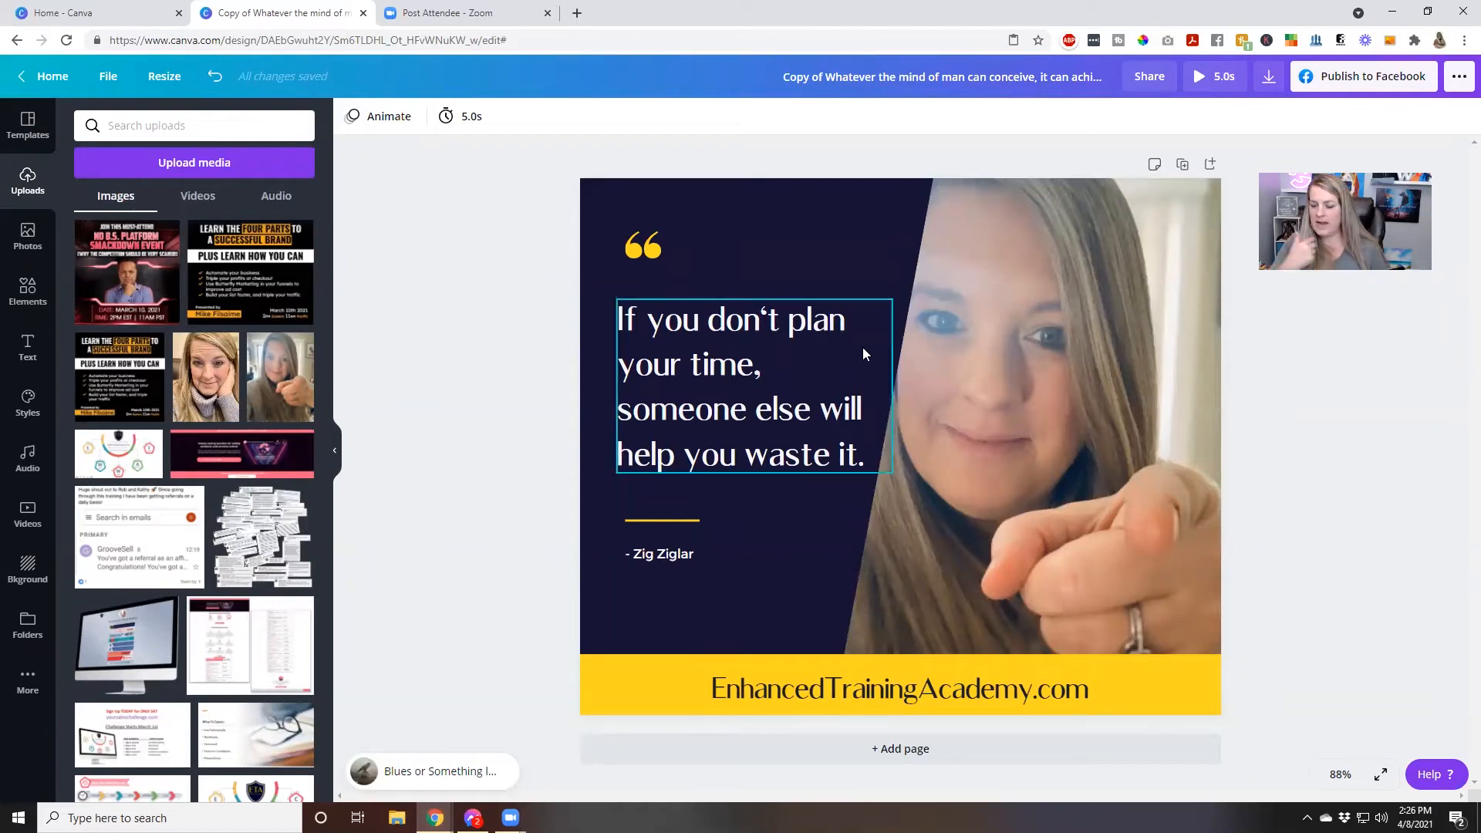
# Replace the portrait with the uploaded photo of the woman resting her face on her hand
pyautogui.moveTo(206, 385); pyautogui.dragTo(571, 383)
pyautogui.doubleClick(1013, 387)
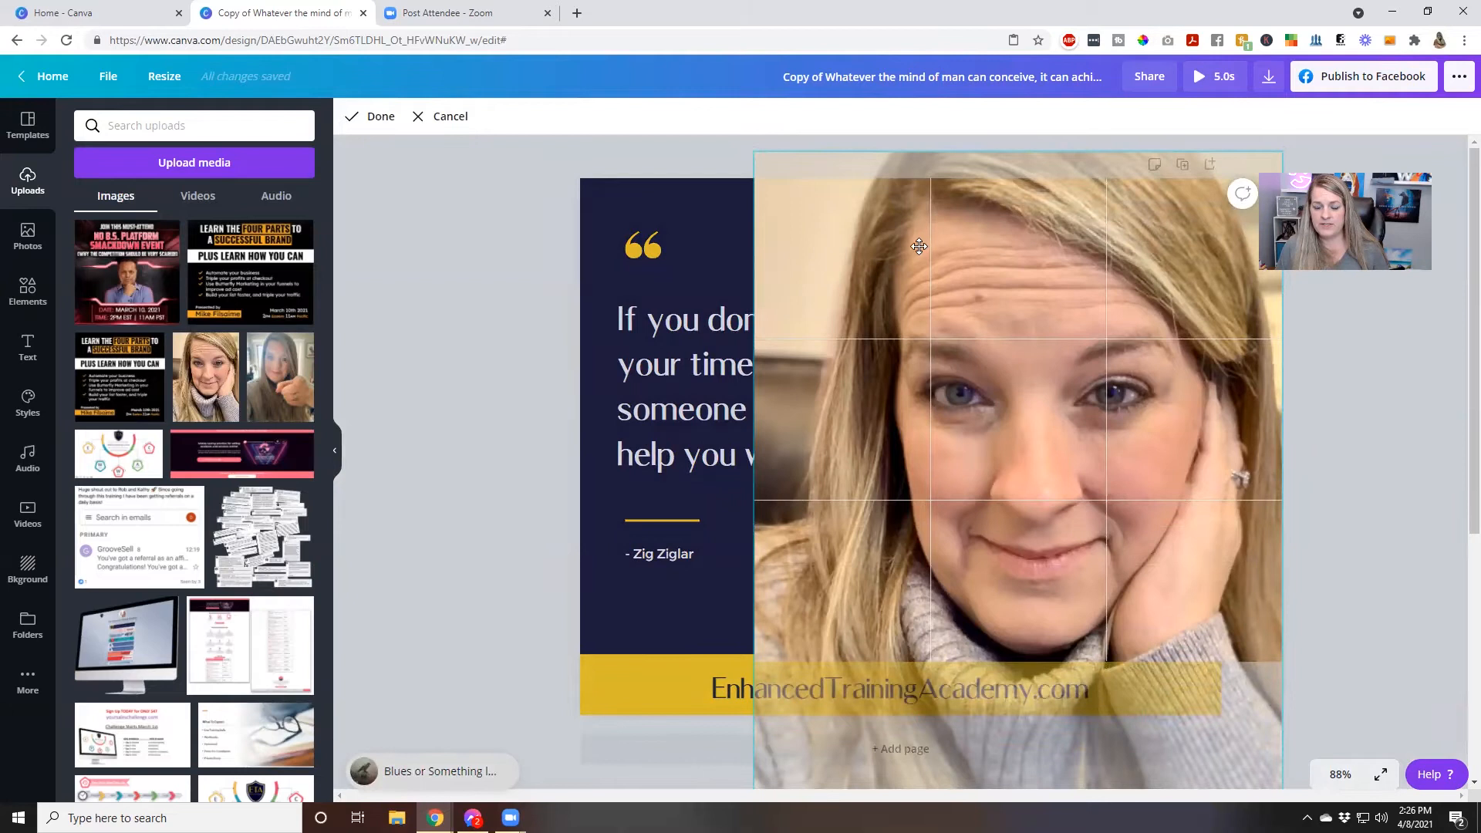
pyautogui.click(486, 268)
pyautogui.click(486, 268)
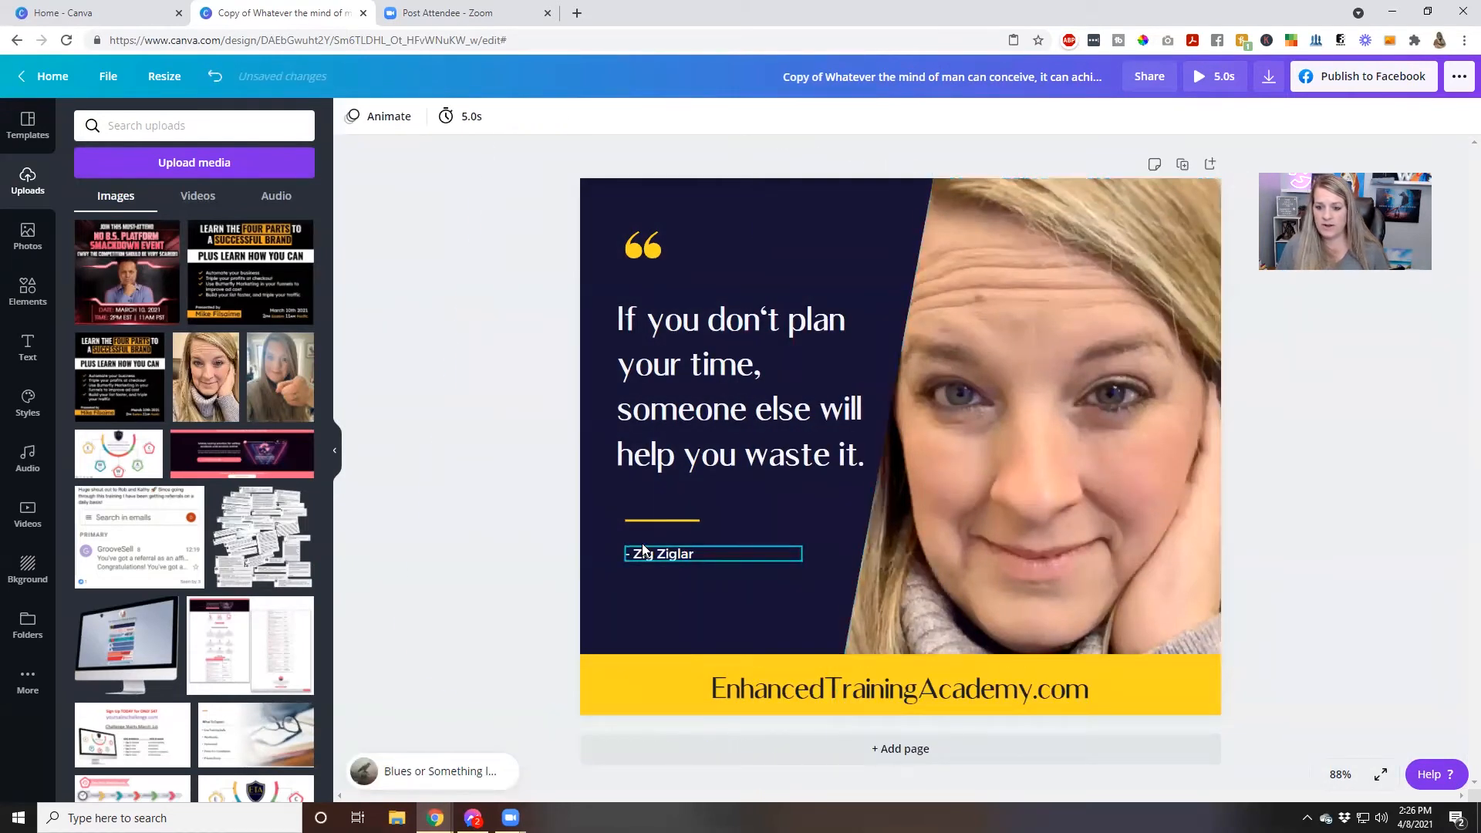
# Replace the portrait with the uploaded headshot of the long-haired woman in a pale collared shirt, and preview the design
pyautogui.scroll(-15, 180, 624)
pyautogui.scroll(15, 181, 624)
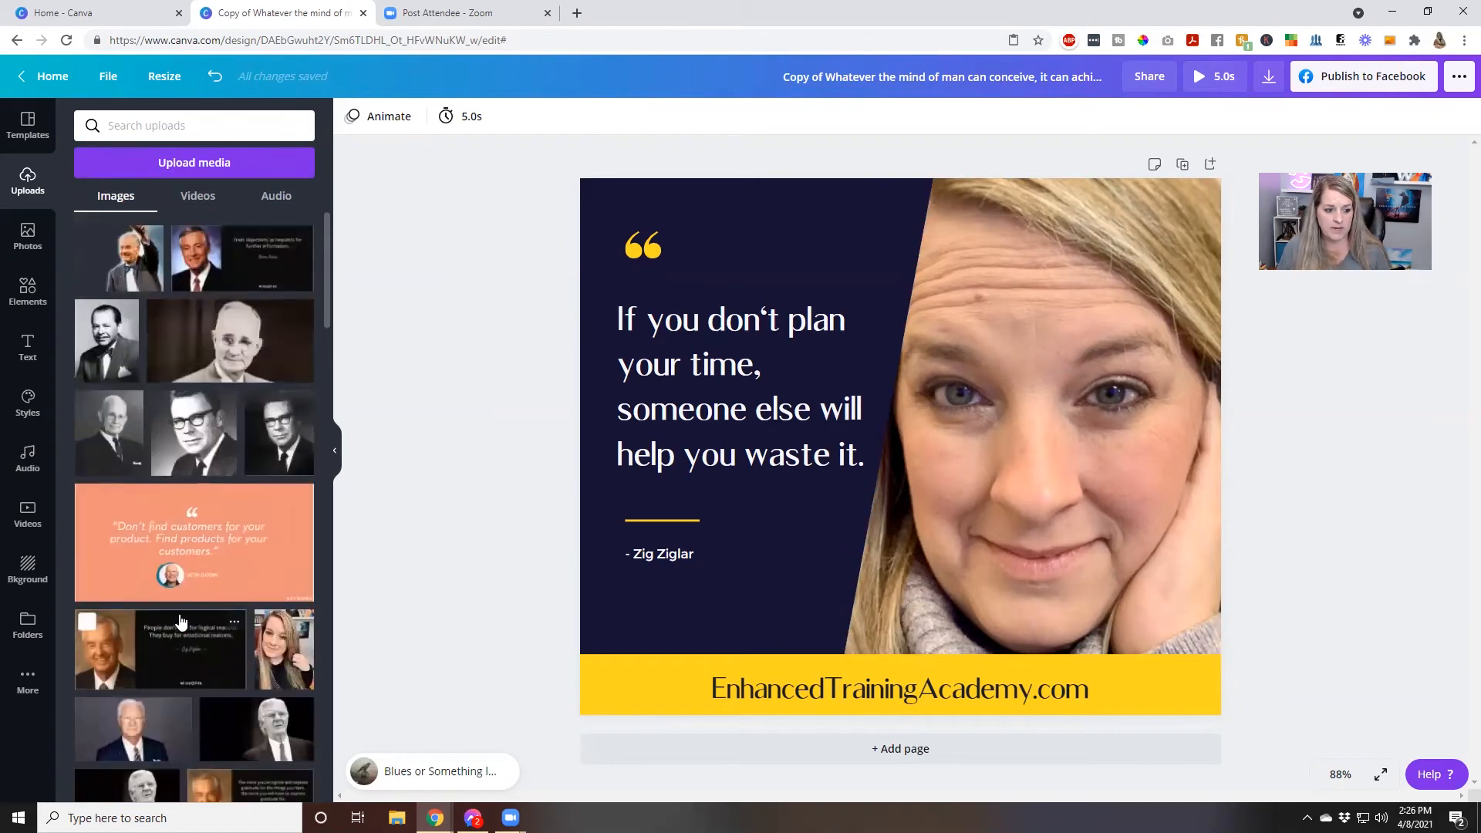
pyautogui.scroll(-5, 179, 610)
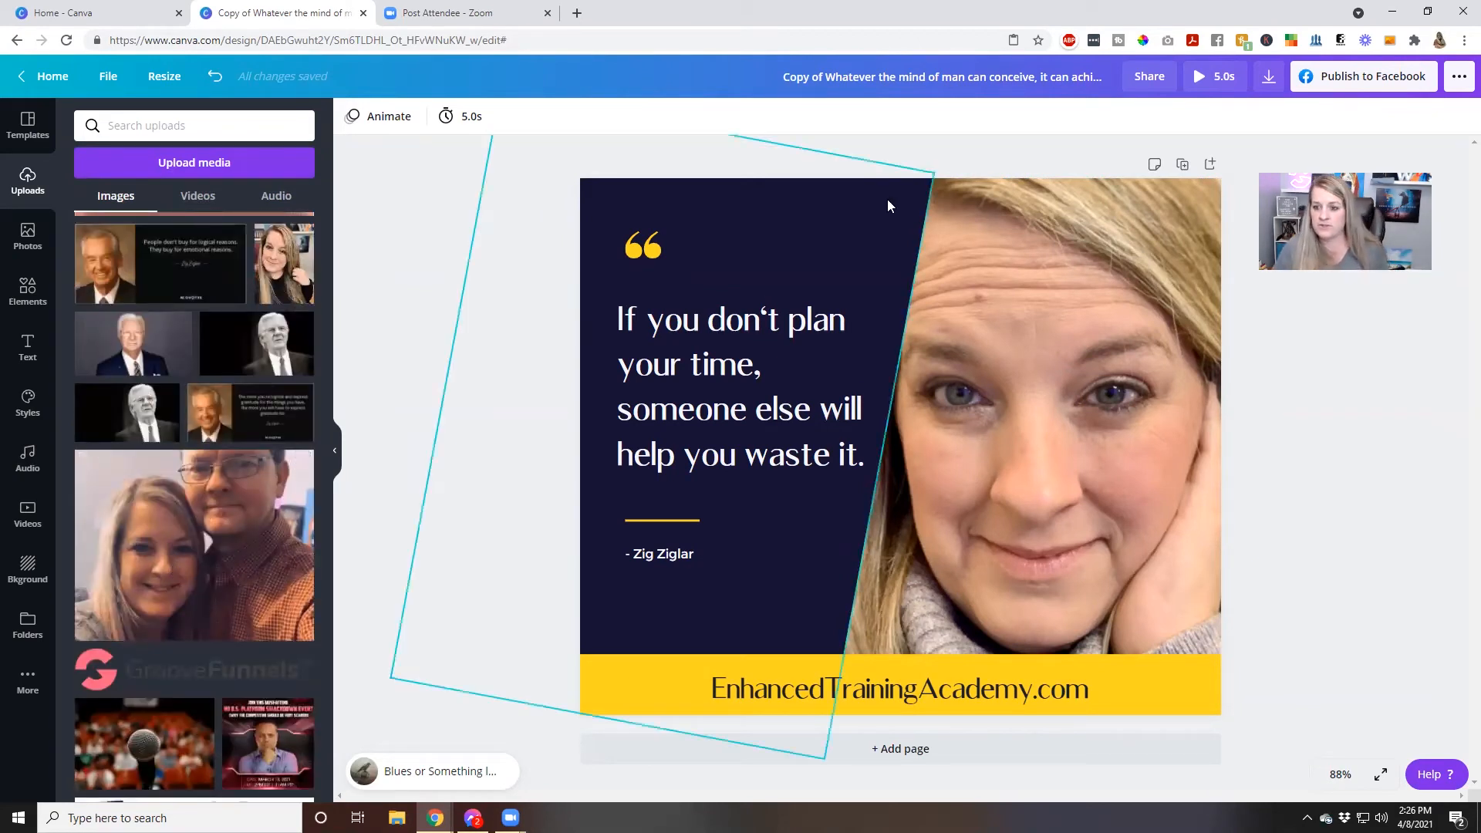
pyautogui.scroll(-10, 246, 458)
pyautogui.scroll(-15, 246, 458)
pyautogui.scroll(-15, 184, 489)
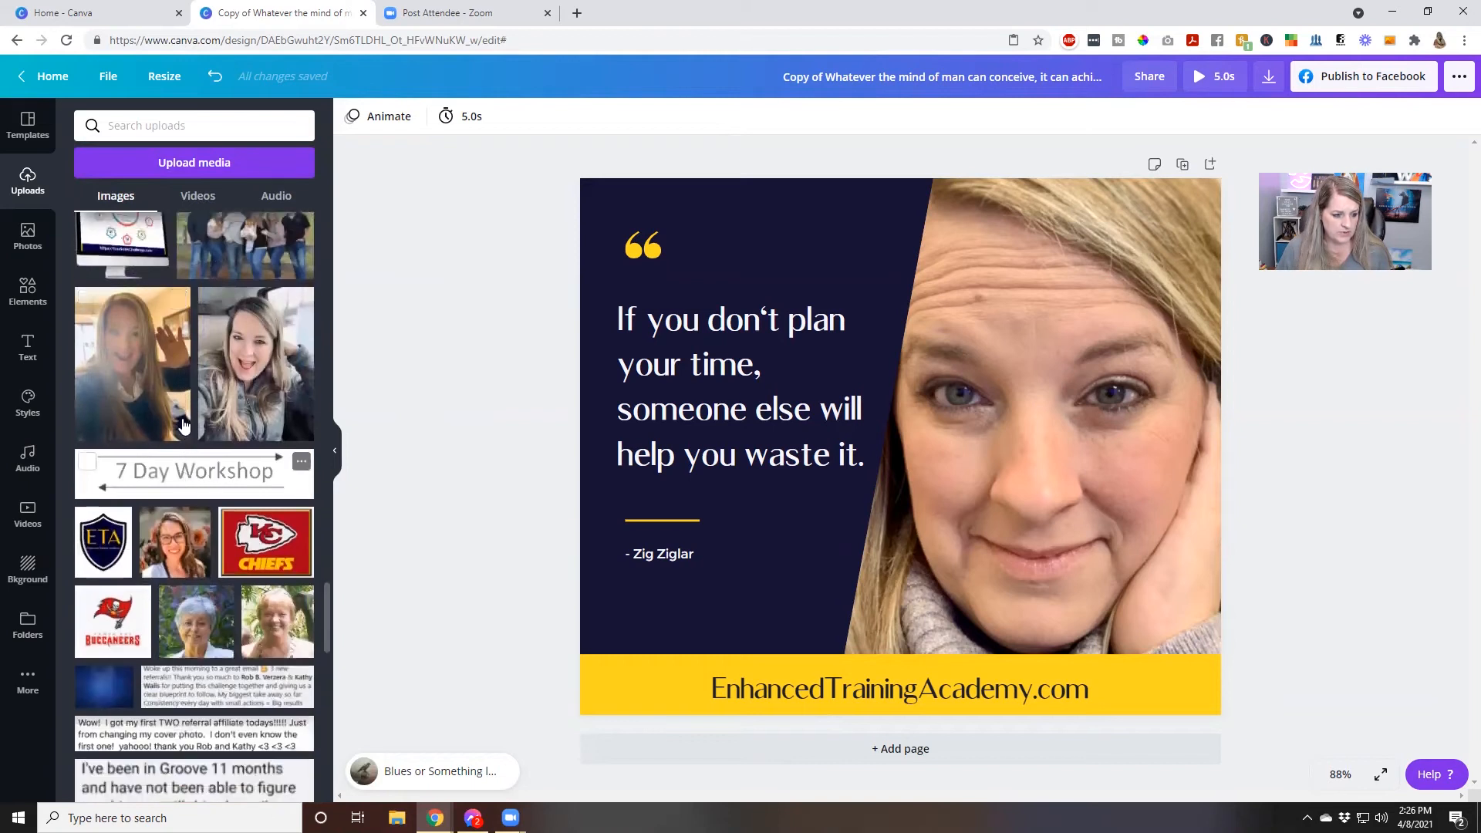
pyautogui.scroll(4, 184, 424)
pyautogui.moveTo(117, 358); pyautogui.dragTo(978, 335)
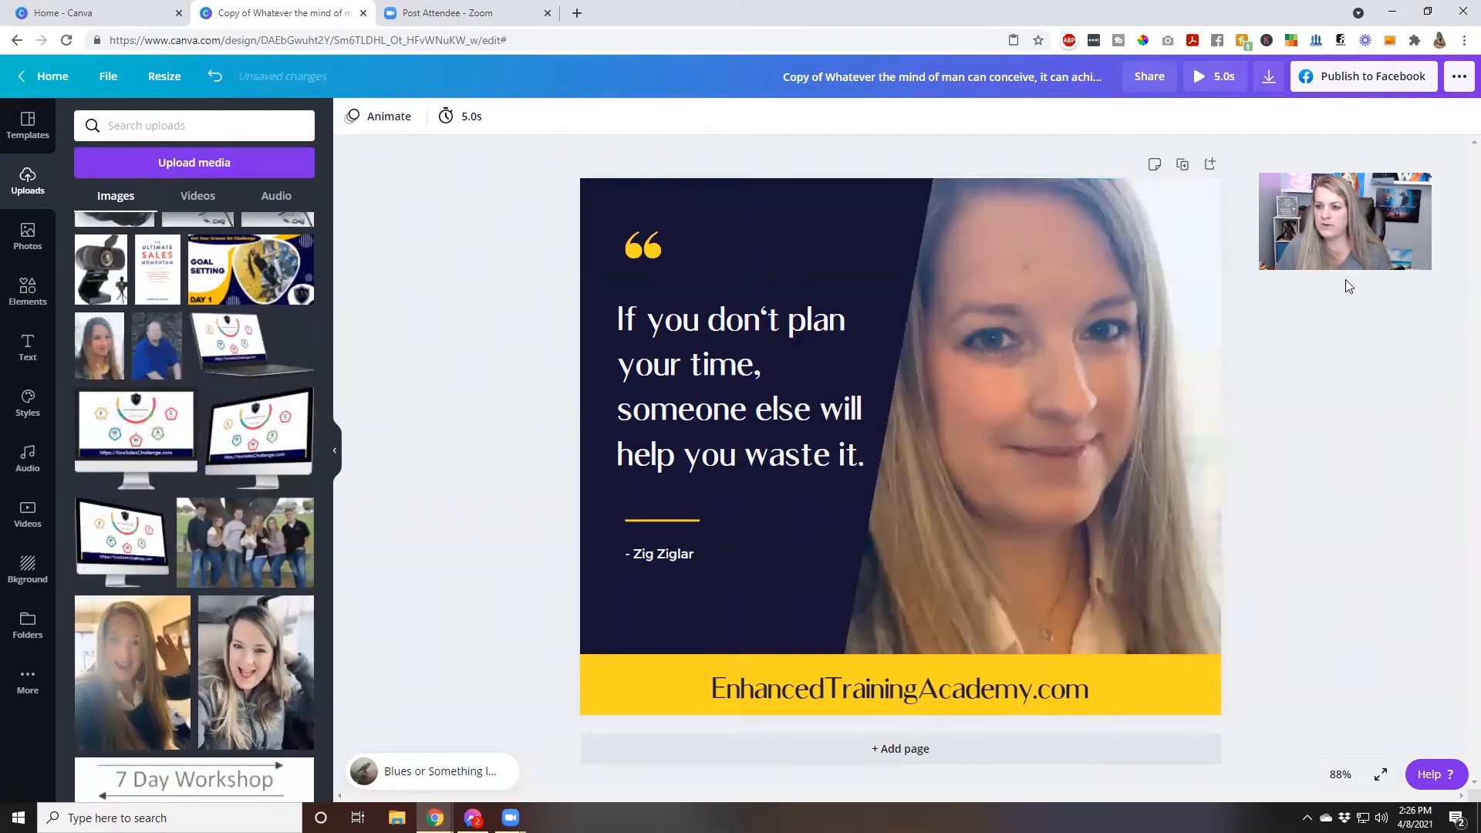
pyautogui.click(1213, 78)
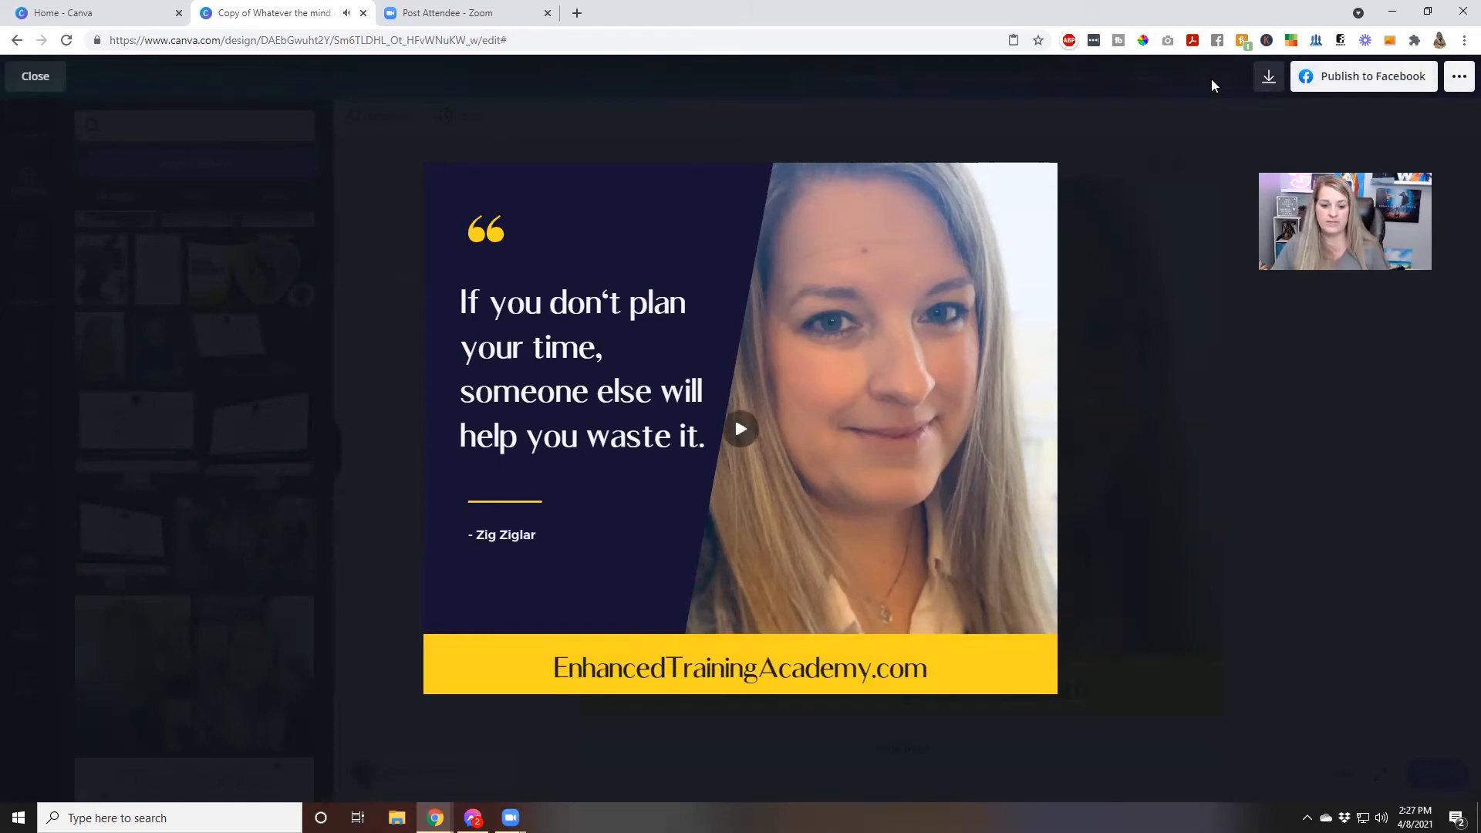
pyautogui.click(35, 77)
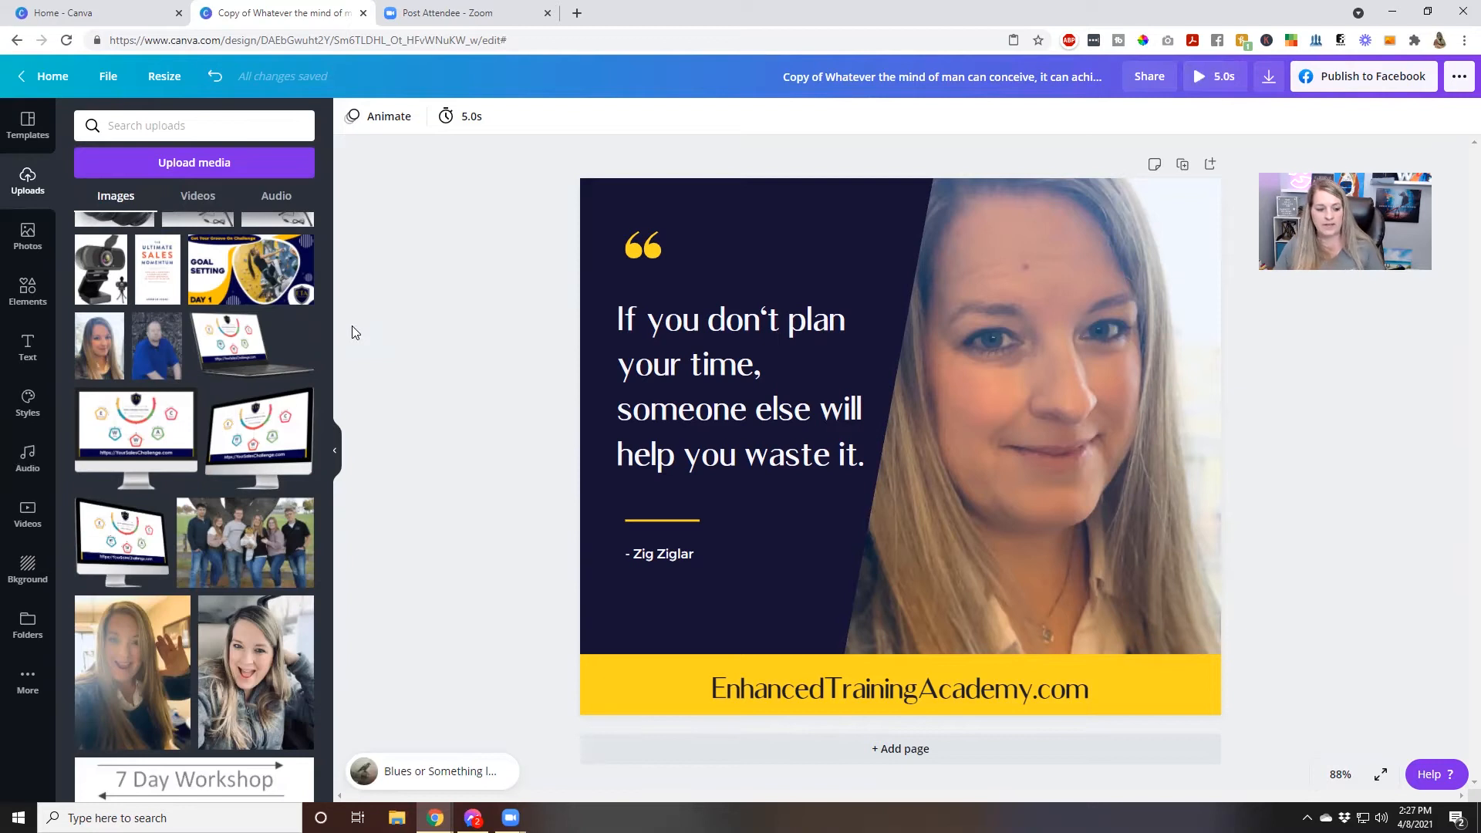
pyautogui.scroll(-10, 264, 555)
pyautogui.scroll(10, 264, 556)
pyautogui.scroll(15, 264, 555)
pyautogui.scroll(2, 252, 563)
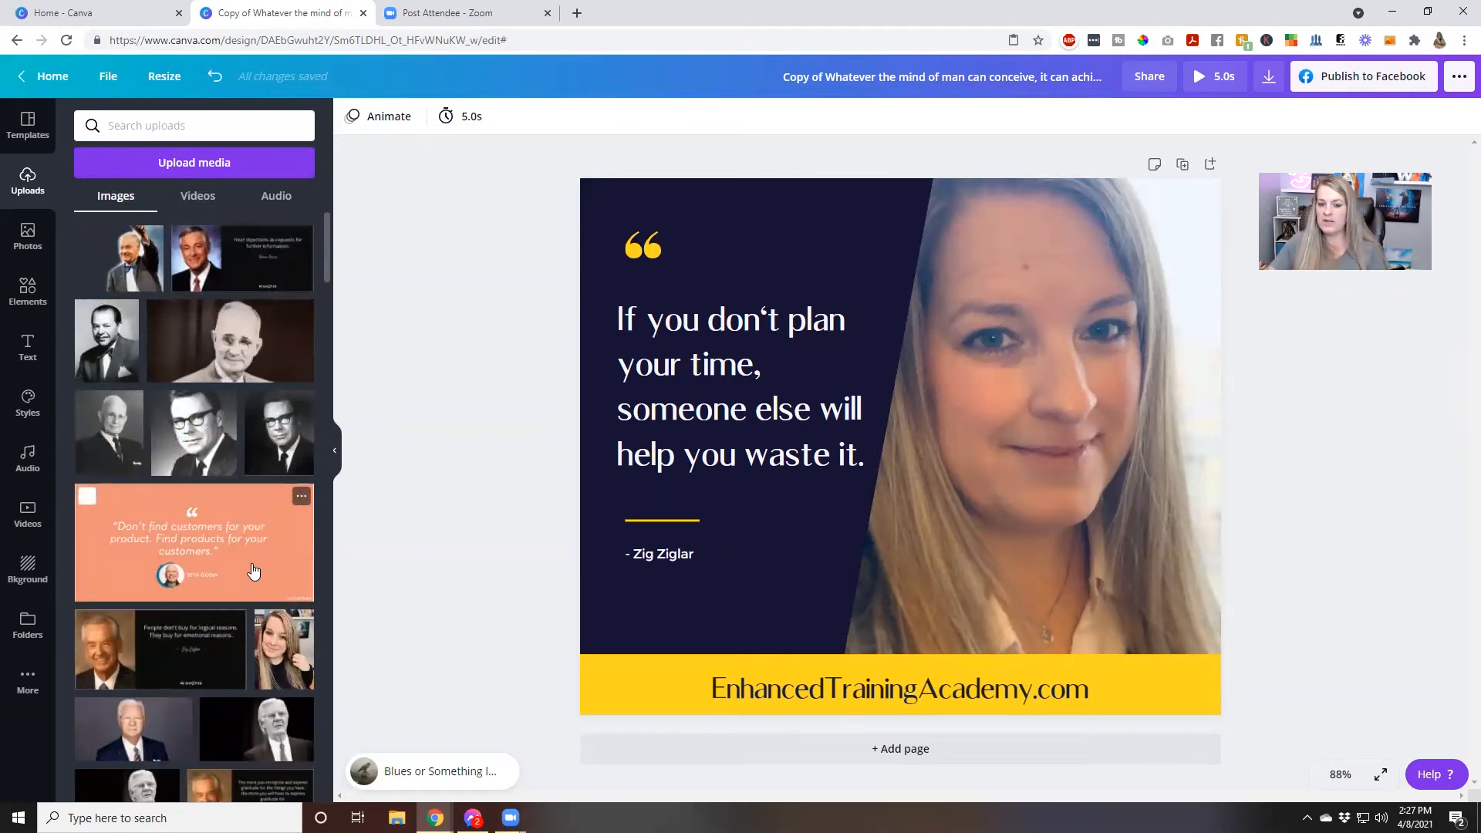
# Replace the yellow footer's text with the presenter's full name, followed by EnhancedTrainingAcademy.com on a second line
pyautogui.click(1023, 691)
pyautogui.doubleClick(1023, 689)
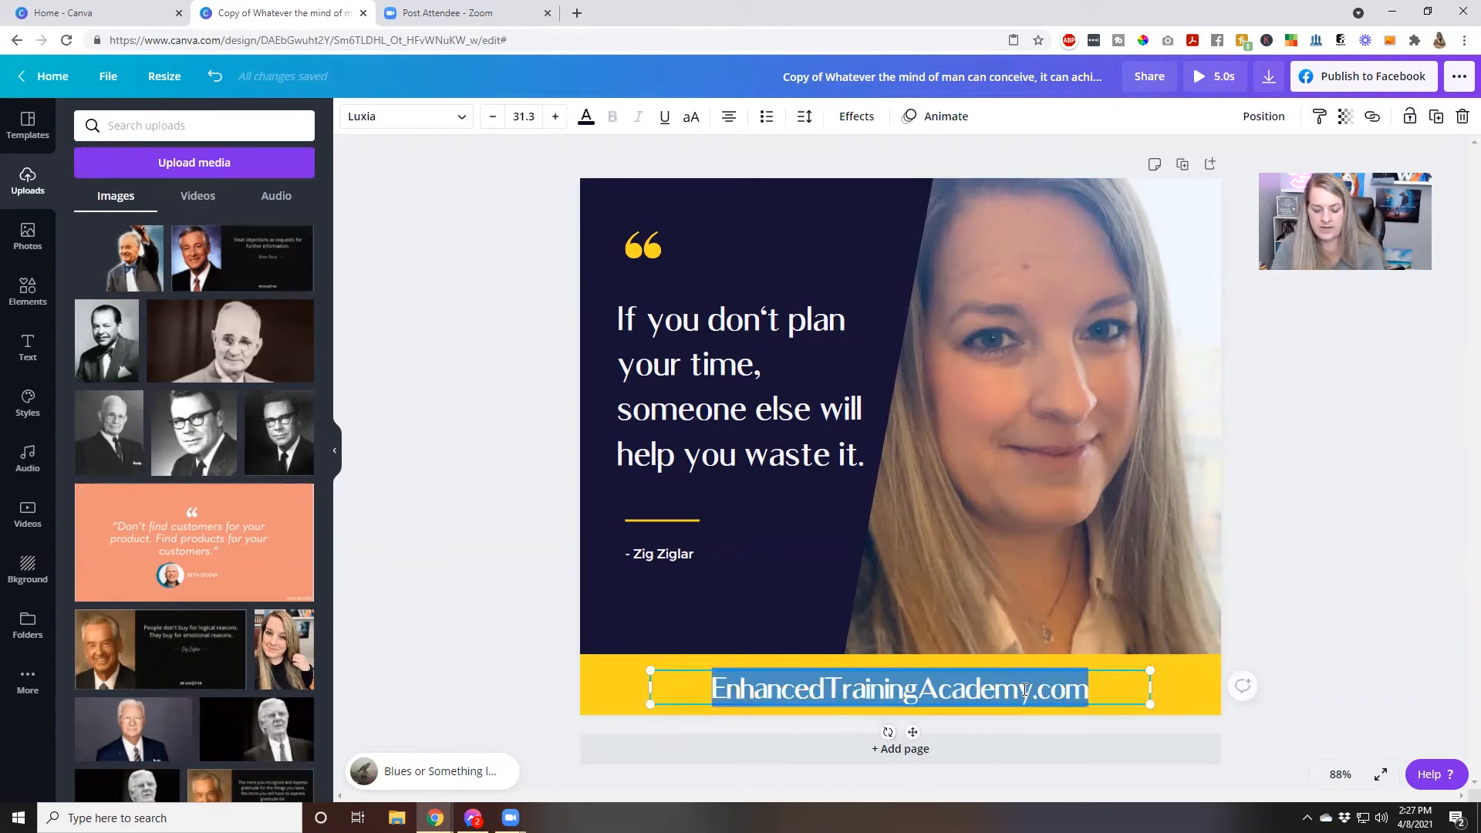
pyautogui.write('Kathy Walls')
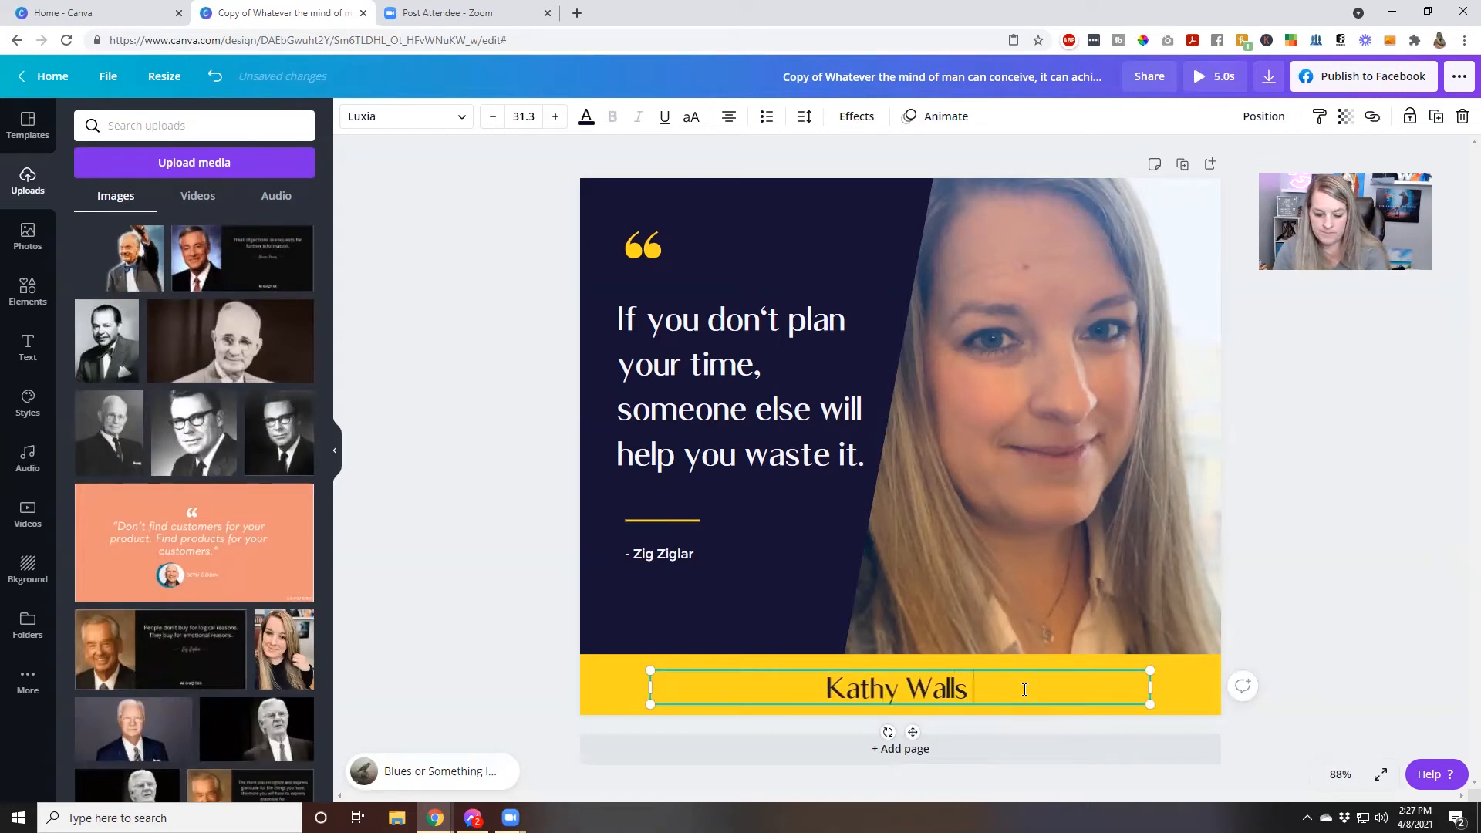
pyautogui.write(' e')
pyautogui.press('BackSpace')
pyautogui.write('E')
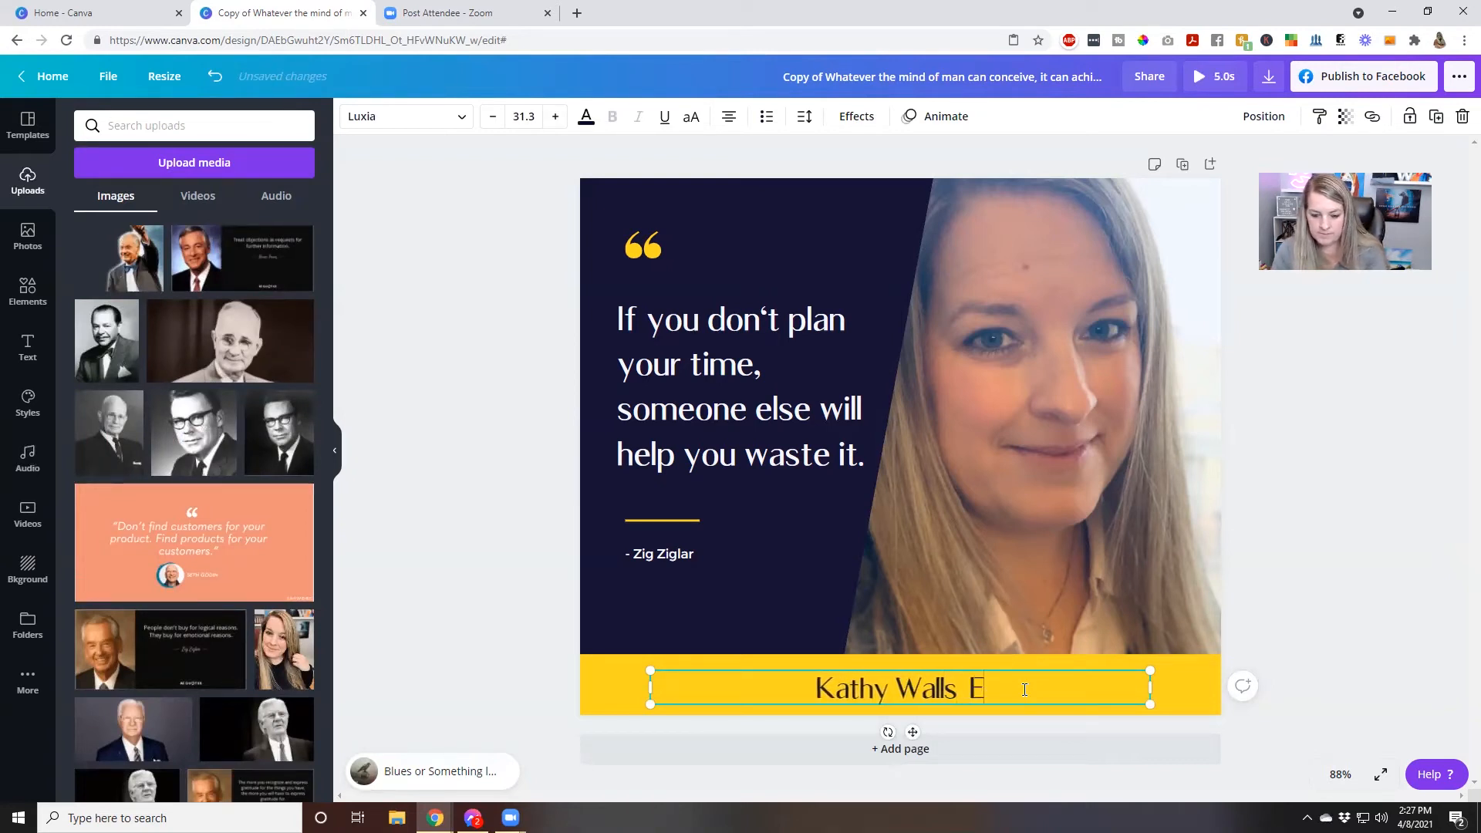
pyautogui.write('nhancedtrain')
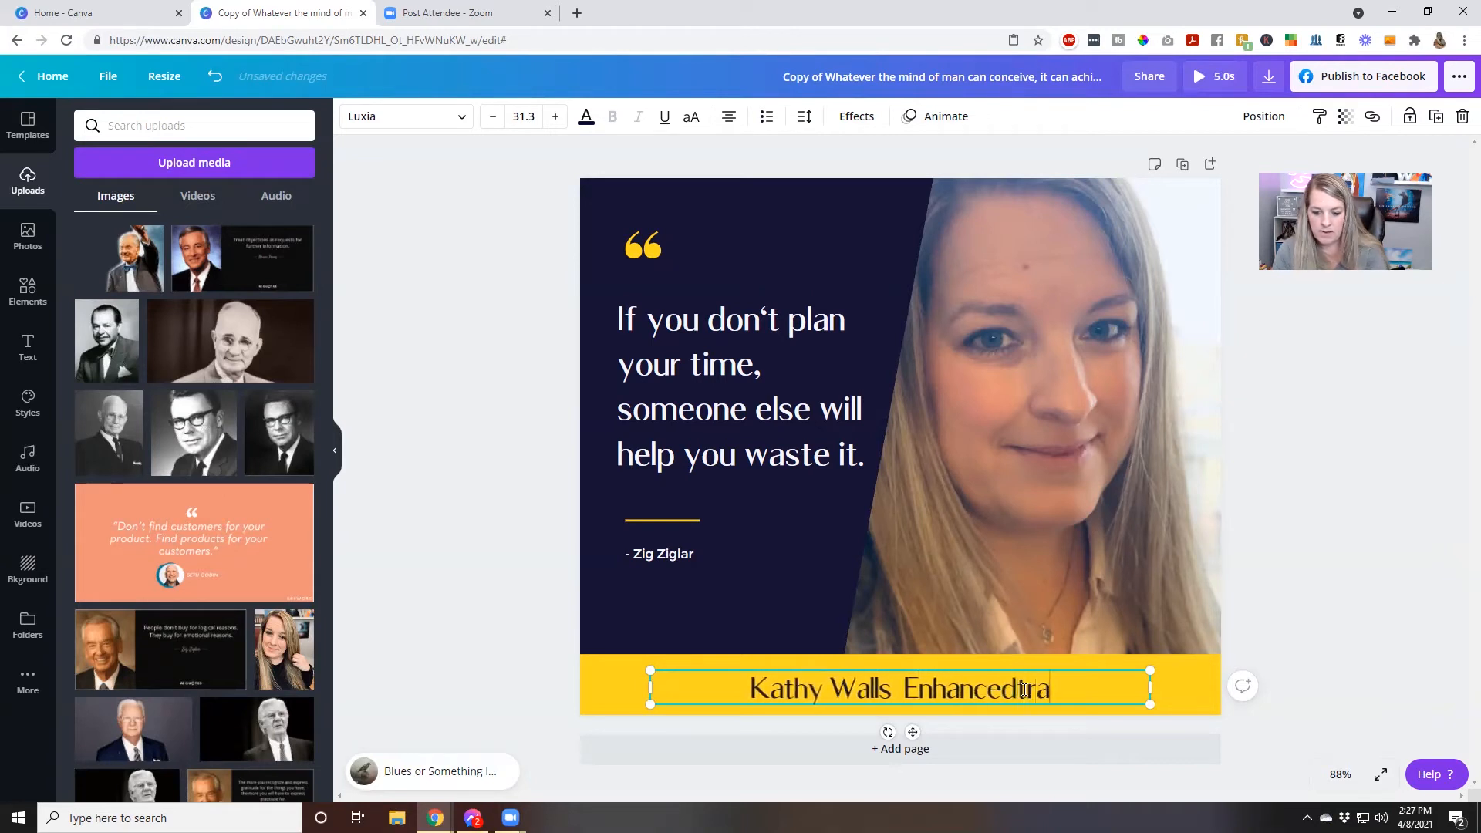
pyautogui.press('BackSpace')
pyautogui.press('BackSpace')
pyautogui.press('BackSpace')
pyautogui.press('BackSpace')
pyautogui.press('BackSpace')
pyautogui.write('Tranin')
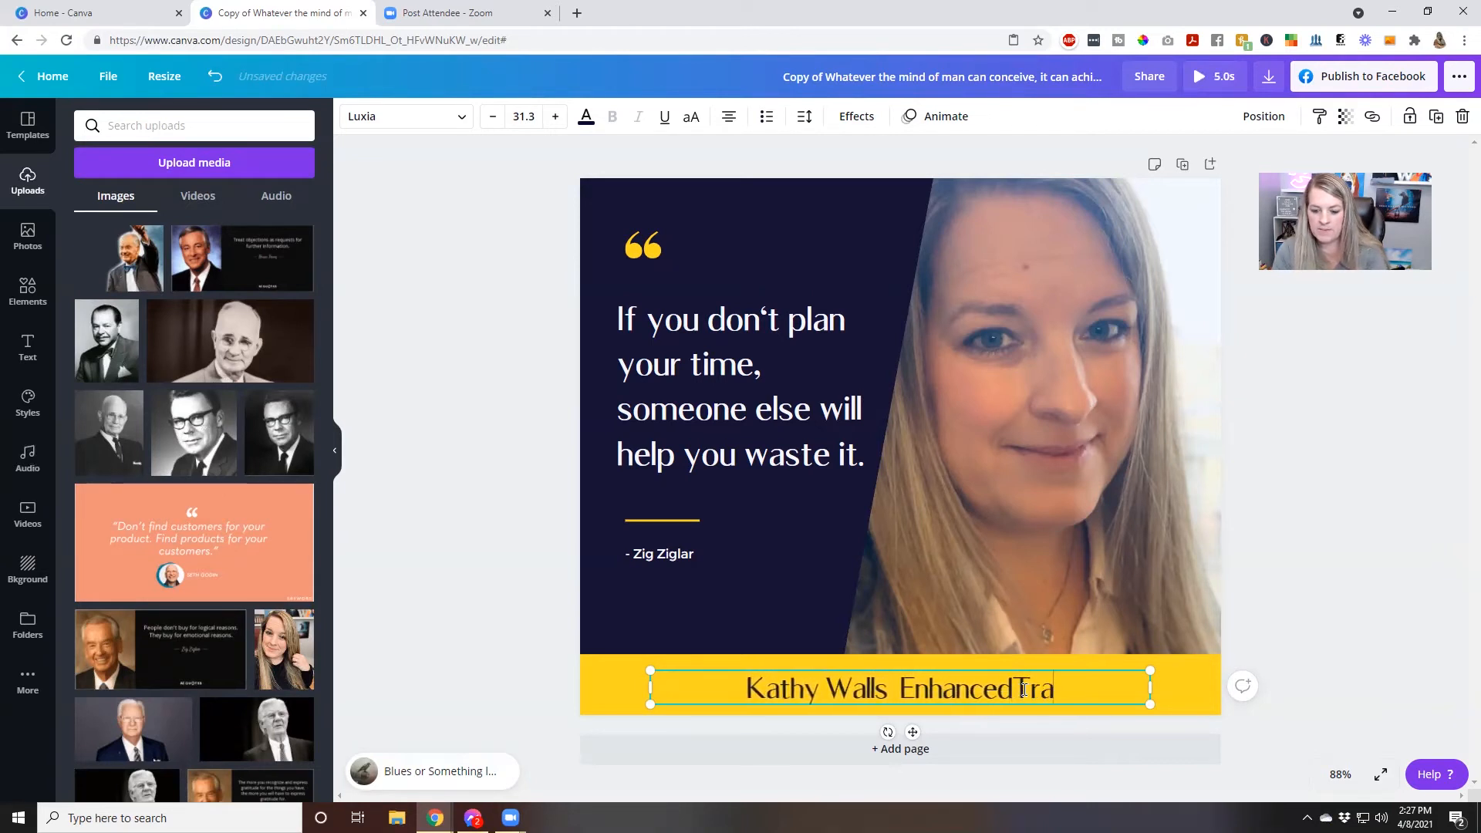
pyautogui.press('BackSpace')
pyautogui.press('BackSpace')
pyautogui.press('BackSpace')
pyautogui.write('ining')
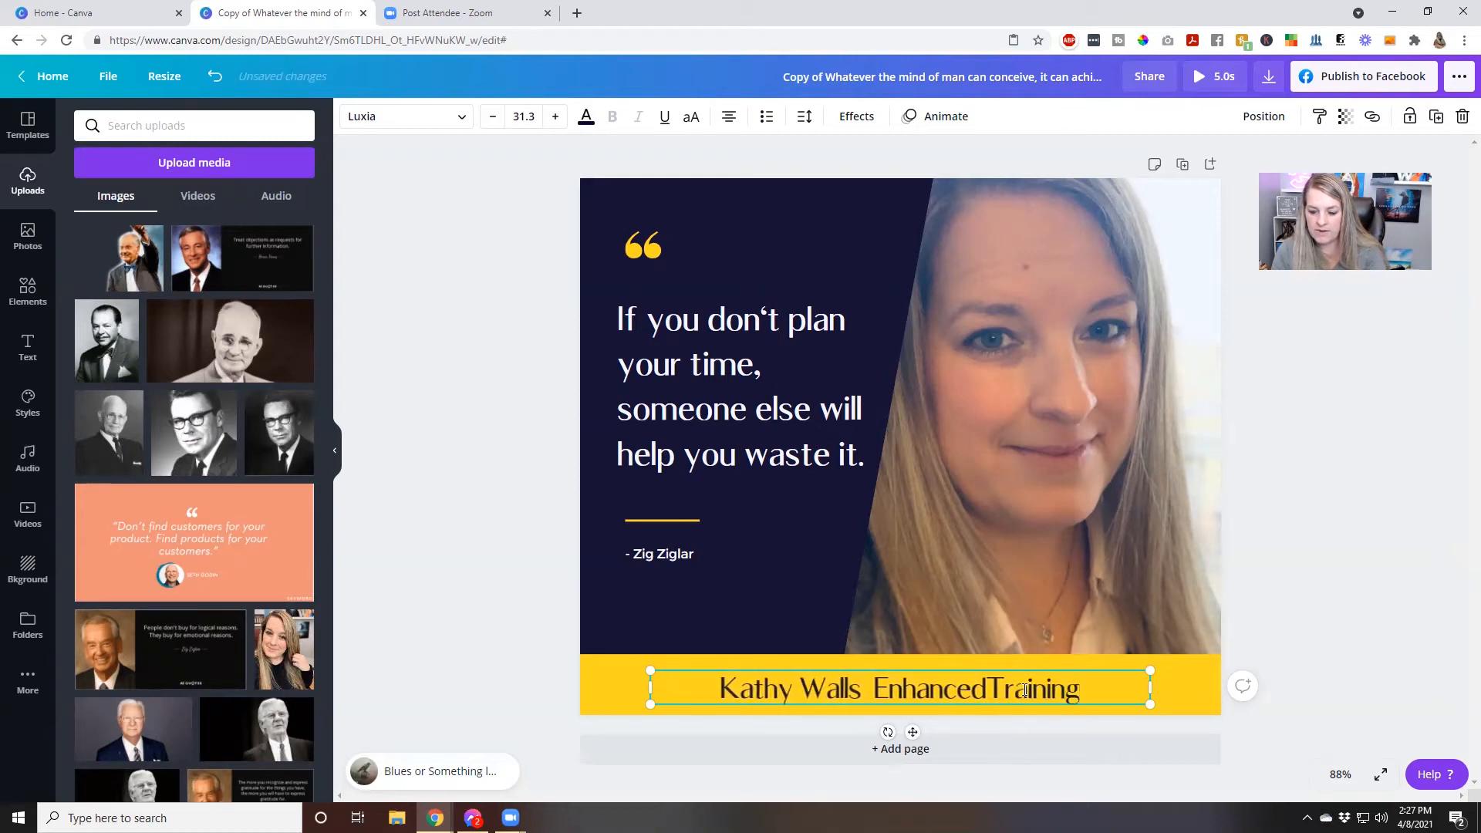
pyautogui.write('Academy.com')
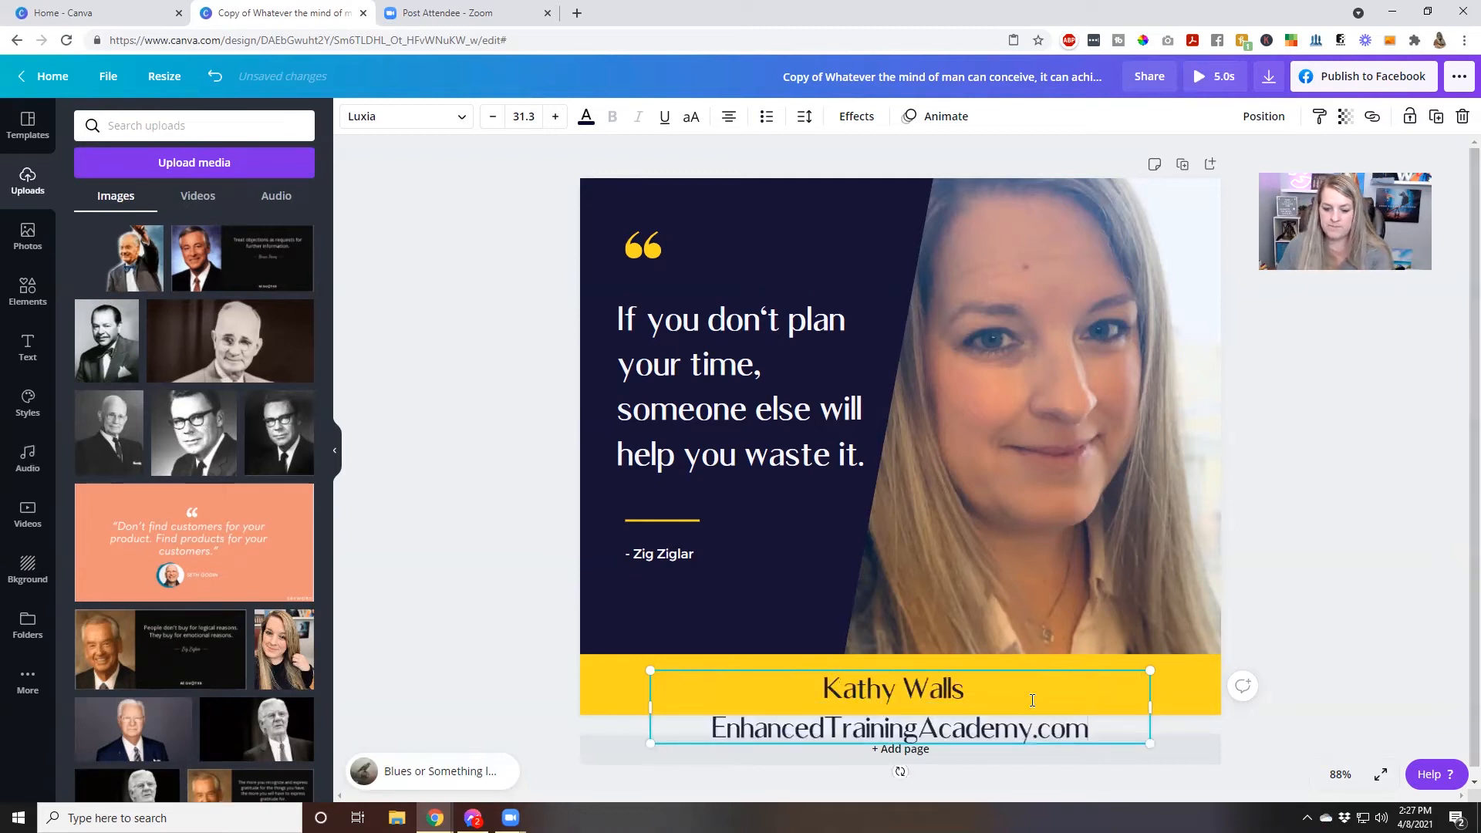
# Shrink the two-line footer text to size 20, centred within the yellow bar, and preview the design with its soundtrack
pyautogui.moveTo(1151, 744); pyautogui.dragTo(1081, 711)
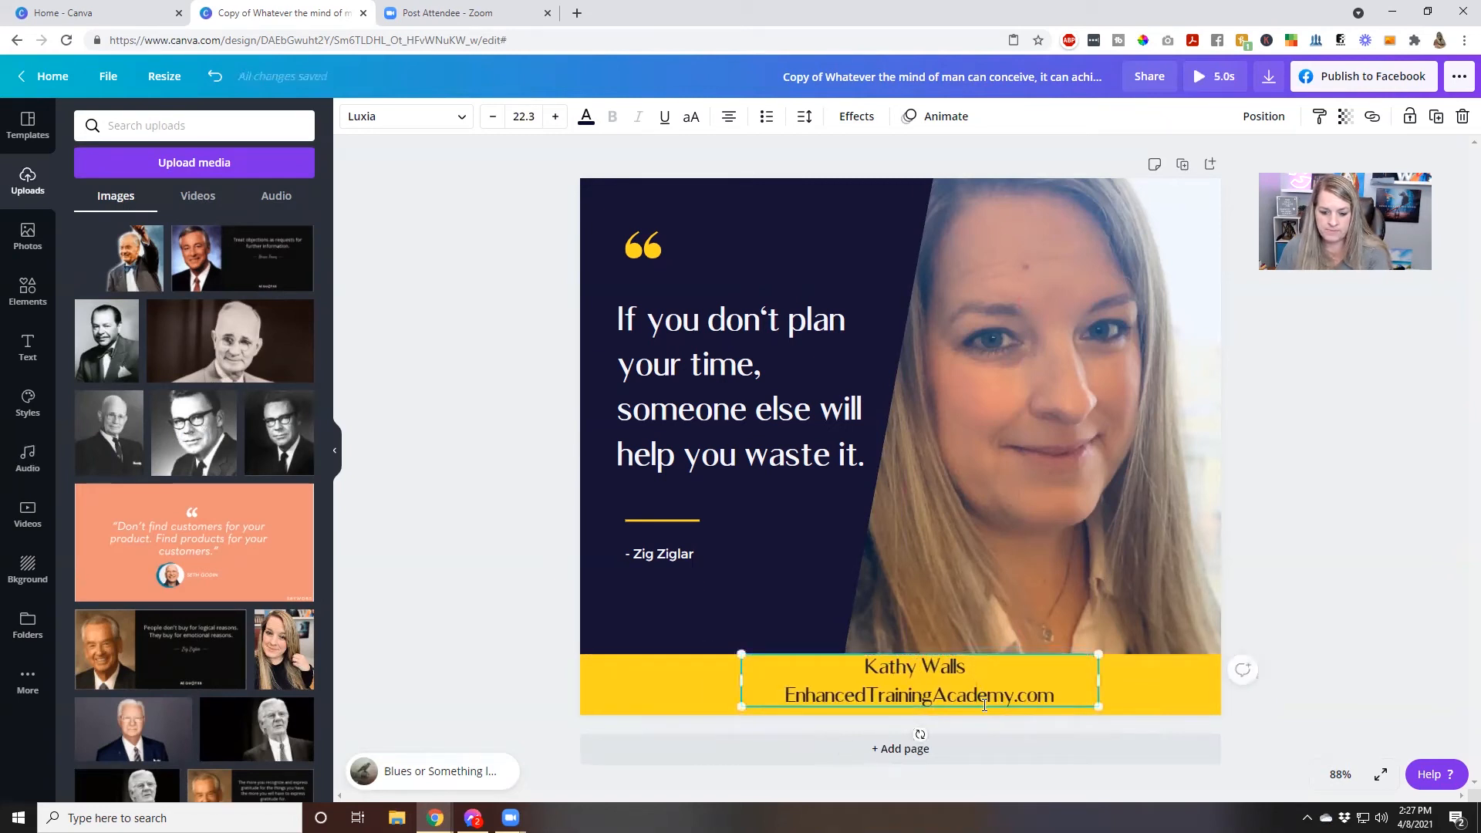
pyautogui.moveTo(984, 707); pyautogui.dragTo(985, 711)
pyautogui.moveTo(1095, 713)
pyautogui.mouseDown()
pyautogui.moveTo(1032, 688)
pyautogui.moveTo(997, 689)
pyautogui.moveTo(994, 708)
pyautogui.moveTo(1095, 694)
pyautogui.mouseUp()
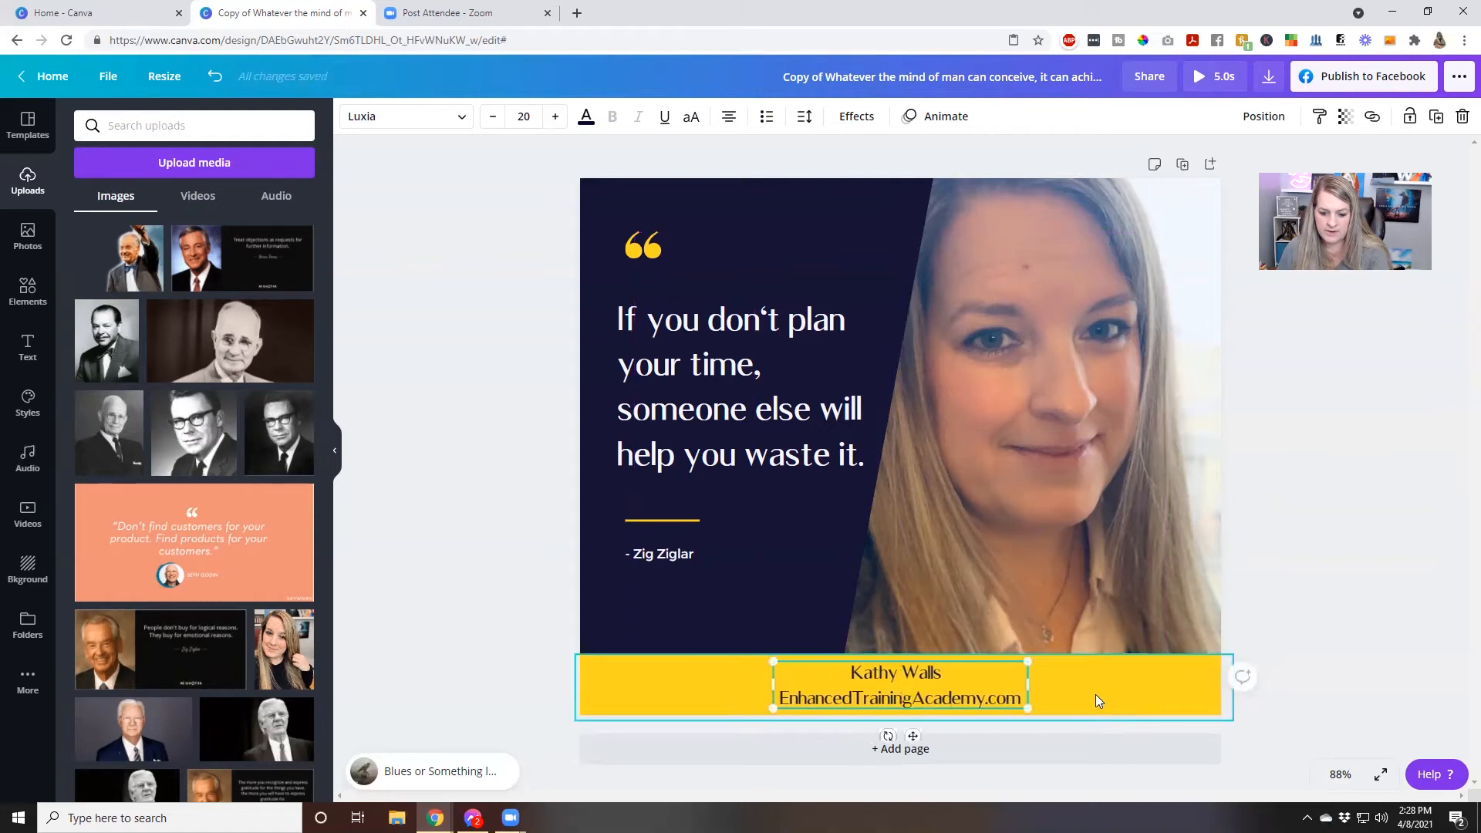
pyautogui.click(1095, 694)
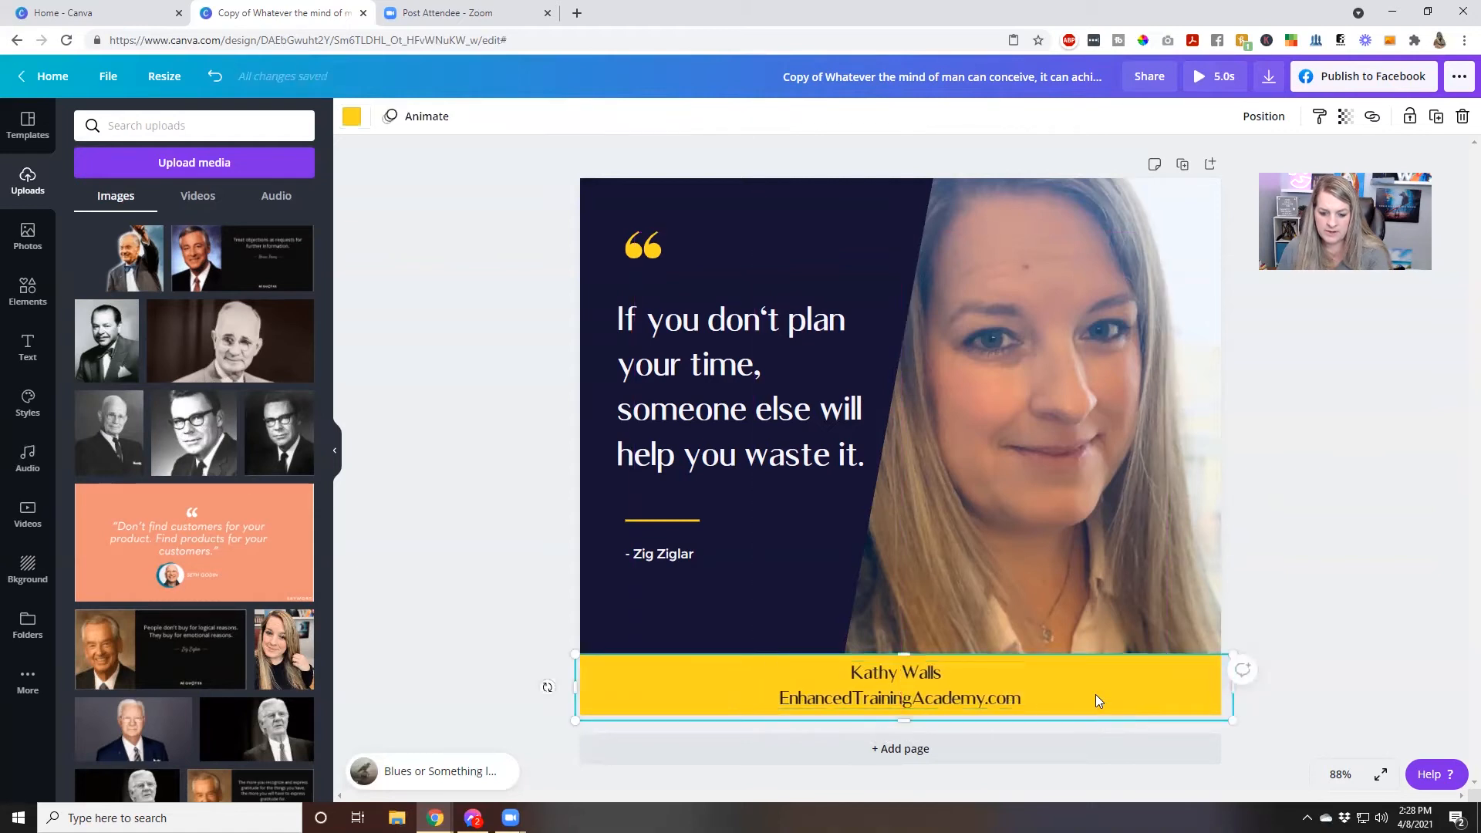
pyautogui.click(1265, 565)
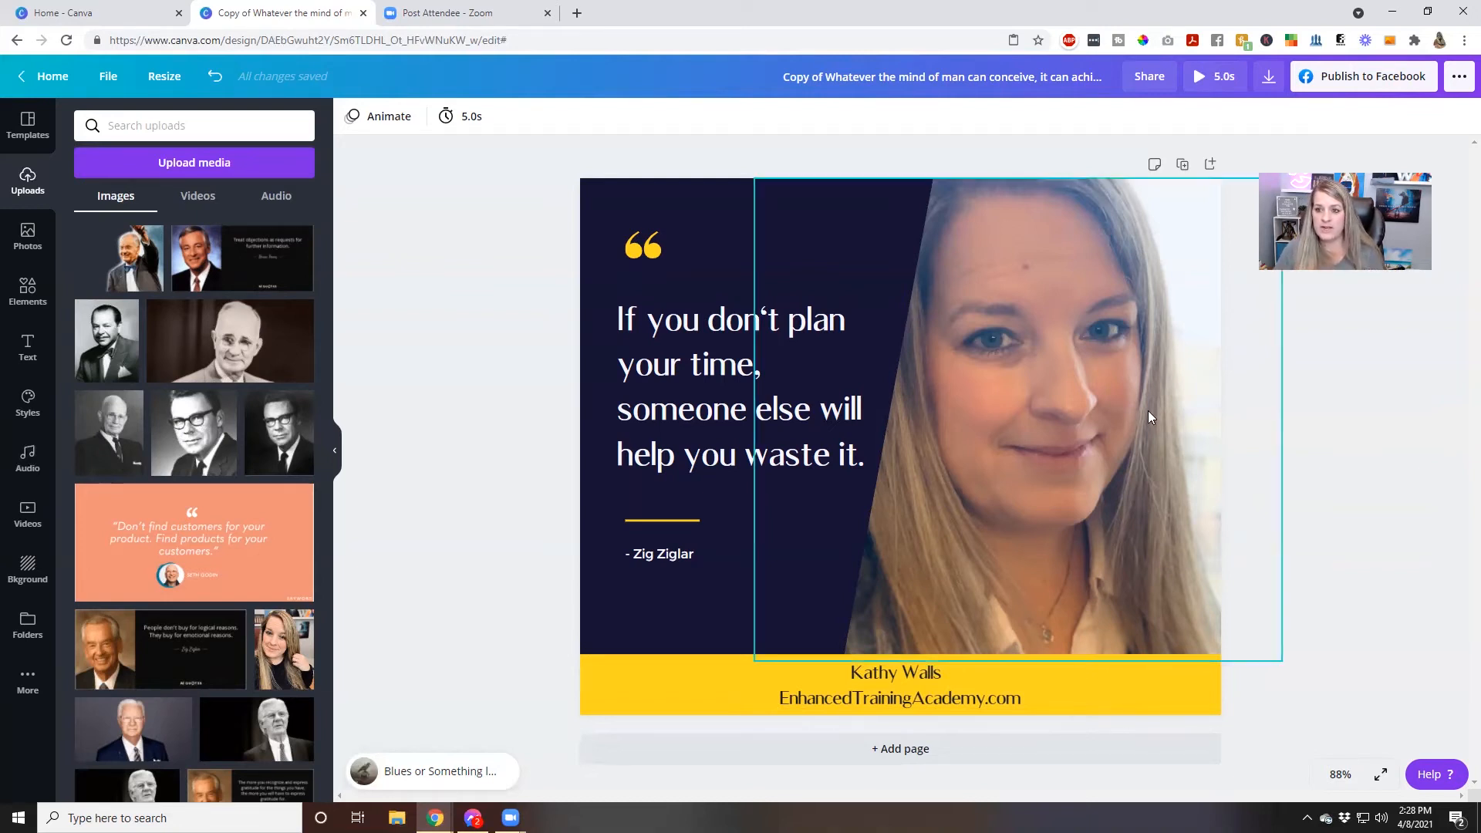
pyautogui.click(1208, 77)
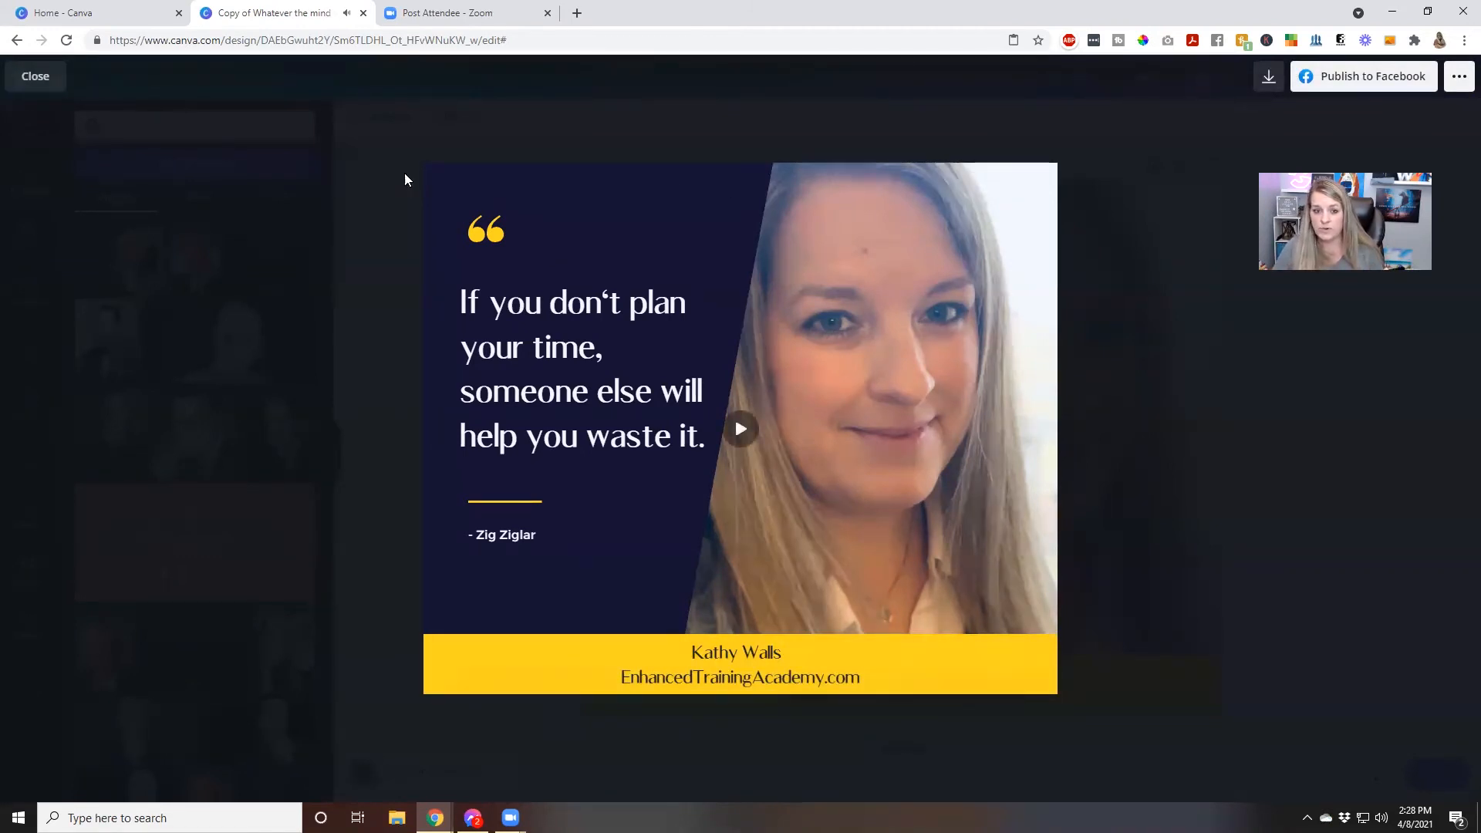
pyautogui.click(36, 77)
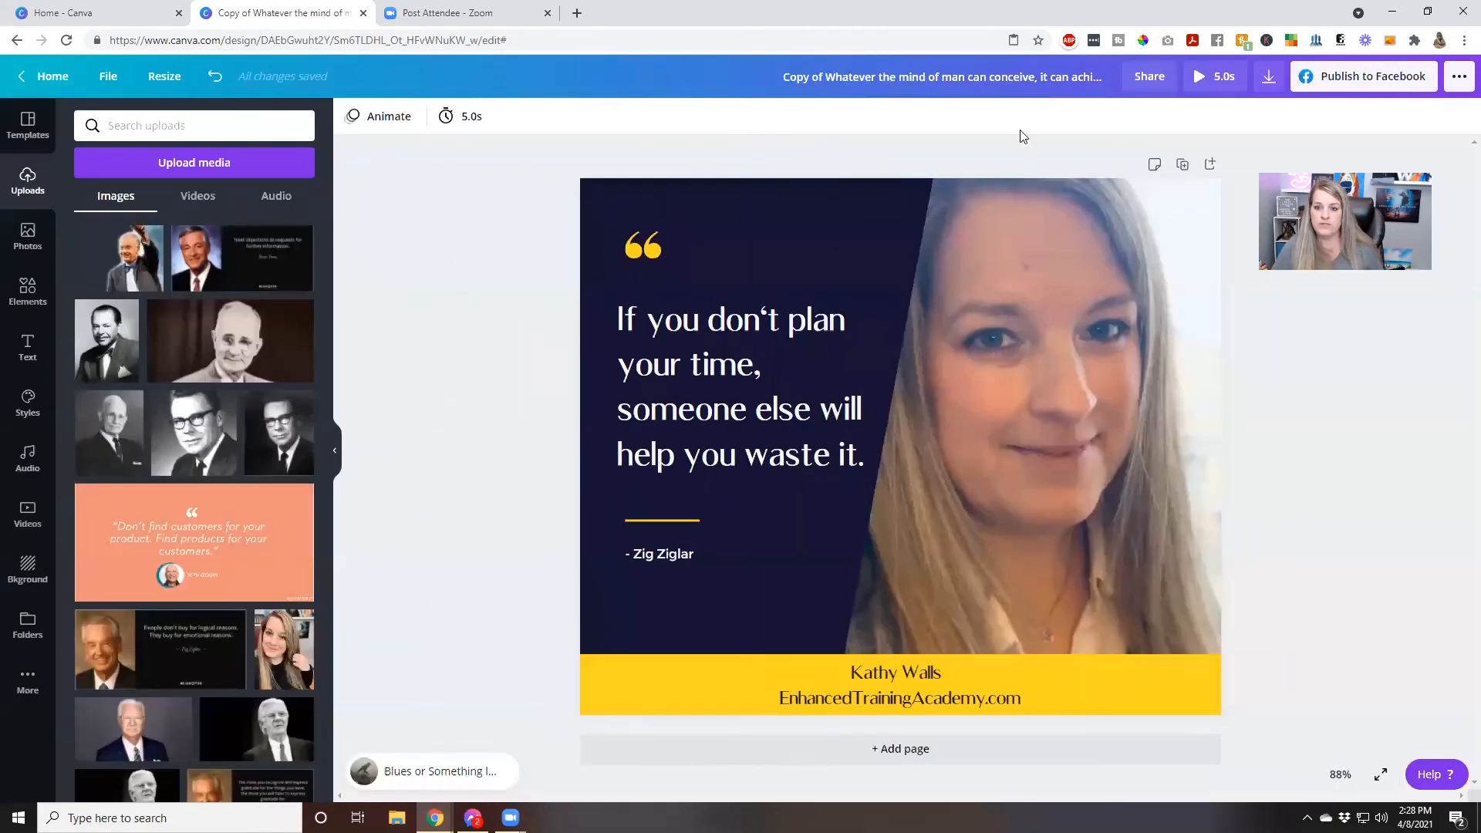
# Rename the design as FB Post Zig Quote
pyautogui.doubleClick(954, 77)
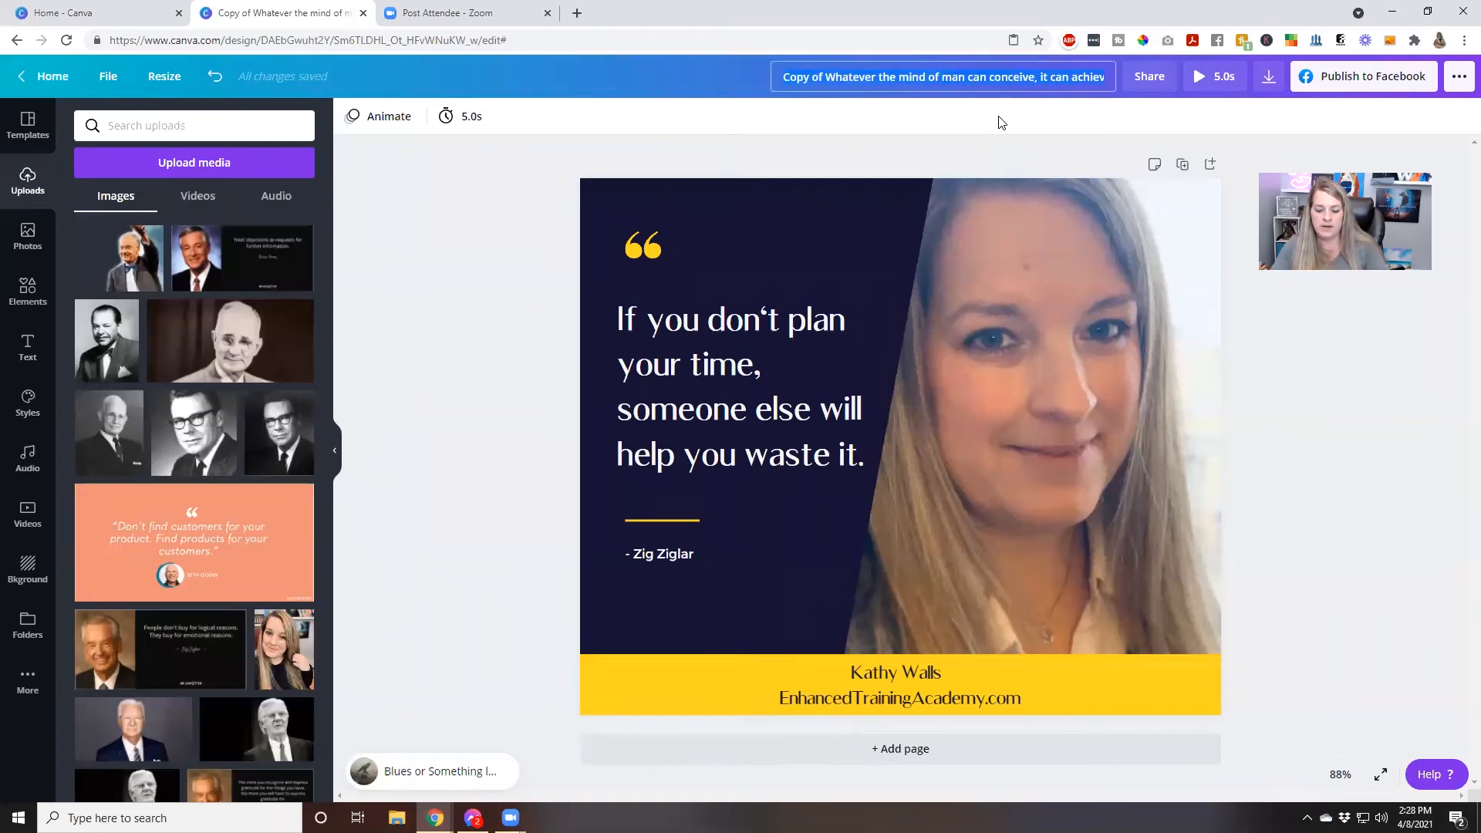
pyautogui.write('FB Post Zig Quote')
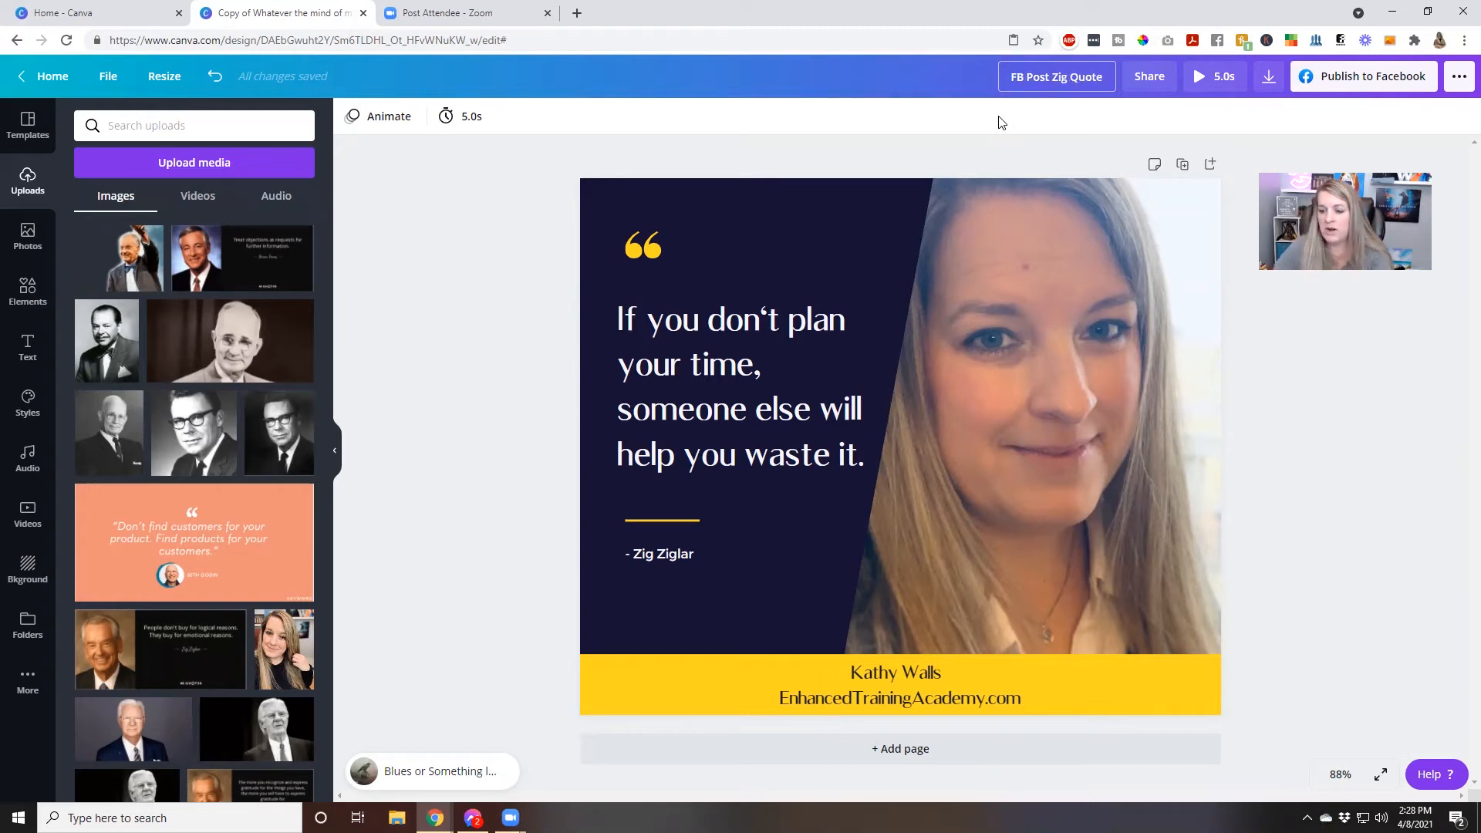
pyautogui.press('Return')
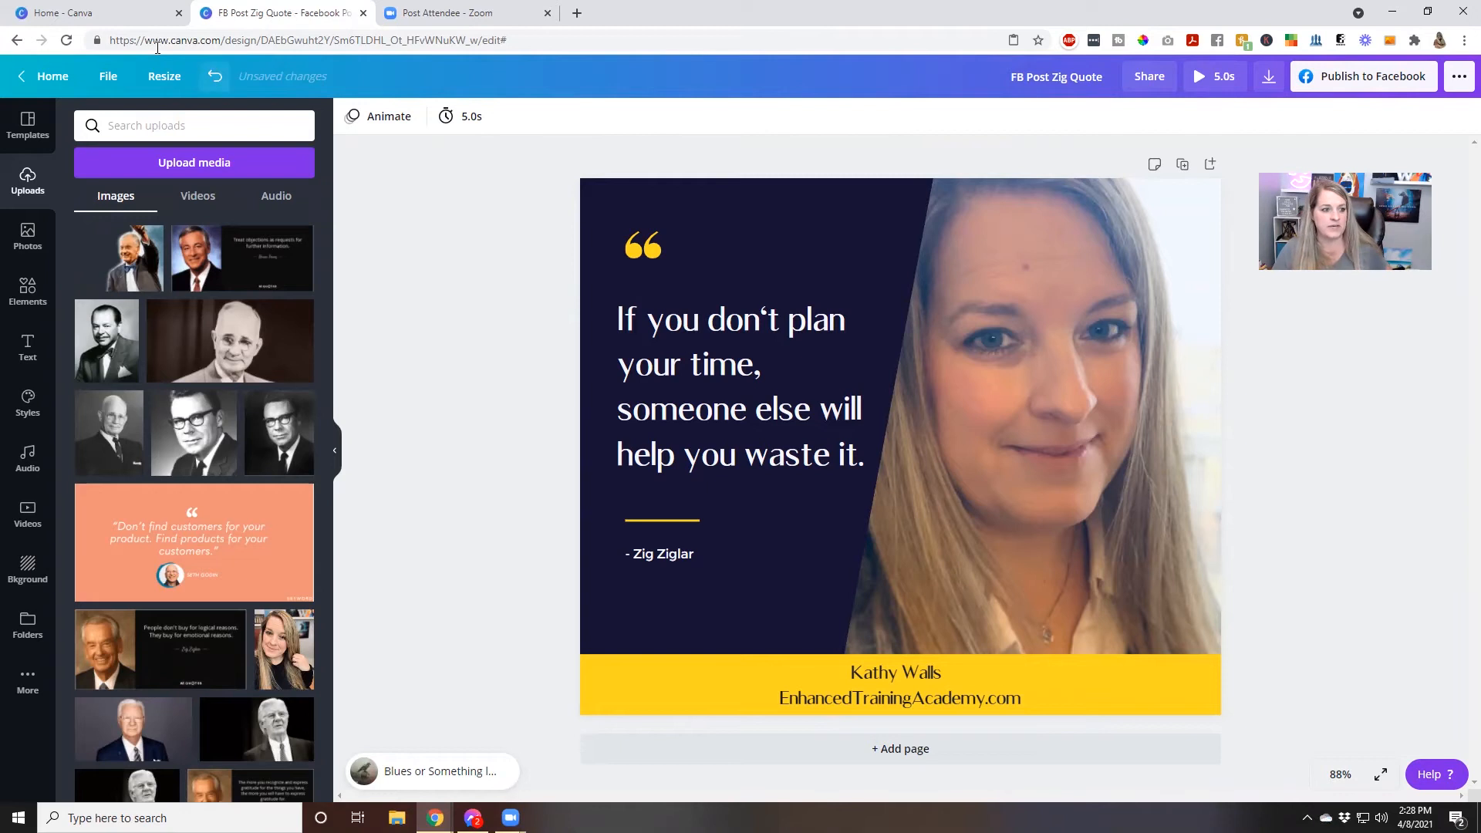
# Return to the home page and reopen FB Post Zig Quote from the recent designs
pyautogui.click(47, 75)
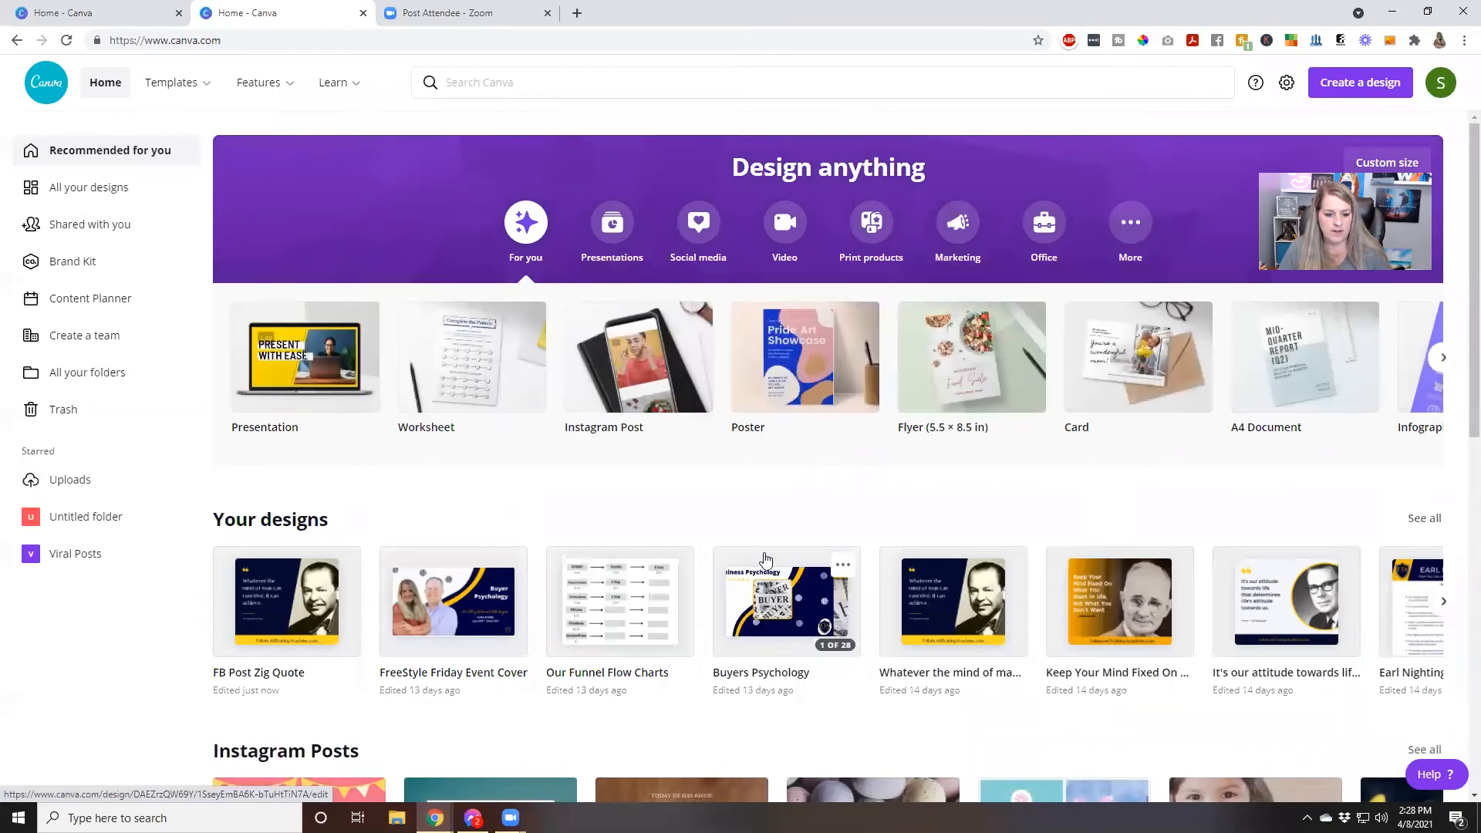
pyautogui.click(307, 604)
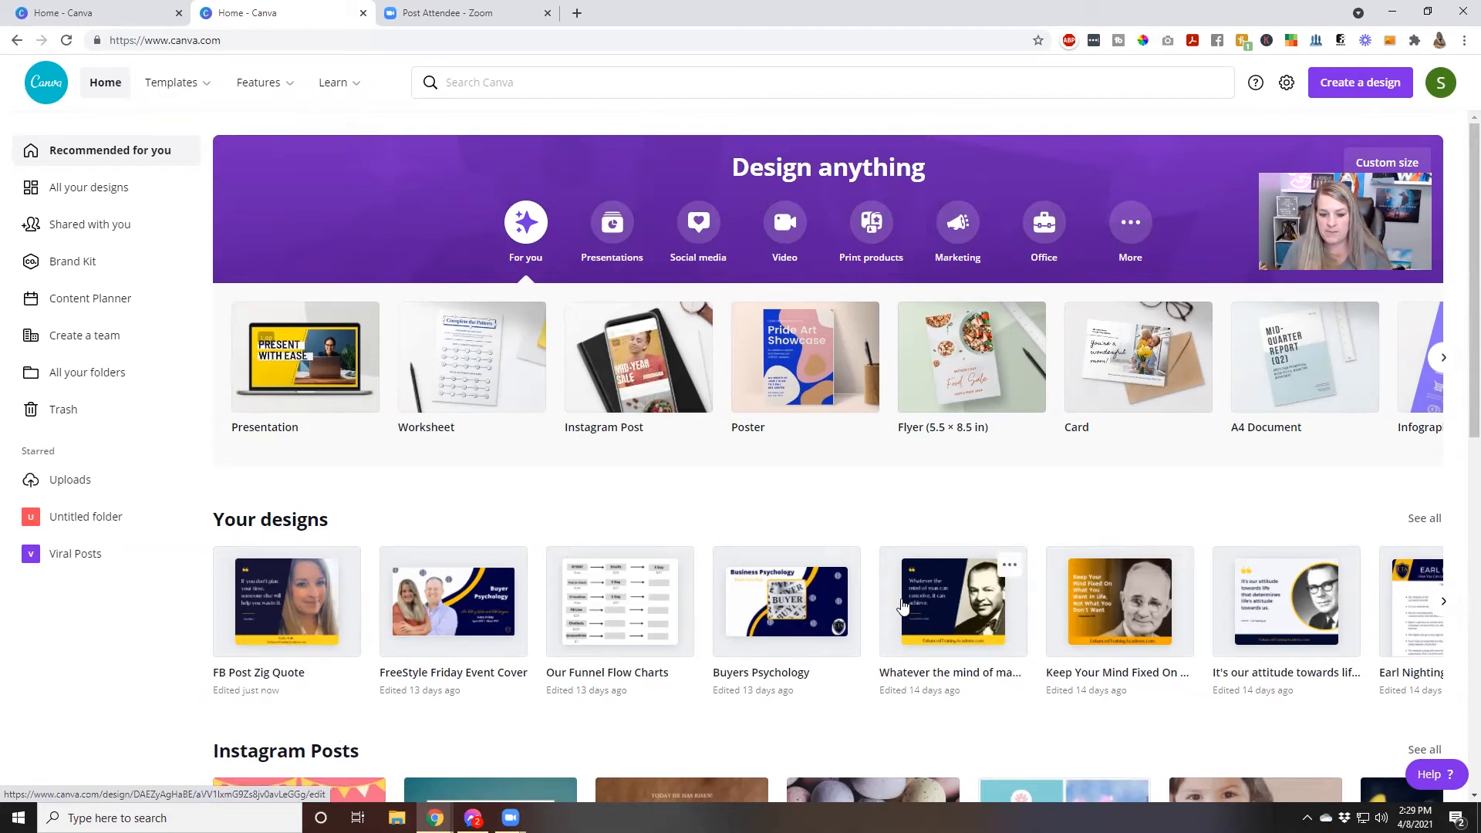
pyautogui.click(261, 593)
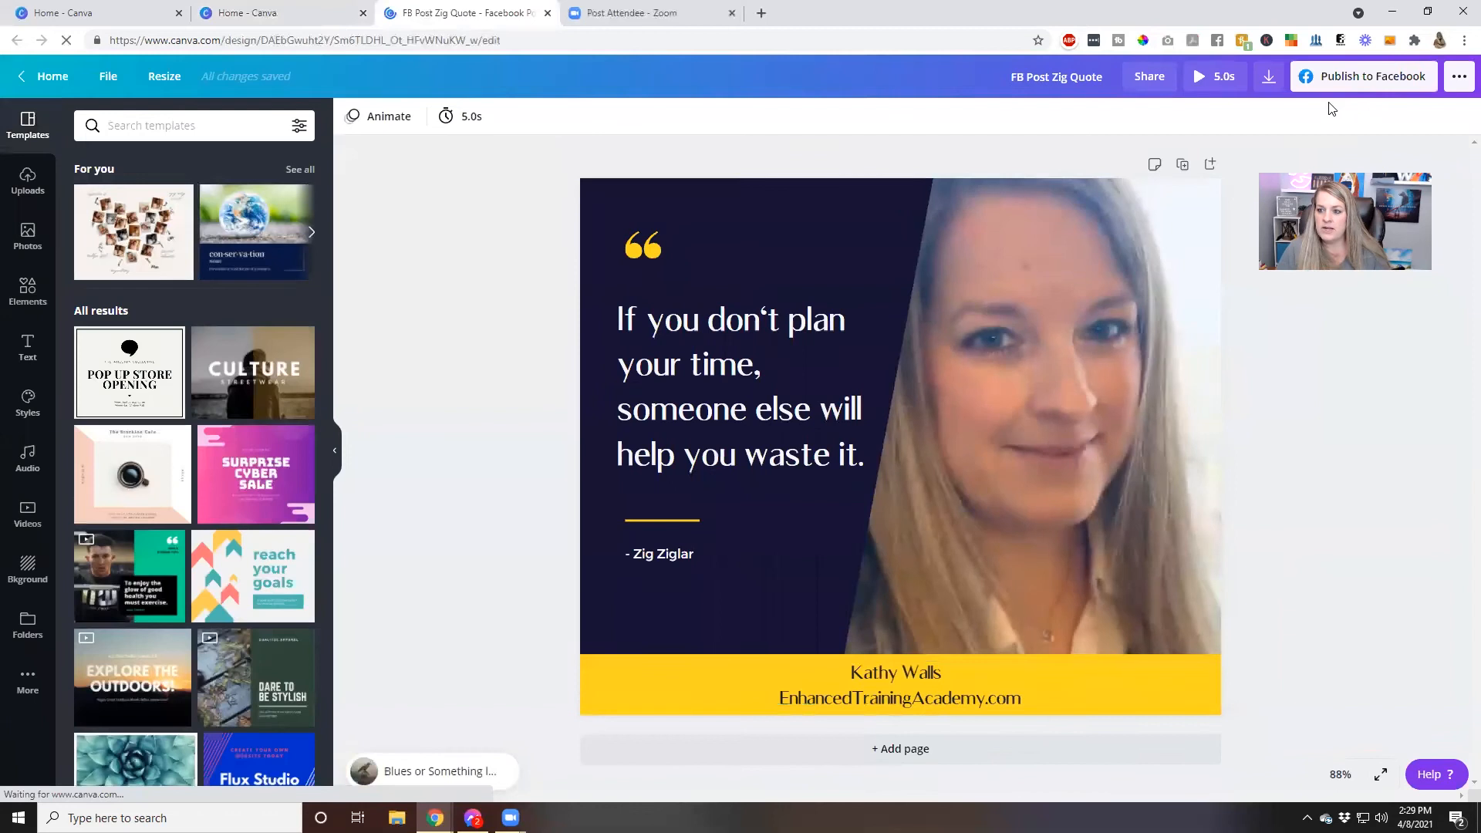
# Review the quote design's download options, sharing options and the list of publishing destinations without using any of them
pyautogui.click(1268, 76)
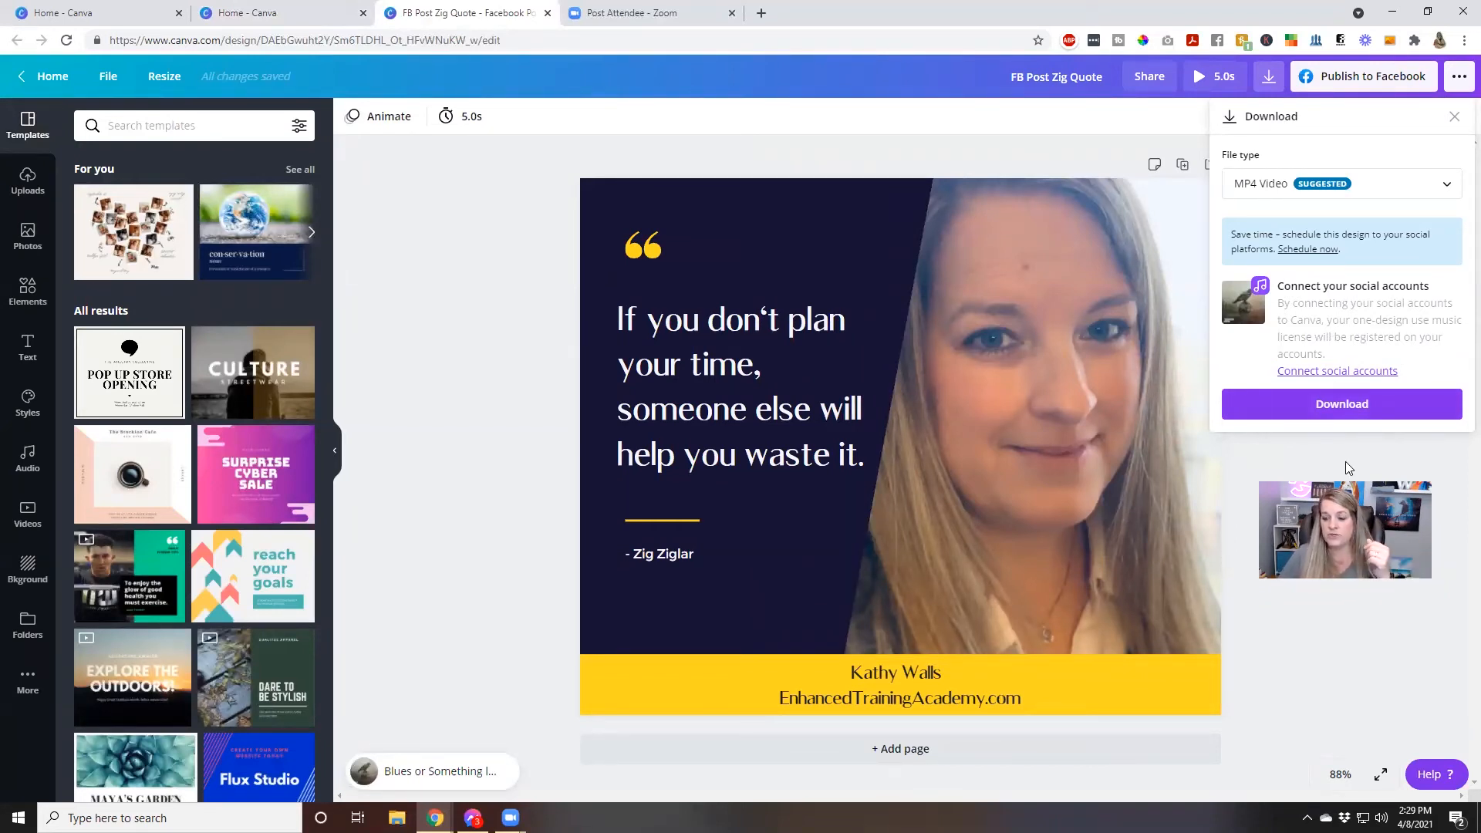
pyautogui.click(1309, 84)
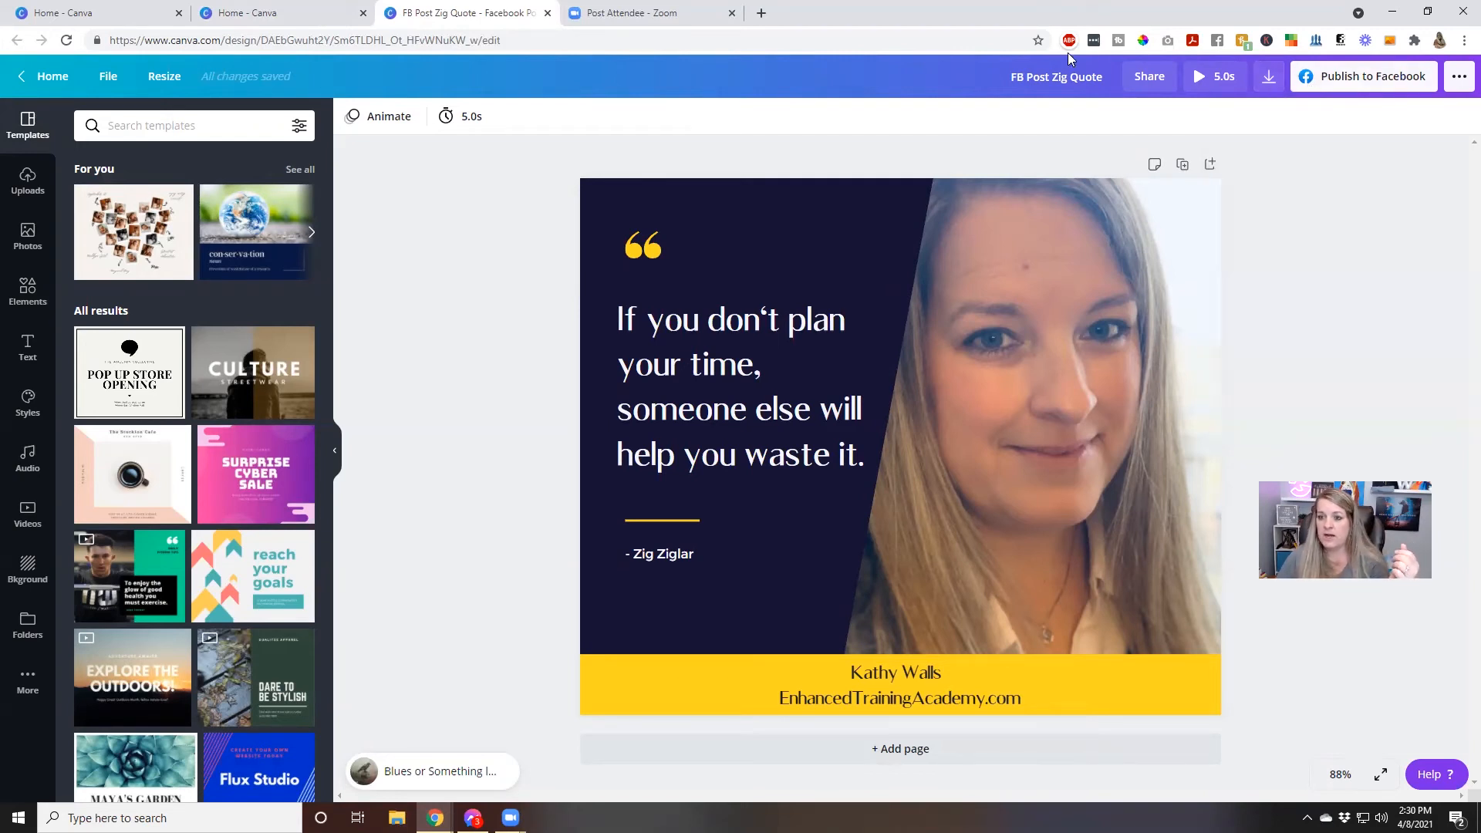
pyautogui.click(1149, 75)
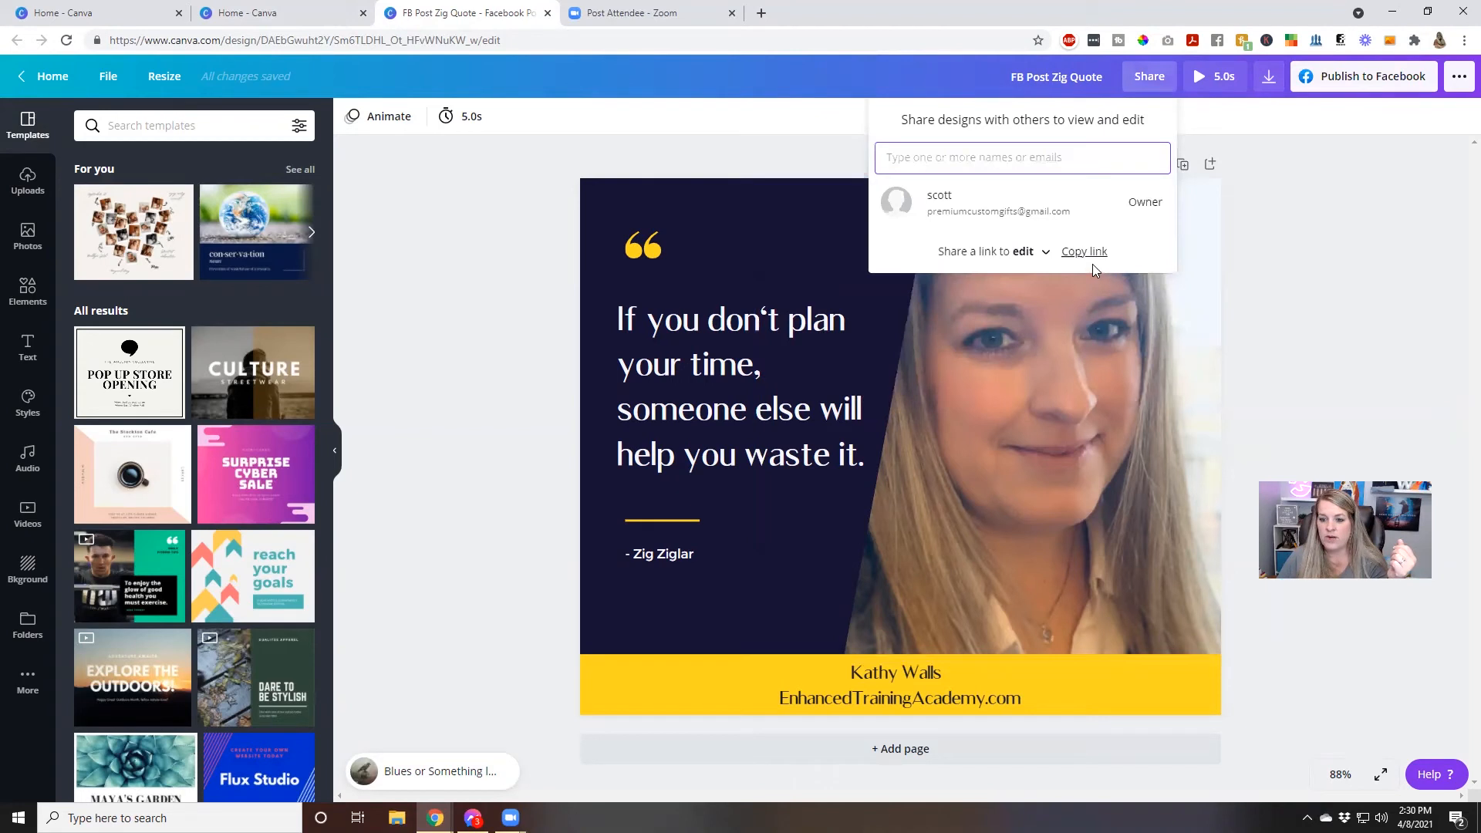
pyautogui.click(1272, 272)
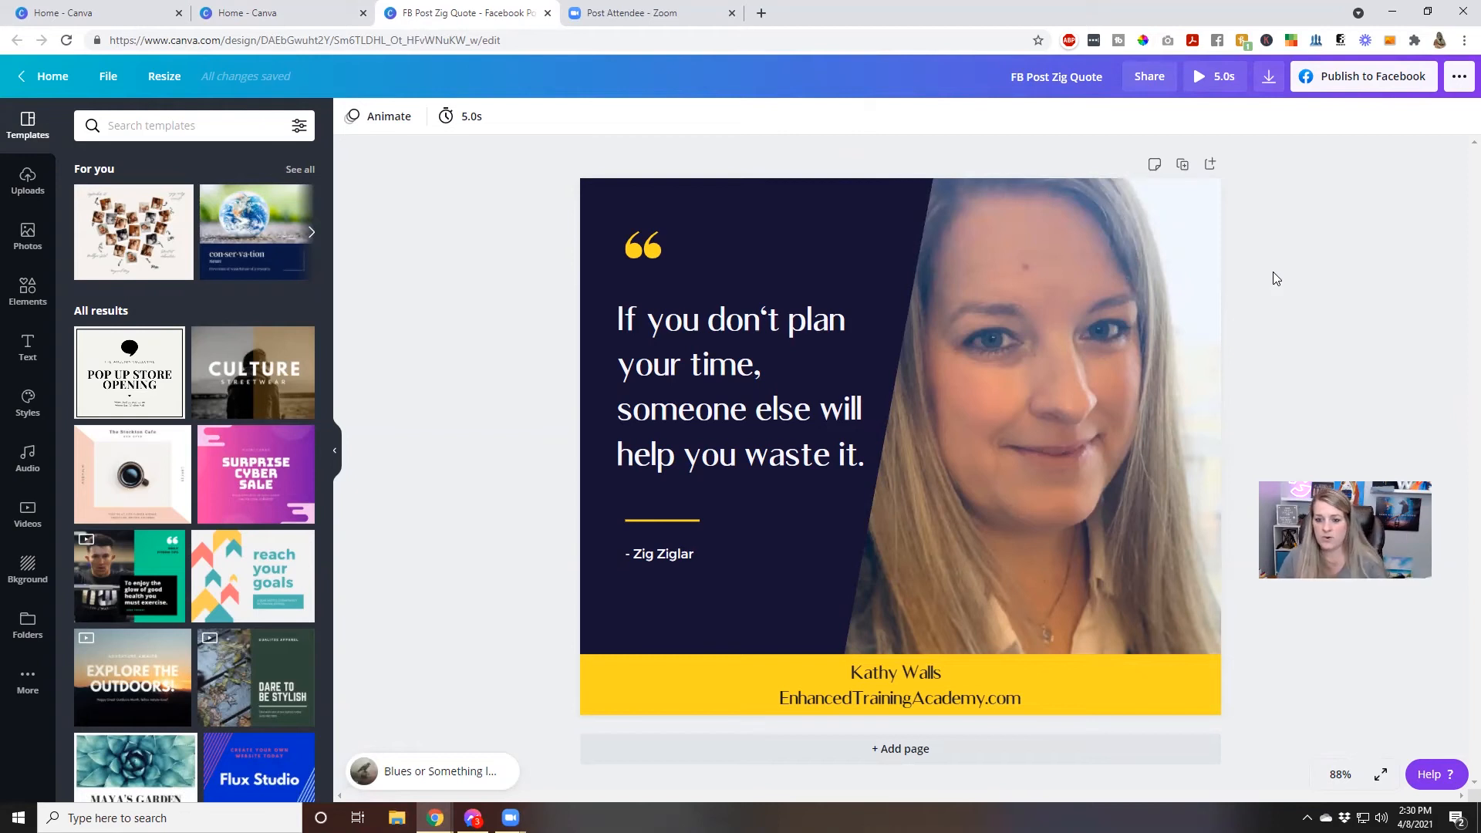
pyautogui.click(1459, 77)
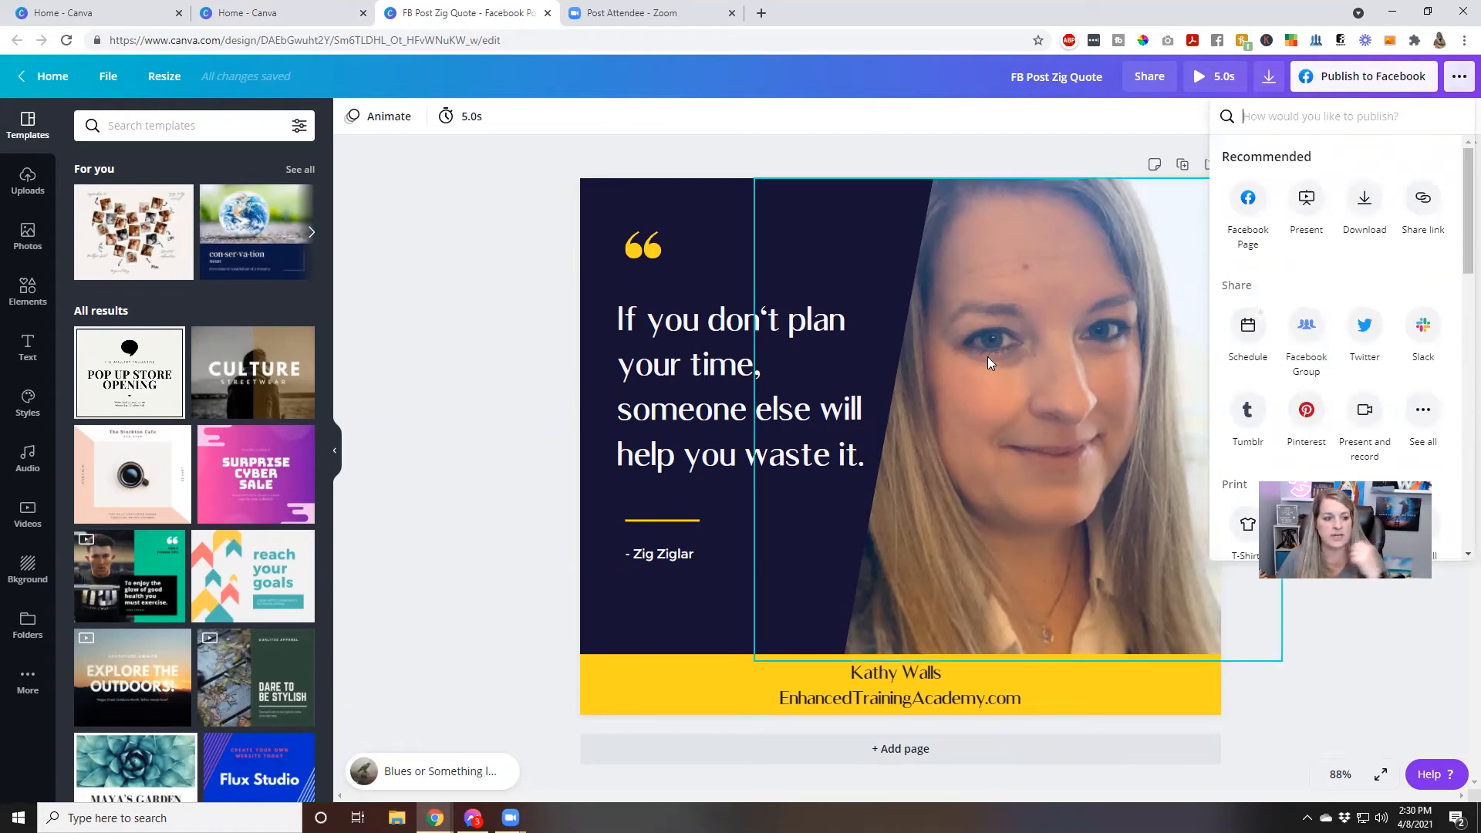
pyautogui.click(404, 267)
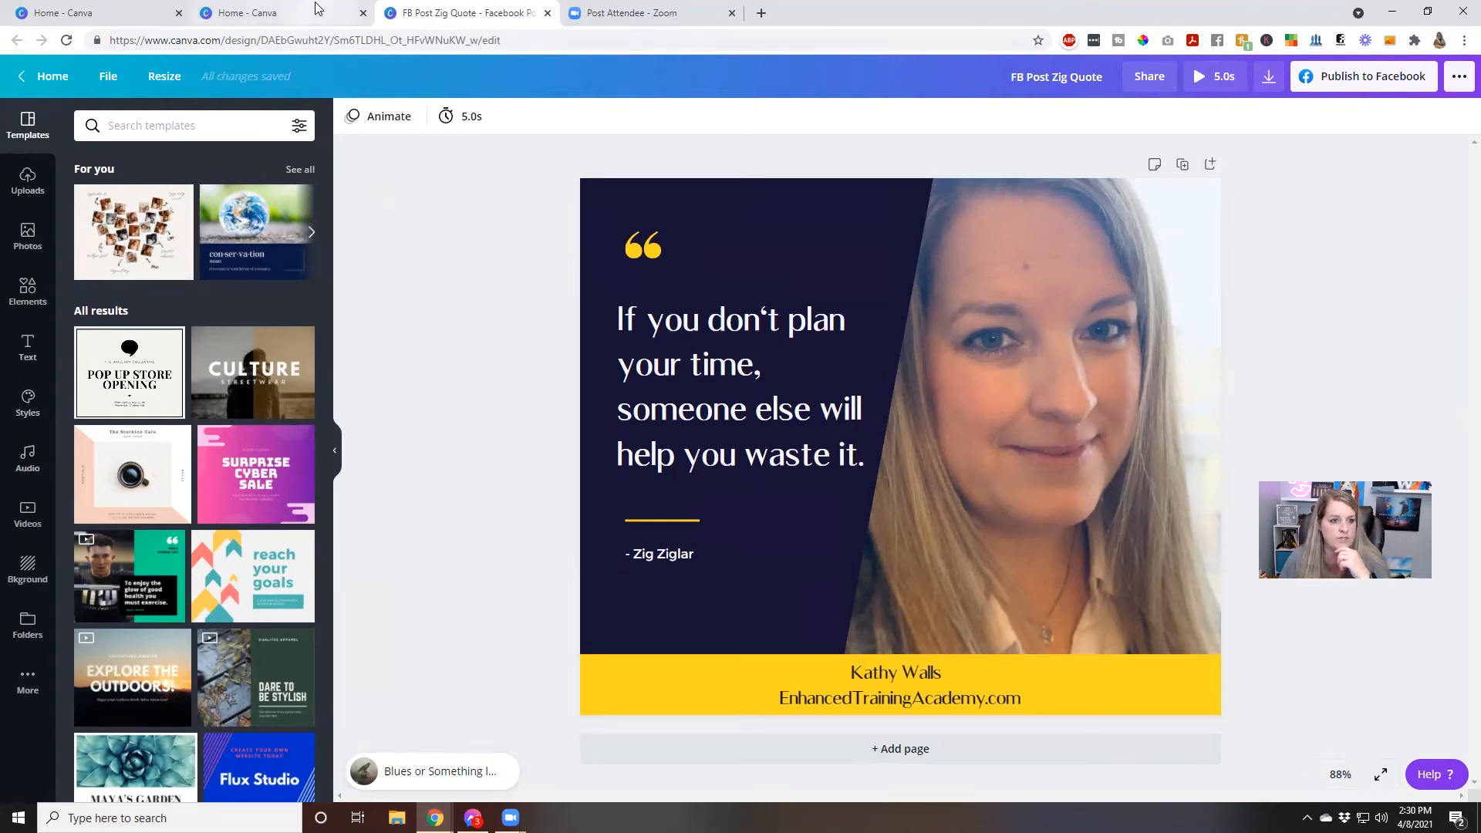
# Close the quote design and create a new presentation, showing all of its Marketing Presentation templates
pyautogui.click(548, 13)
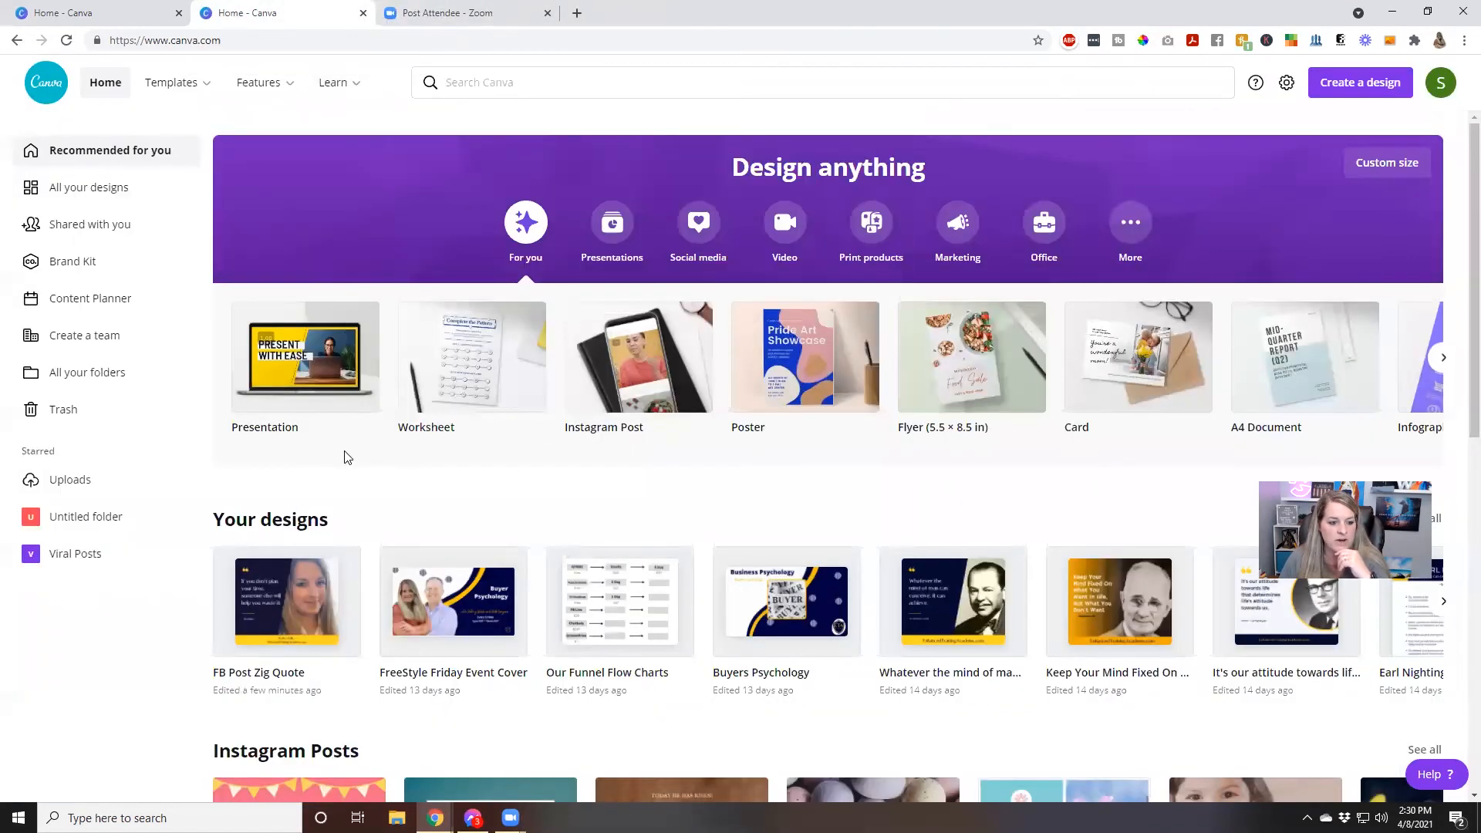
pyautogui.click(282, 376)
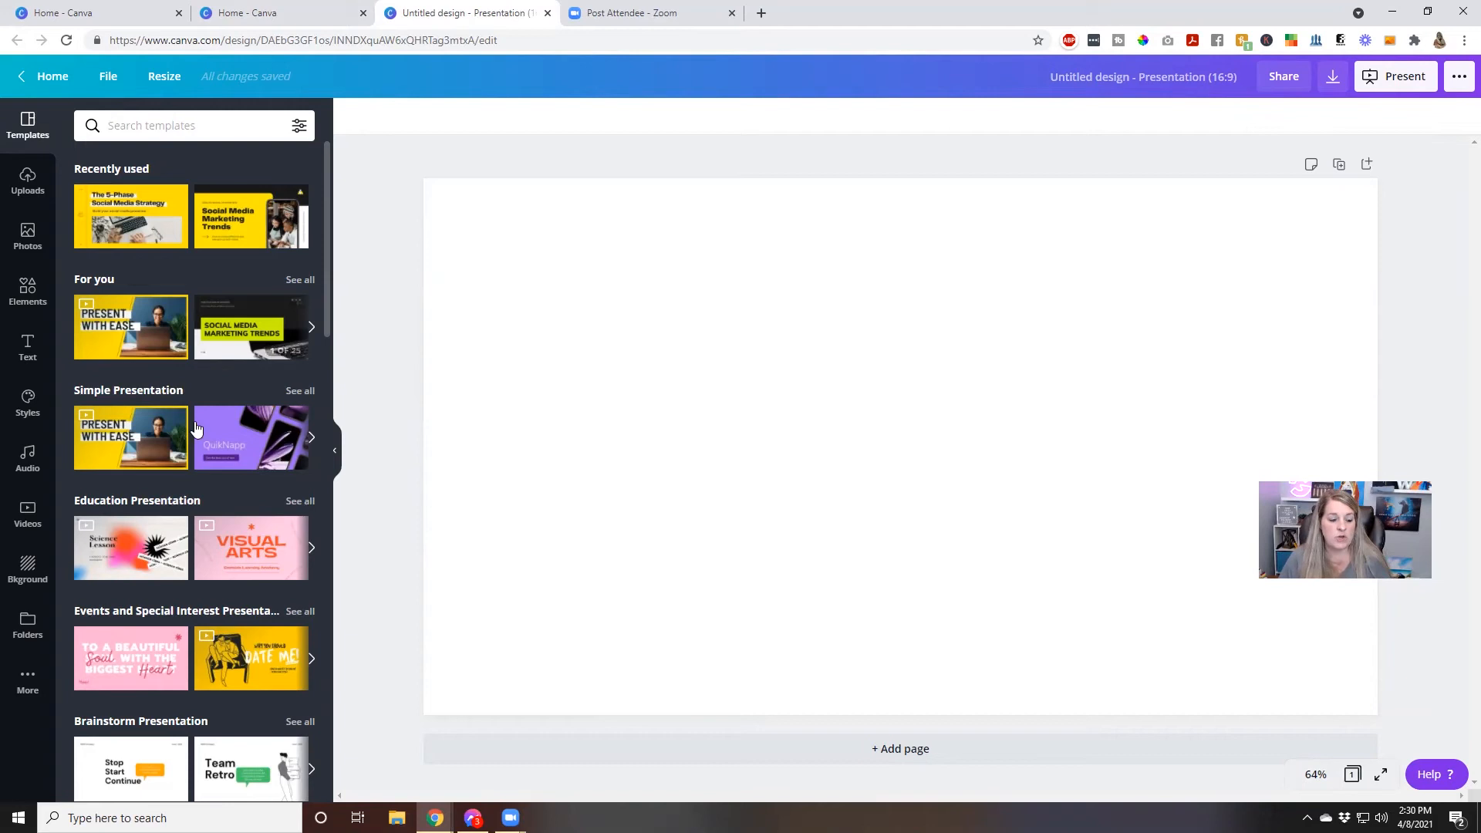
pyautogui.scroll(-8, 195, 371)
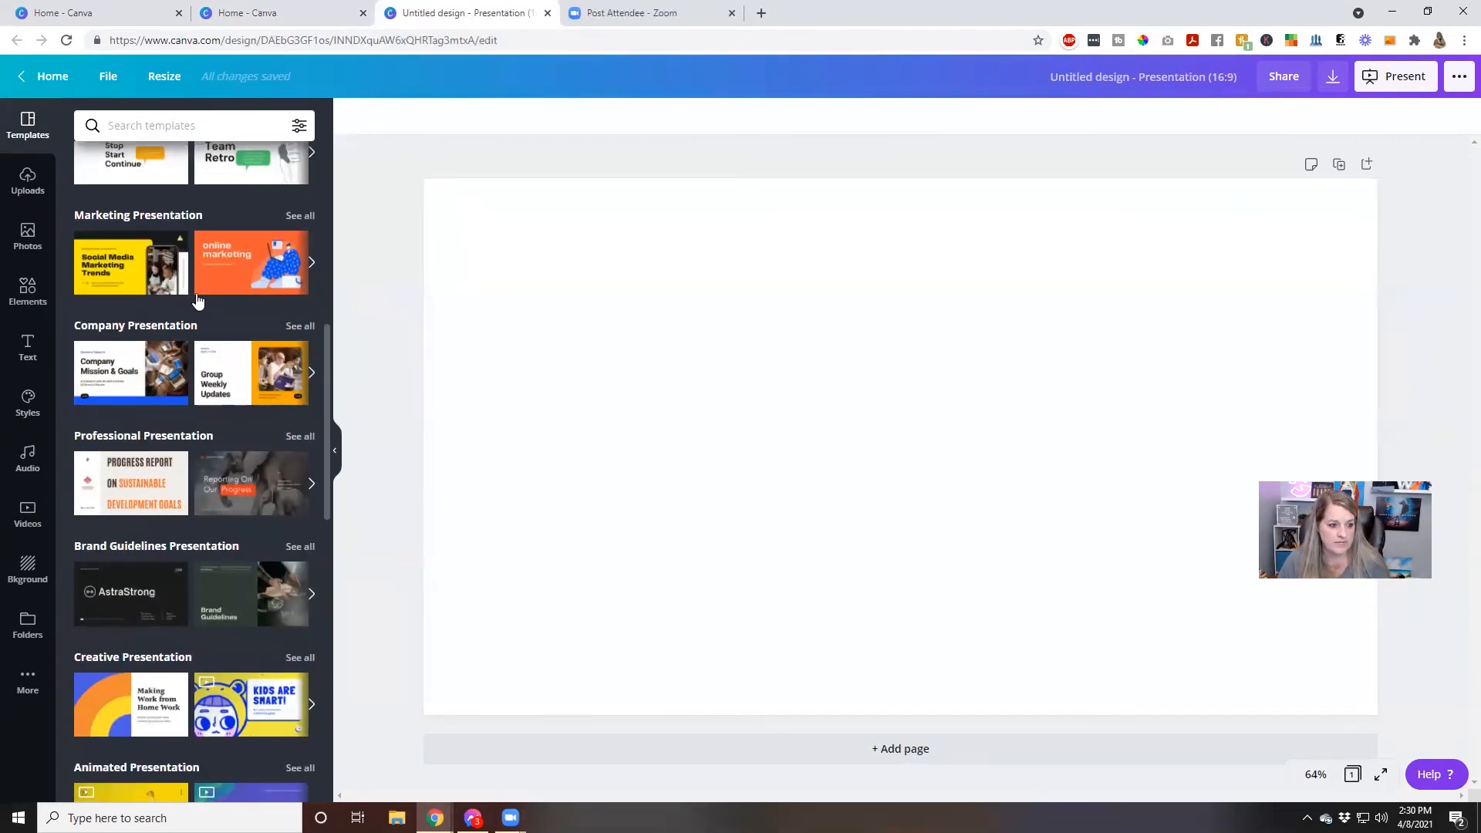
pyautogui.click(292, 213)
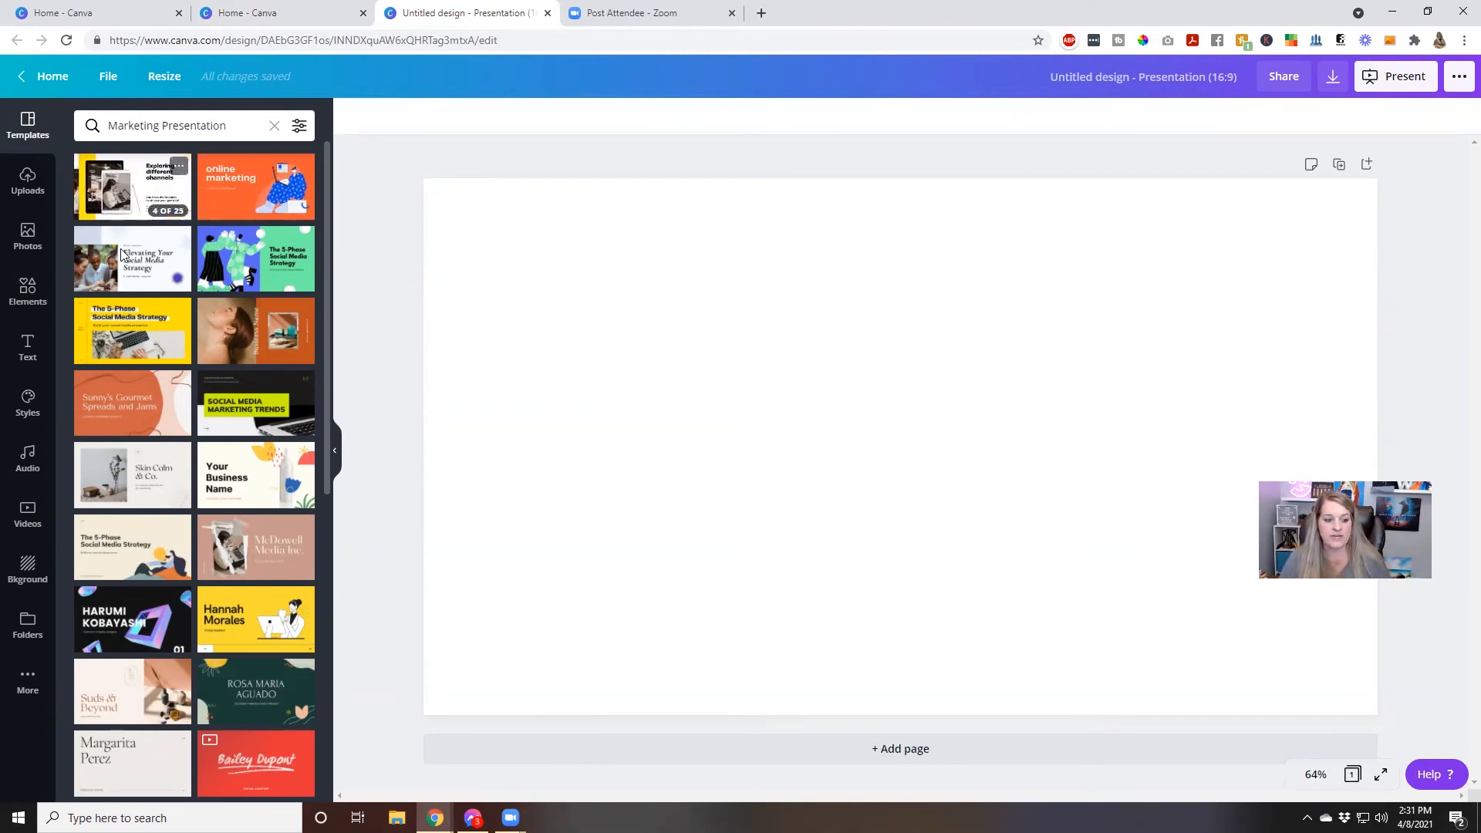
# Apply all 15 pages of the Light Coral Modern Chic Vintage Product Marketing Presentation template
pyautogui.scroll(-7, 124, 463)
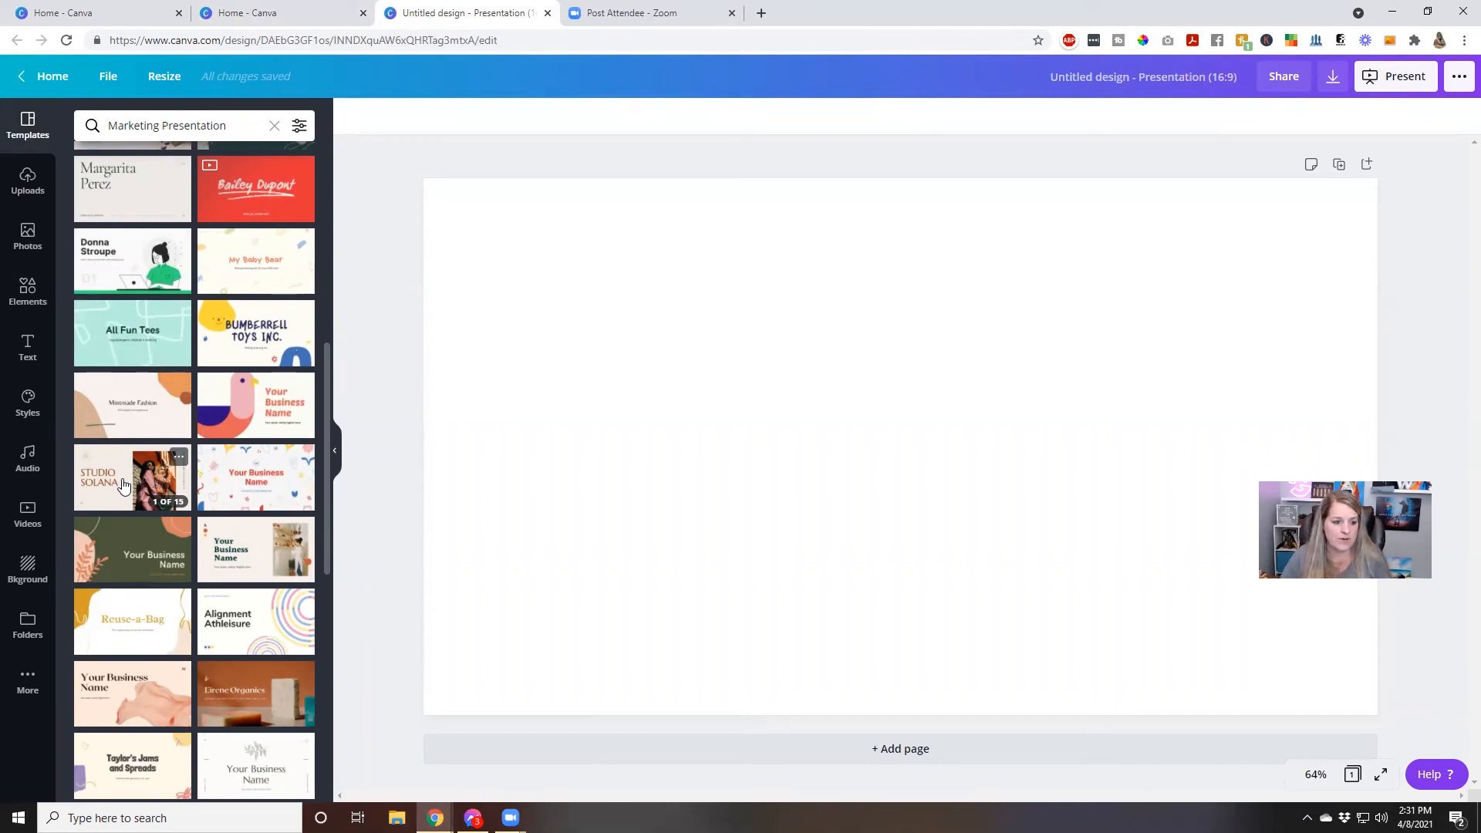
pyautogui.click(144, 685)
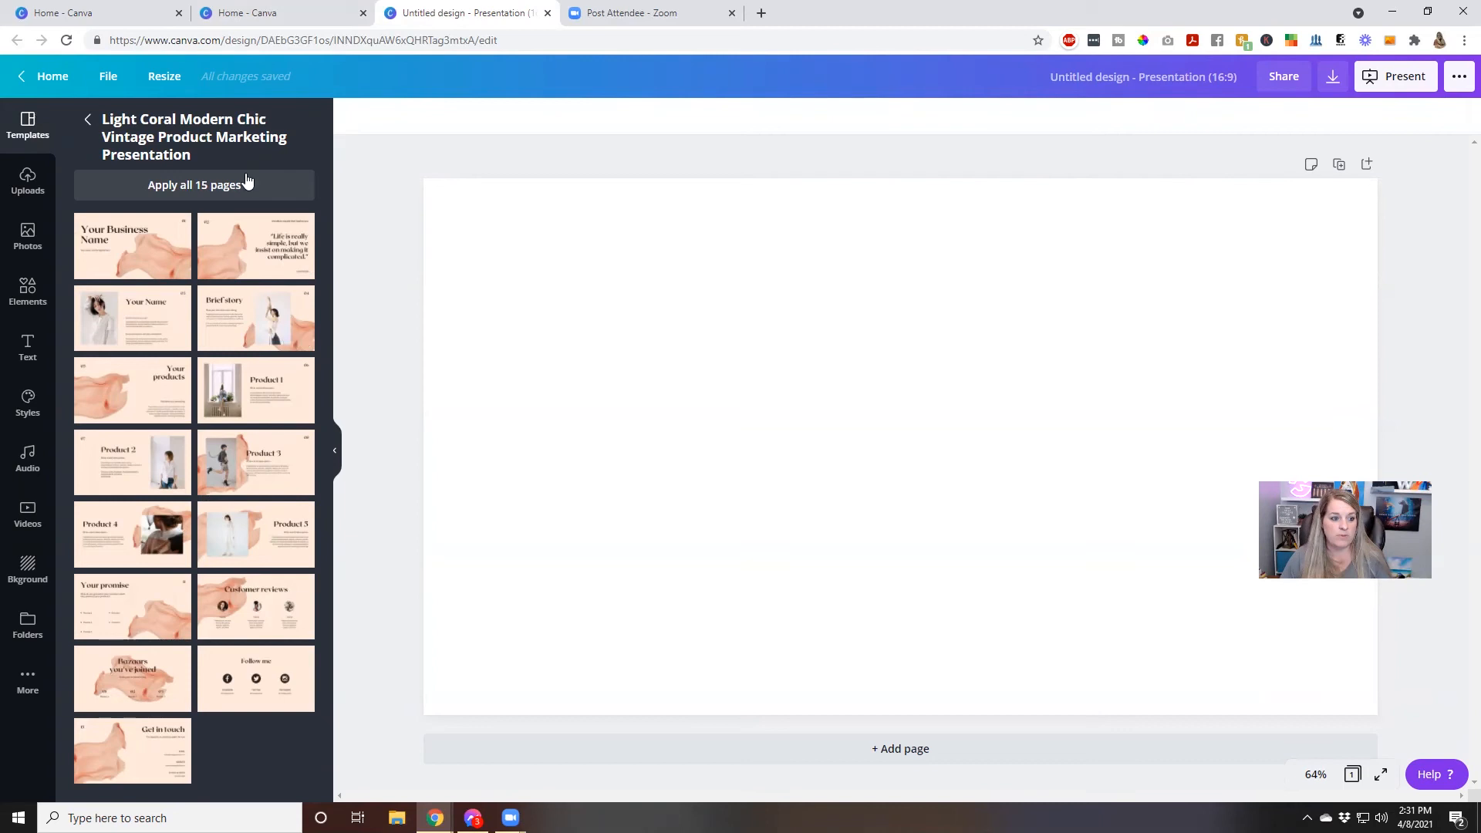
pyautogui.click(132, 245)
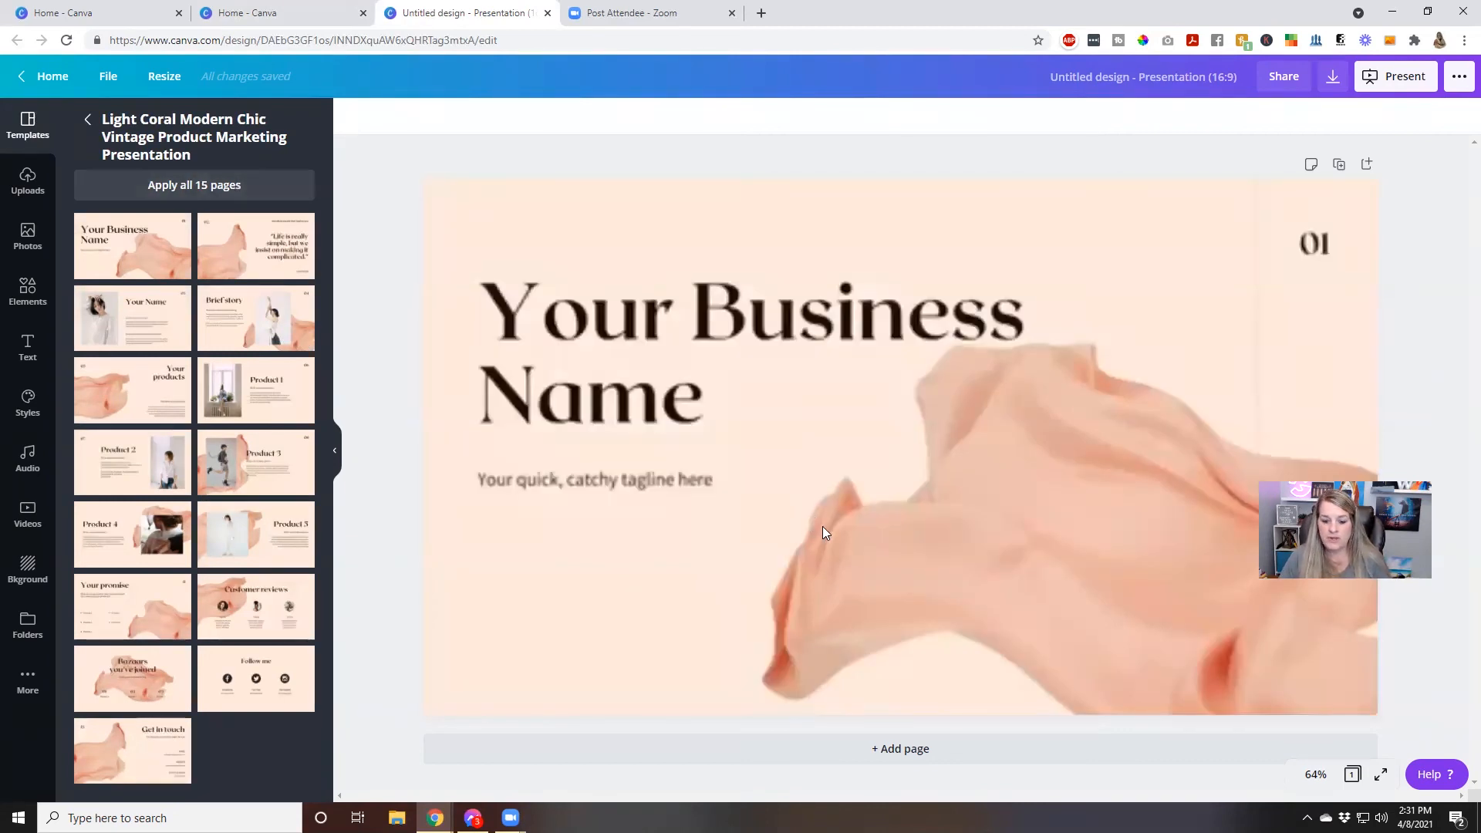
# Look through the applied template's pages, from the product slides to the customer reviews and back to the cover
pyautogui.scroll(-10, 736, 560)
pyautogui.scroll(-20, 738, 568)
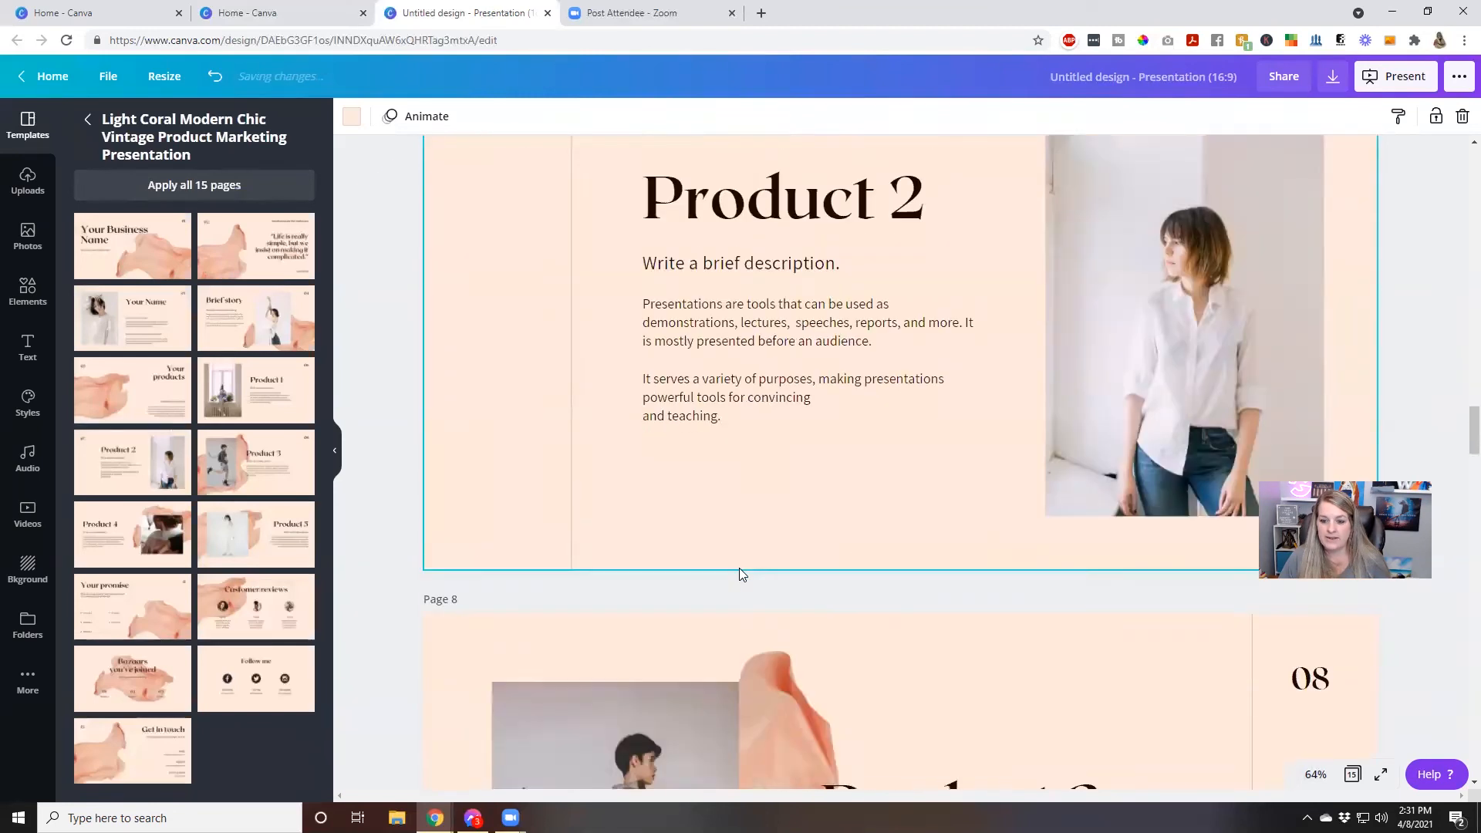
pyautogui.scroll(-20, 739, 568)
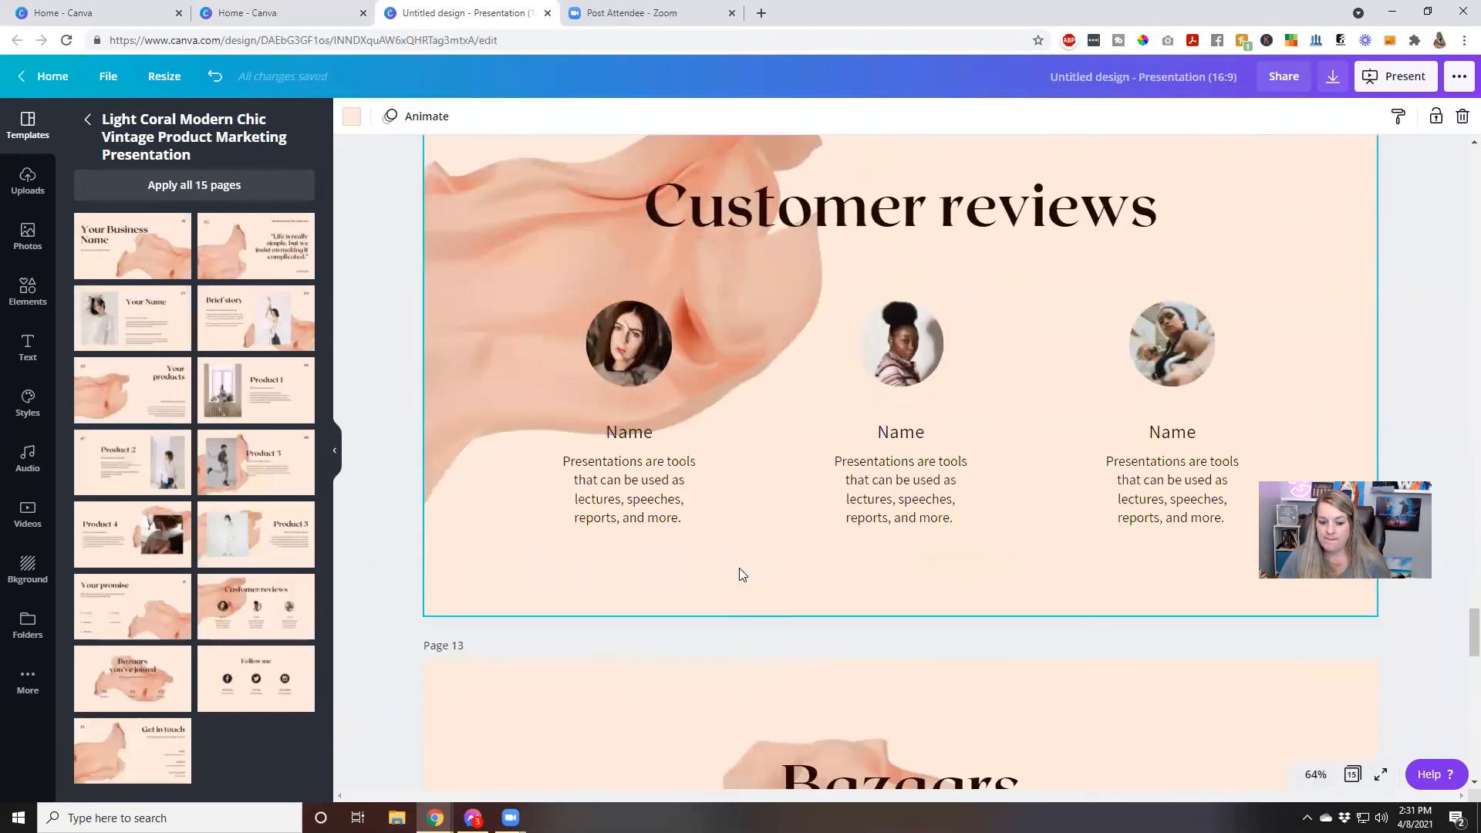
pyautogui.scroll(-15, 739, 574)
pyautogui.scroll(15, 739, 574)
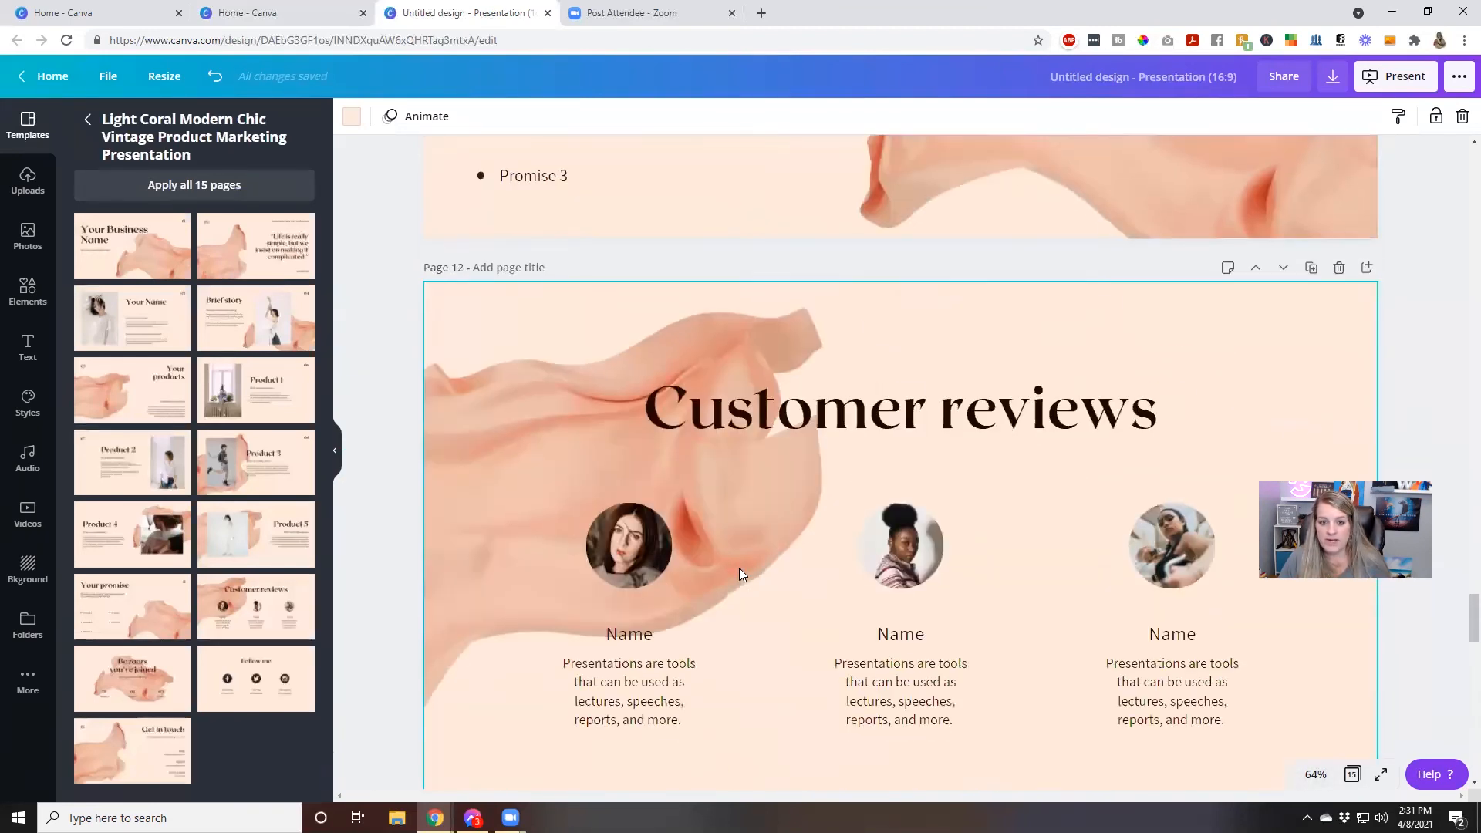
pyautogui.scroll(20, 739, 568)
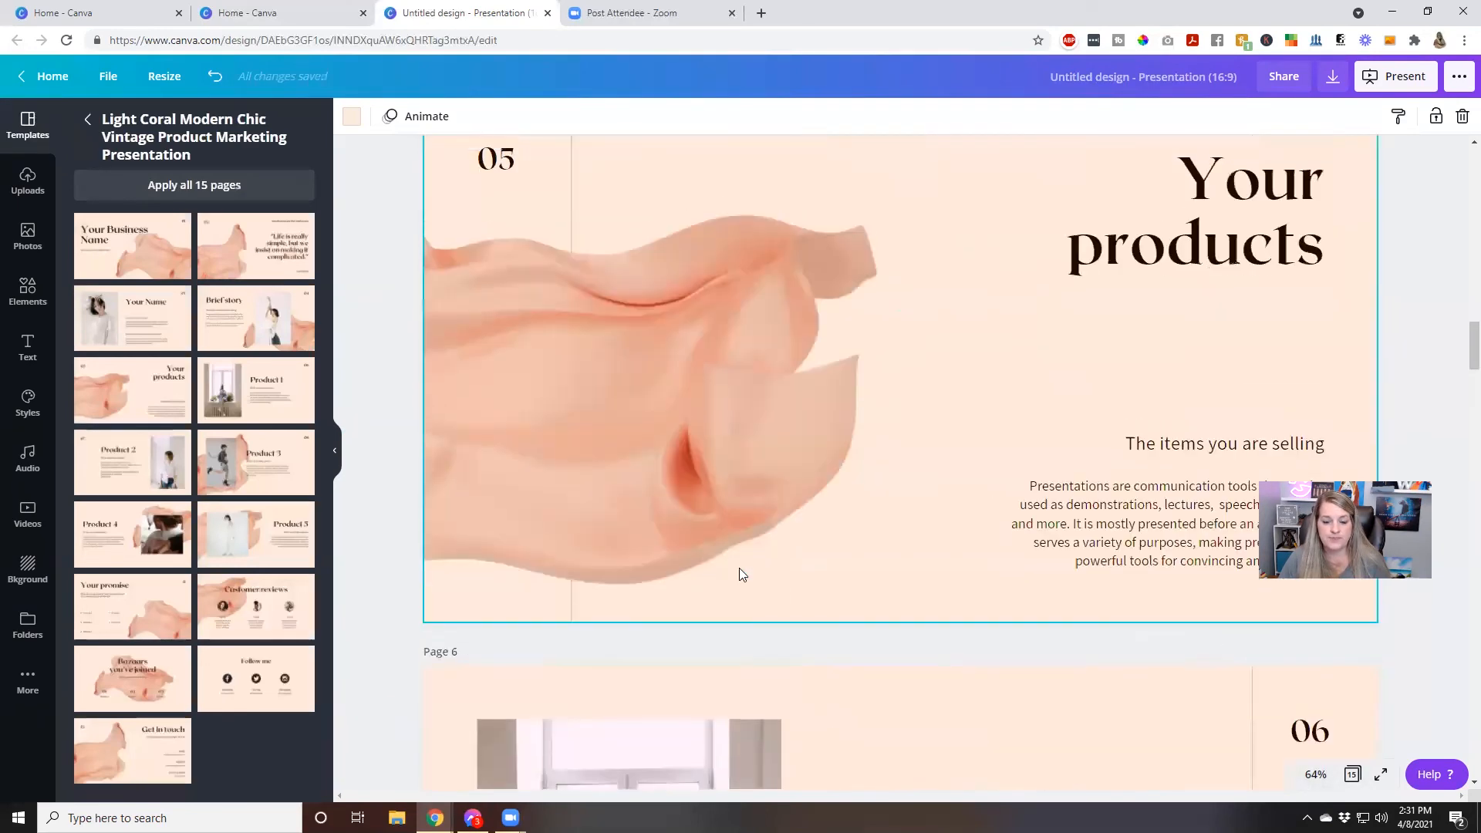
pyautogui.scroll(20, 739, 569)
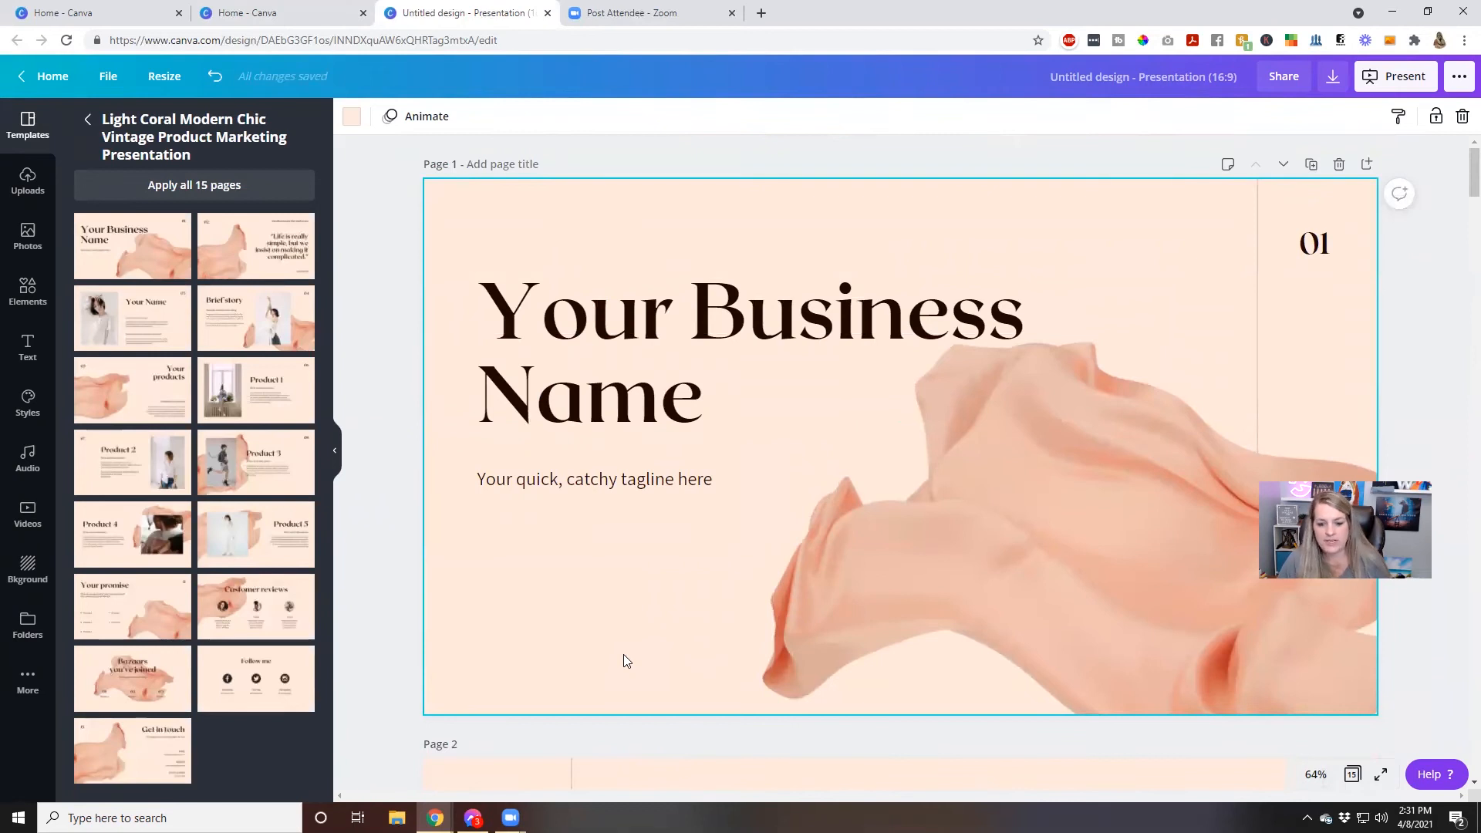
# Change the background of page 1 to the yellow from the Luscious Lemonade palette, trying its light blue first
pyautogui.click(359, 121)
pyautogui.click(166, 437)
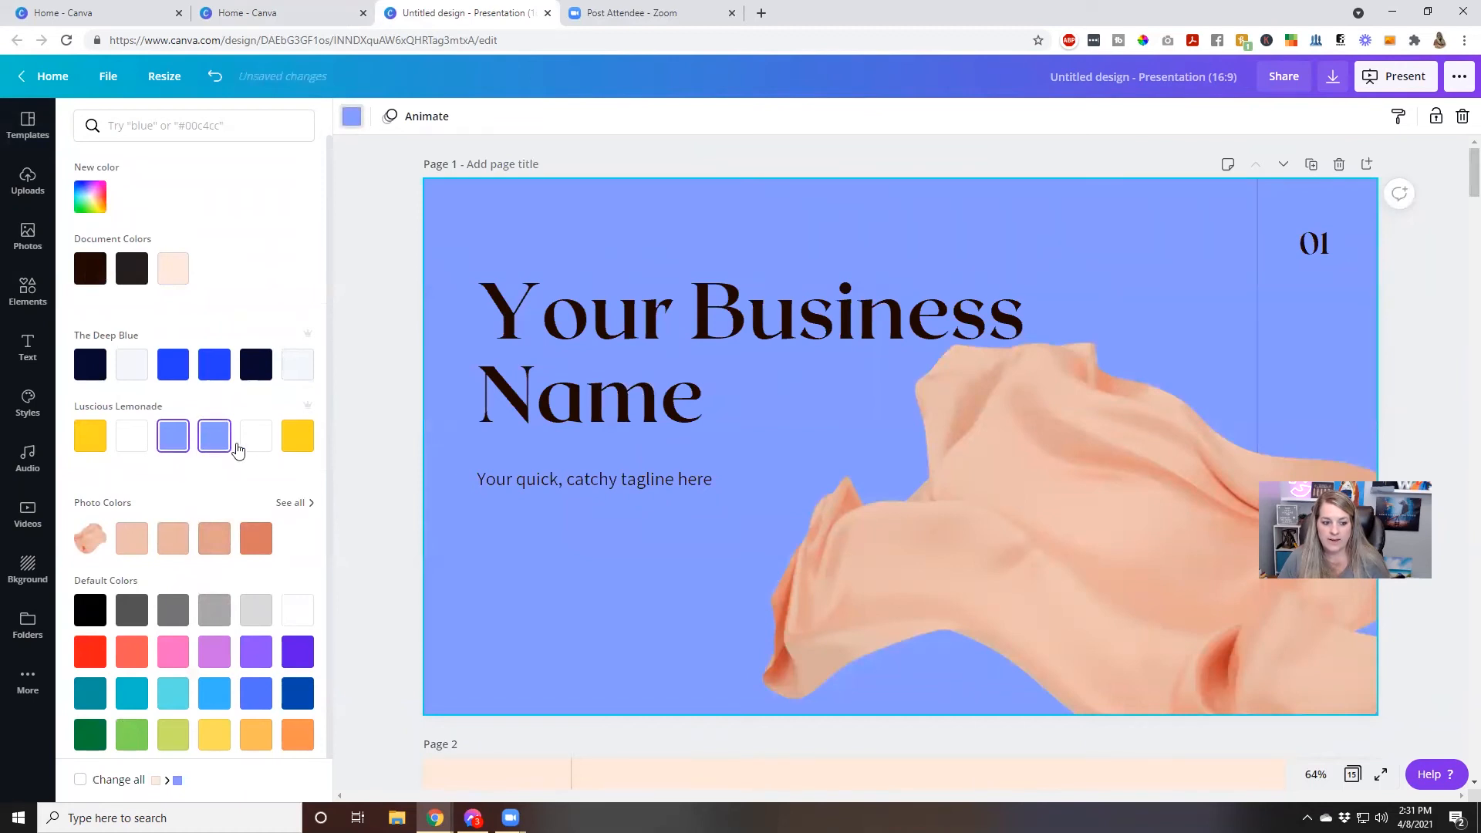
pyautogui.click(298, 439)
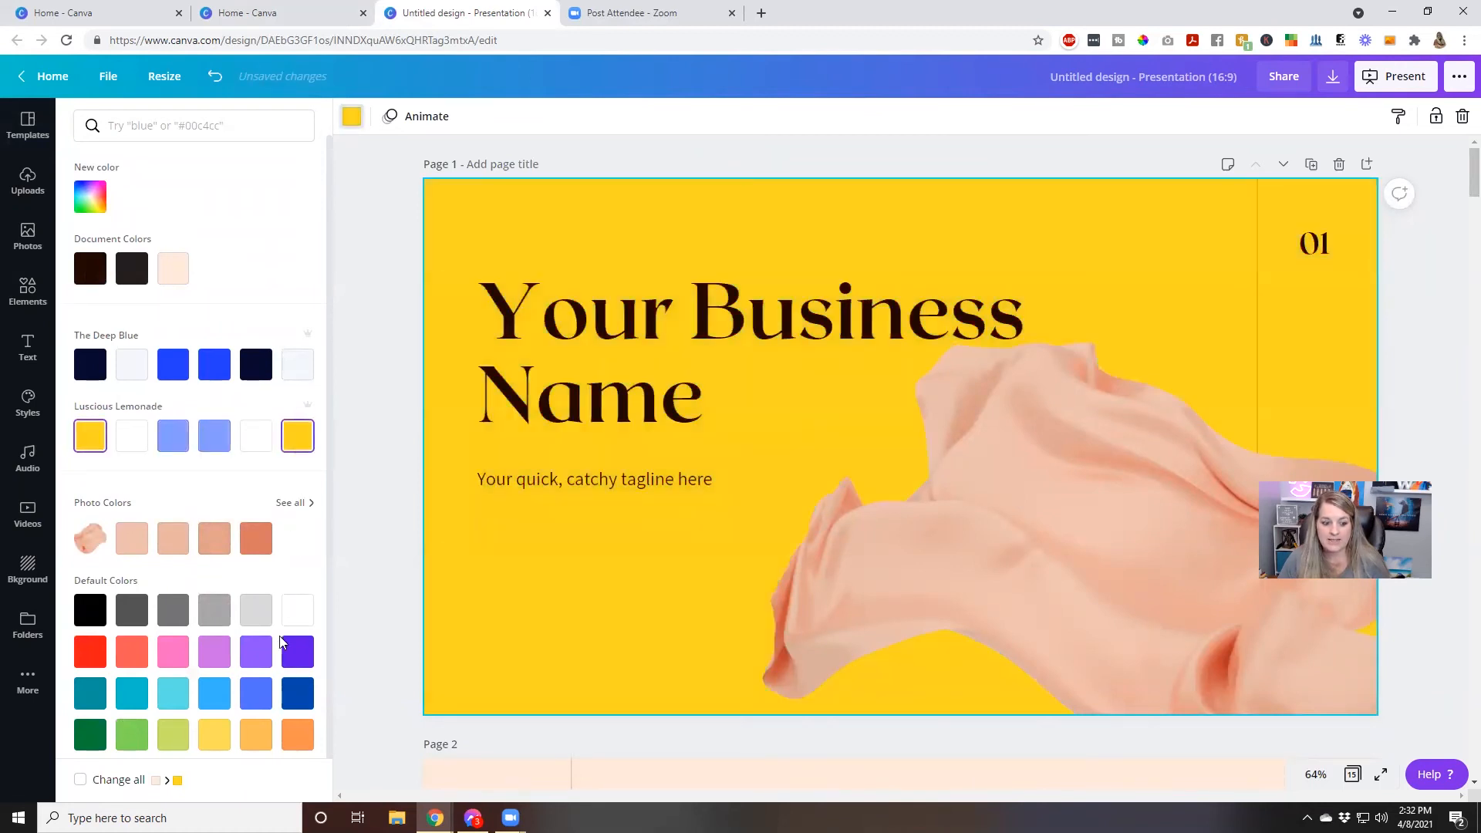
# Replace the peach fabric on page 1 with the dark grey draped fabric from the Magic recommendations photos, trying the yellow and cream fabrics first
pyautogui.click(1155, 527)
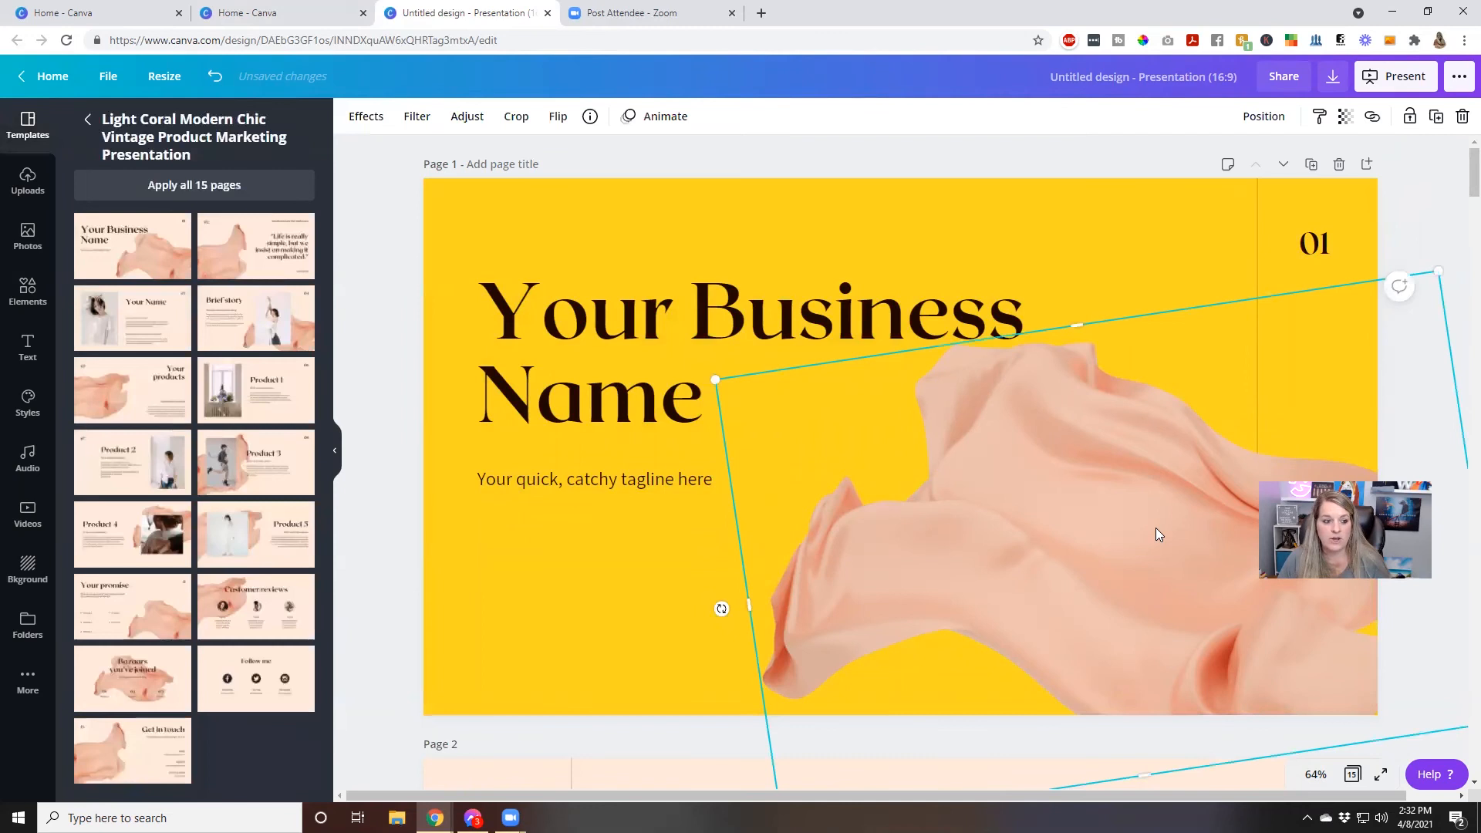
pyautogui.click(93, 122)
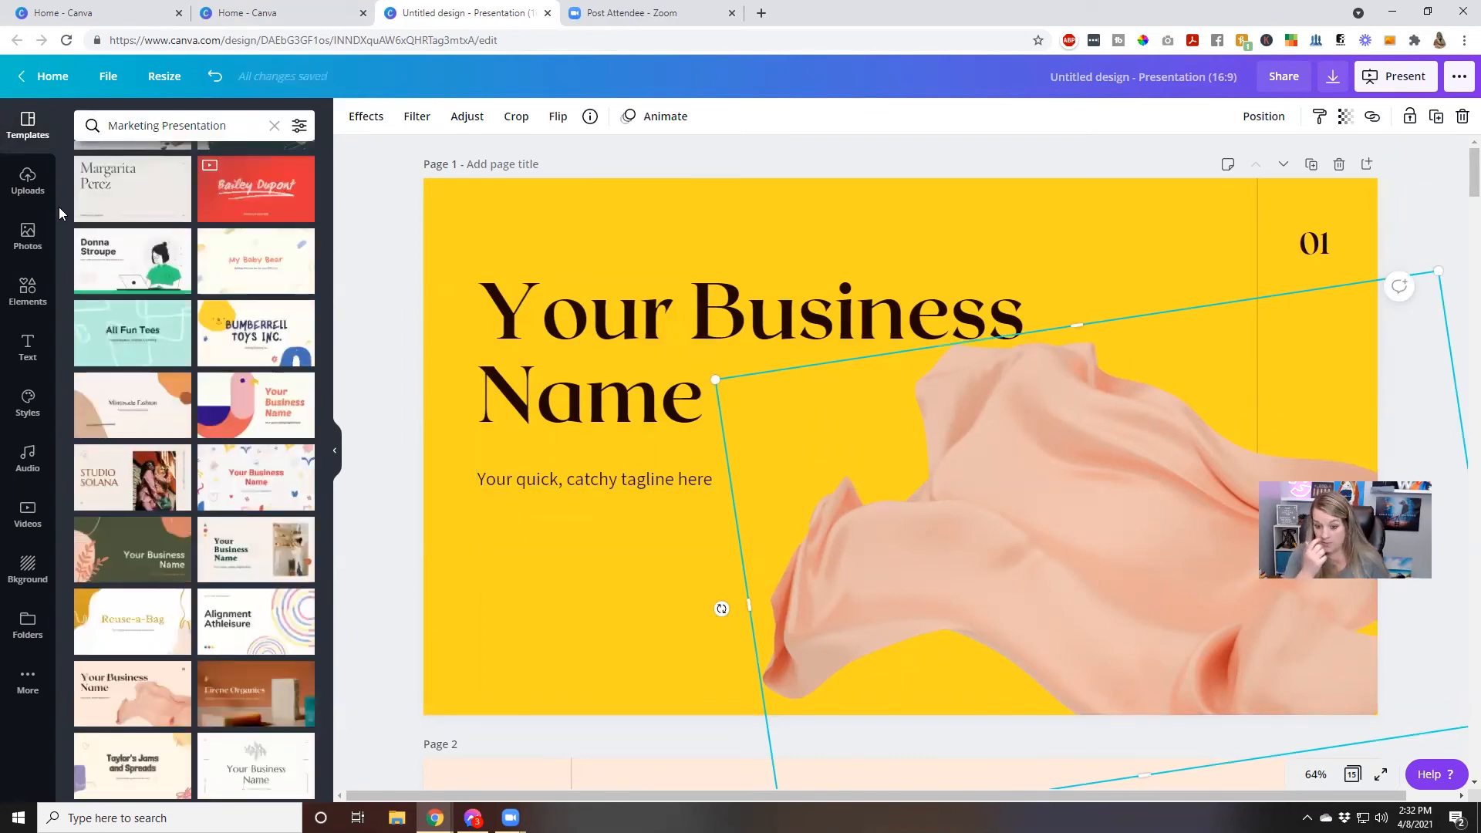
pyautogui.click(19, 232)
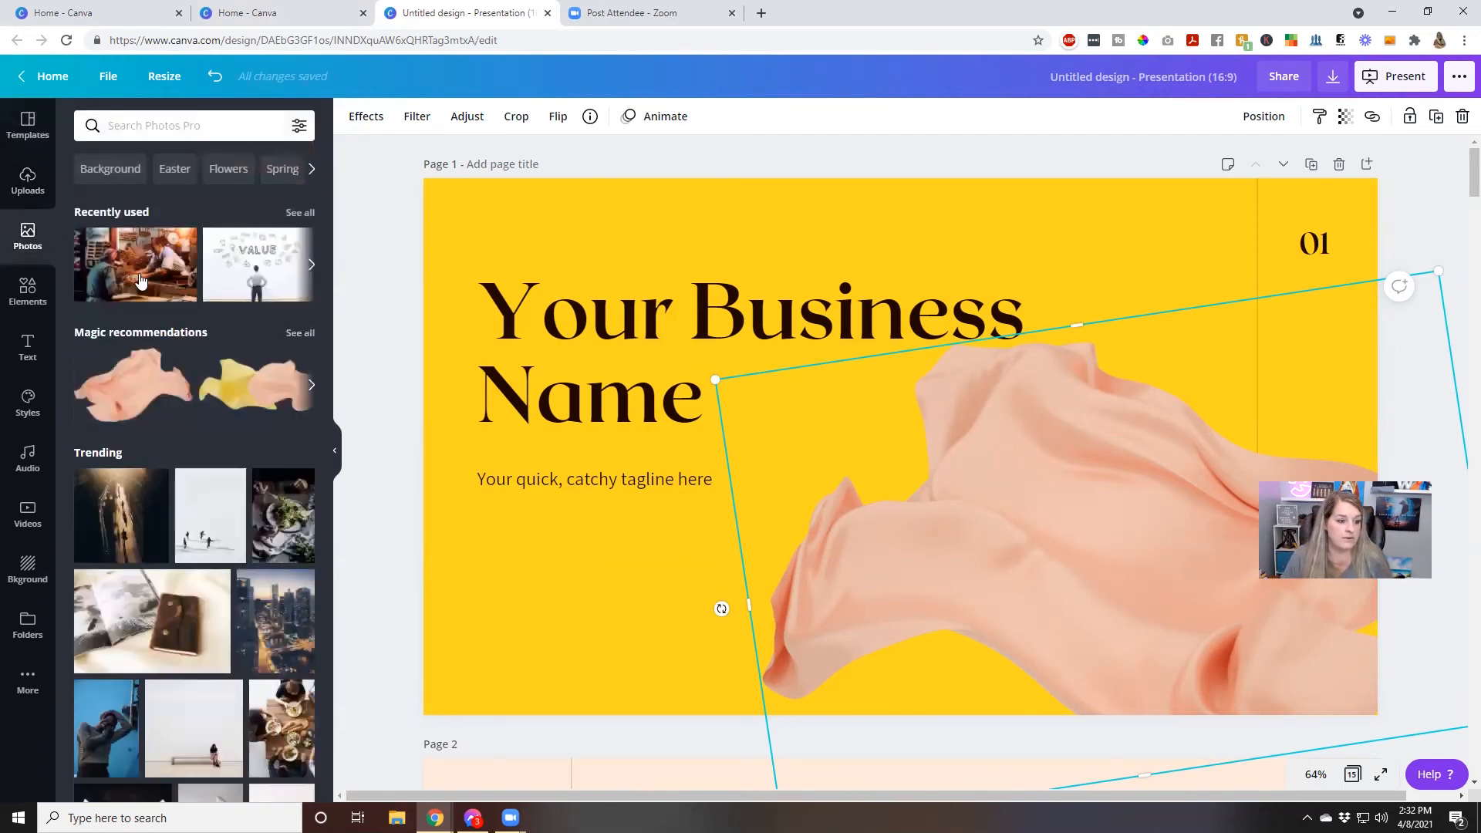
pyautogui.click(293, 333)
pyautogui.moveTo(248, 387); pyautogui.dragTo(991, 512)
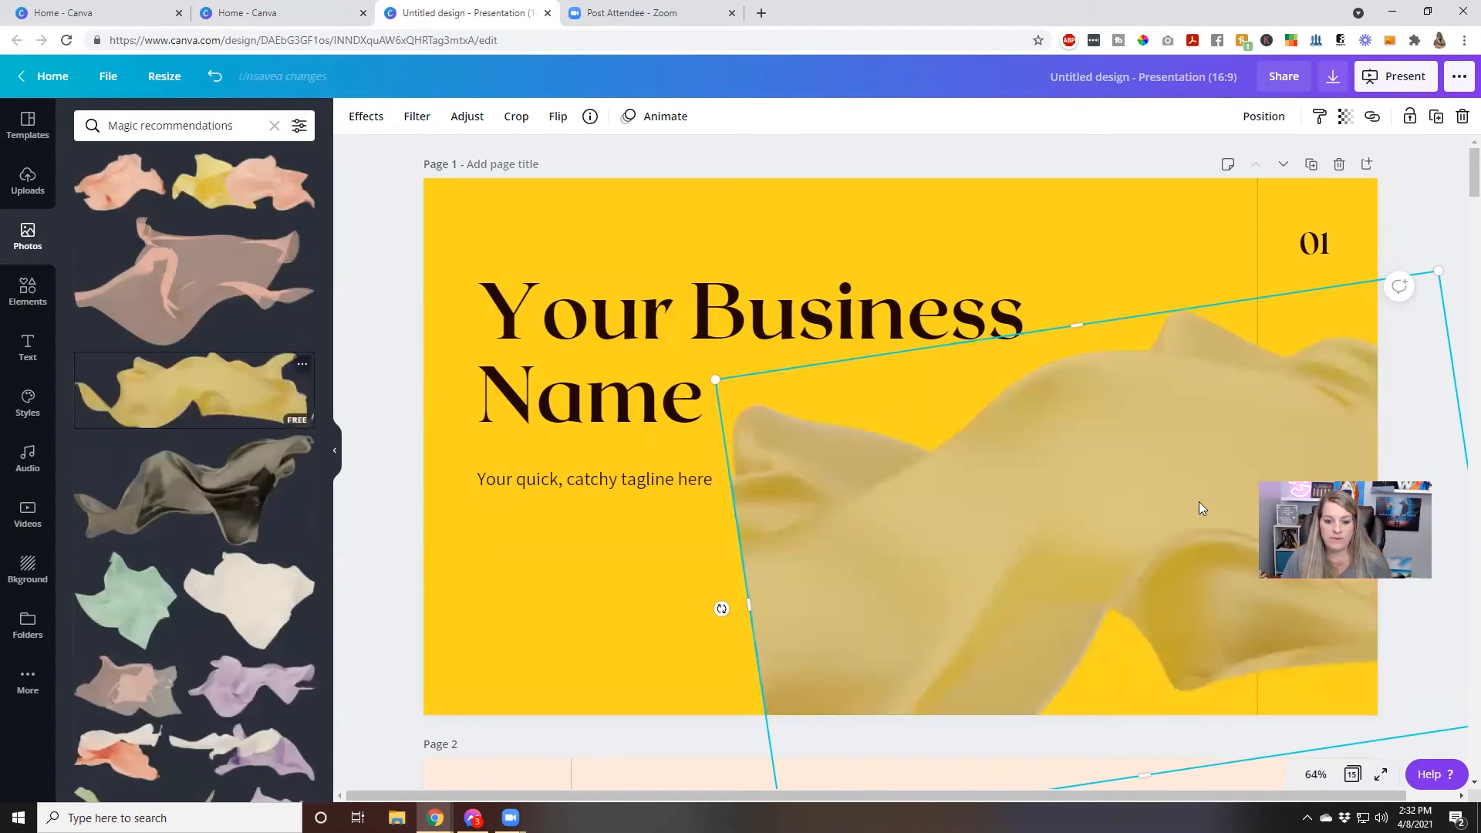
pyautogui.click(554, 578)
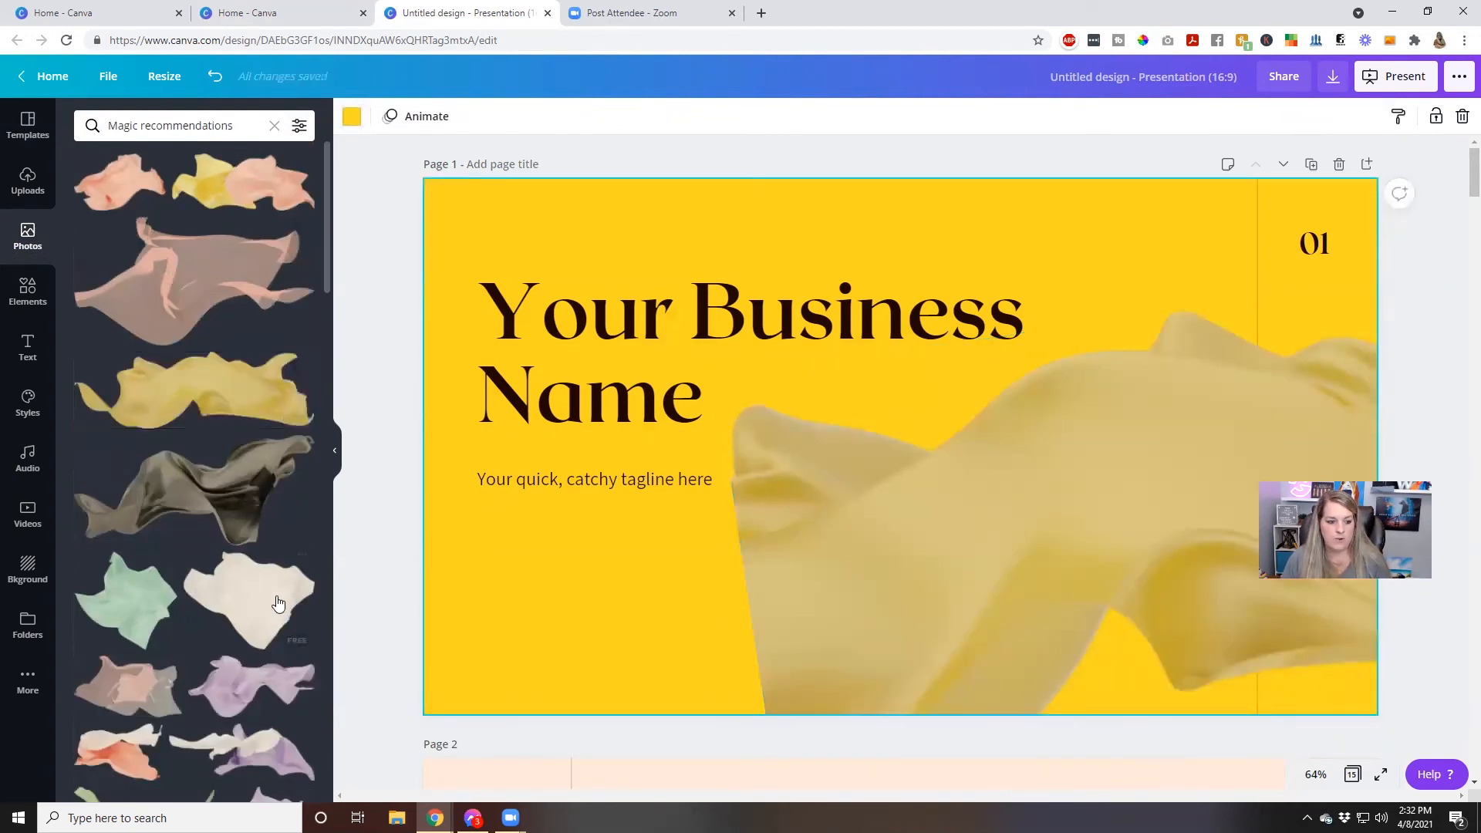
pyautogui.moveTo(277, 606); pyautogui.dragTo(1082, 572)
pyautogui.moveTo(231, 487); pyautogui.dragTo(1006, 509)
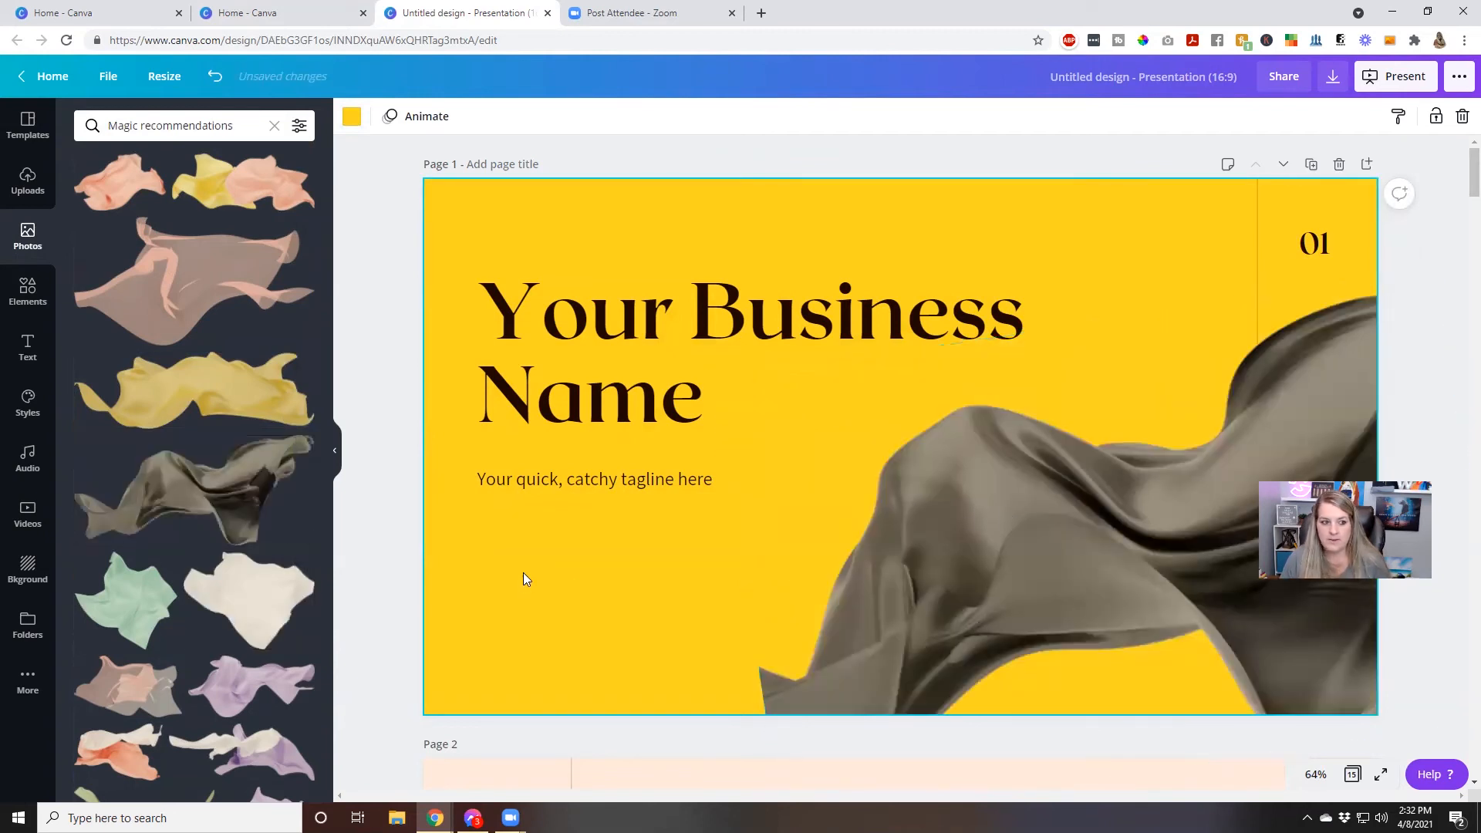
# Replace the peach fabric on the page 2 quote slide with the same dark grey draped fabric
pyautogui.scroll(-6, 525, 572)
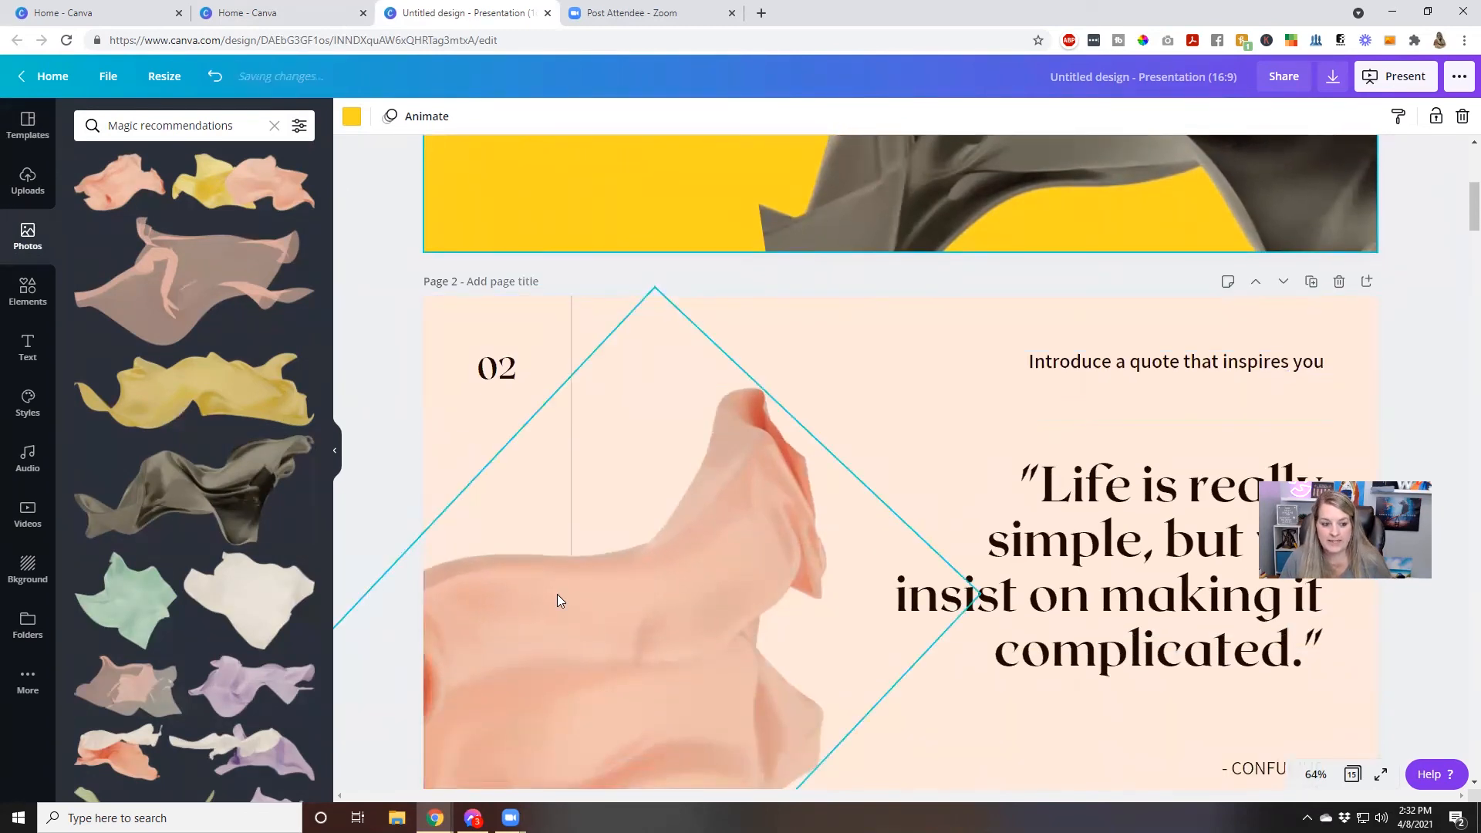
pyautogui.moveTo(205, 482); pyautogui.dragTo(471, 561)
pyautogui.scroll(-4, 868, 449)
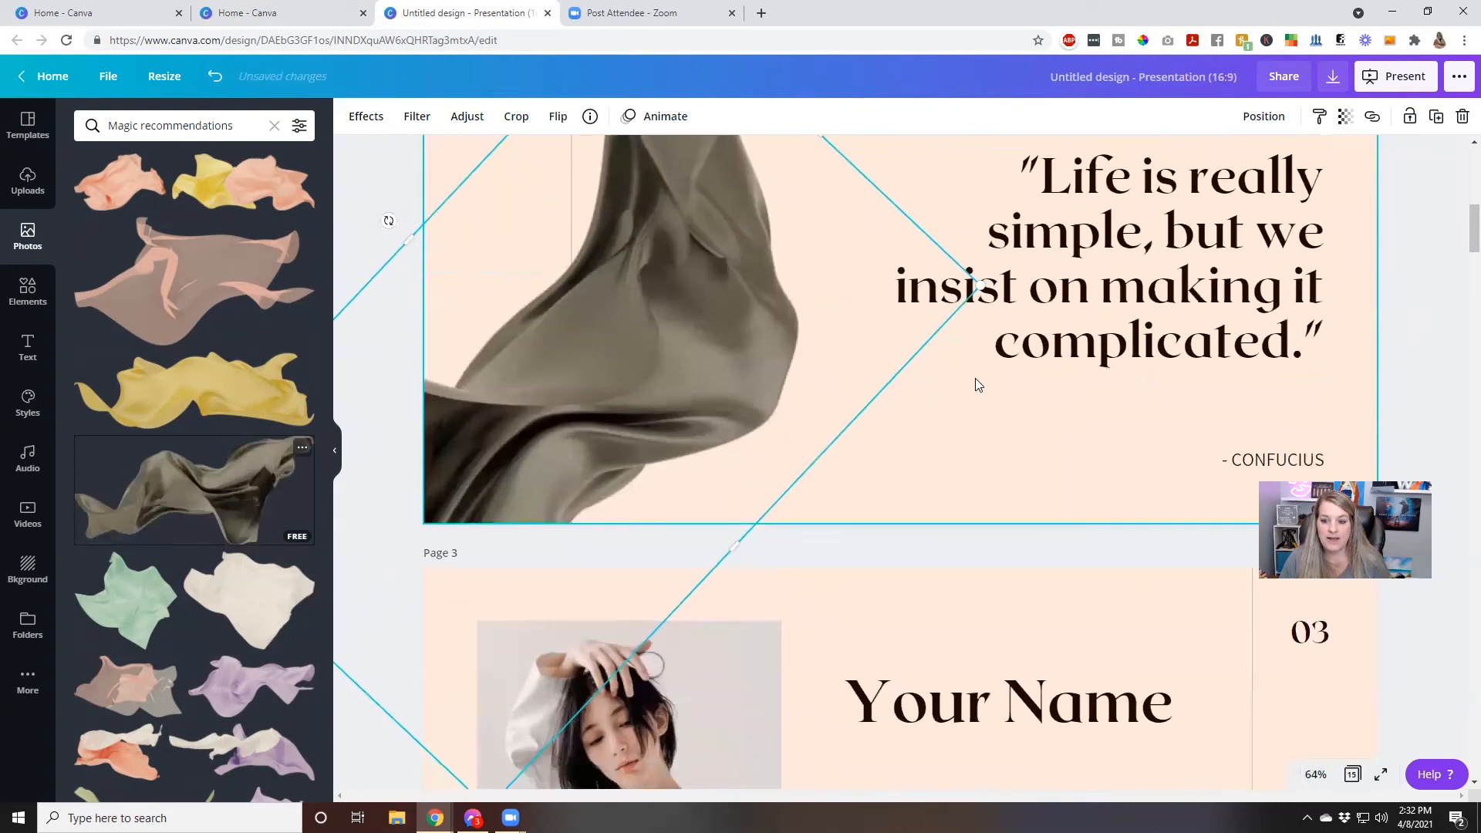
# Set the page 1 business name heading's font to Nexa Script, trying Neue Montreal and Muller first
pyautogui.scroll(10, 975, 383)
pyautogui.click(697, 376)
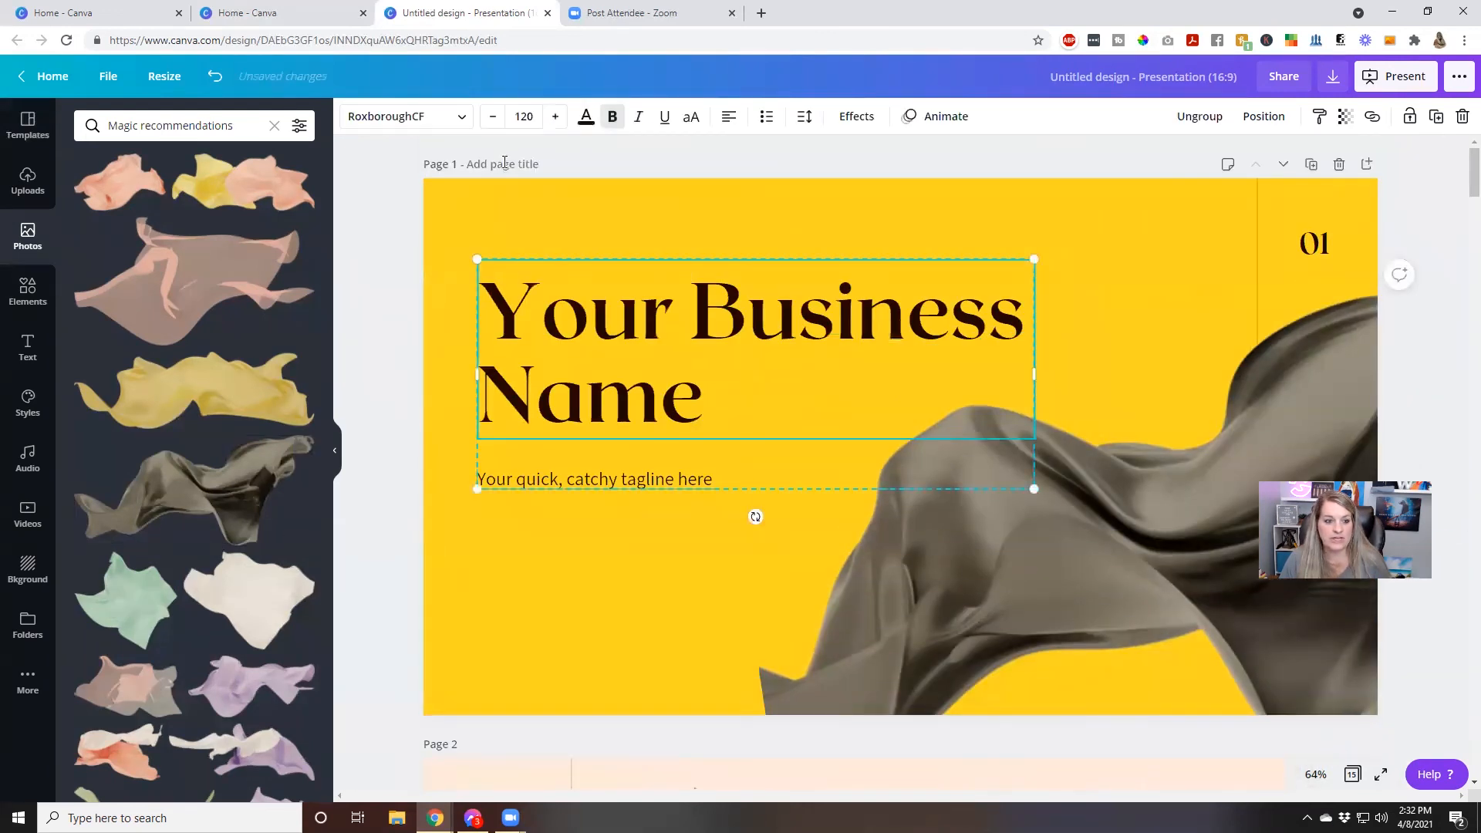
pyautogui.click(455, 120)
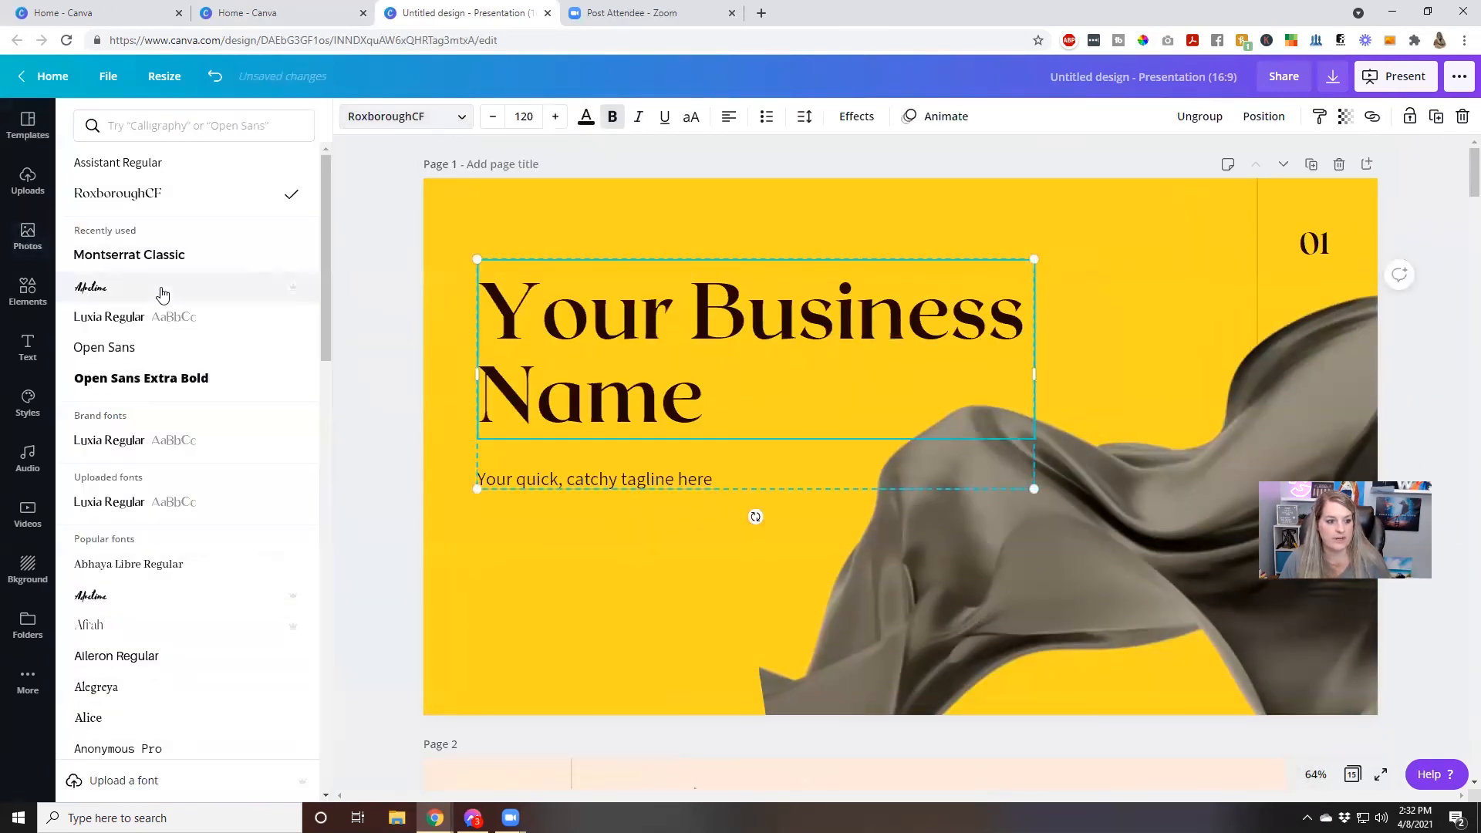
pyautogui.scroll(-20, 125, 527)
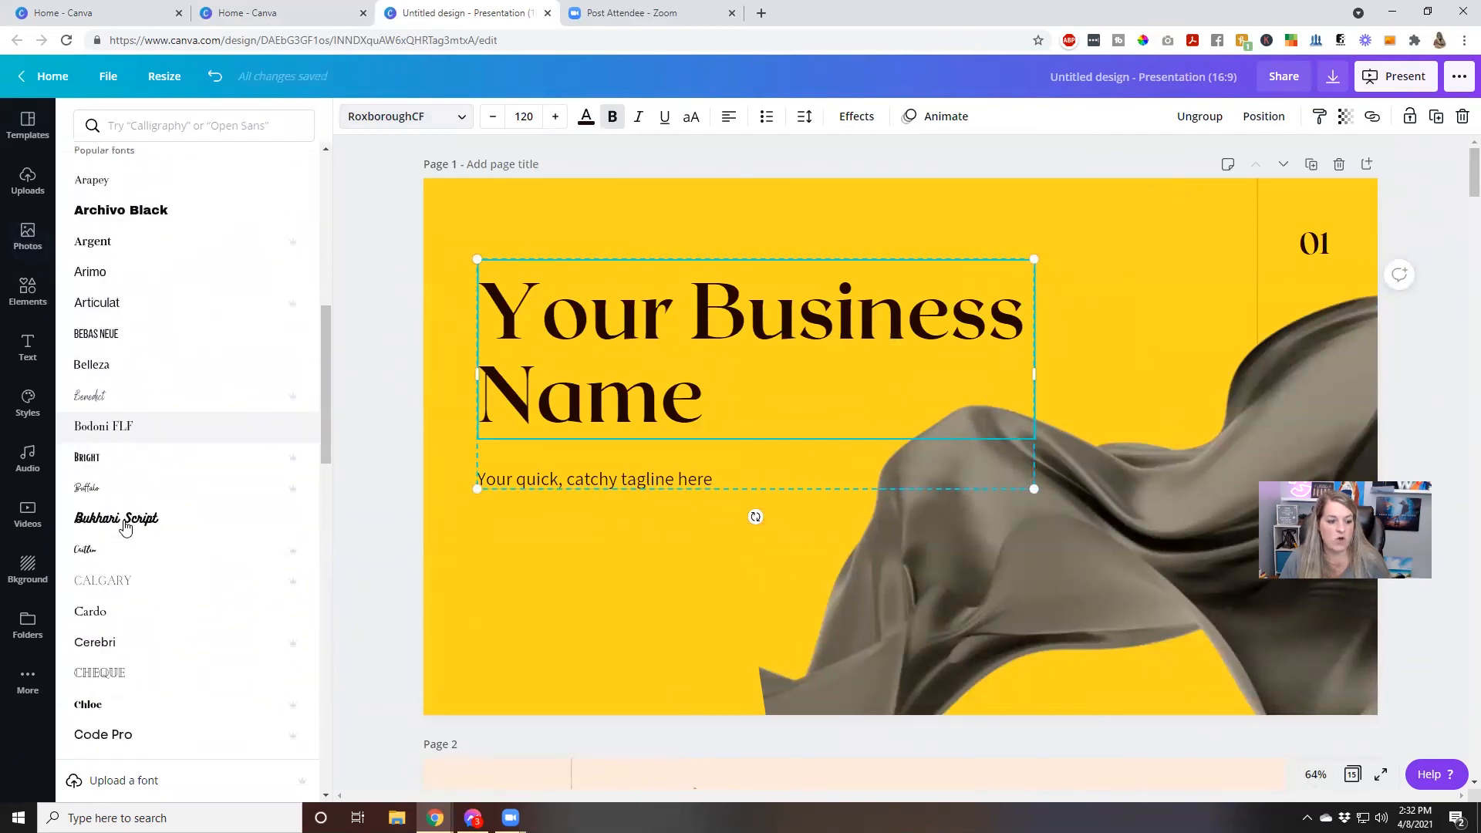
pyautogui.click(124, 505)
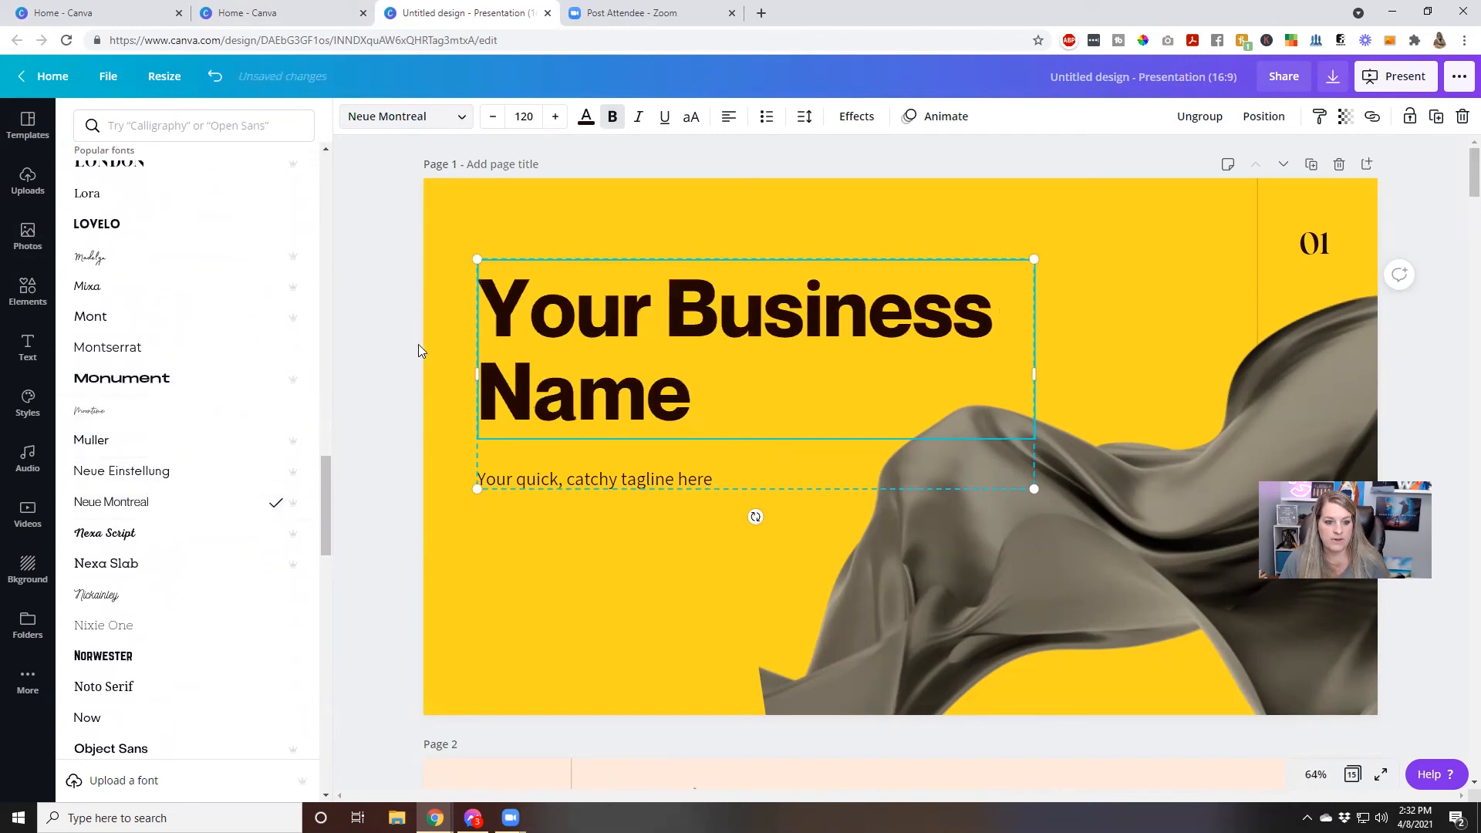
pyautogui.click(201, 451)
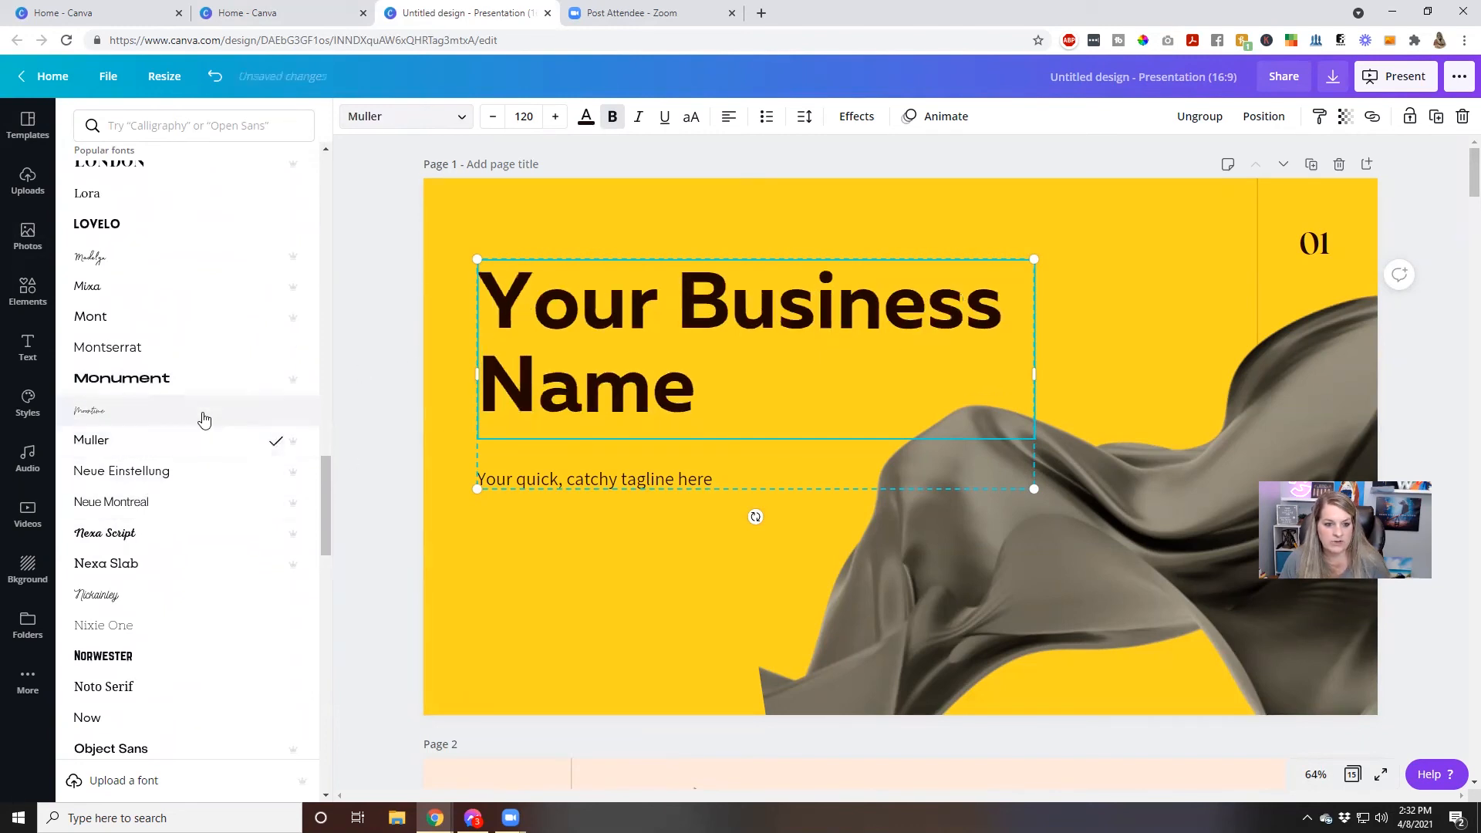
pyautogui.click(120, 531)
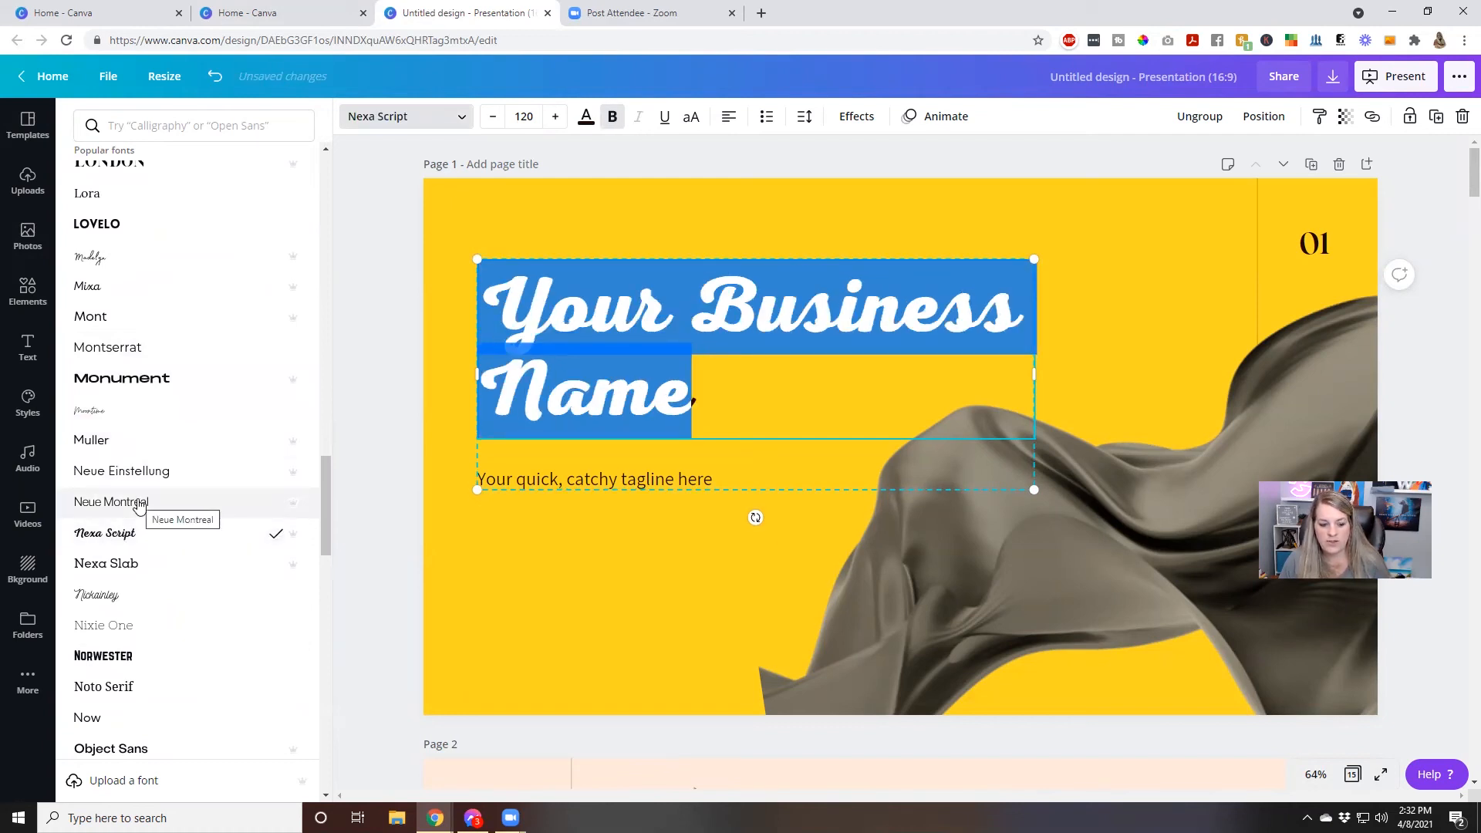
pyautogui.press('Escape')
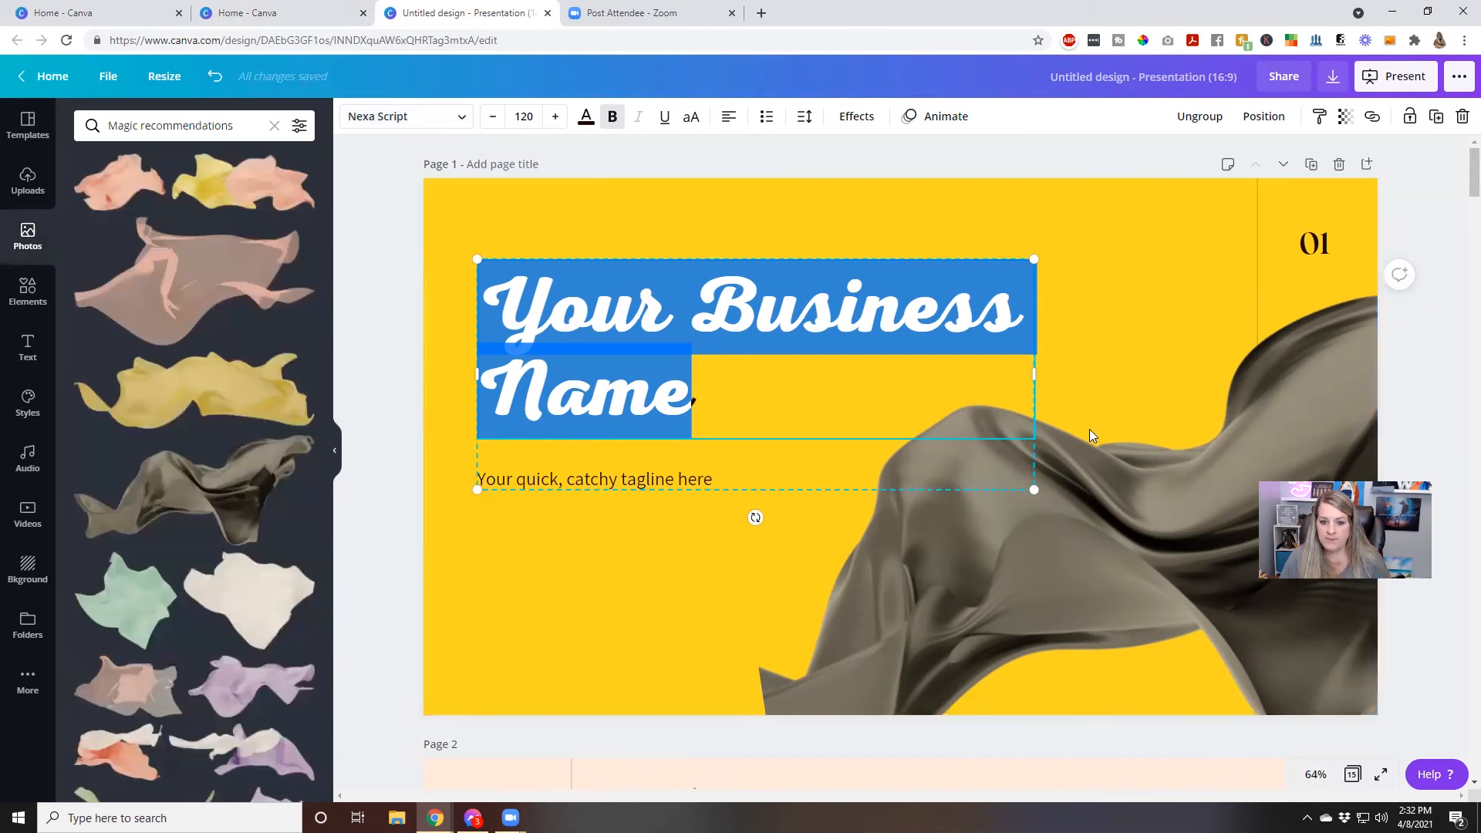
# Delete the 01 page number from the yellow cover page
pyautogui.click(1301, 254)
pyautogui.press('Delete')
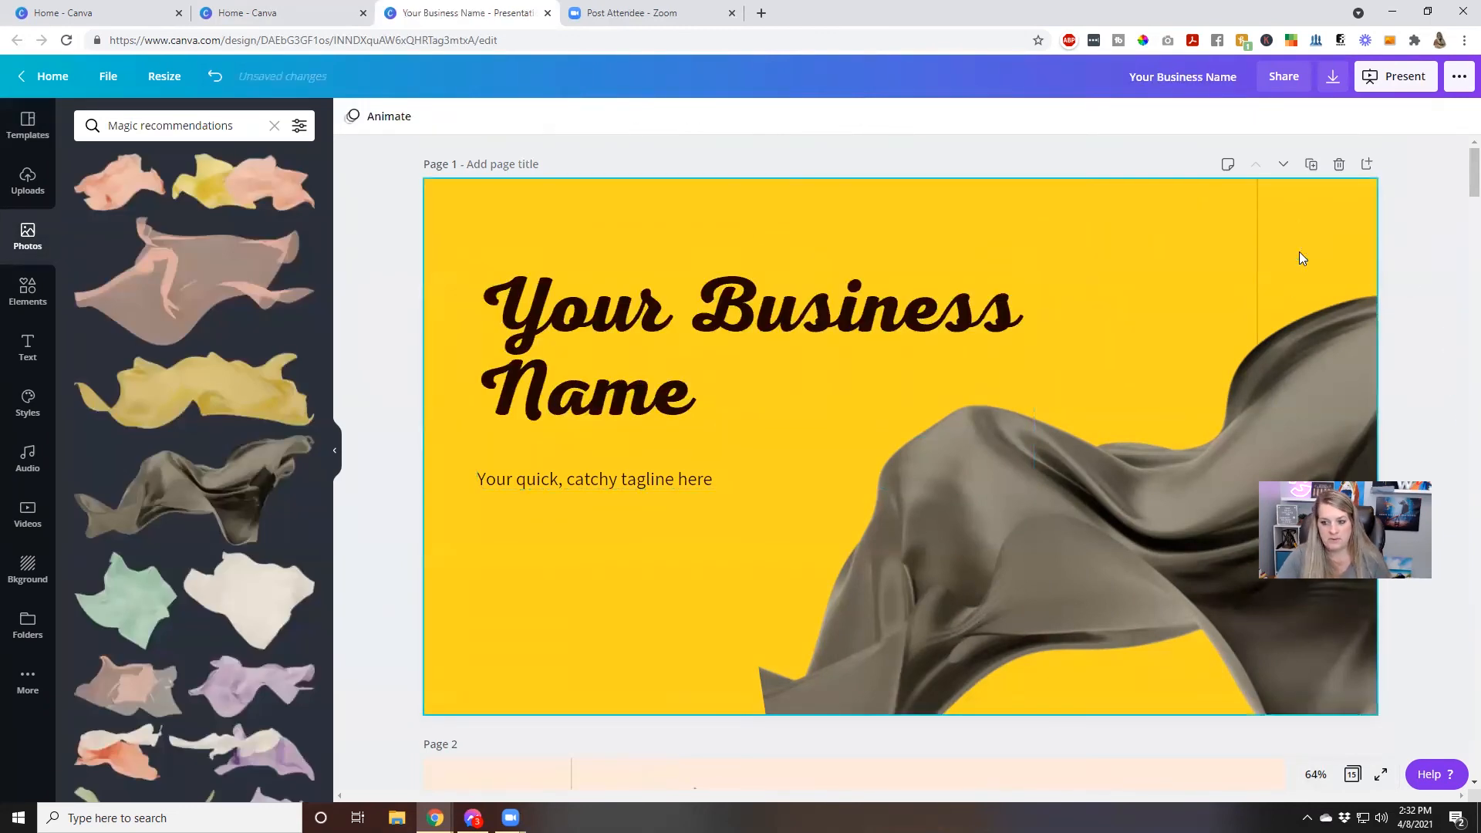
# Try deleting the thin vertical line on the cover page, and undo that deletion
pyautogui.click(1255, 255)
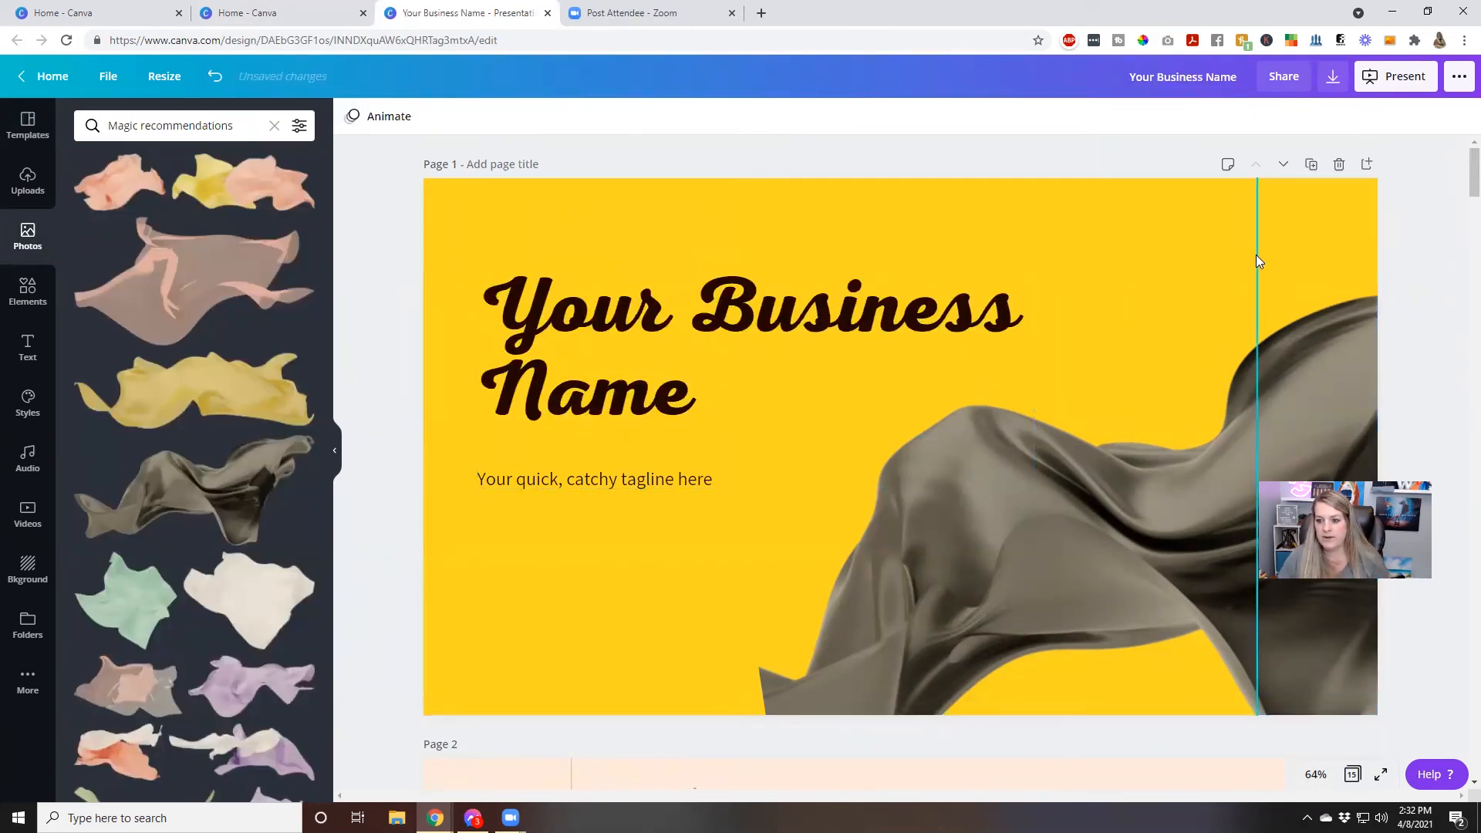
pyautogui.press('Delete')
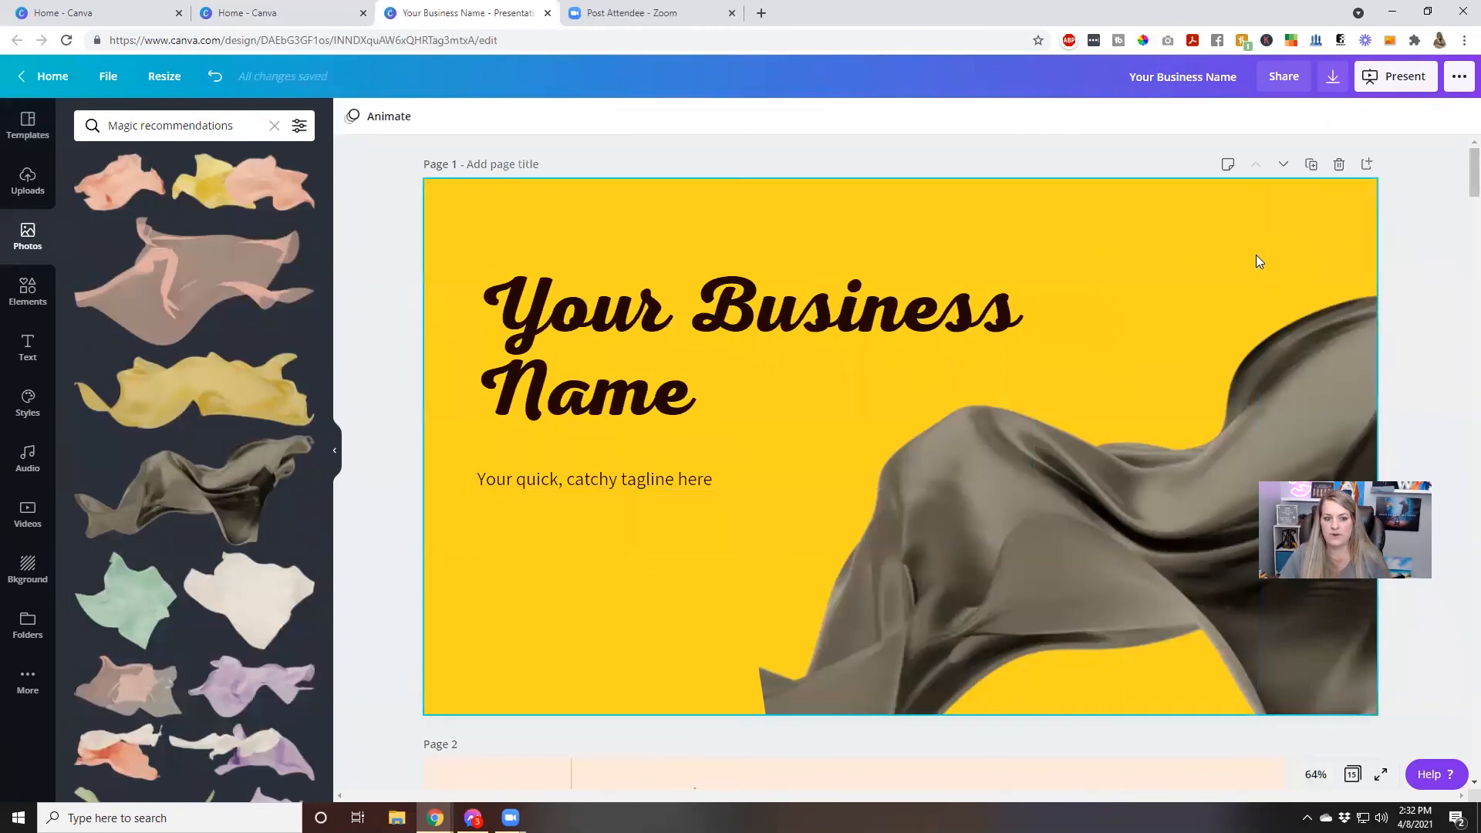
pyautogui.click(215, 77)
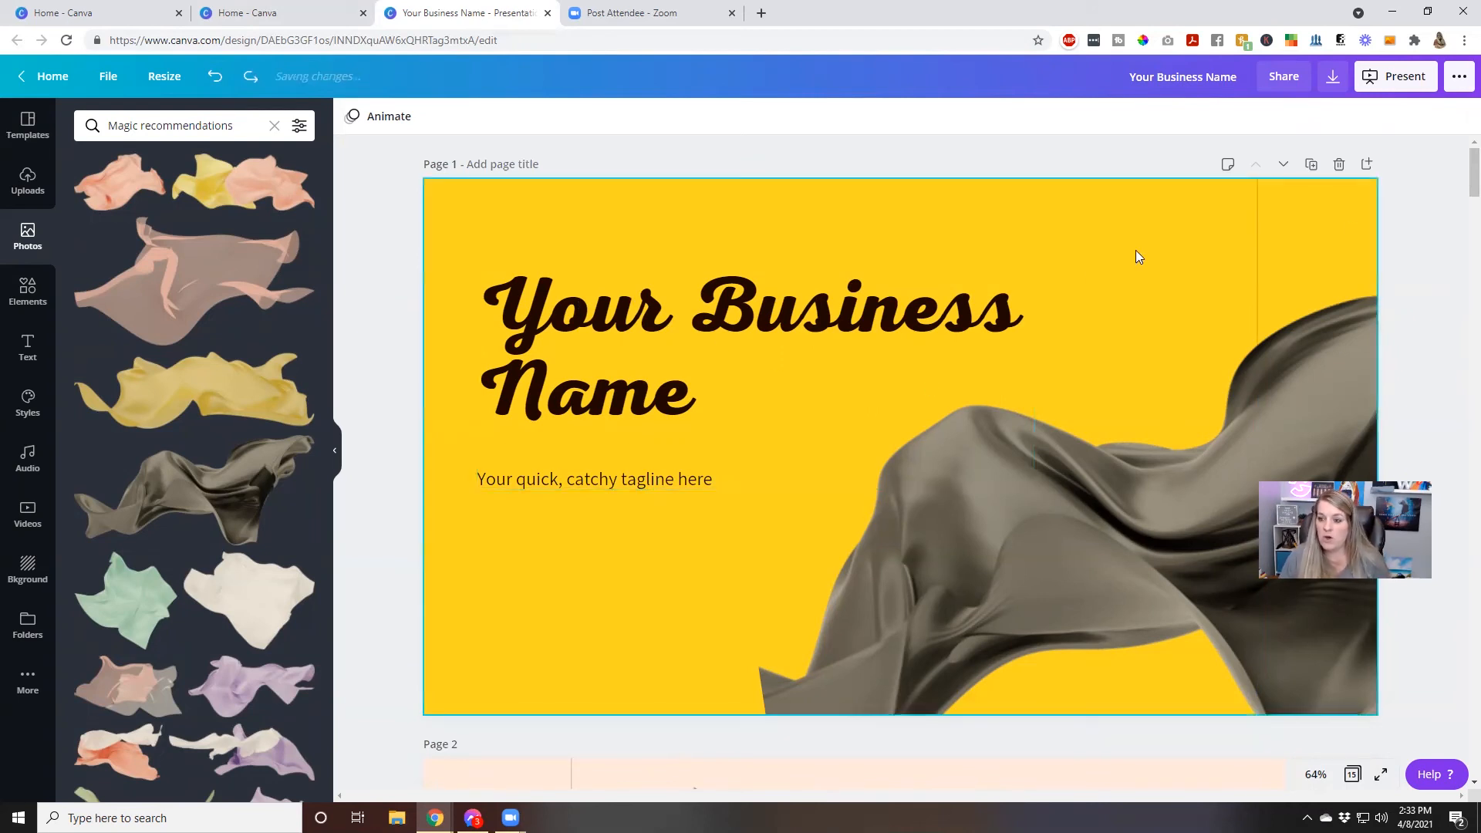
# Try duplicating page 1 and adding a blank page after page 2, deleting each new page again
pyautogui.click(1311, 165)
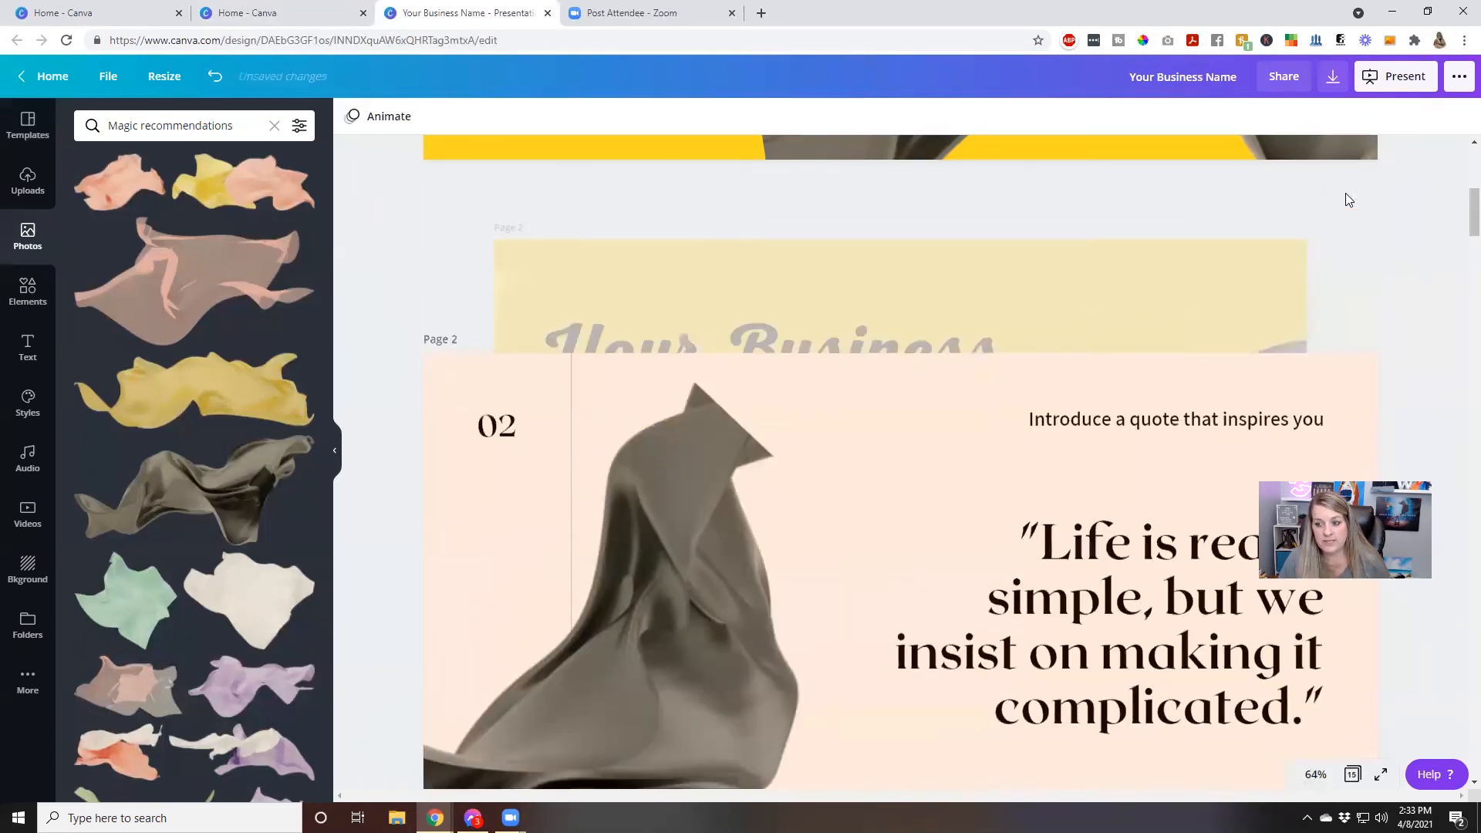
pyautogui.click(1340, 191)
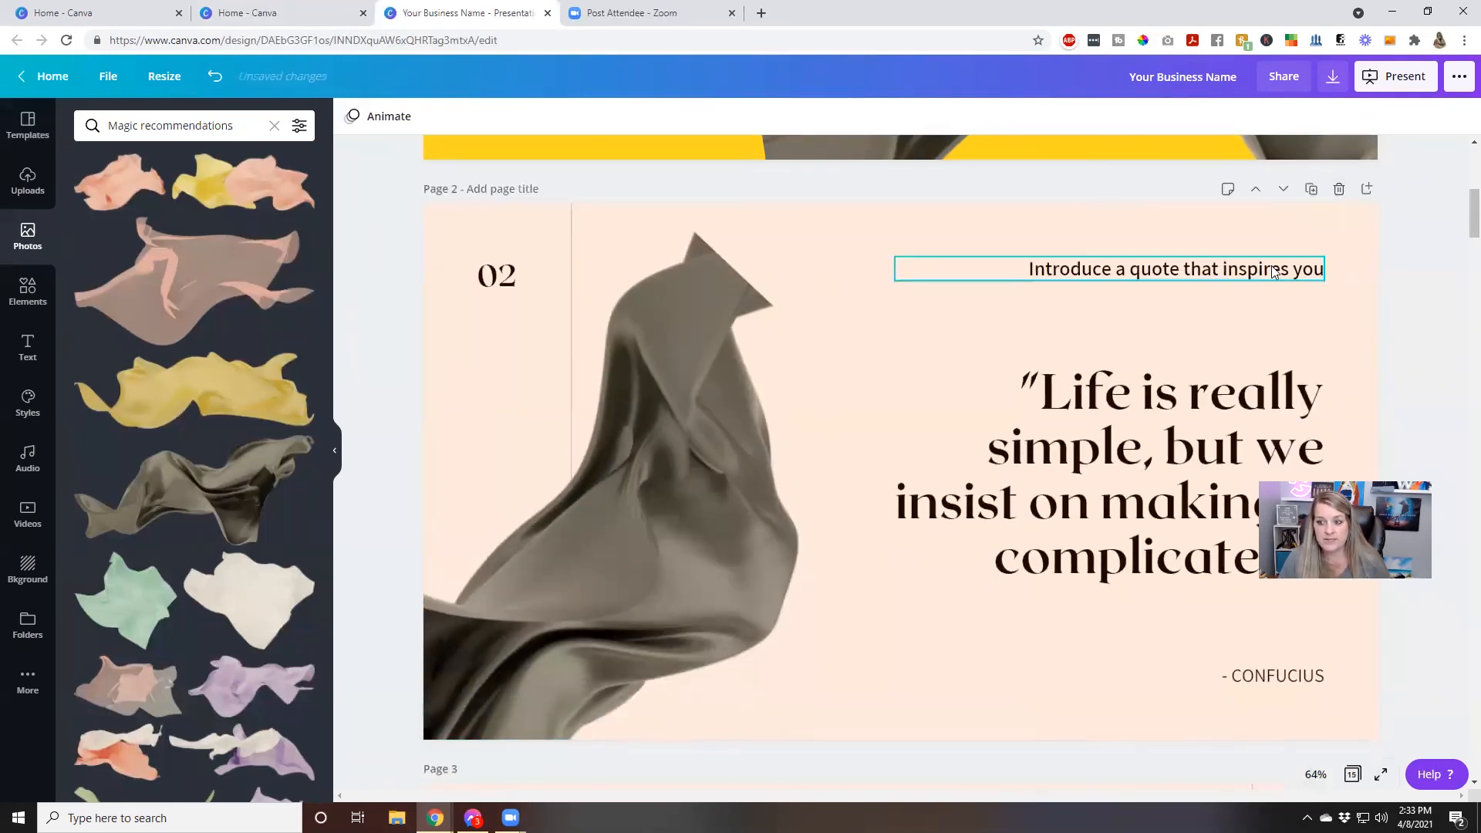
pyautogui.click(1363, 192)
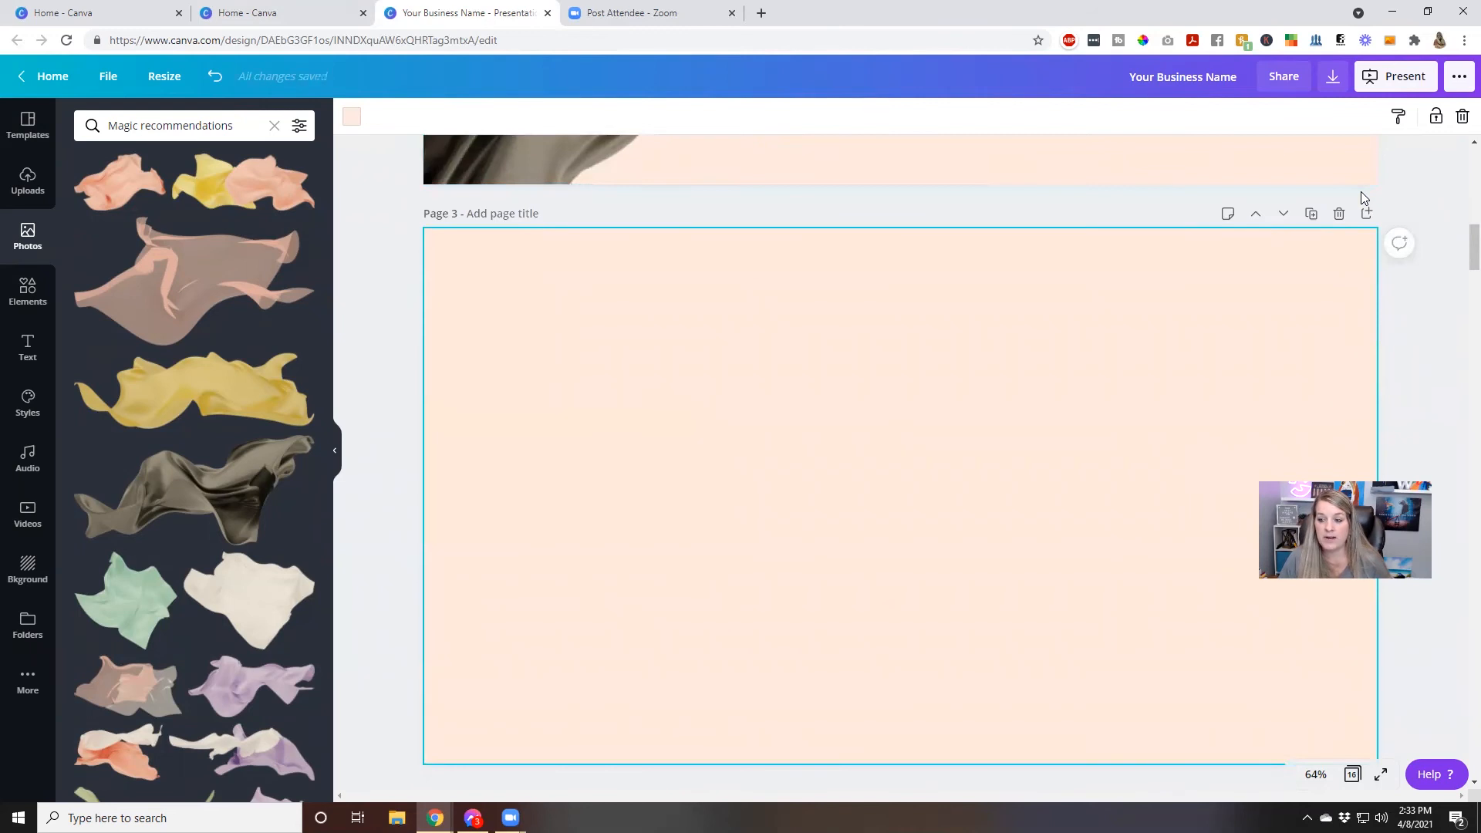
pyautogui.click(1339, 214)
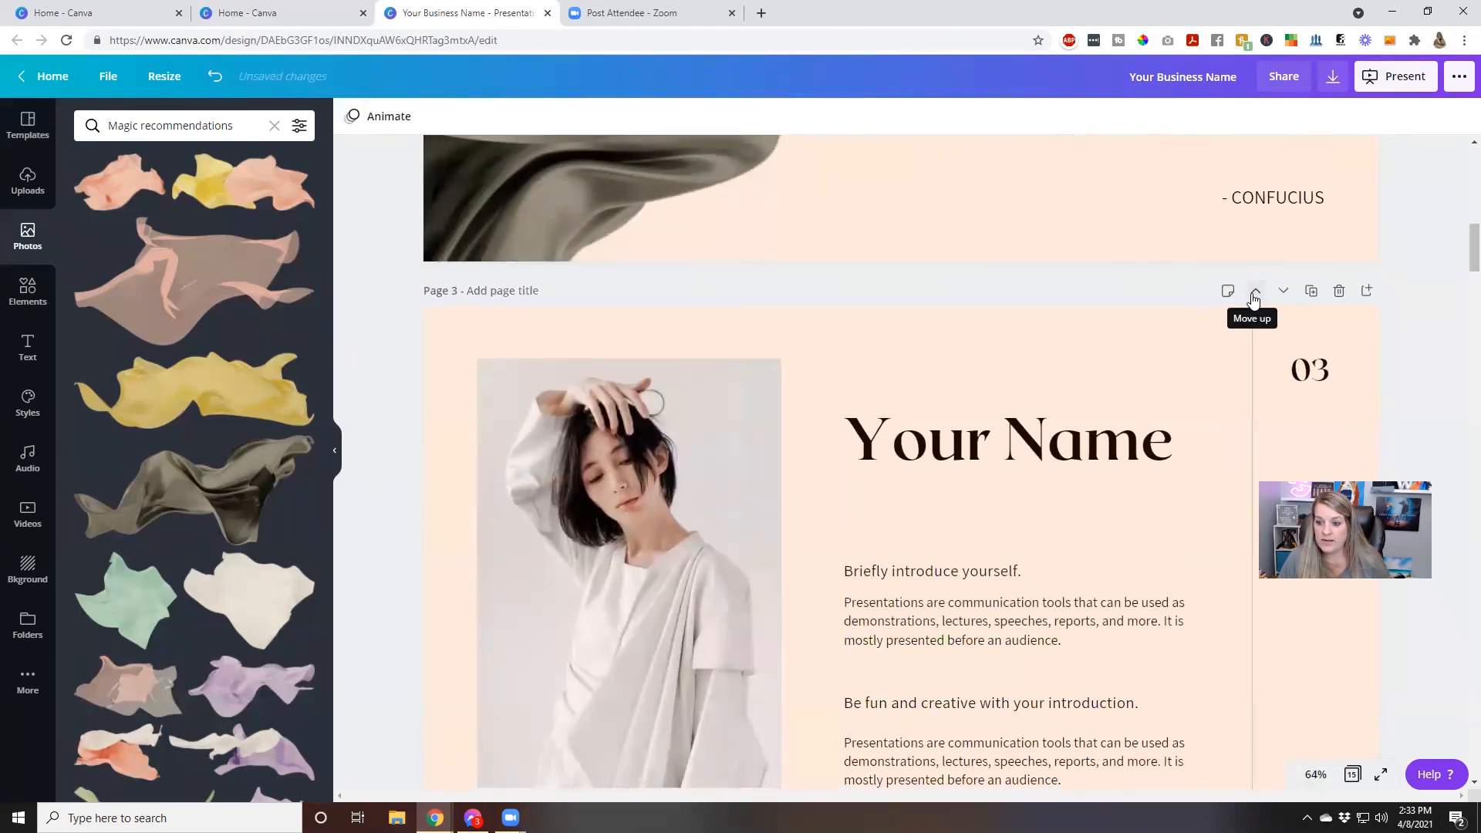
# Try moving the page 3 Your Name slide ahead of the quote slide, and move it back down
pyautogui.click(1254, 300)
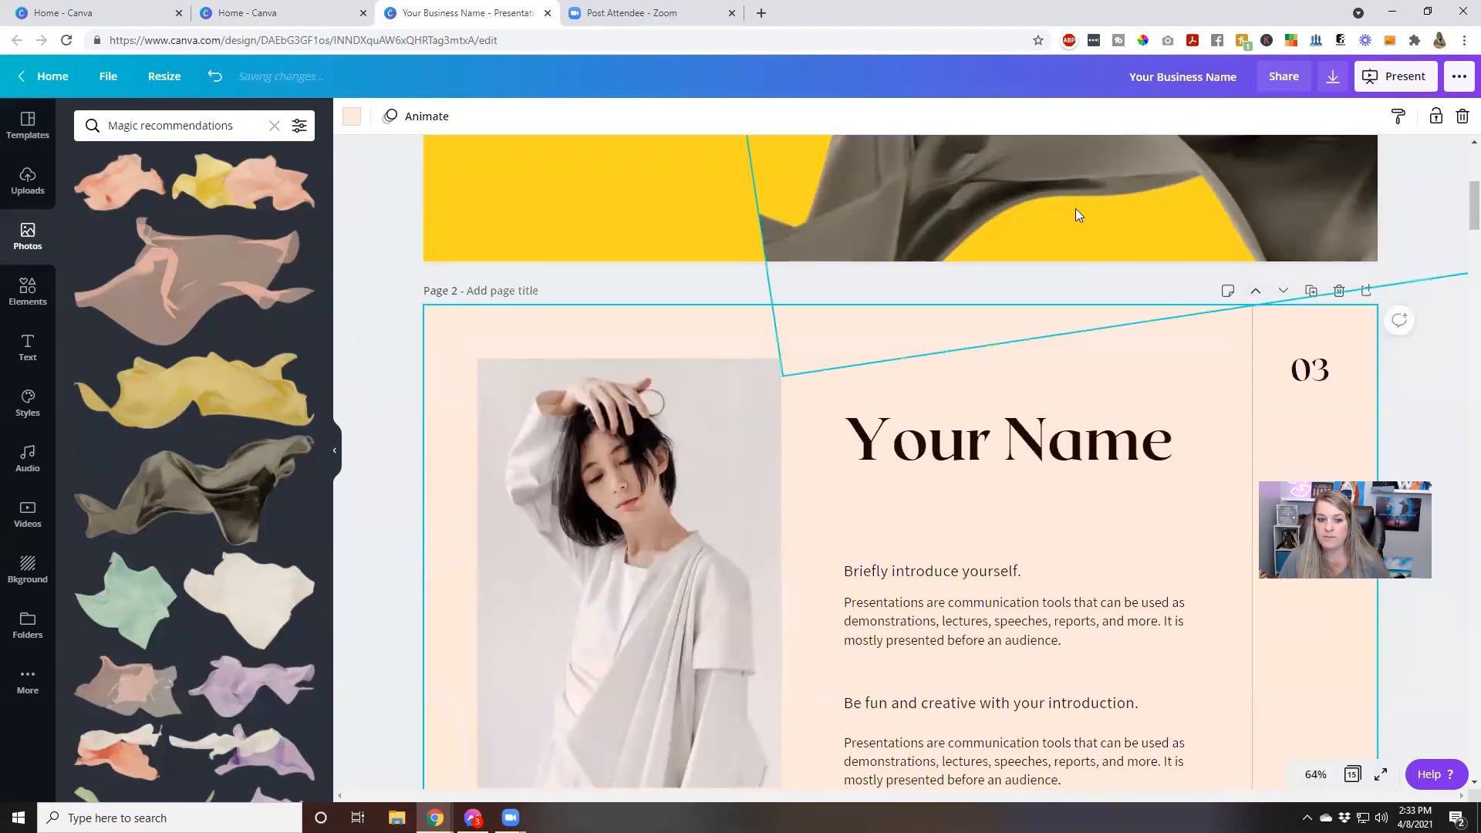
pyautogui.scroll(5, 1000, 390)
pyautogui.scroll(-5, 999, 390)
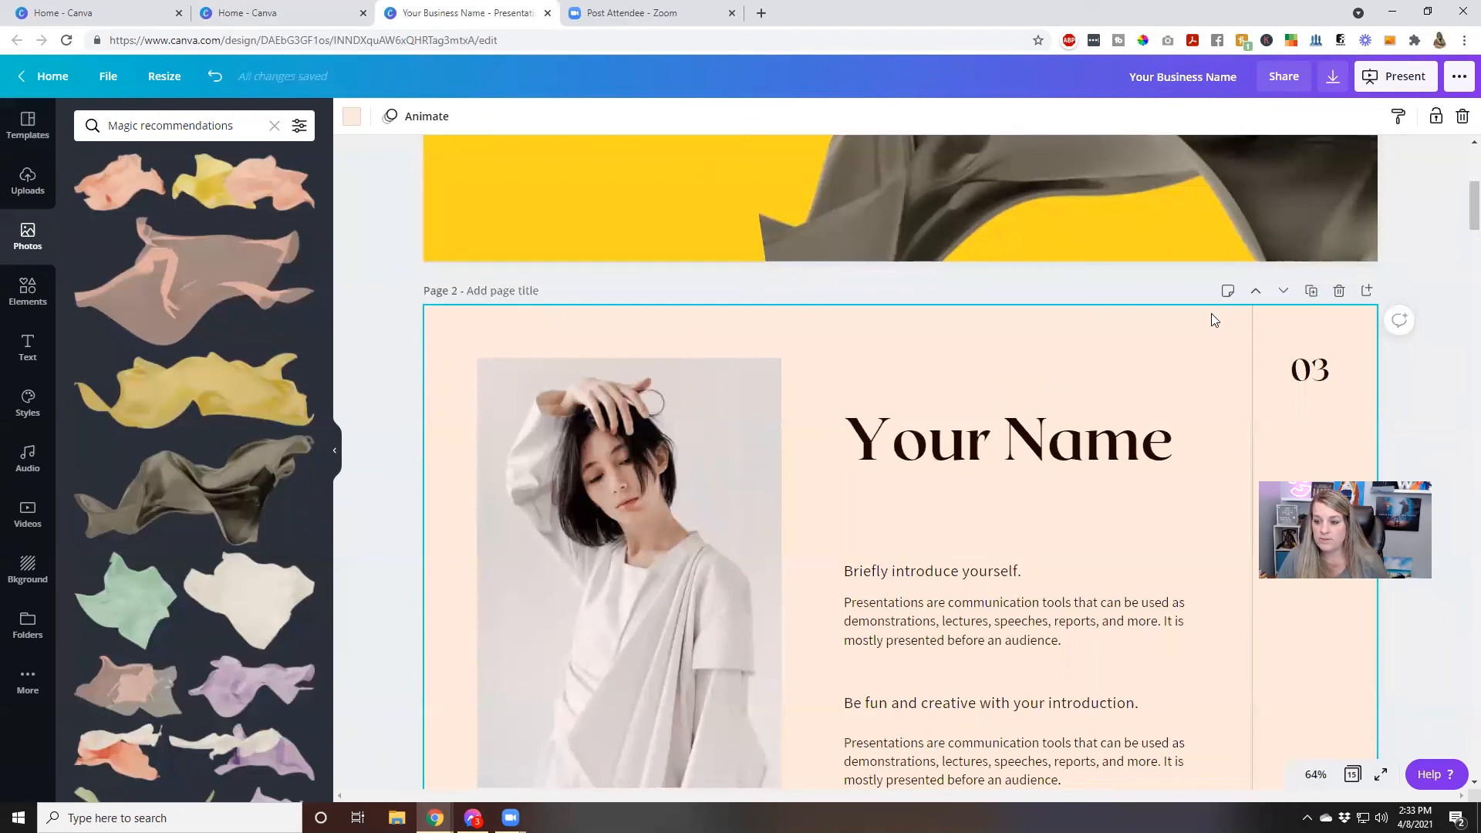
pyautogui.click(1281, 292)
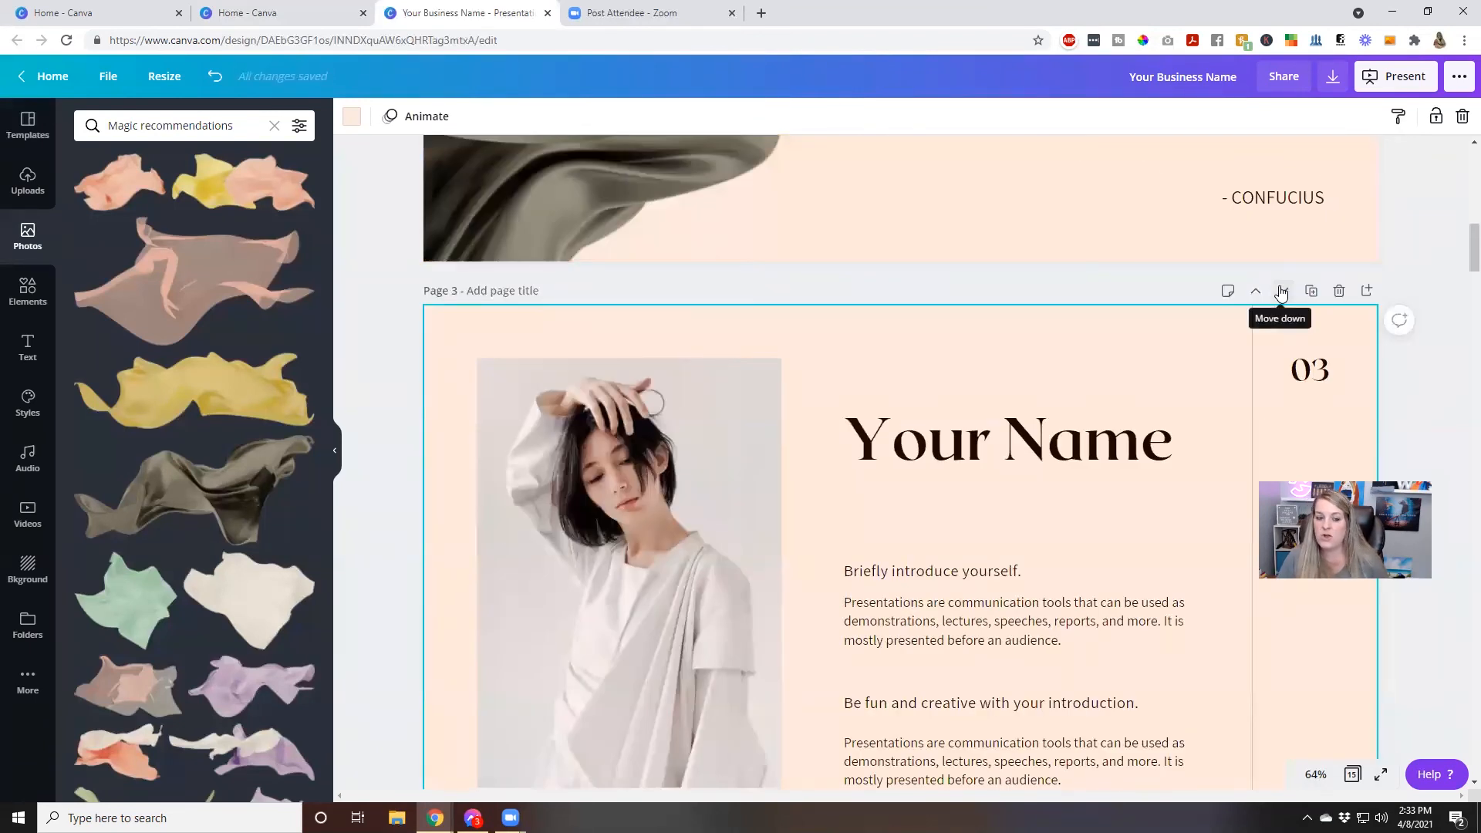
# Look at the presenter notes for page 3, and view the available Elements and Text options
pyautogui.click(1227, 292)
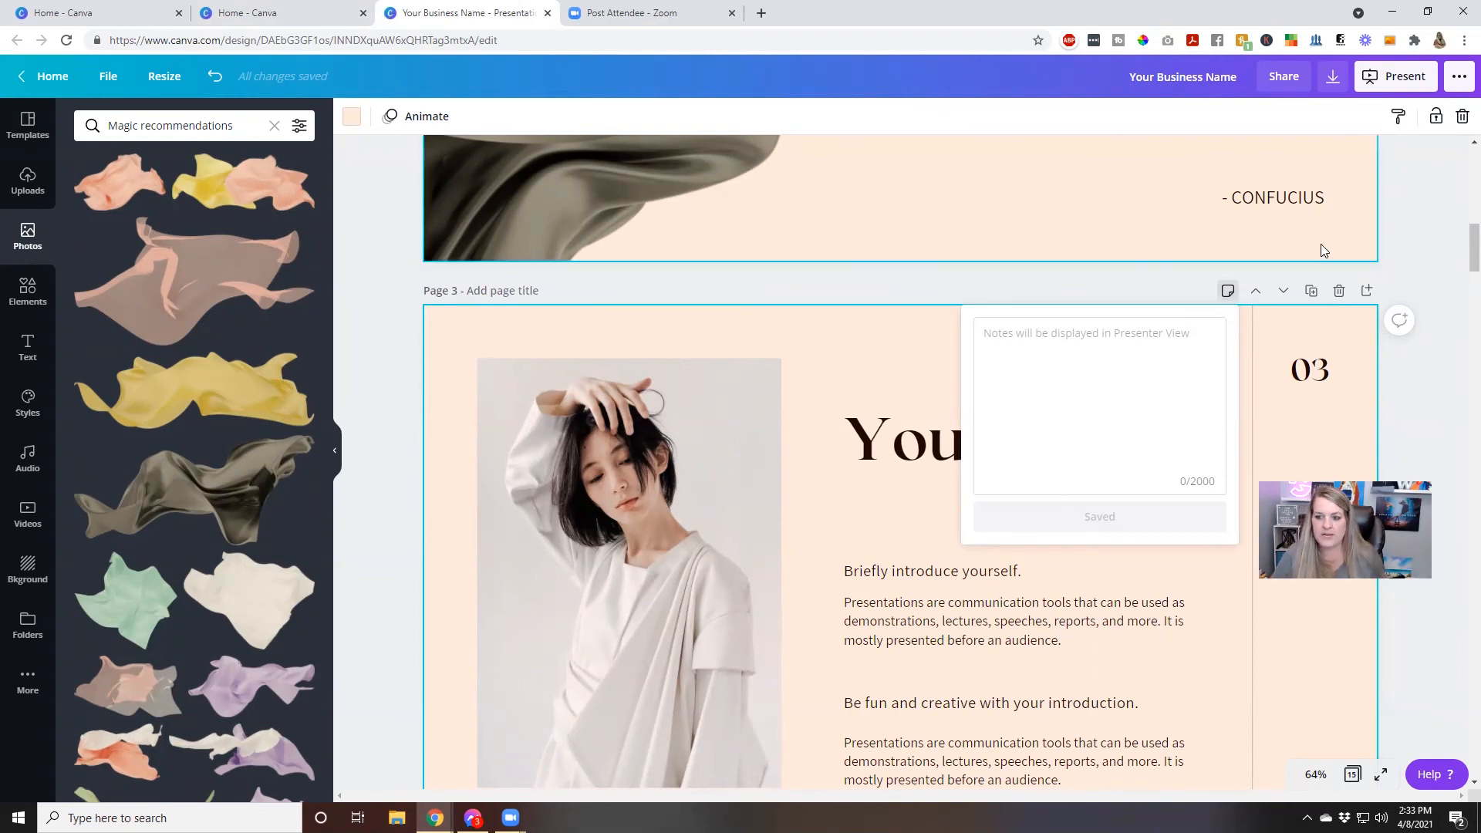
pyautogui.click(1401, 252)
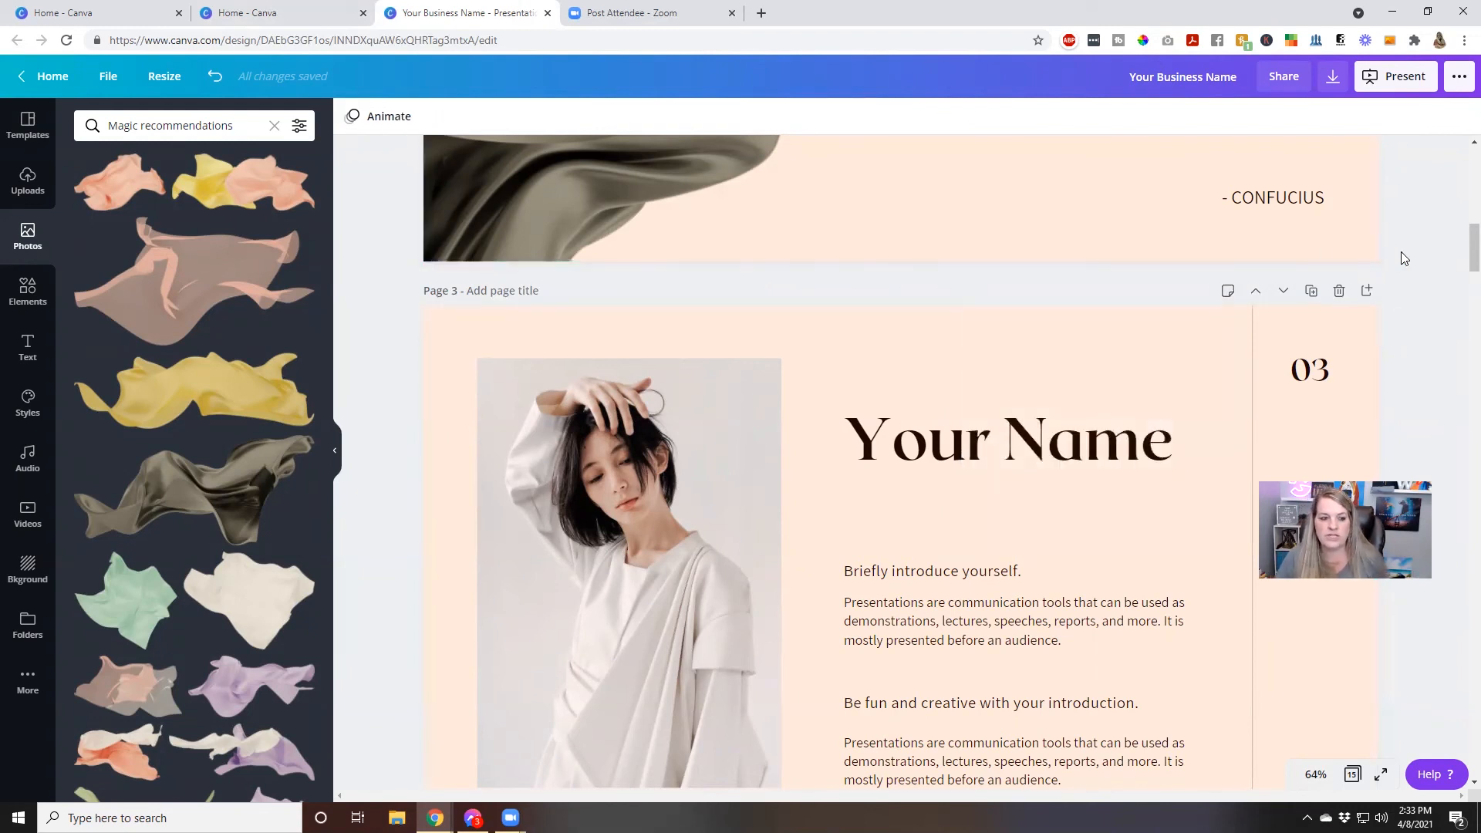
pyautogui.scroll(-4, 803, 493)
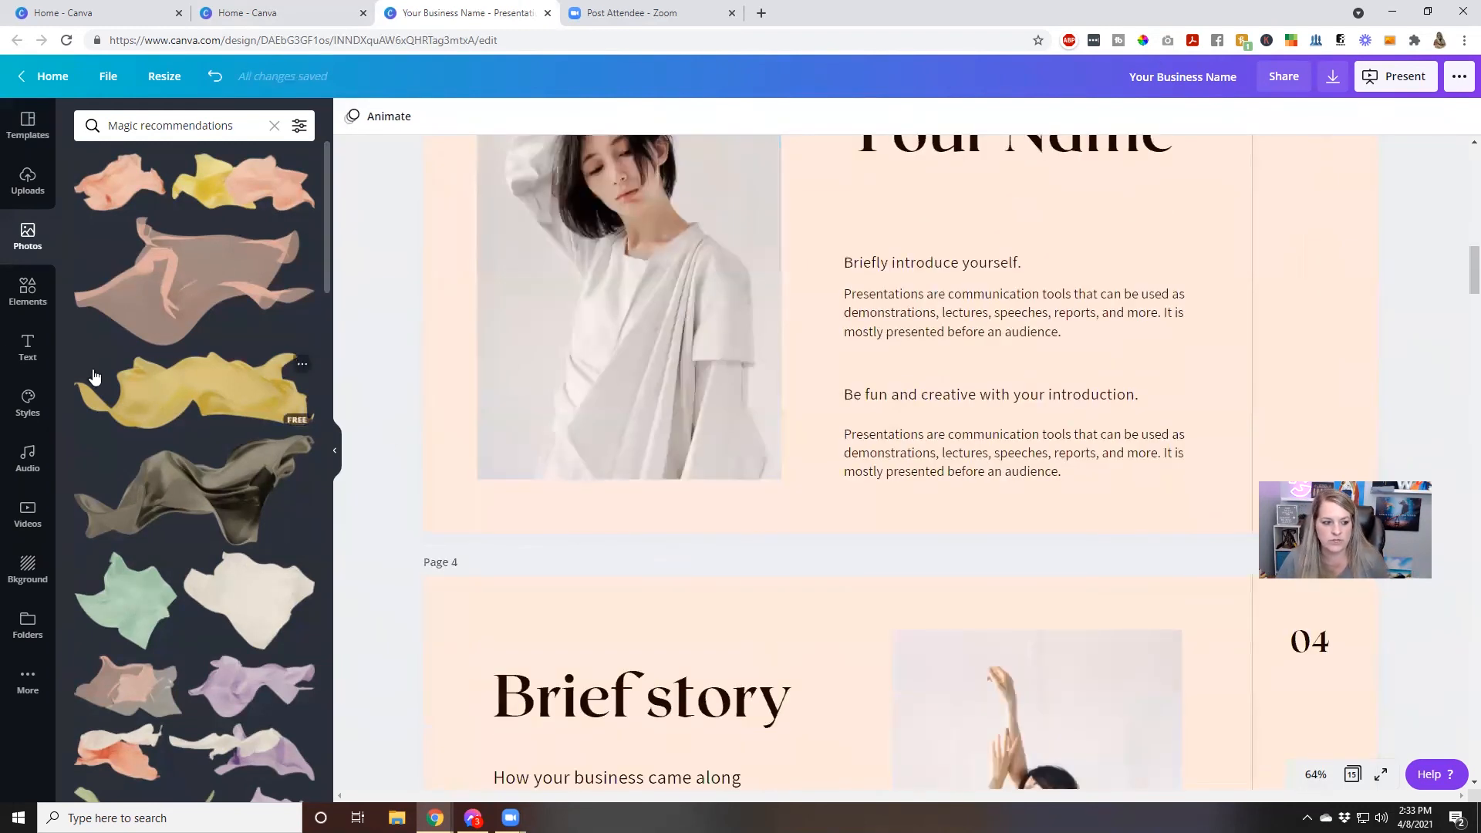
pyautogui.click(29, 303)
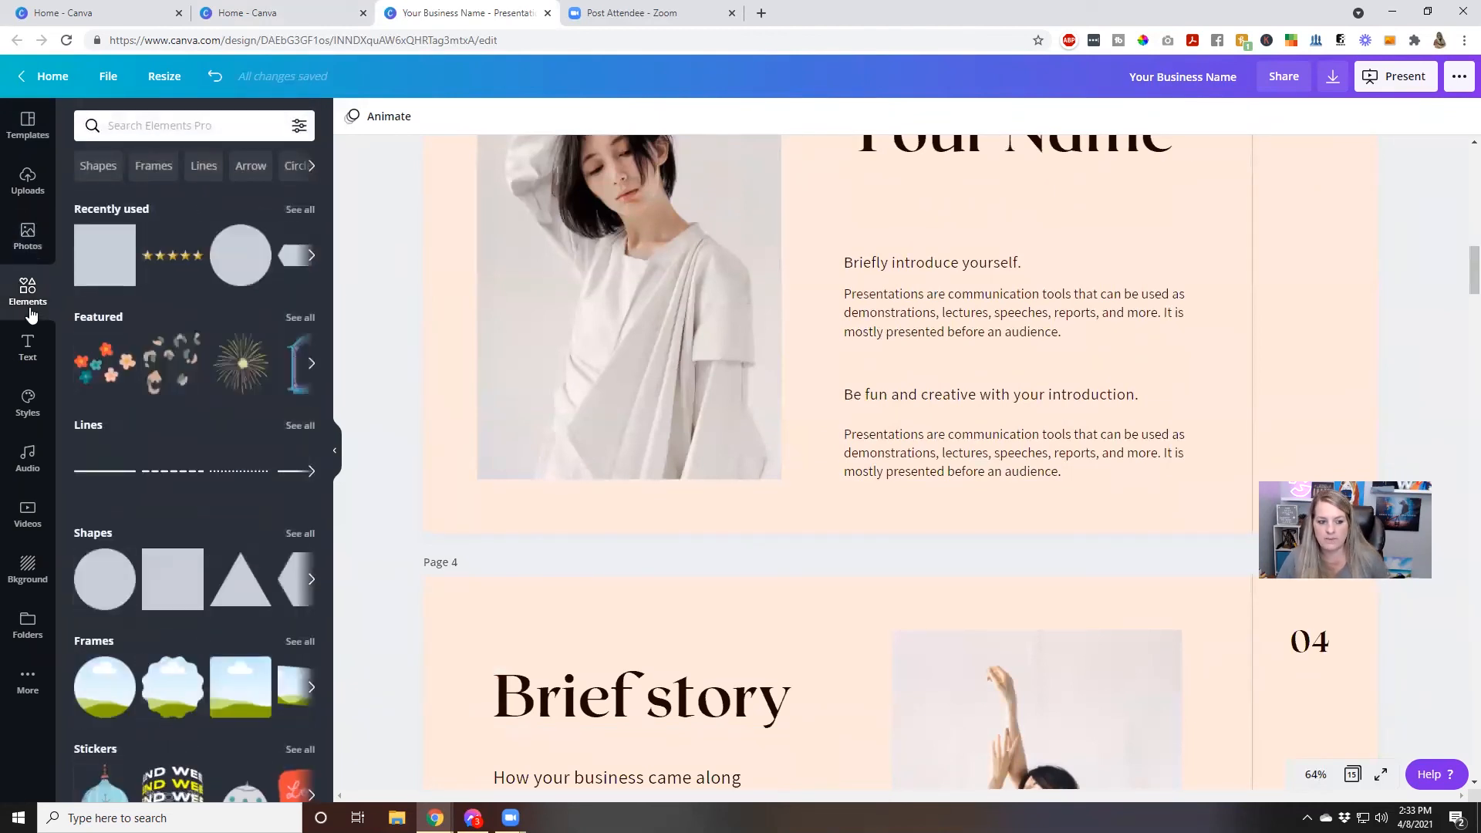
pyautogui.click(28, 351)
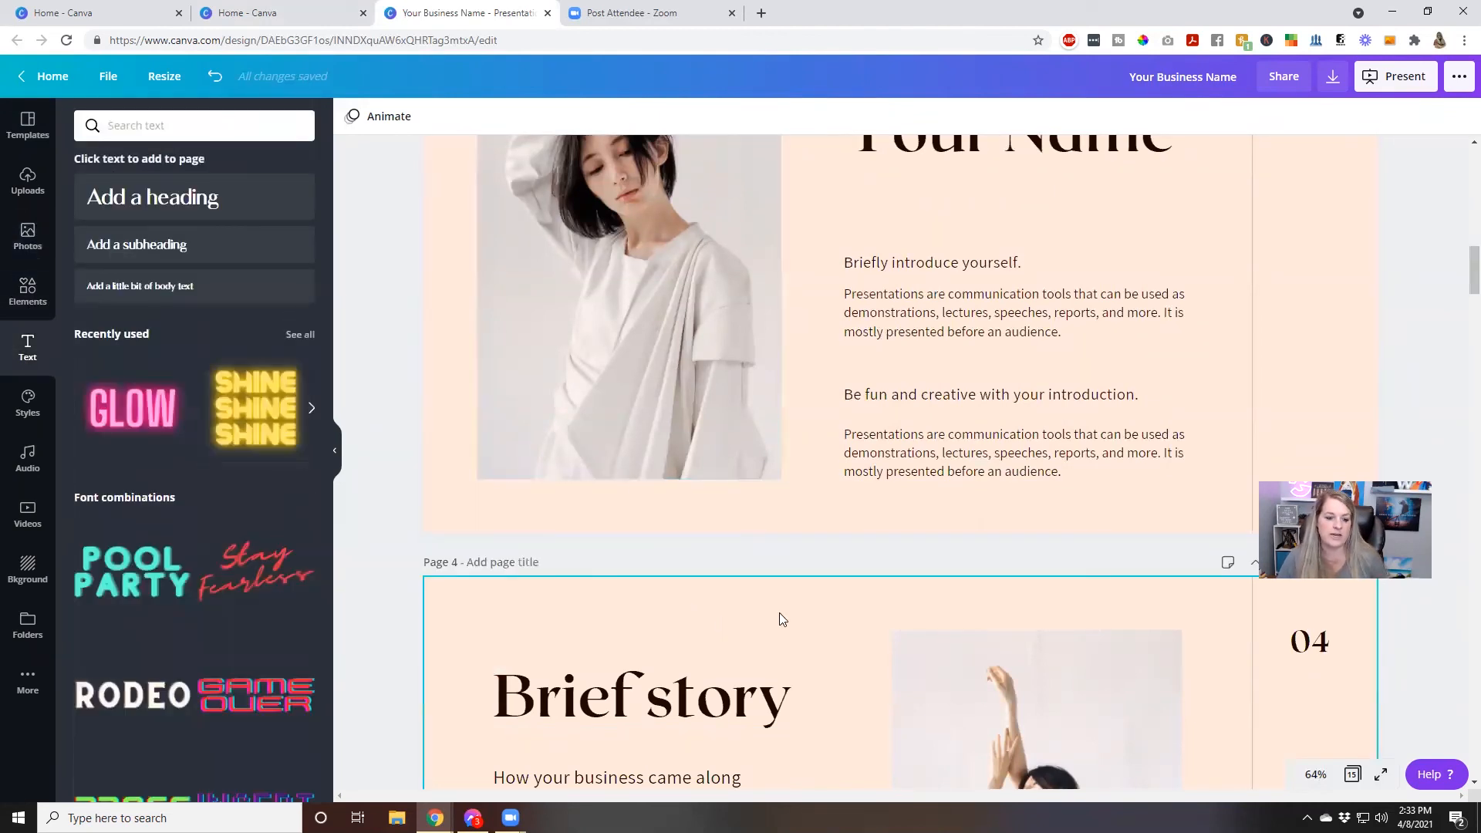
# Replace the woman's photo on the page 4 Brief story slide with the Trending photo of a sunlit street with walking figures
pyautogui.scroll(-4, 781, 618)
pyautogui.click(1039, 514)
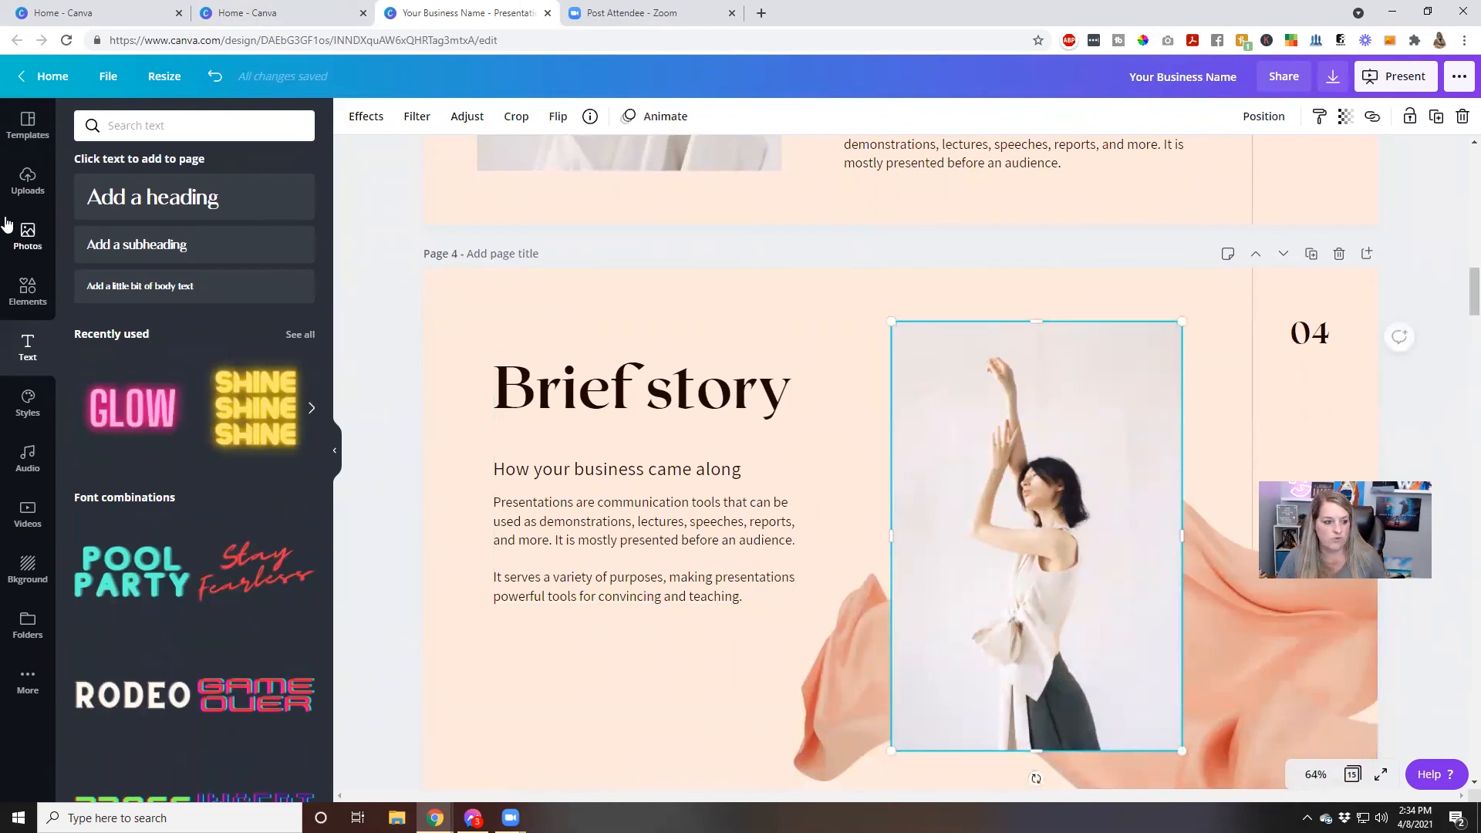
pyautogui.click(19, 238)
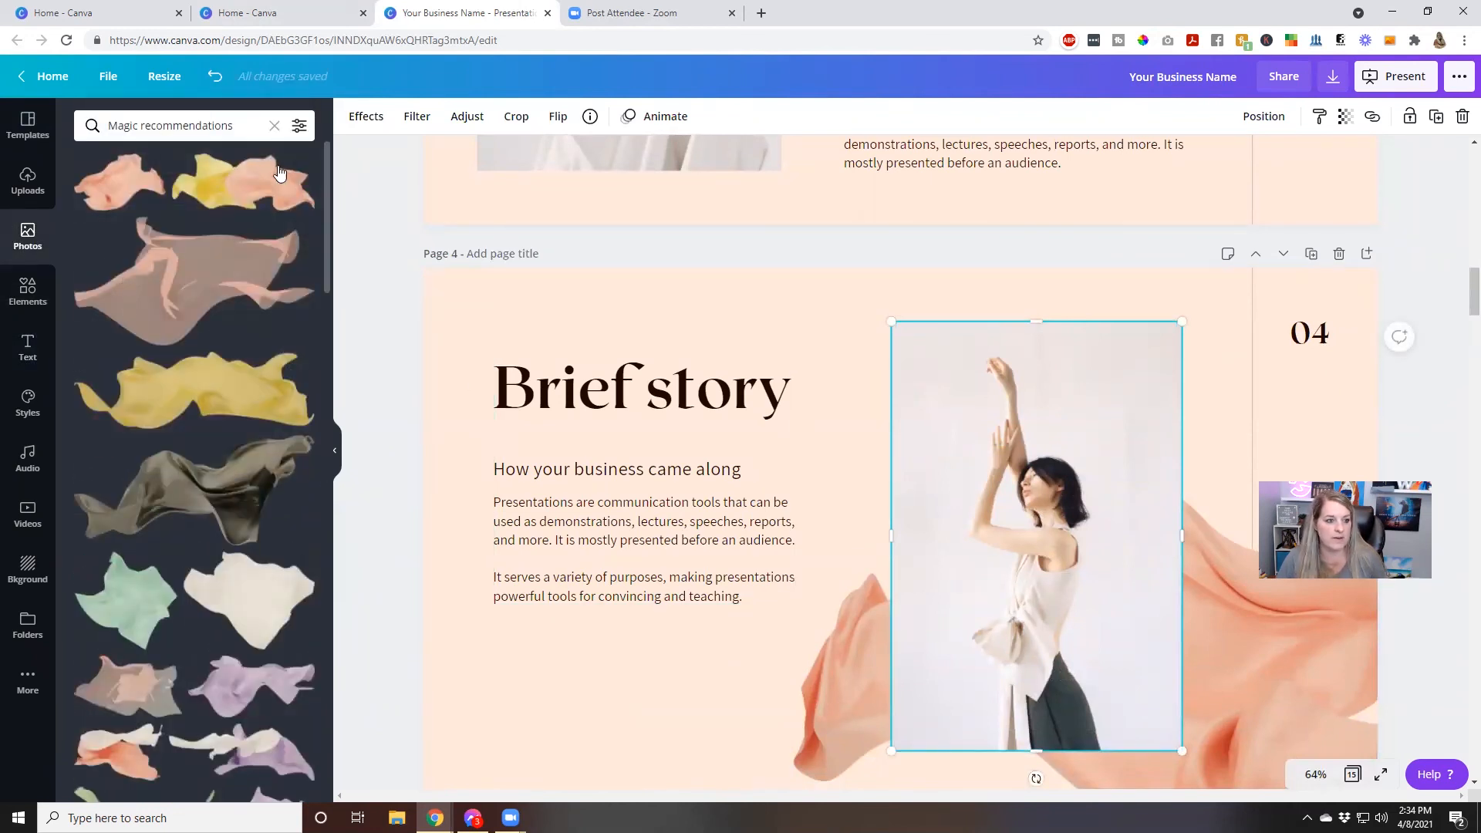
pyautogui.click(274, 125)
pyautogui.moveTo(132, 525); pyautogui.dragTo(1026, 479)
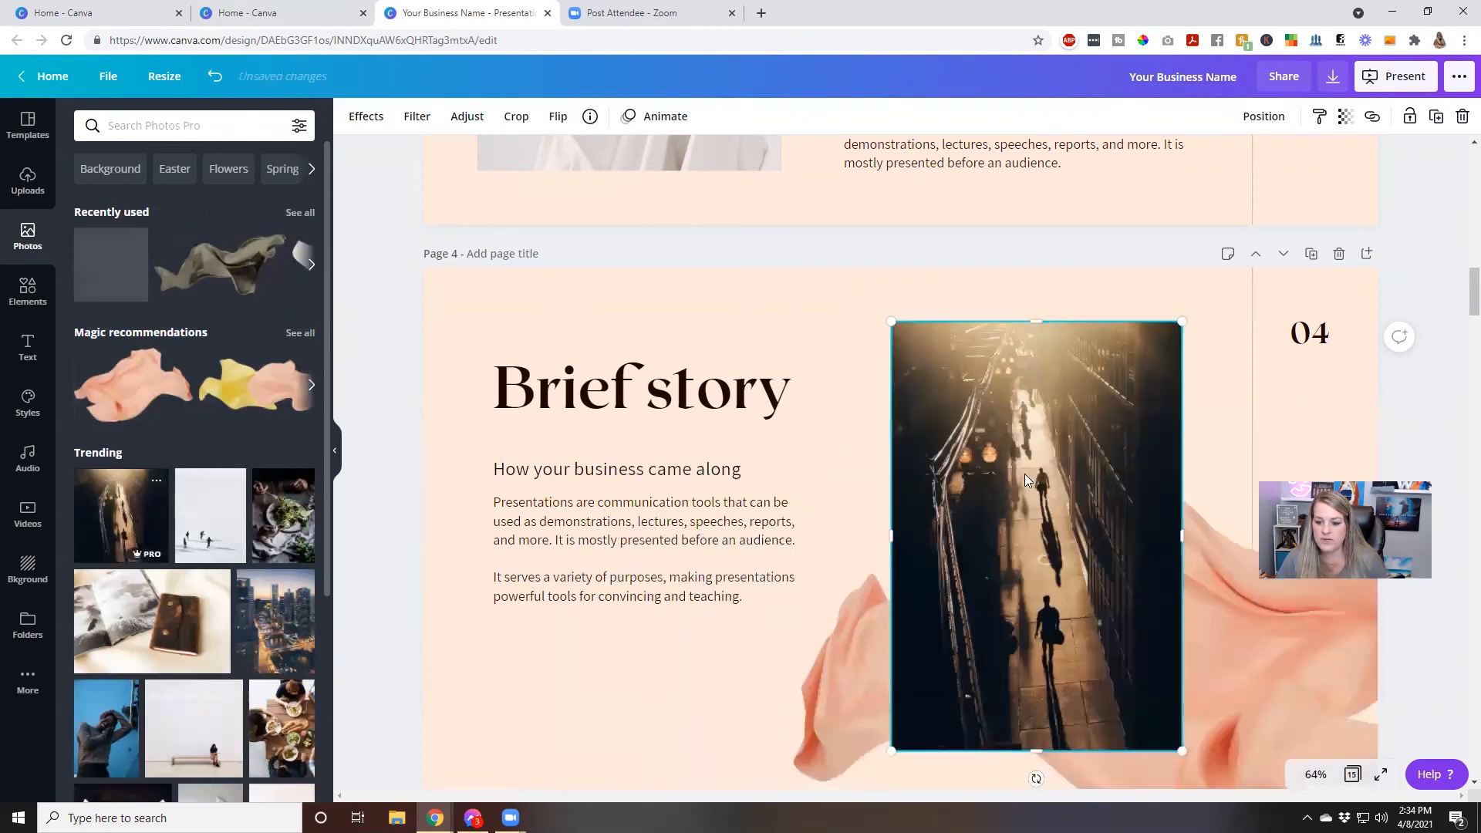
pyautogui.click(1425, 392)
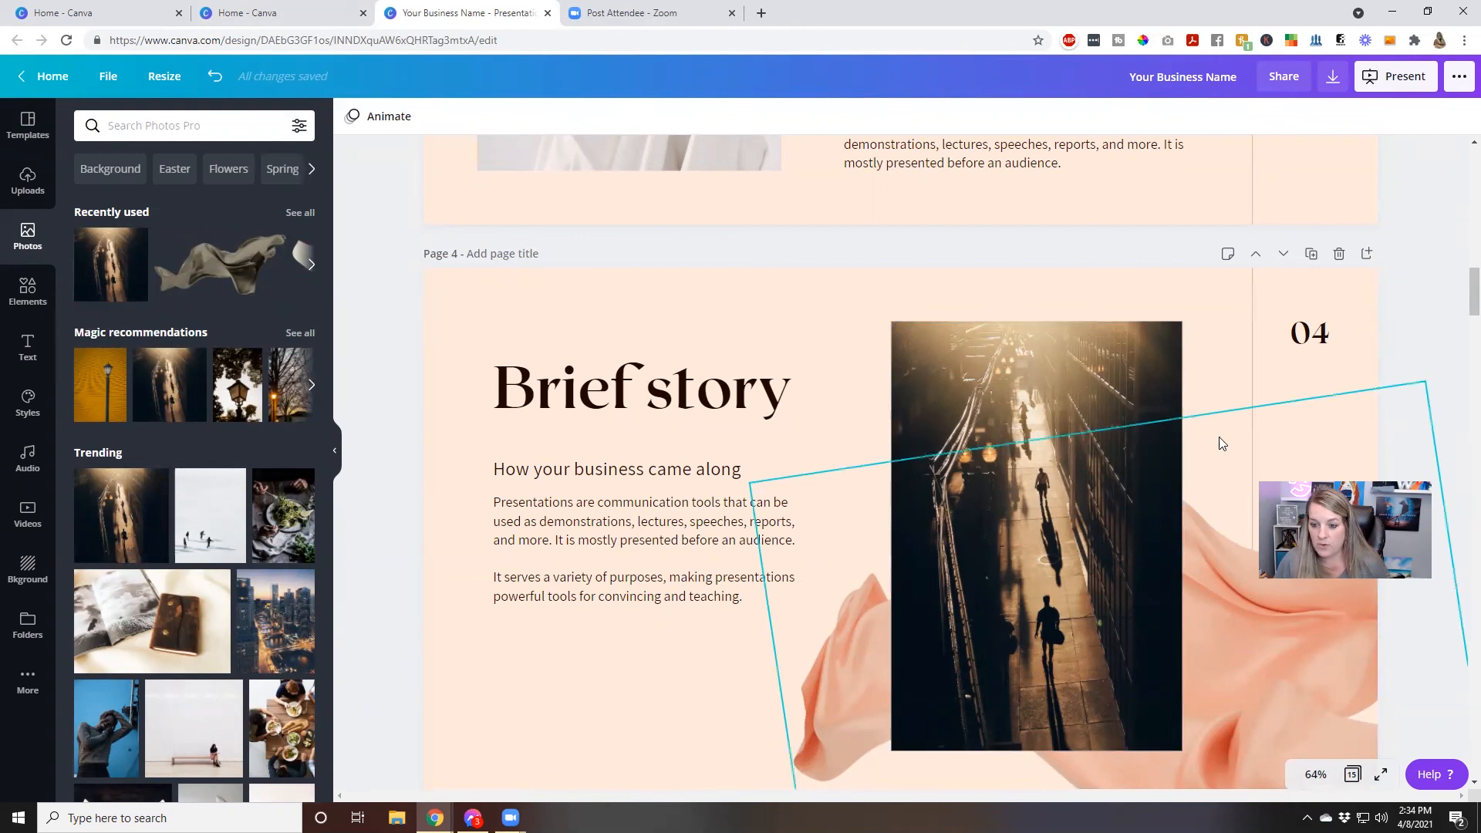
# Delete the framed photo from the page 4 Brief story slide
pyautogui.click(1069, 433)
pyautogui.press('Delete')
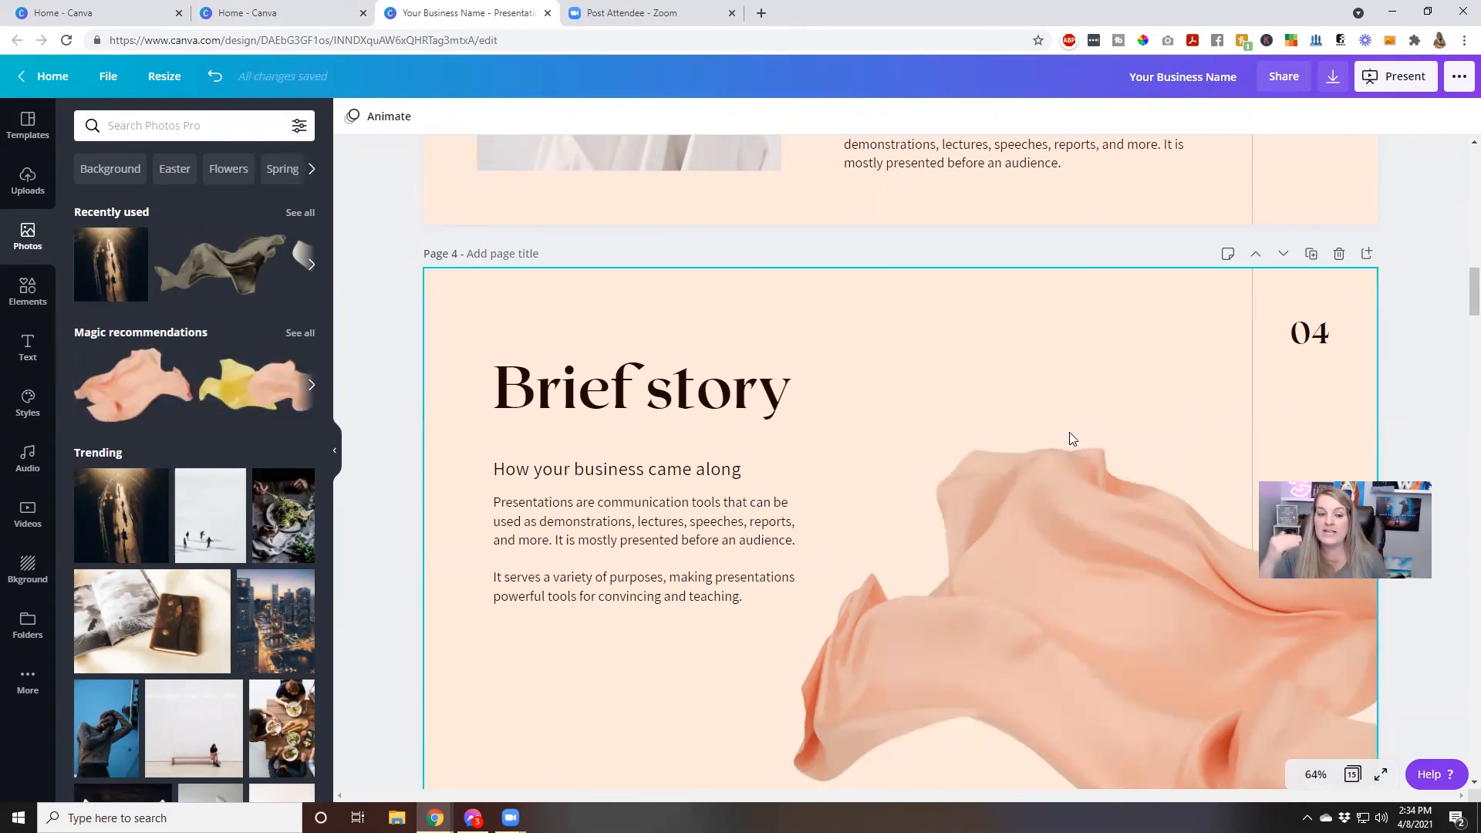
# Present the design in Standard mode from page 4 and advance to the Your products slide
pyautogui.click(1396, 87)
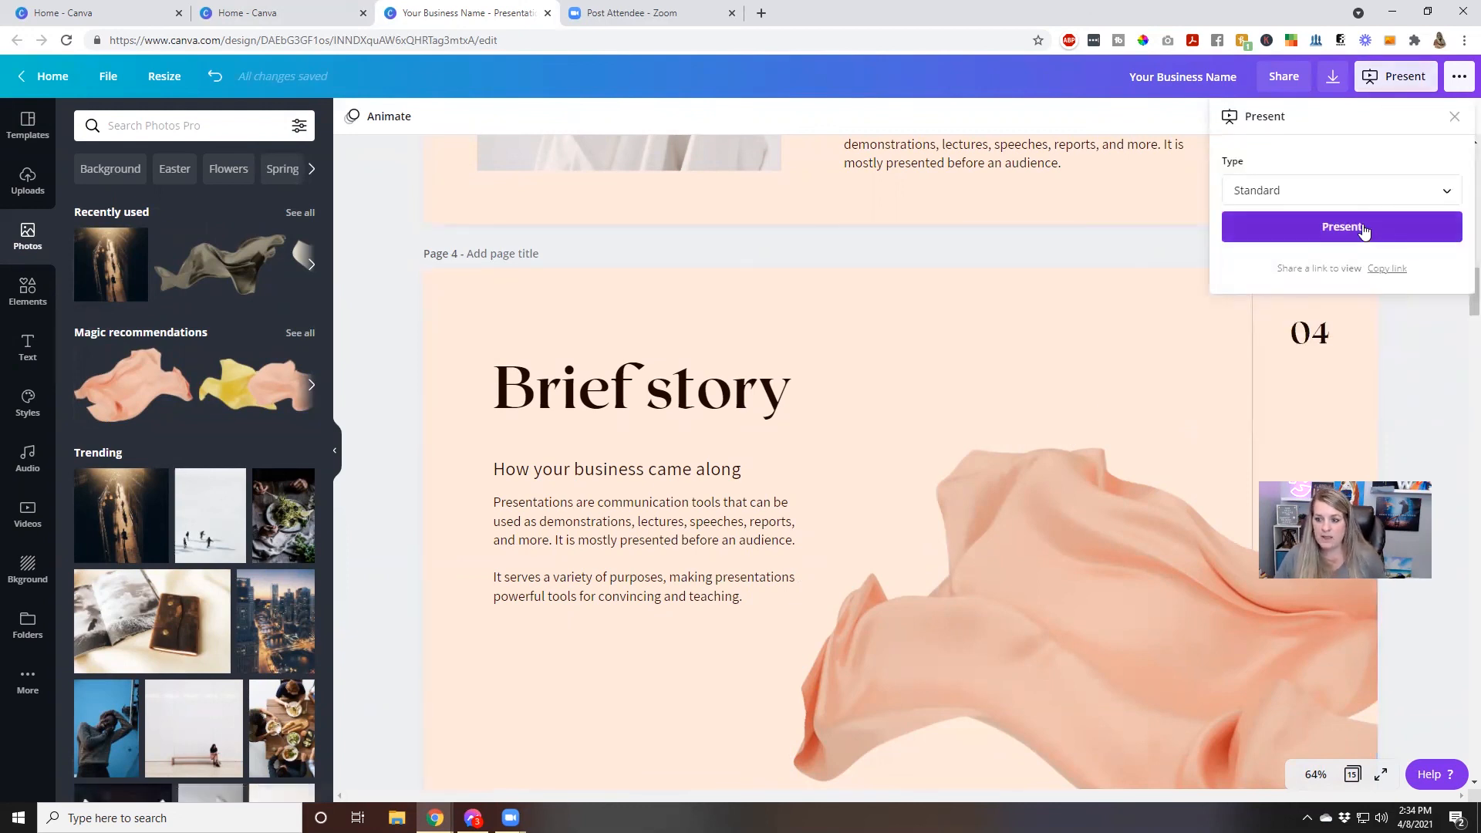
pyautogui.click(1363, 228)
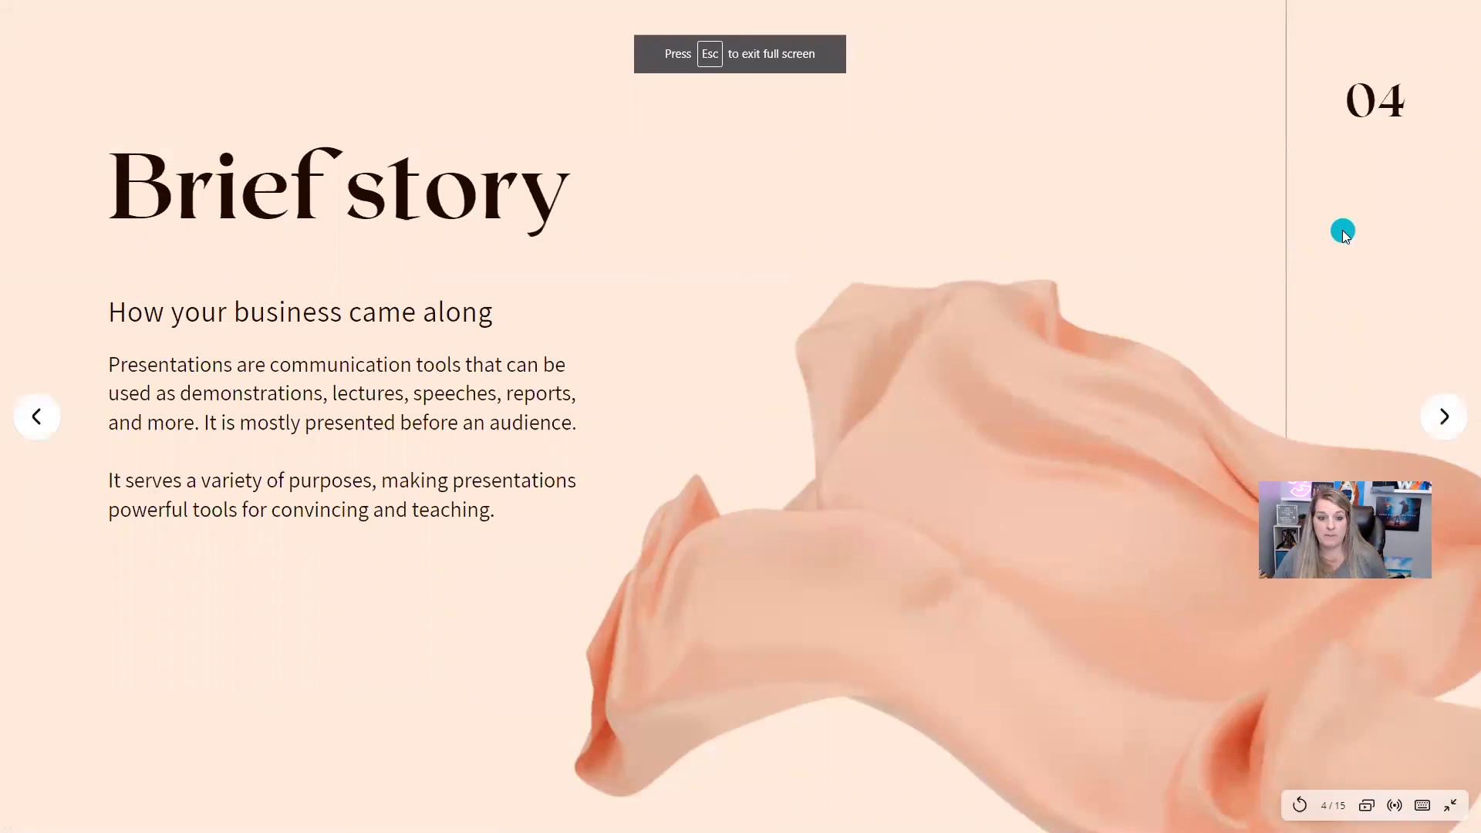
pyautogui.click(1454, 413)
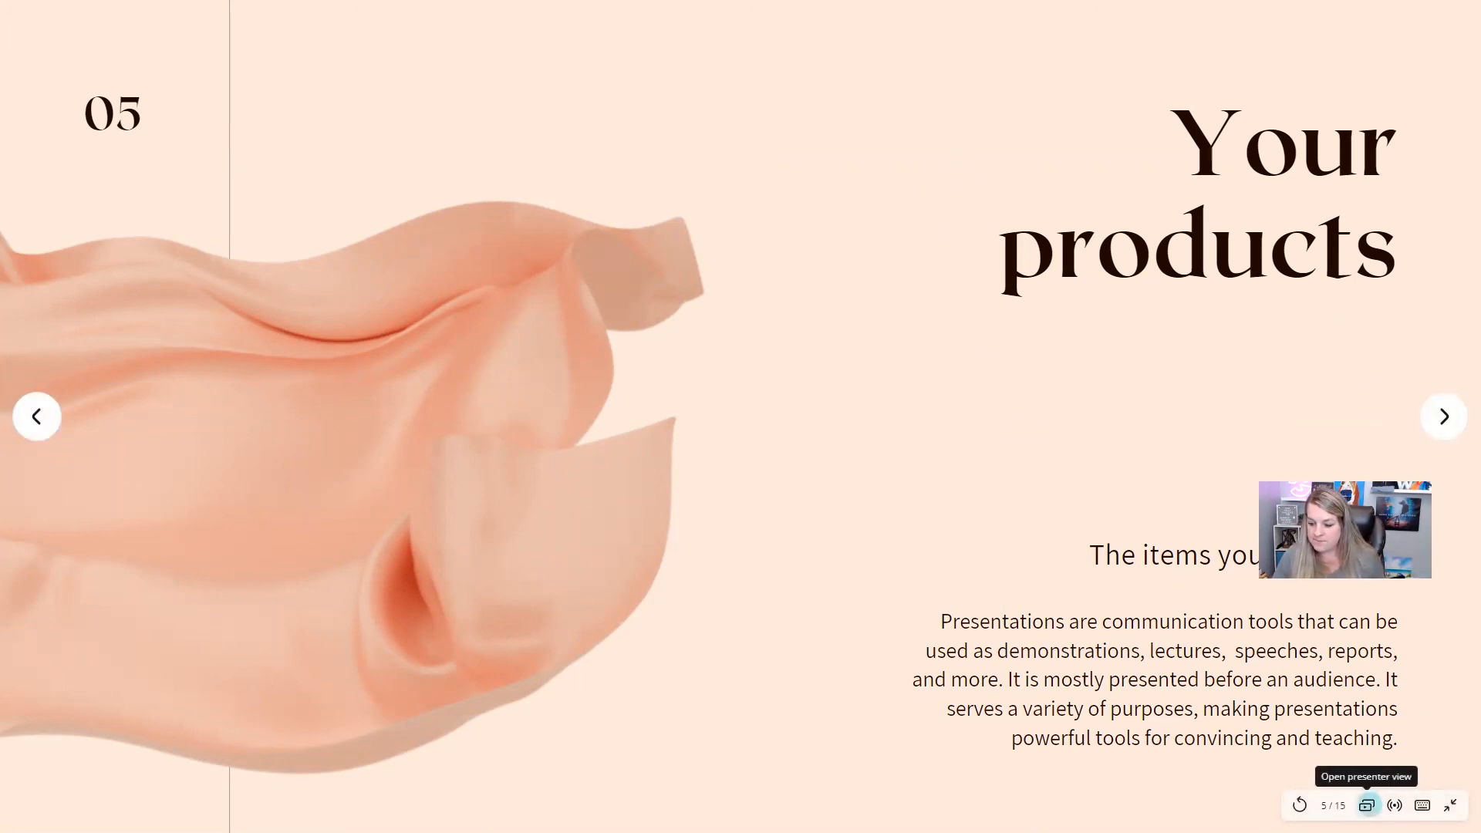
# Open presenter view, preview the audience window in full screen, and close it to return to the editor
pyautogui.click(1366, 805)
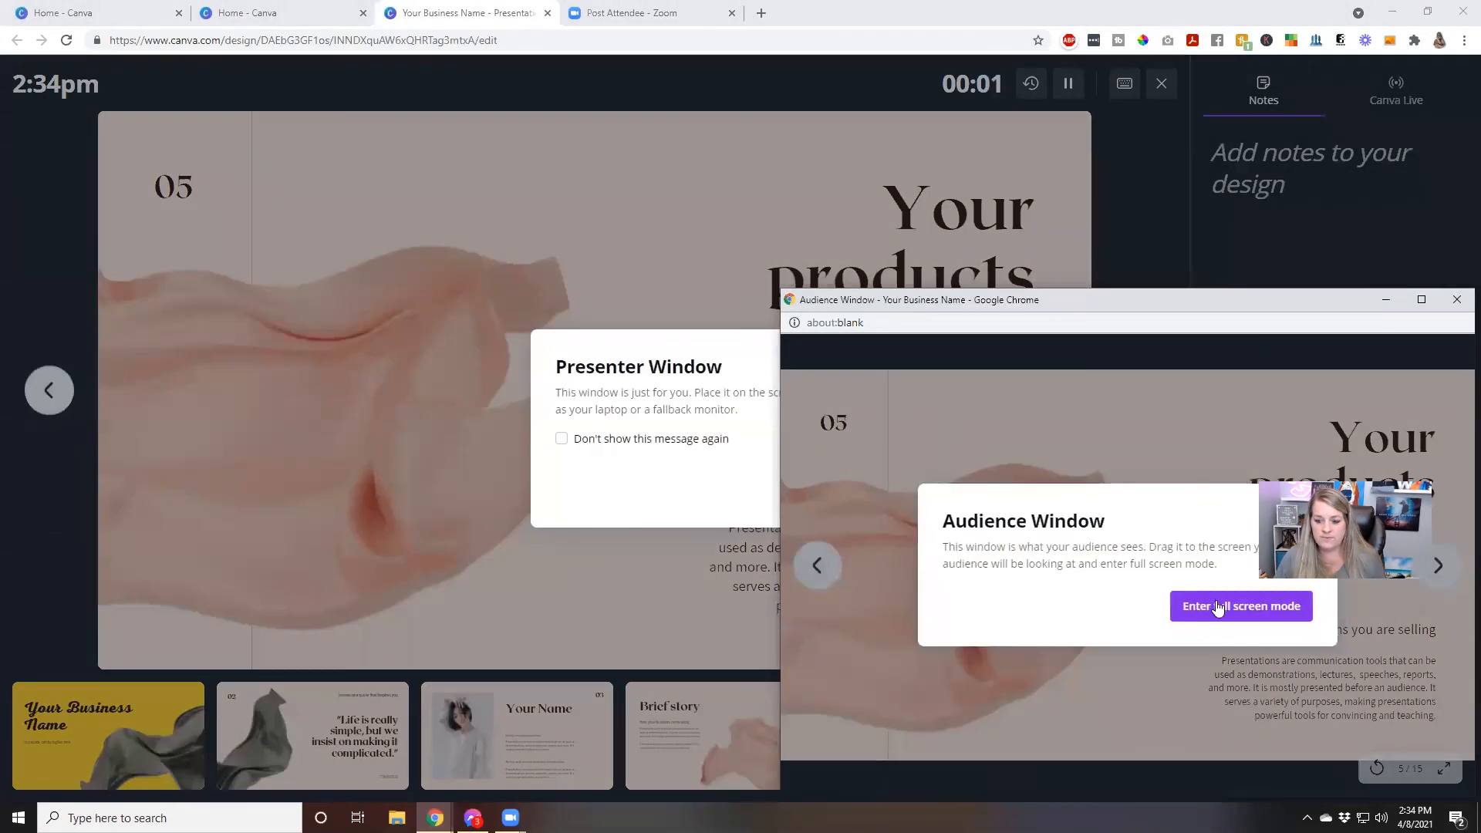
pyautogui.click(1217, 609)
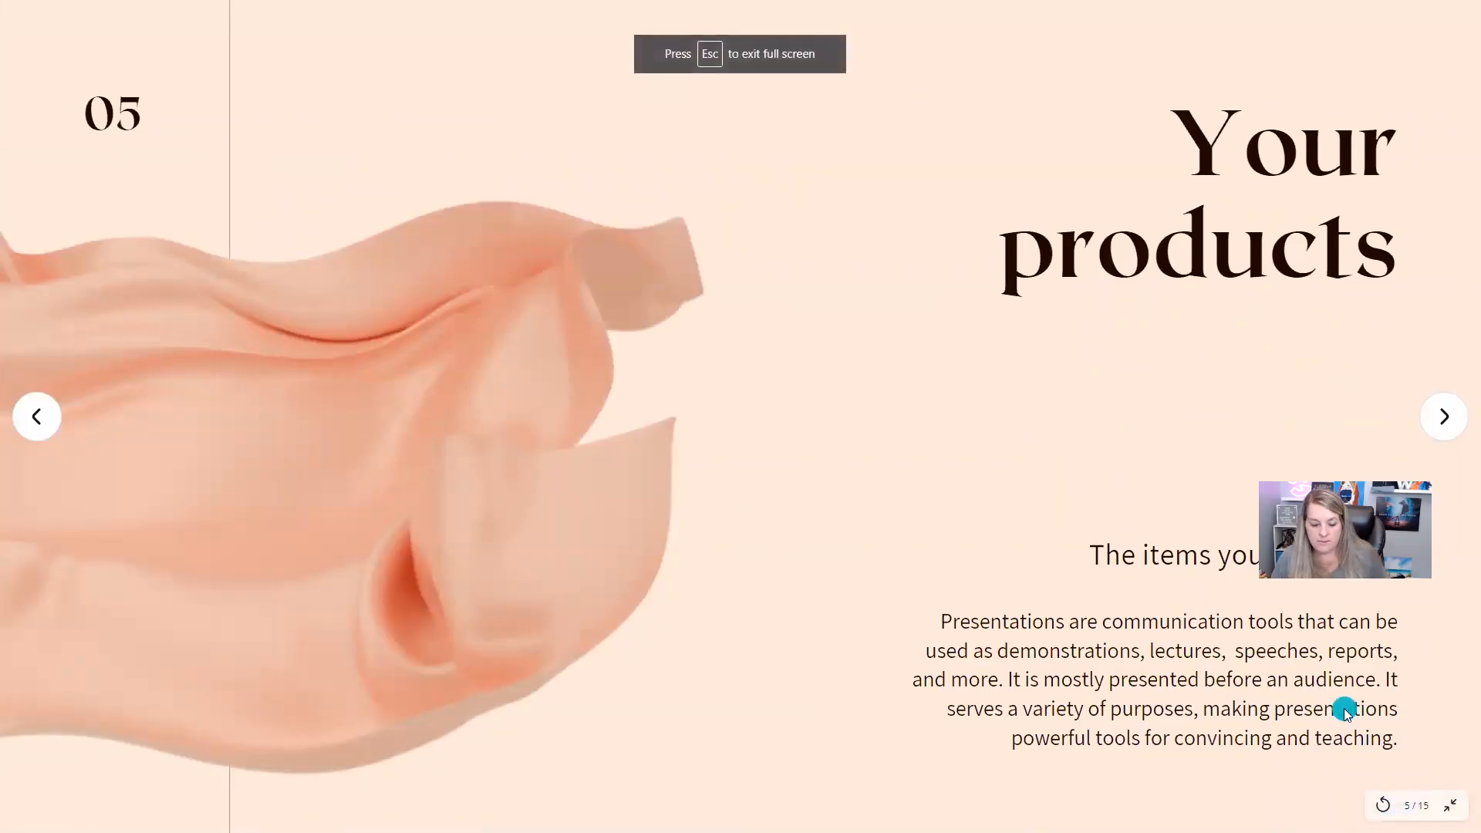
pyautogui.press('Escape')
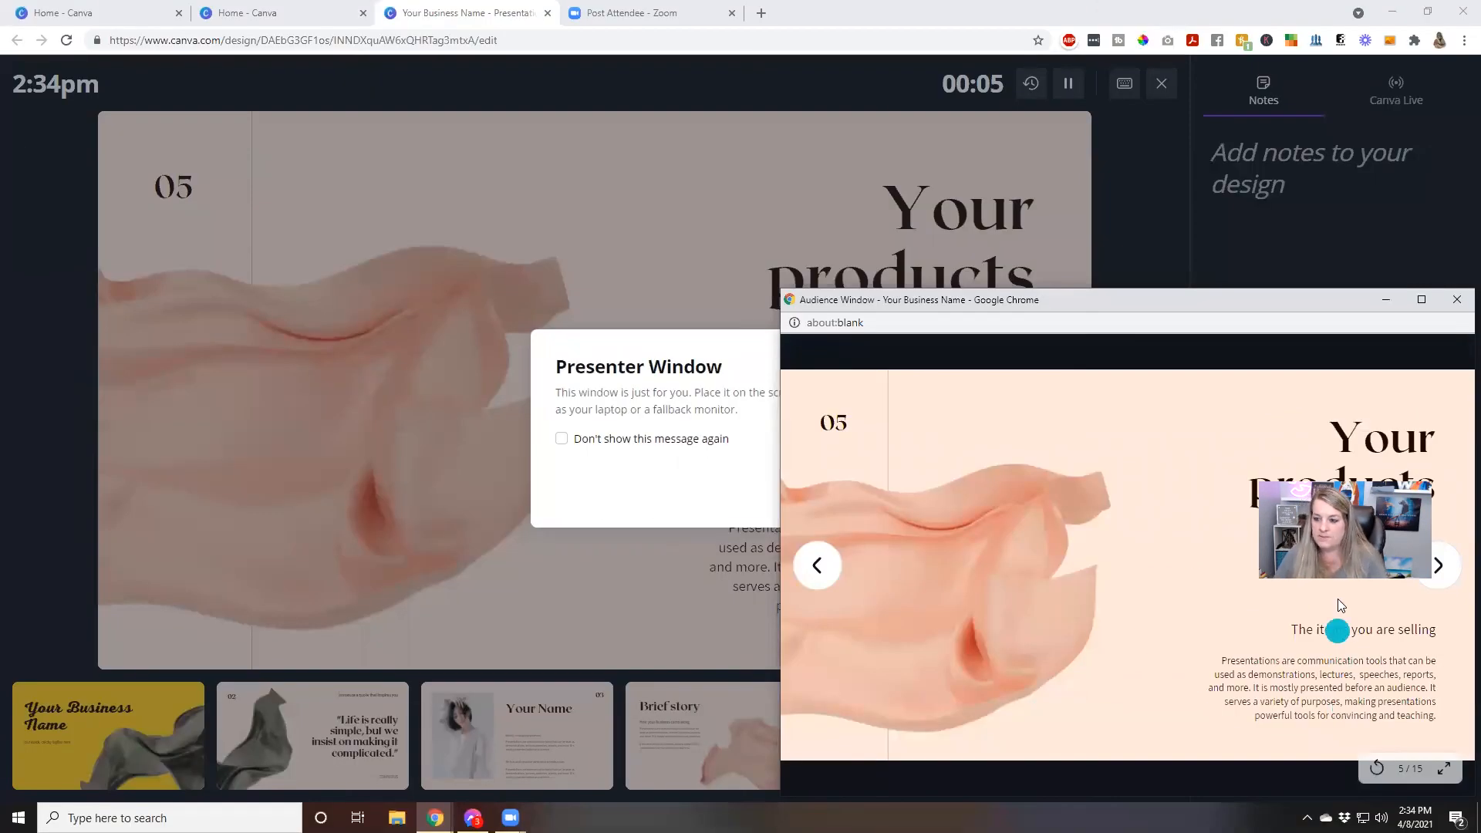
pyautogui.click(1457, 300)
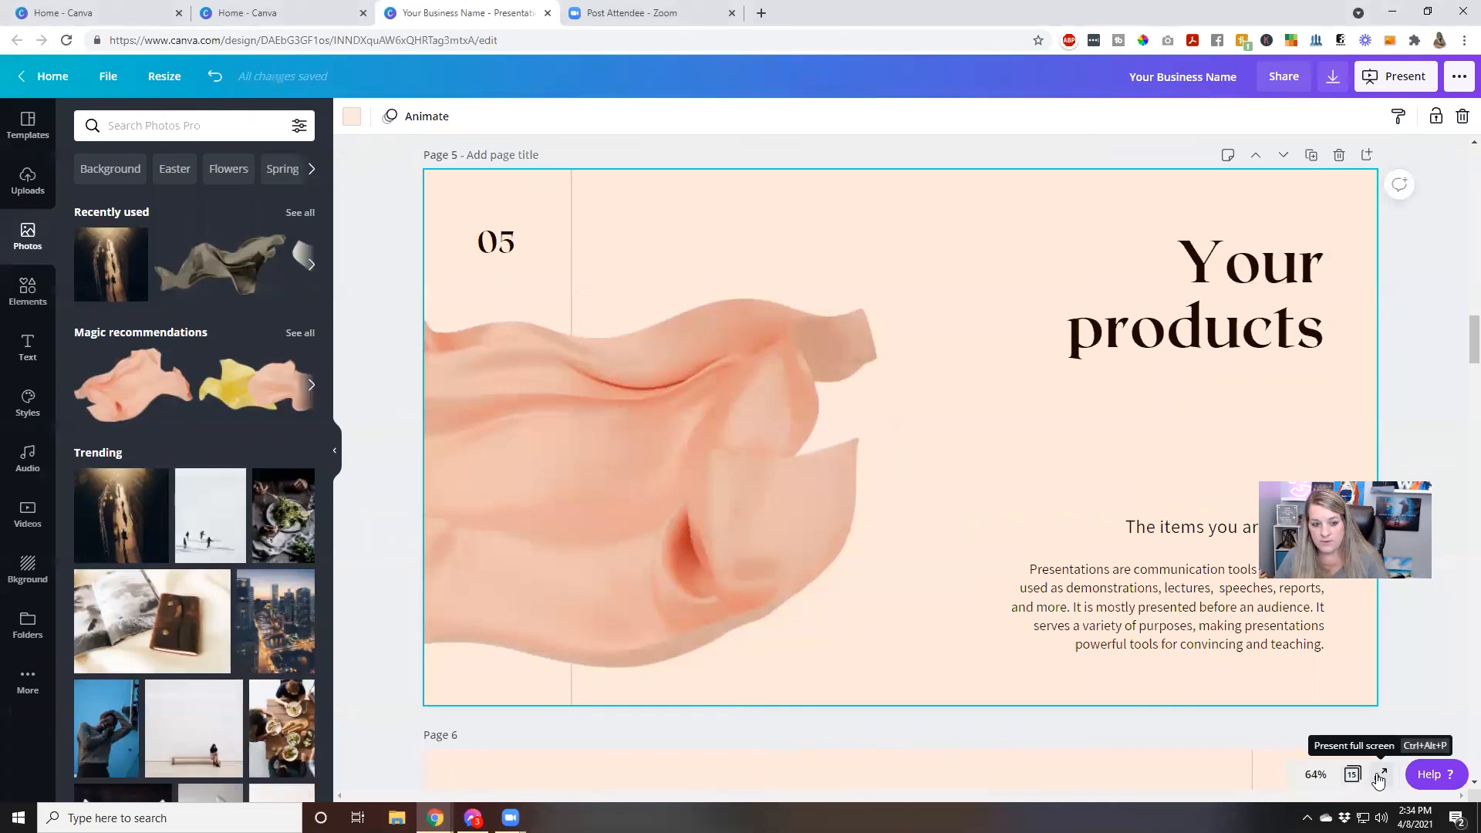
# View the page 5 products slide in full screen, exit the presentation, and return to the cover page
pyautogui.click(1378, 777)
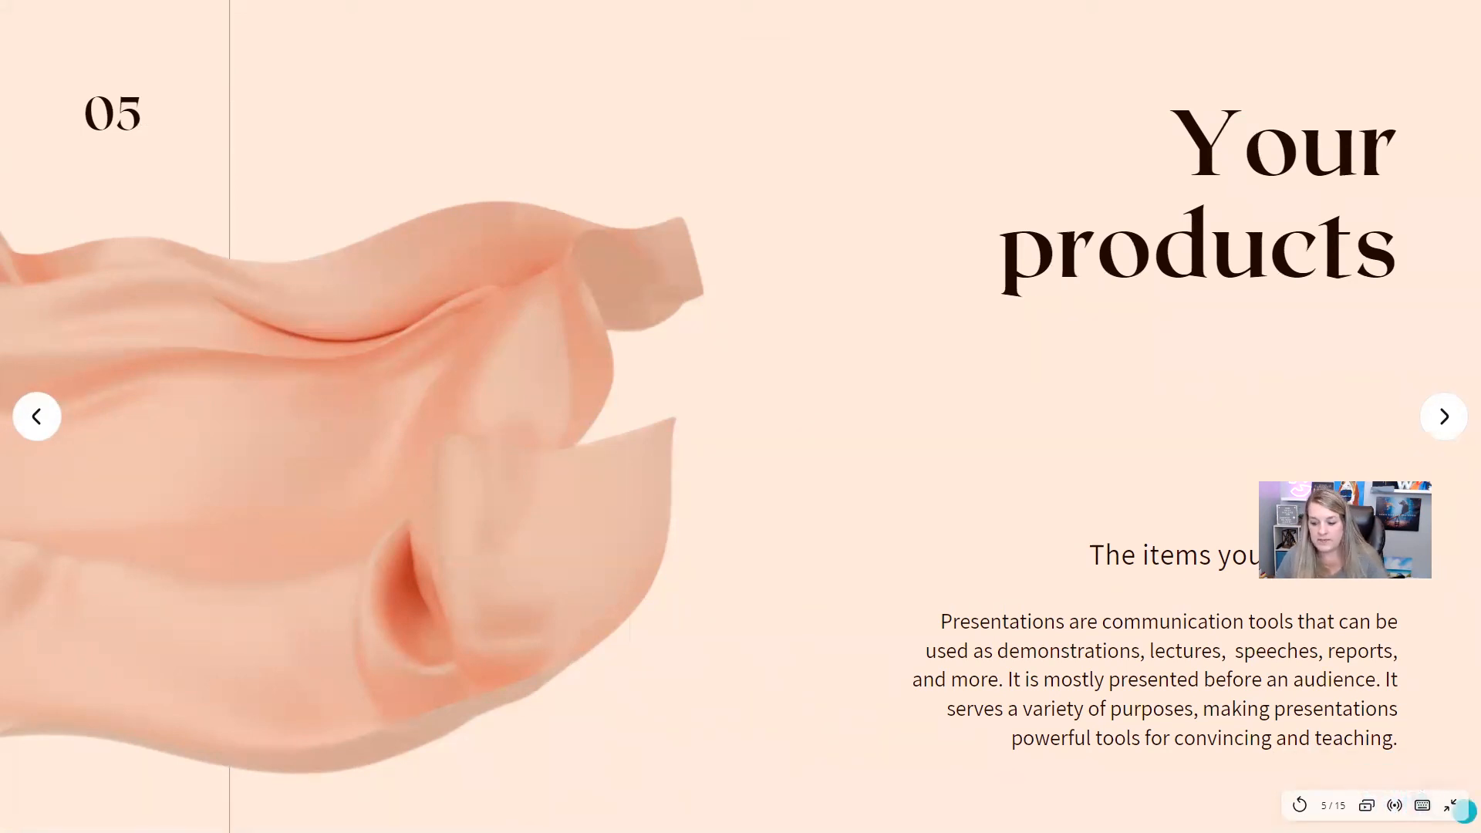
pyautogui.click(1451, 805)
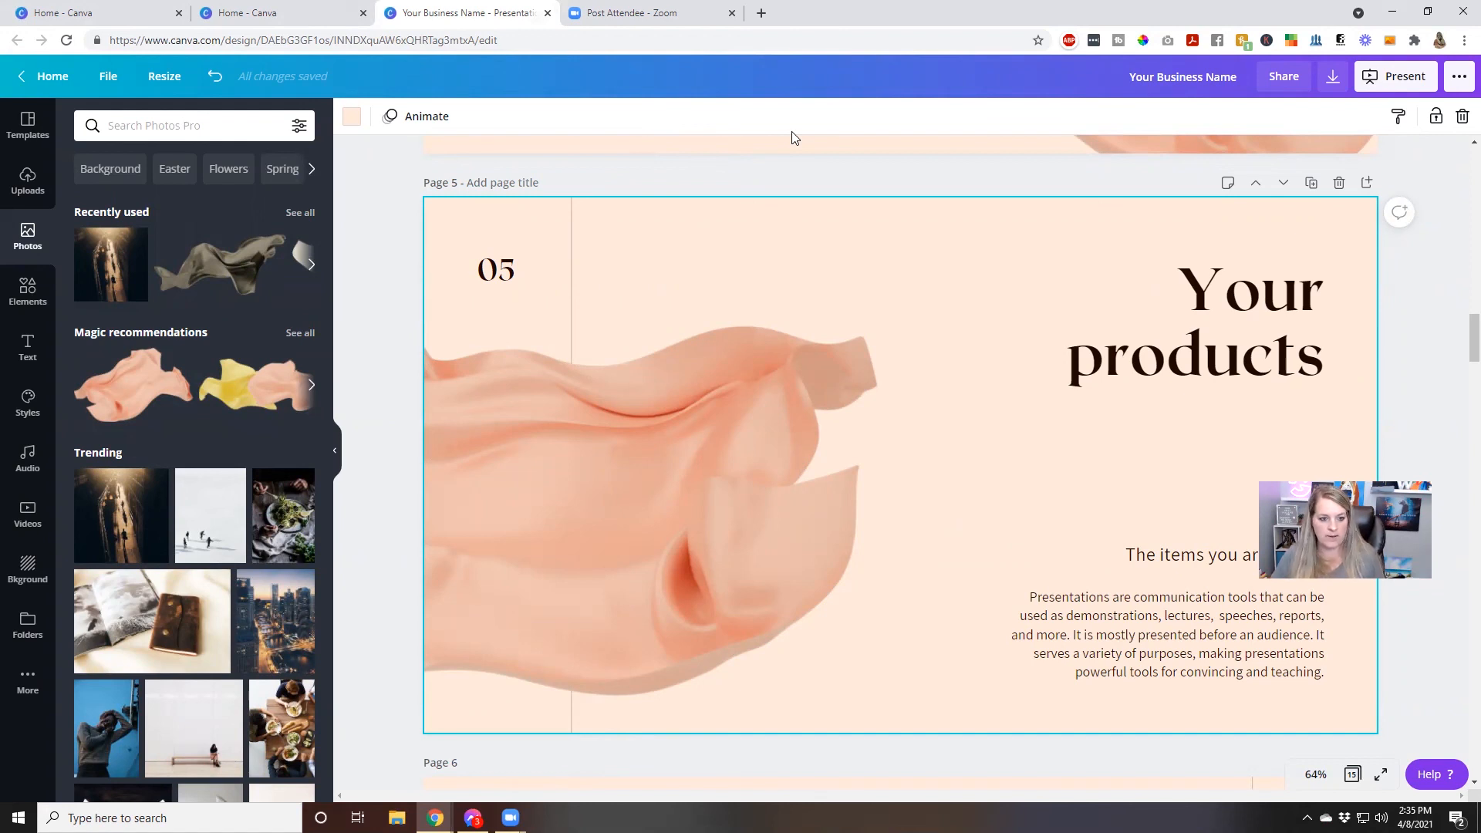
pyautogui.scroll(20, 787, 259)
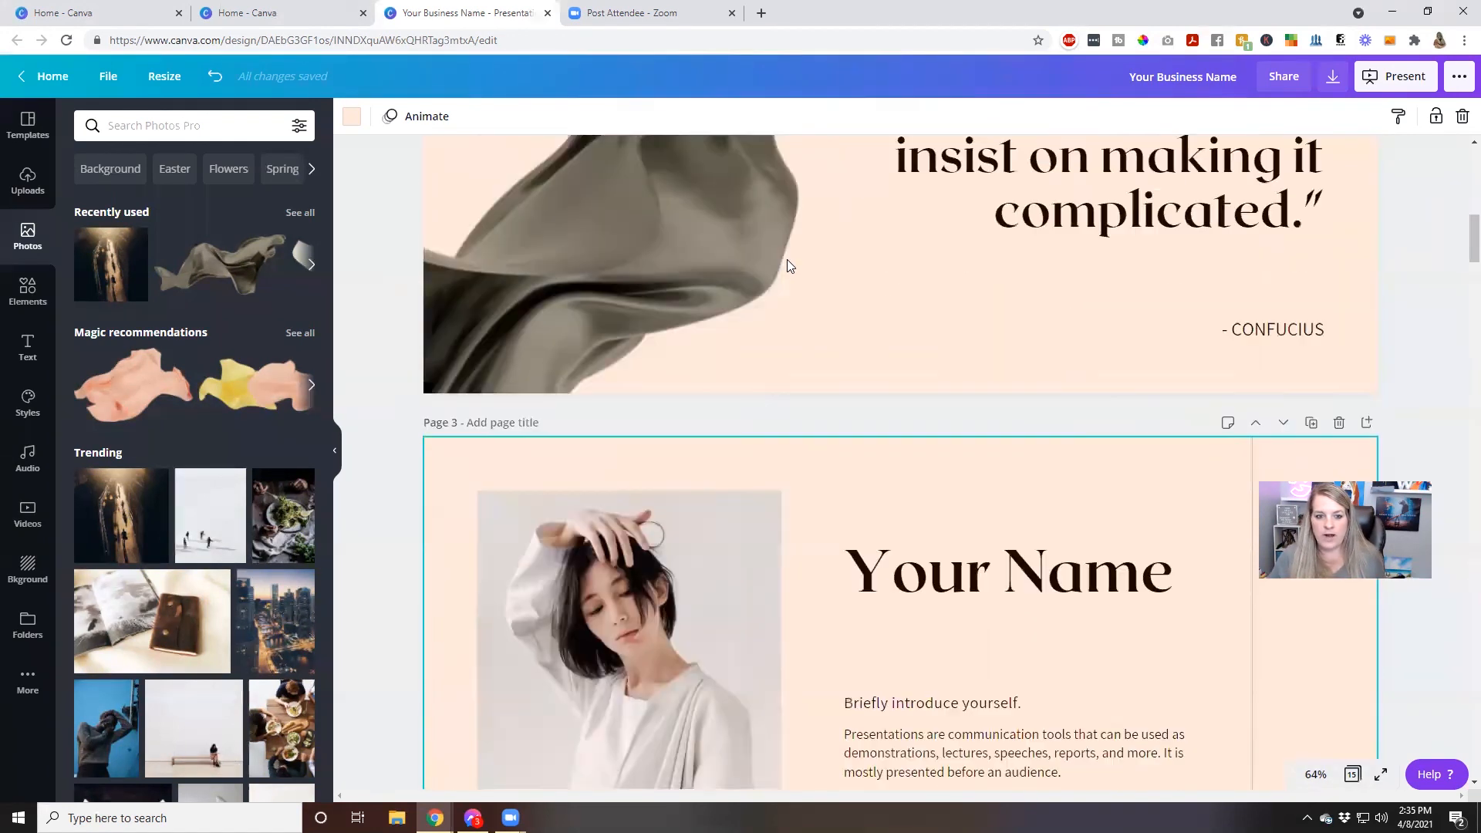
pyautogui.scroll(3, 787, 259)
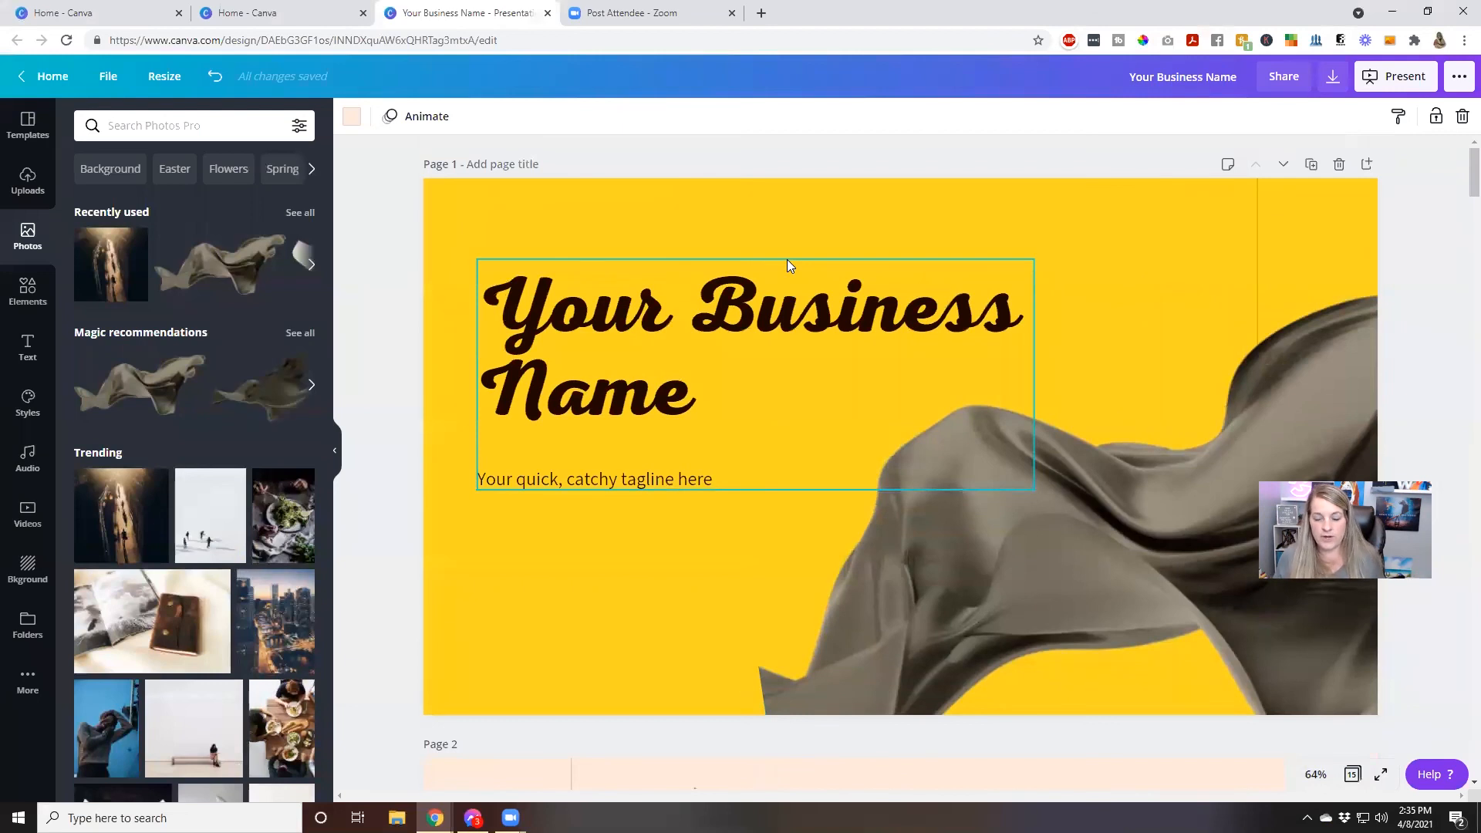